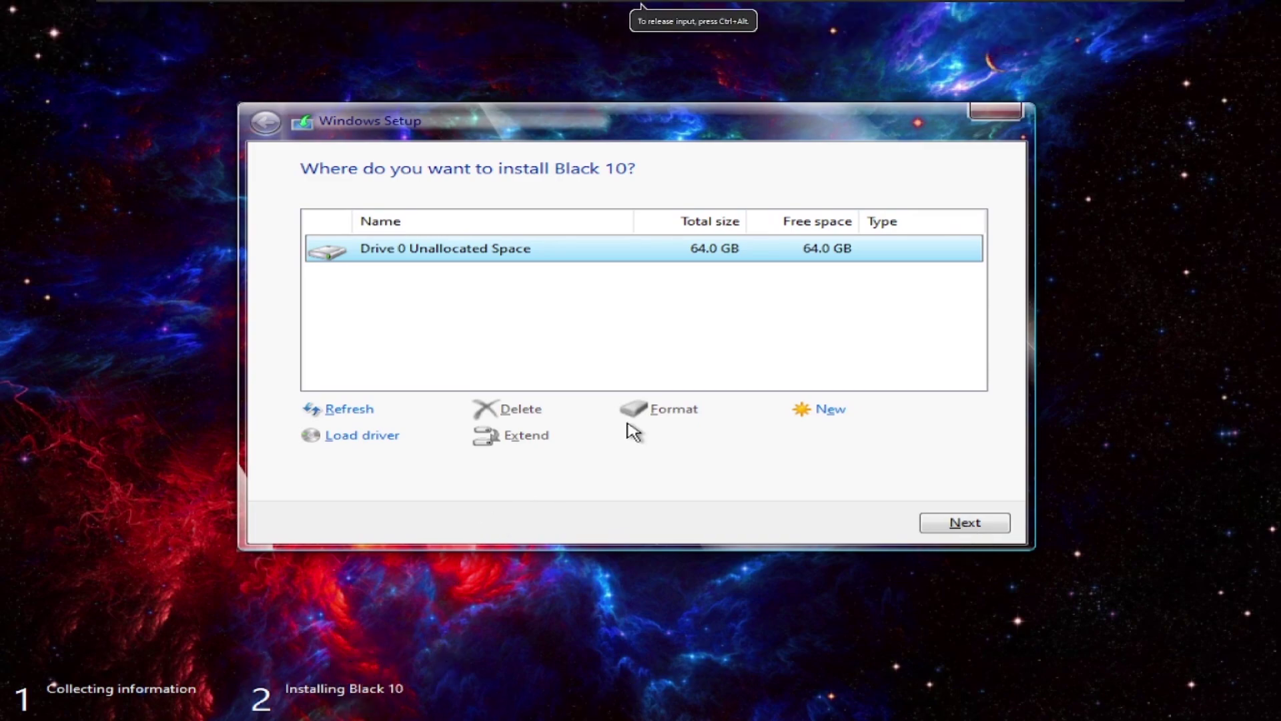
# - Start installing Black 10 on the 64 GB unallocated space of Drive 0
pyautogui.click(973, 523)
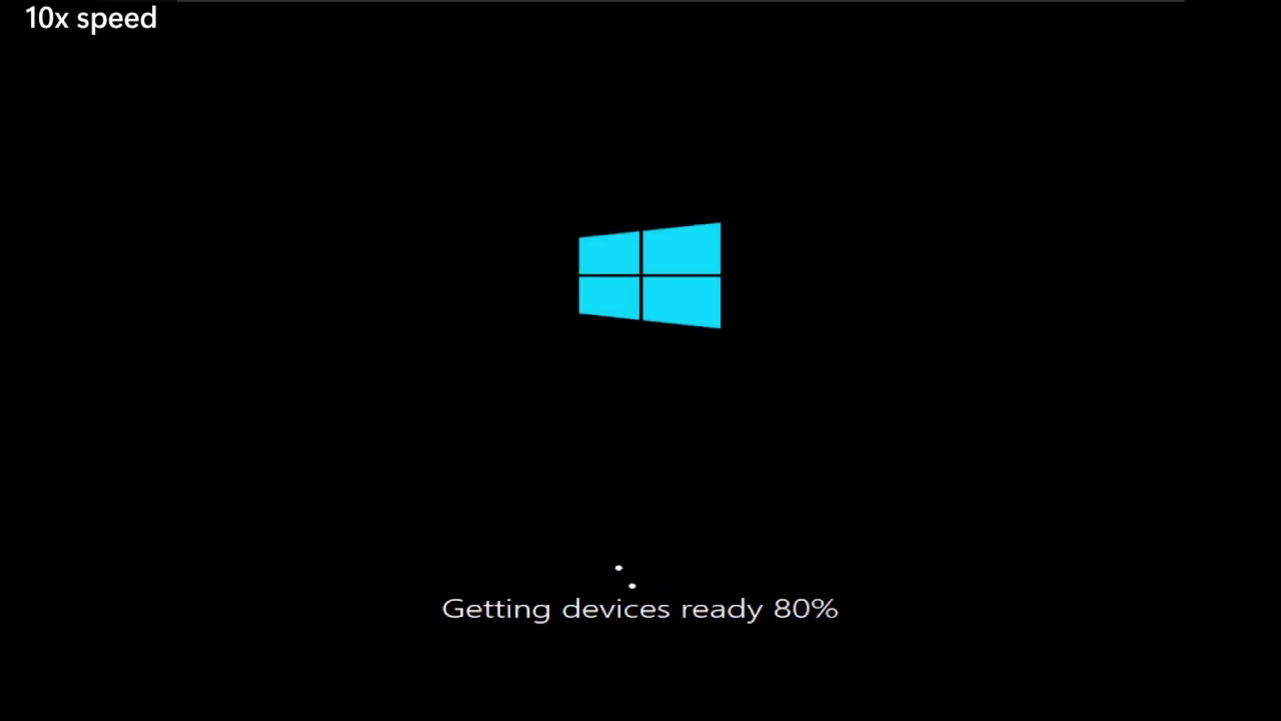
# - Open a command prompt during setup and run winver and explorer
pyautogui.hotkey('shift', 'F10')
pyautogui.write('winver')
pyautogui.press('Return')
pyautogui.write('explorer')
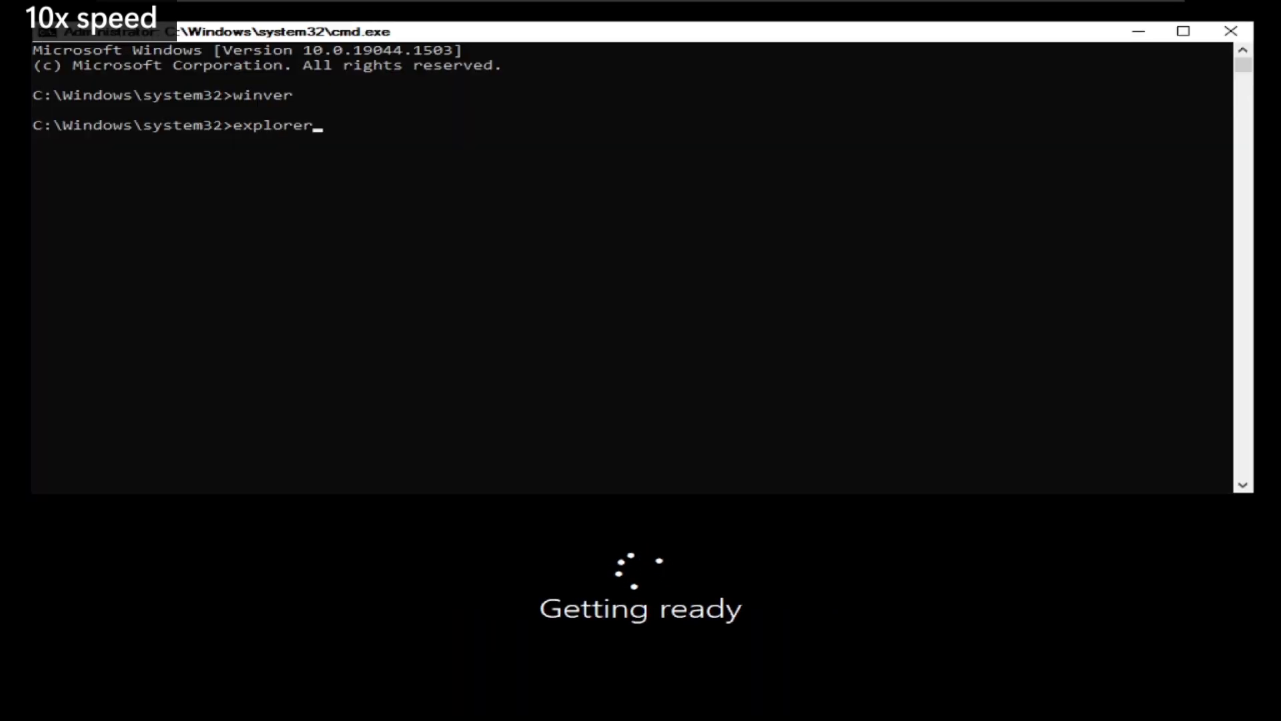
pyautogui.press('Return')
pyautogui.press('Return')
# - Change the command prompt to the oobe directory and run windeploy
pyautogui.write('cd oobe')
pyautogui.press('Return')
pyautogui.write('windeploy')
pyautogui.press('Return')
# - Launch Task Manager with the taskmgr command and expand it to the detailed performance view
pyautogui.write('taskmgr')
pyautogui.press('Return')
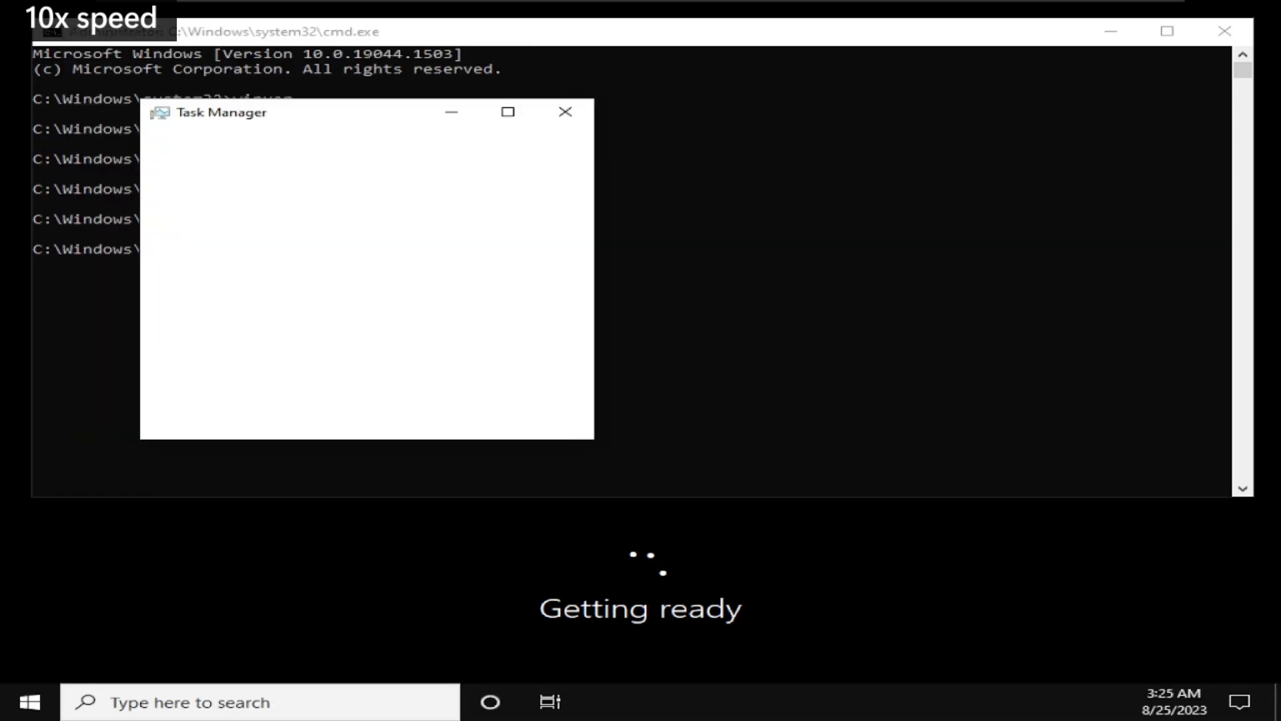
pyautogui.click(200, 629)
pyautogui.click(272, 157)
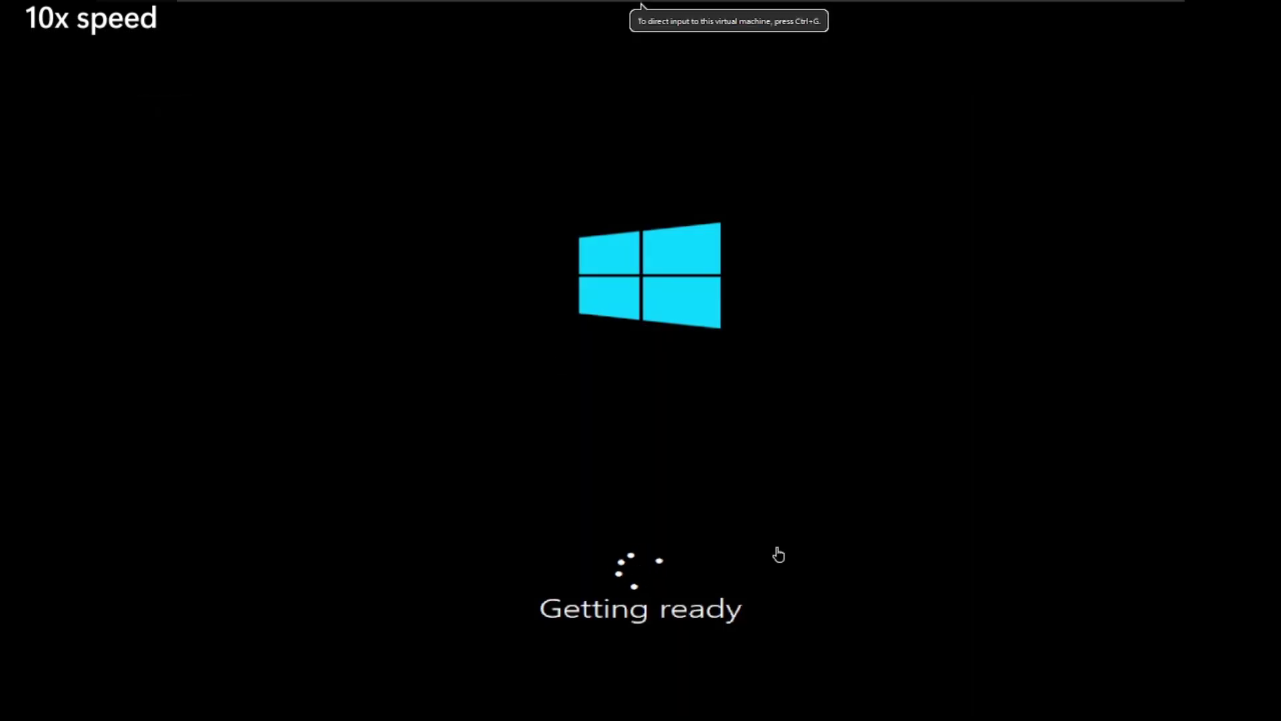
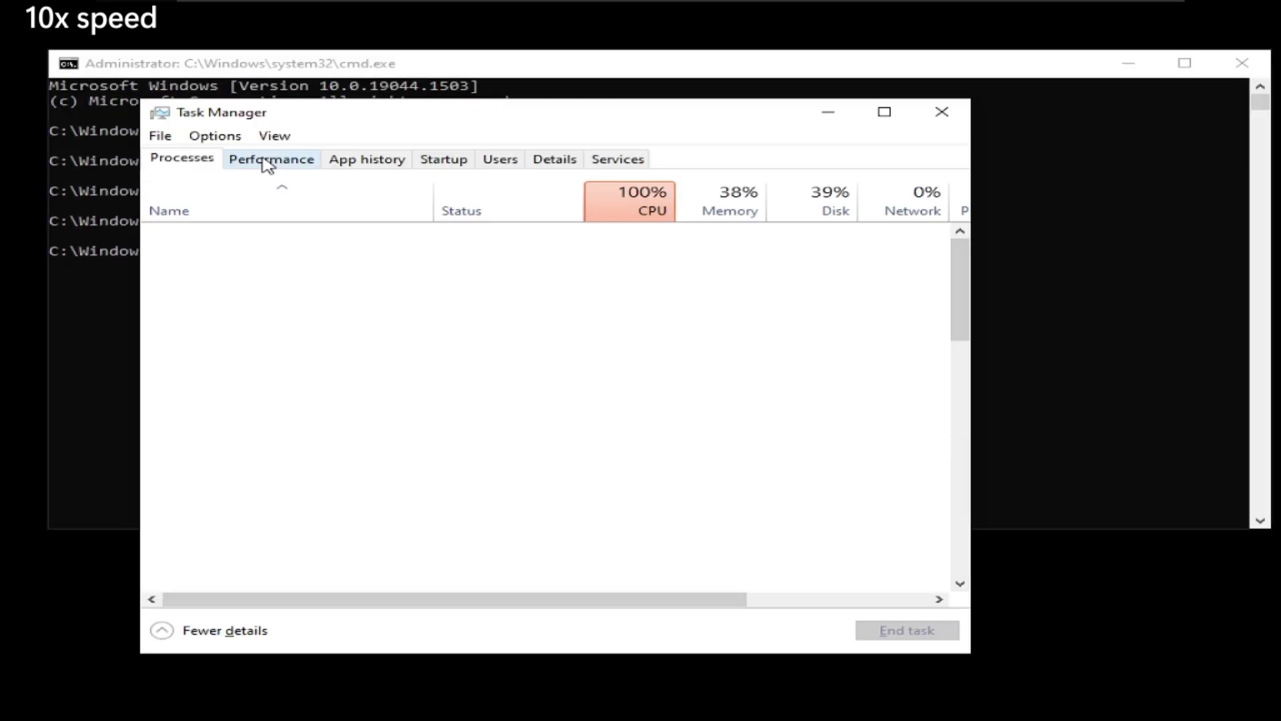
# - View Task Manager's performance data and move the command prompt up one directory from oobe
pyautogui.click(267, 166)
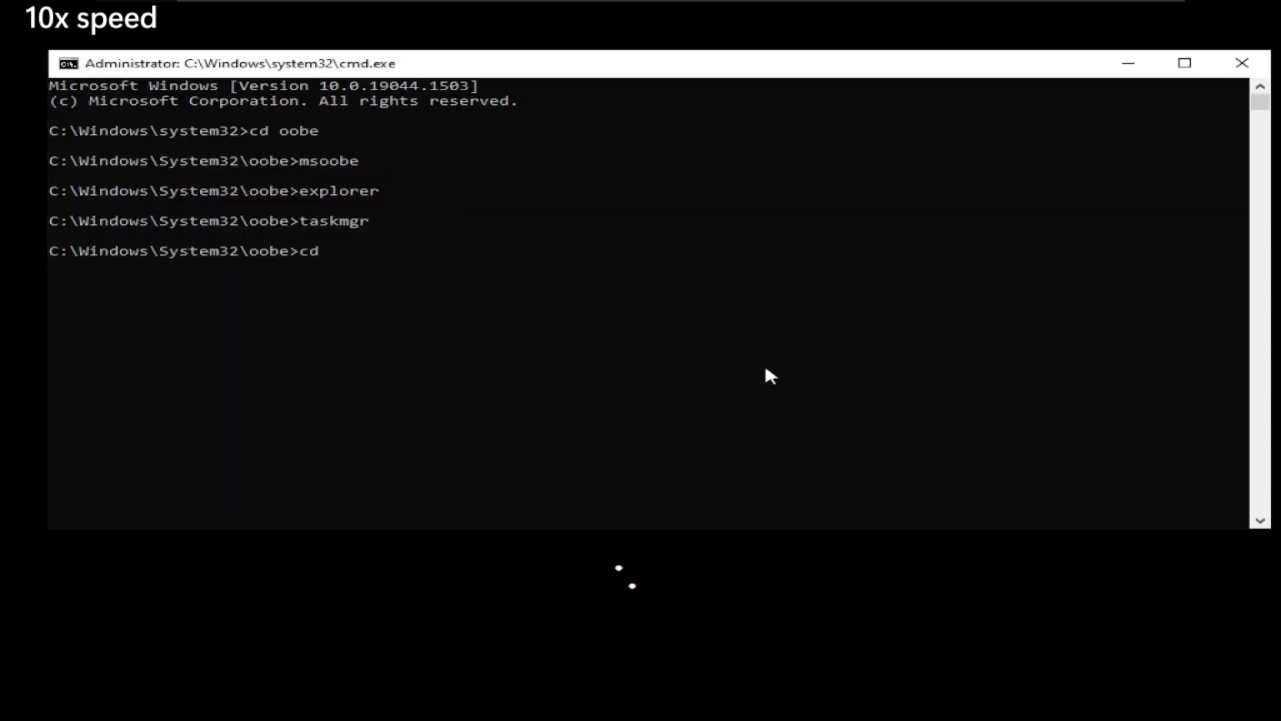
pyautogui.write('..')
pyautogui.press('Return')
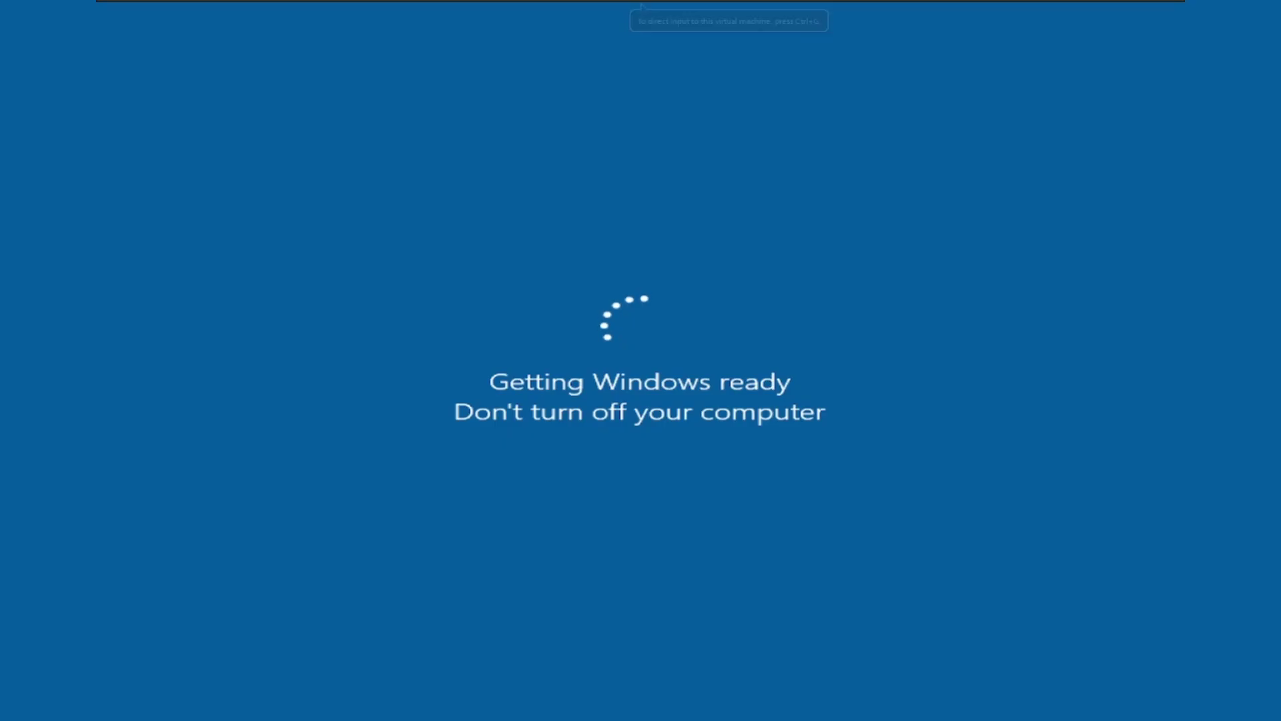
pyautogui.click(820, 408)
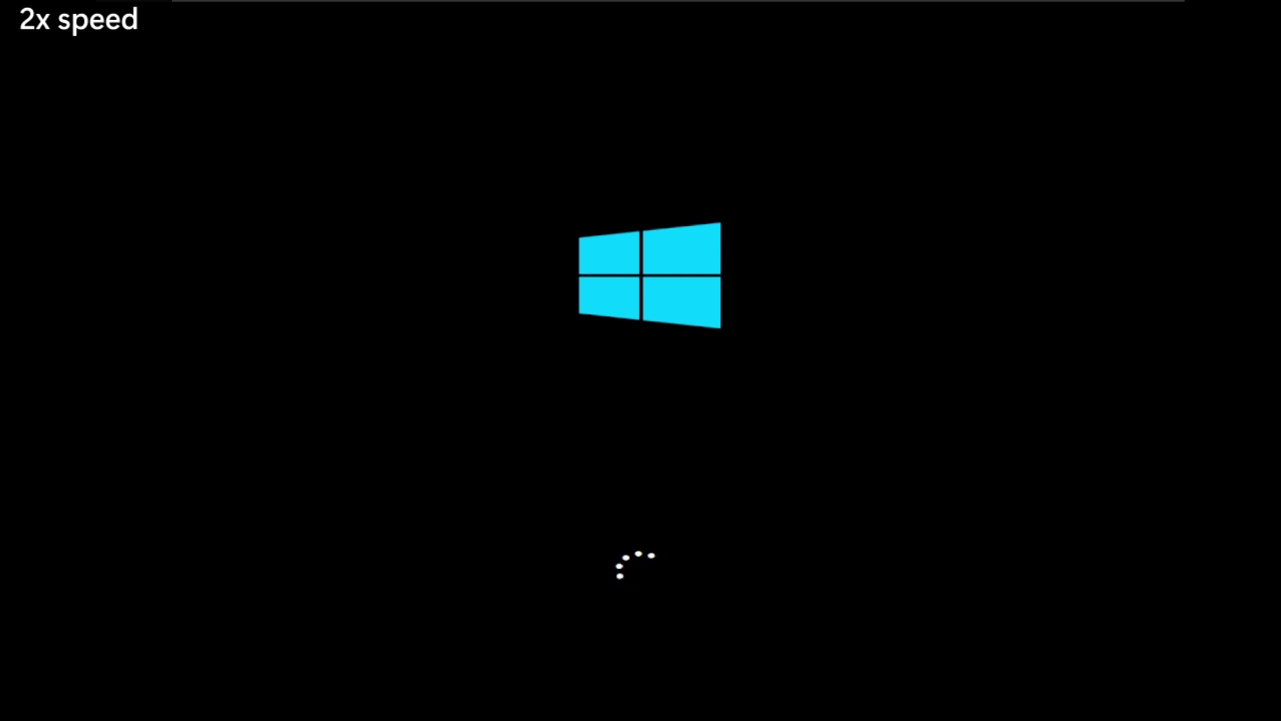
# - Open a new command prompt on the startup screen and run taskmgr
pyautogui.hotkey('shift', 'F10')
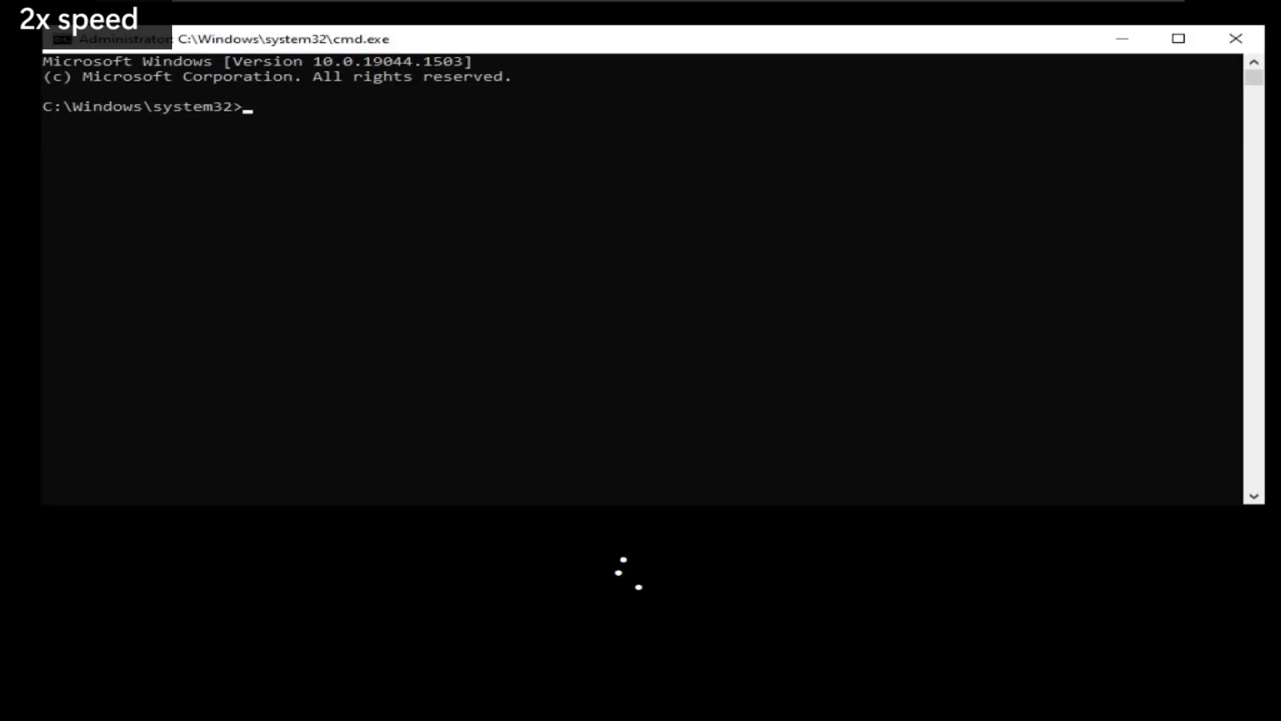
pyautogui.write('taskmgr')
pyautogui.press('Return')
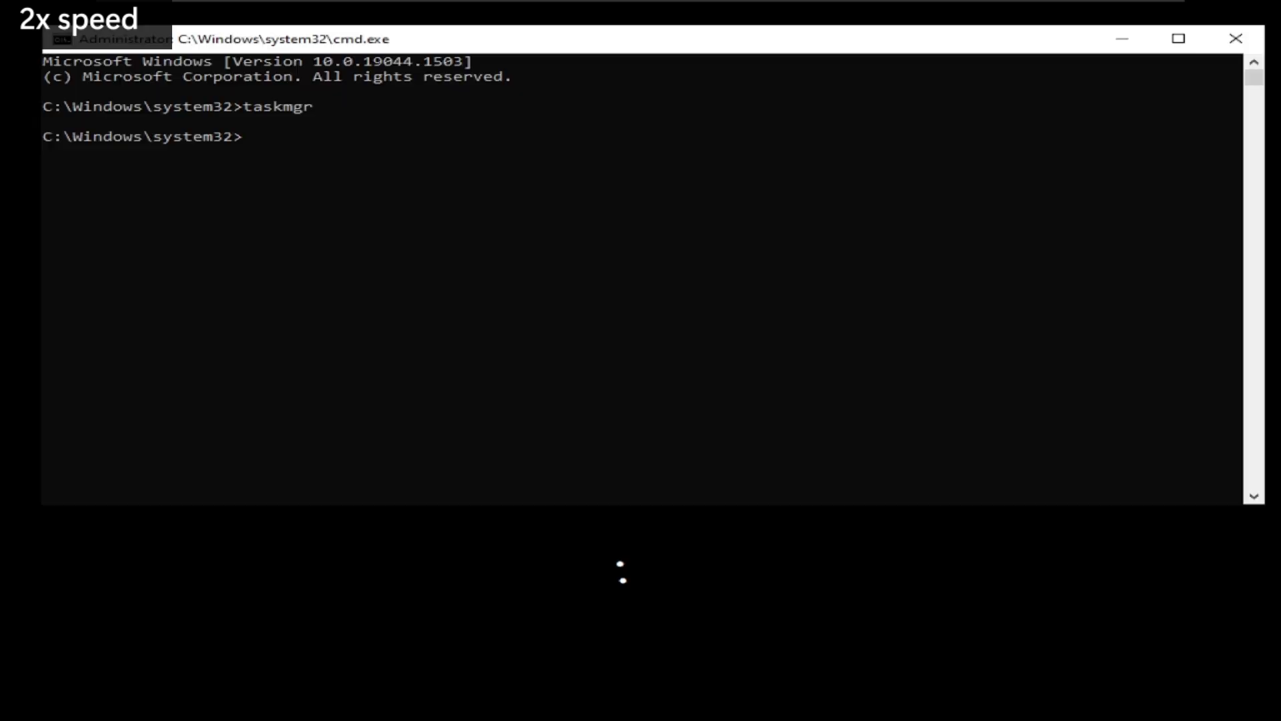
# - Switch to the oobe directory in the new command prompt and launch windeploy
pyautogui.write('cd oobe')
pyautogui.press('Return')
pyautogui.write('windeploy')
pyautogui.press('Return')
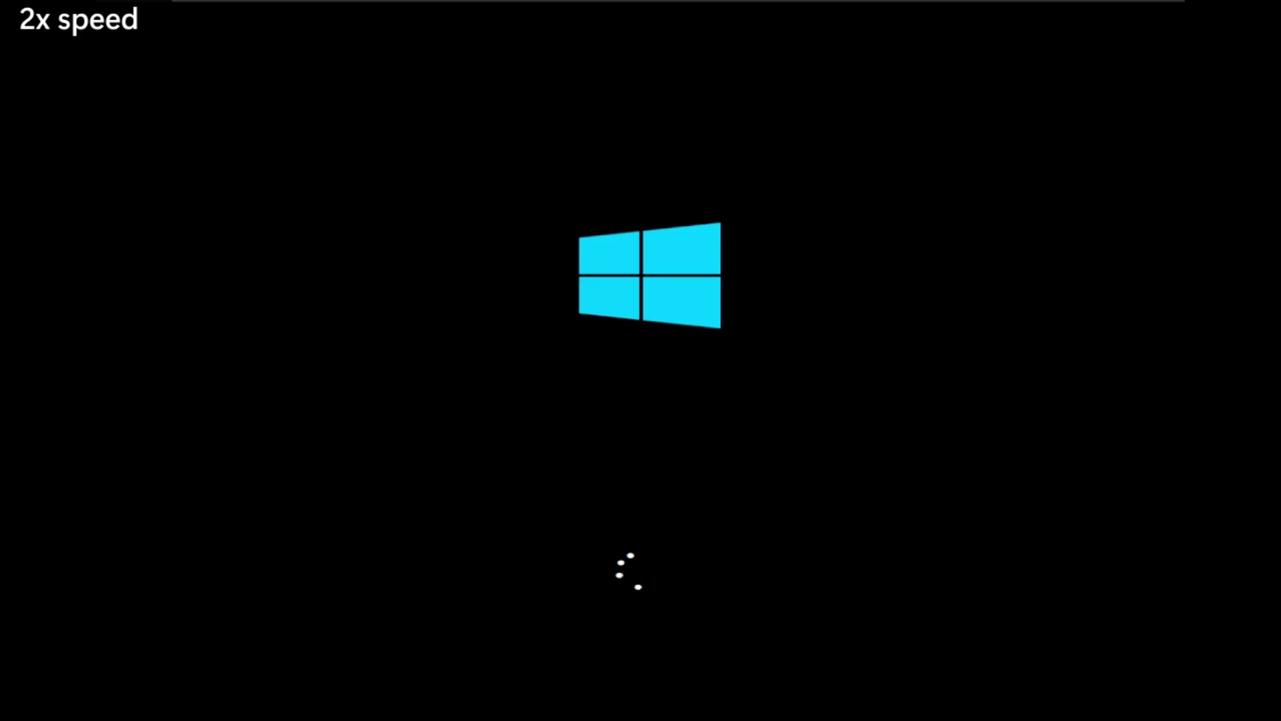
pyautogui.hotkey('alt', 'Tab')
pyautogui.hotkey('alt', 'Tab')
pyautogui.hotkey('alt', 'Tab')
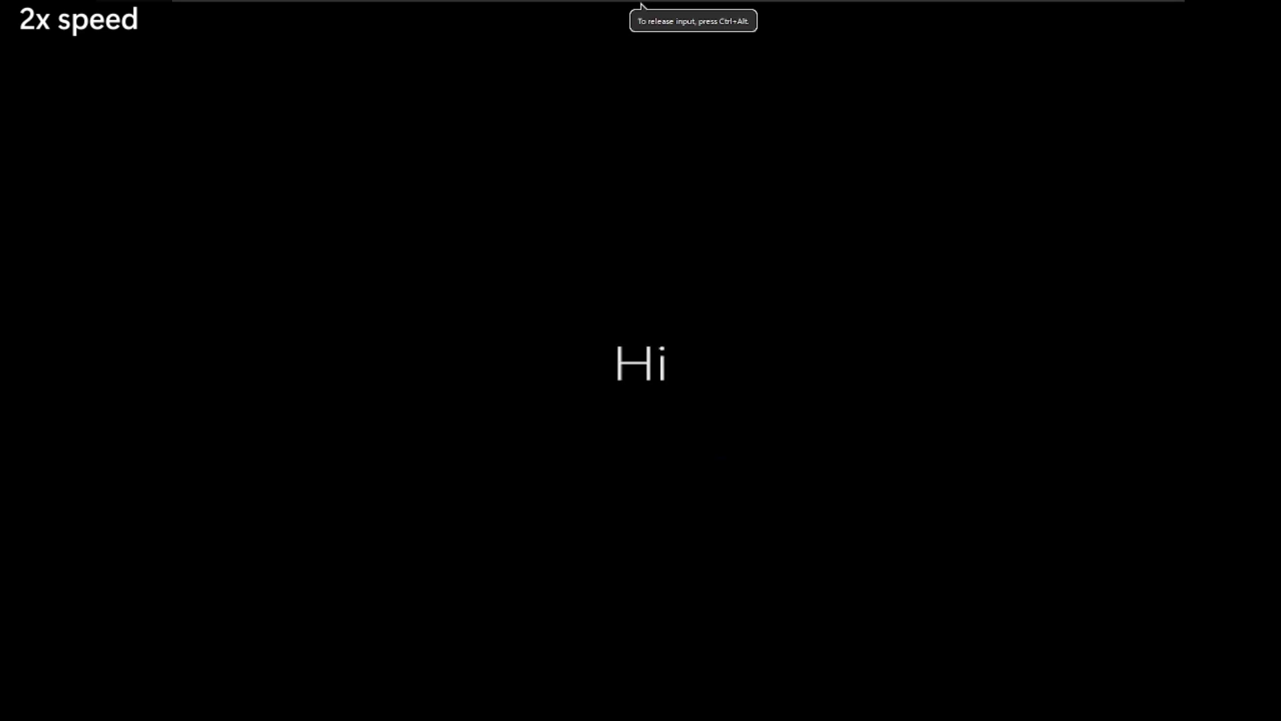
pyautogui.hotkey('ctrl', 'alt', 'Delete')
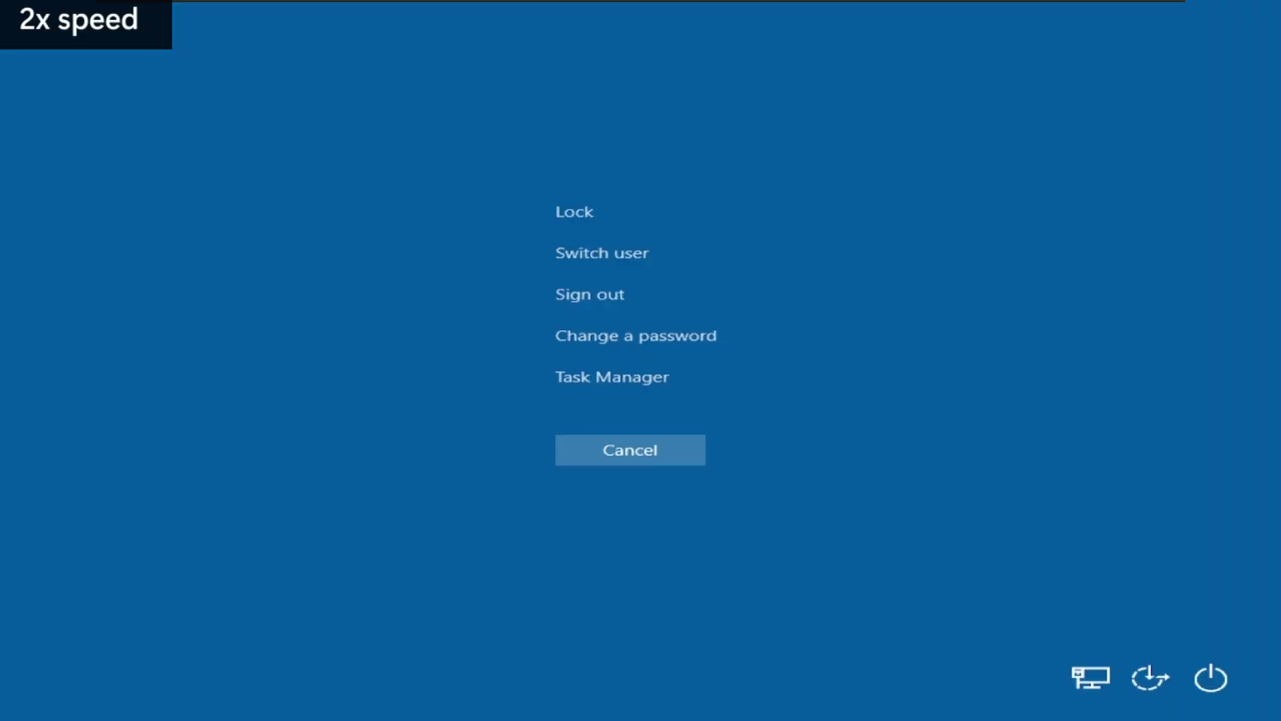
pyautogui.press('Escape')
pyautogui.hotkey('alt', 'Tab')
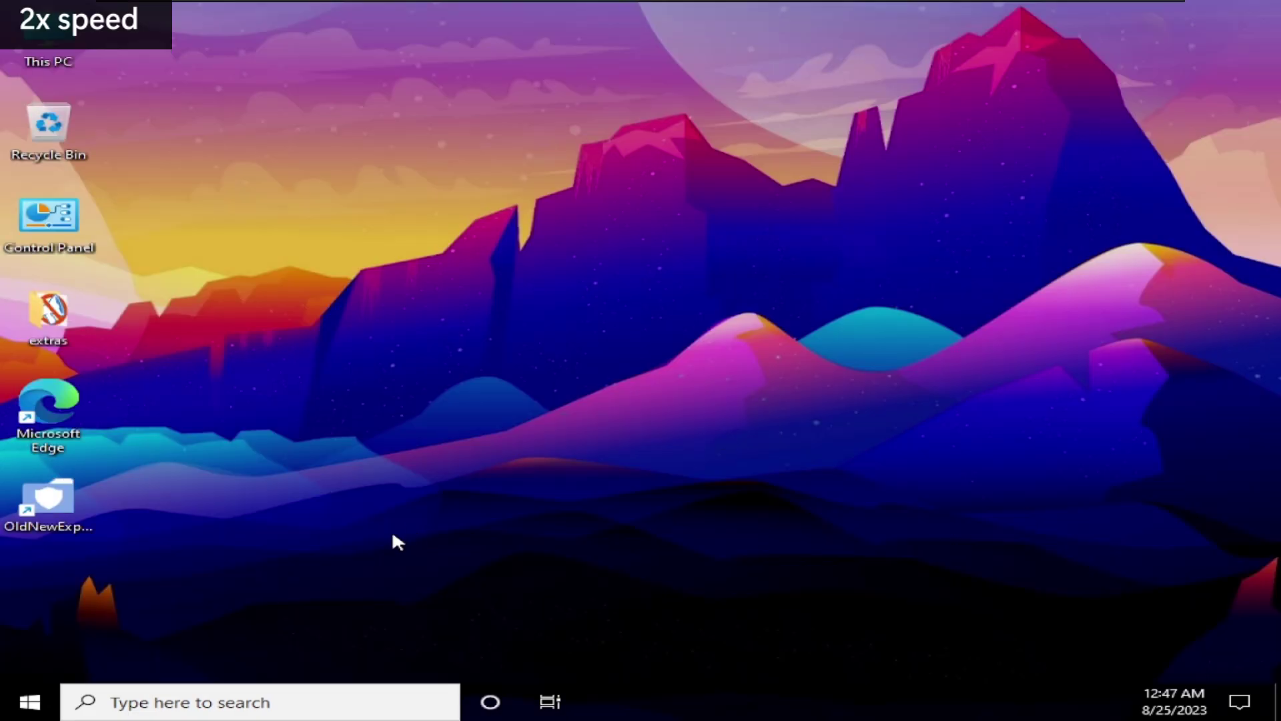
pyautogui.moveTo(374, 535); pyautogui.dragTo(454, 466)
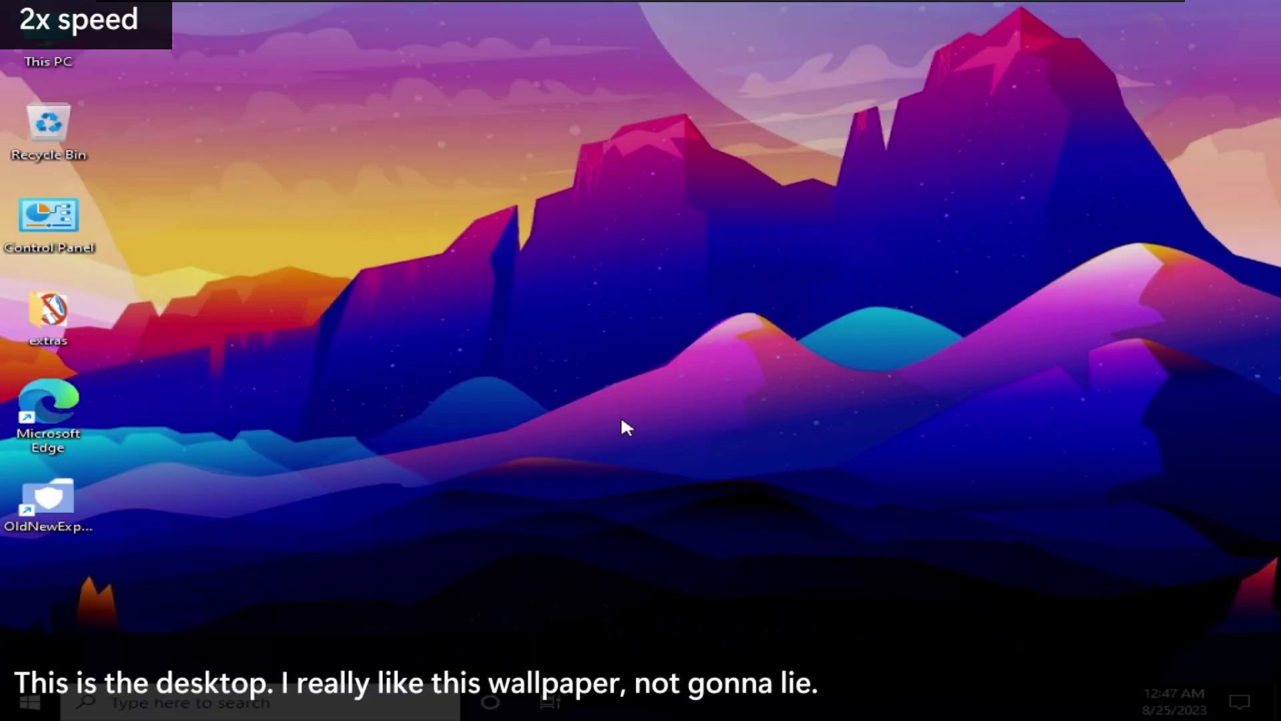
pyautogui.press('super+r')
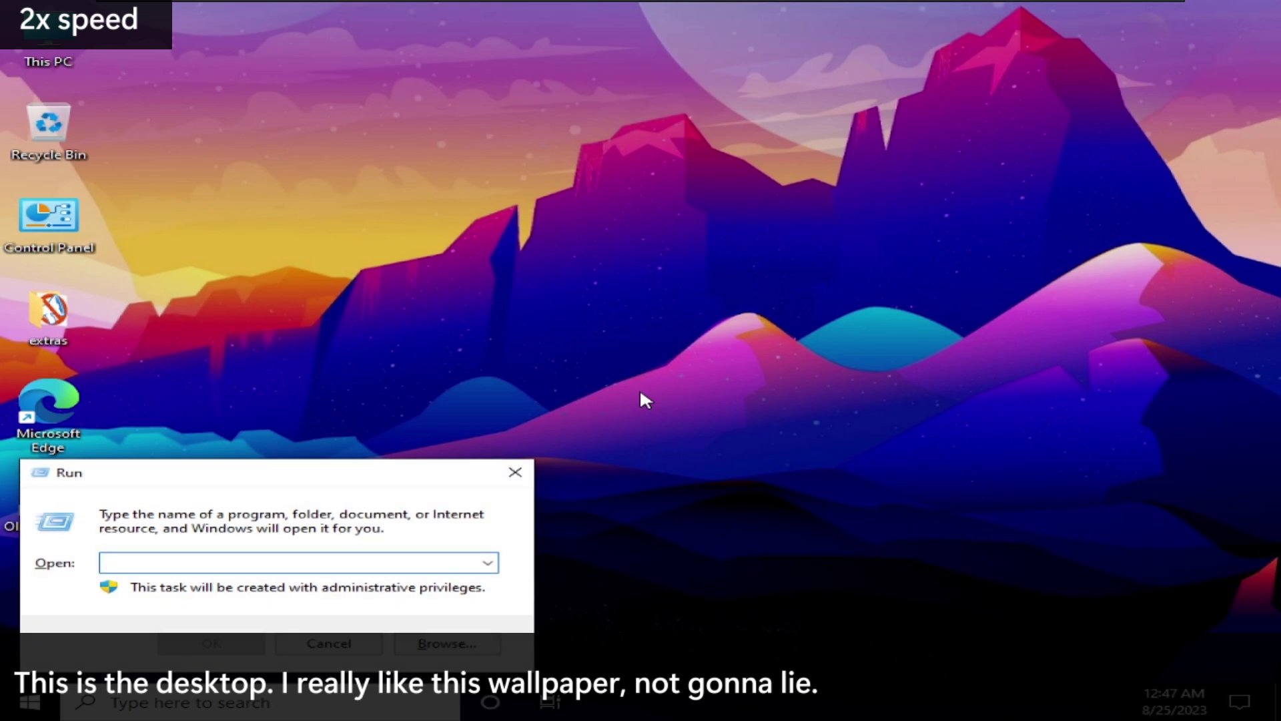
pyautogui.press('Escape')
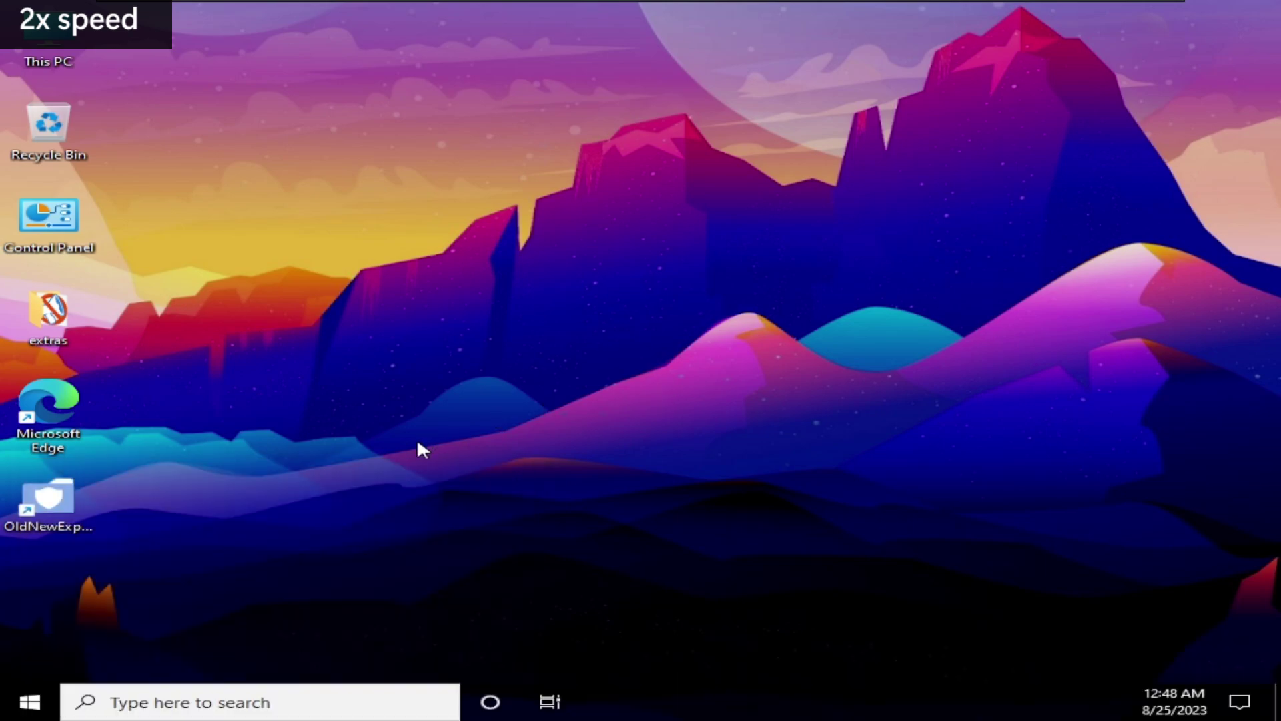
pyautogui.rightClick(403, 445)
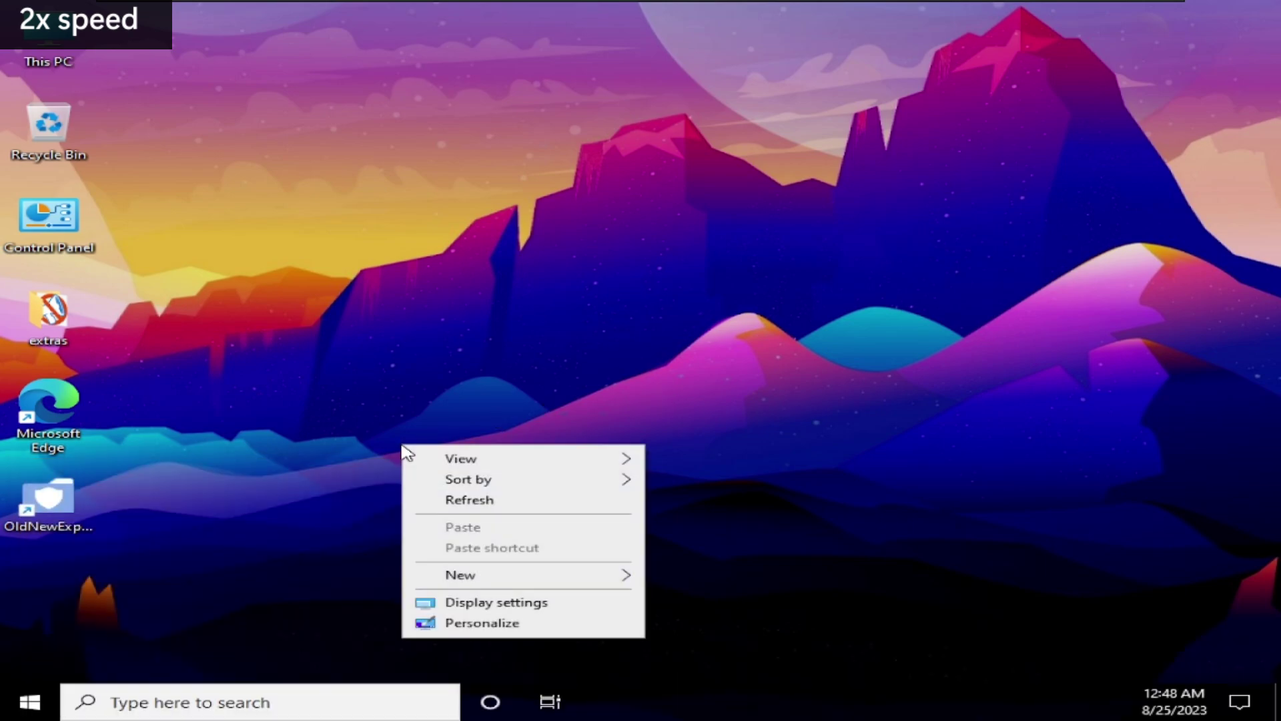
pyautogui.click(614, 646)
# - Run winver to display the Windows version information, and close the About window
pyautogui.press('super+r')
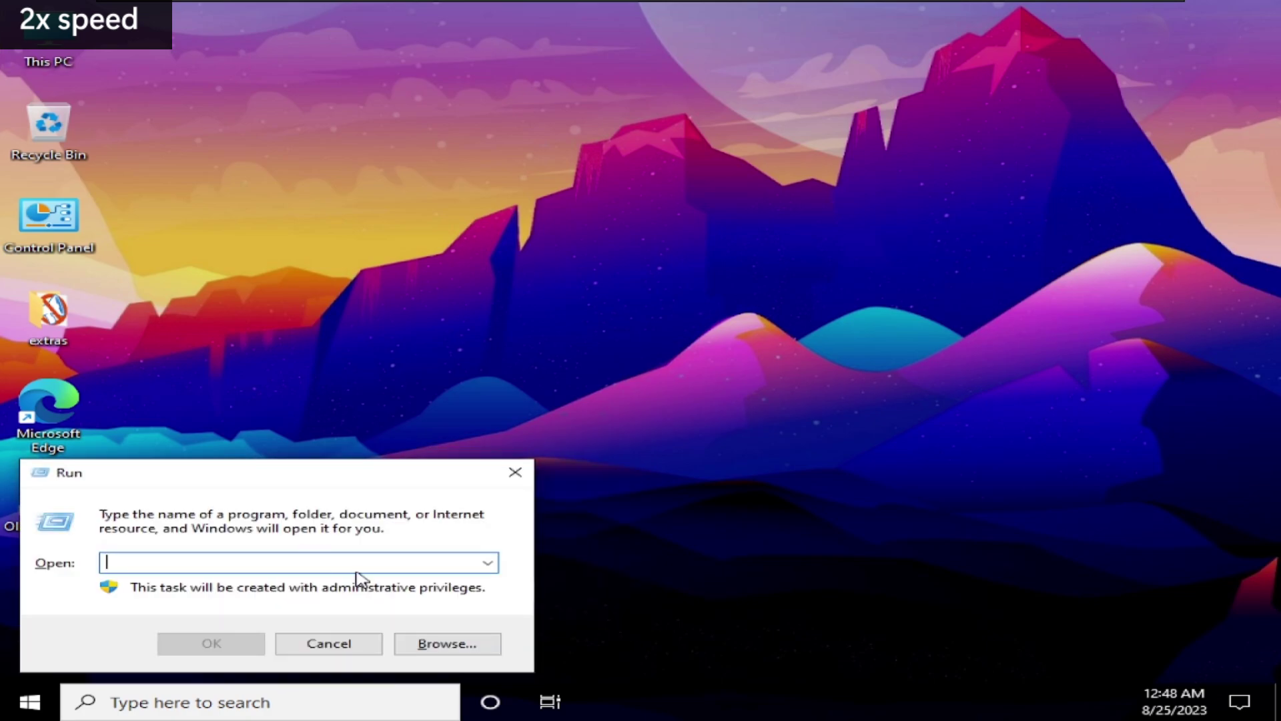
pyautogui.write('regedit')
pyautogui.press('Return')
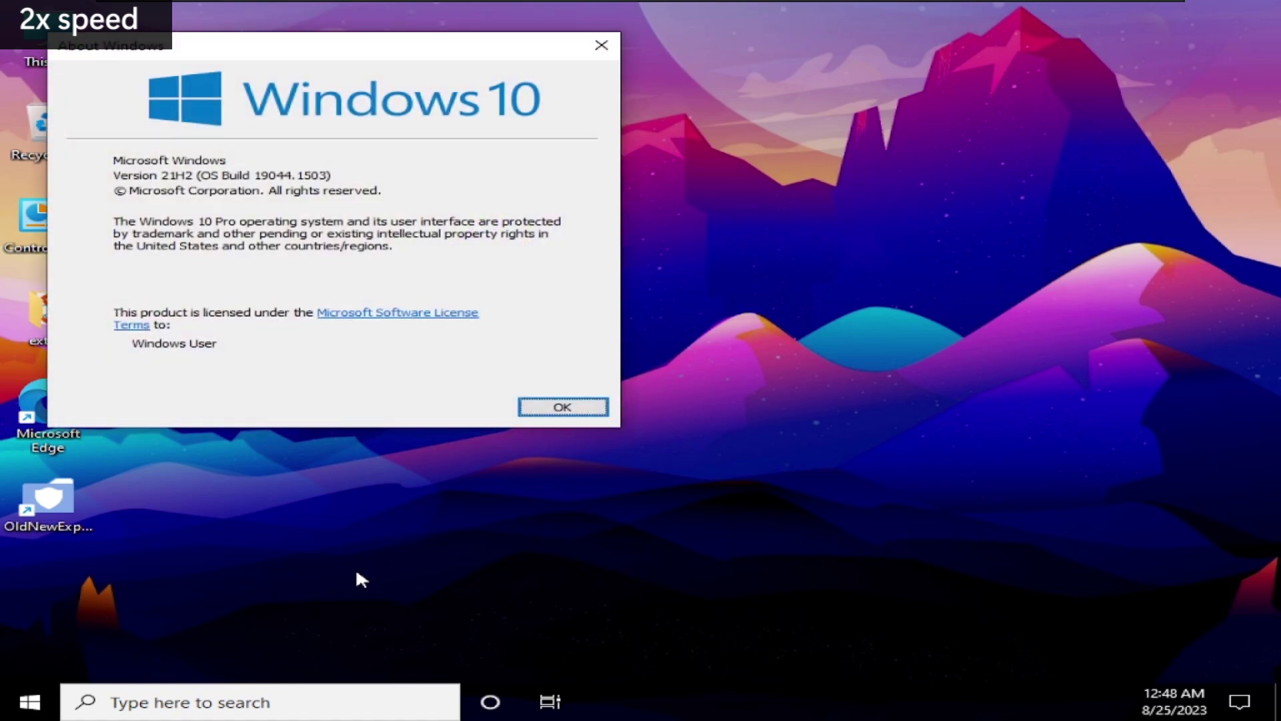
pyautogui.press('Return')
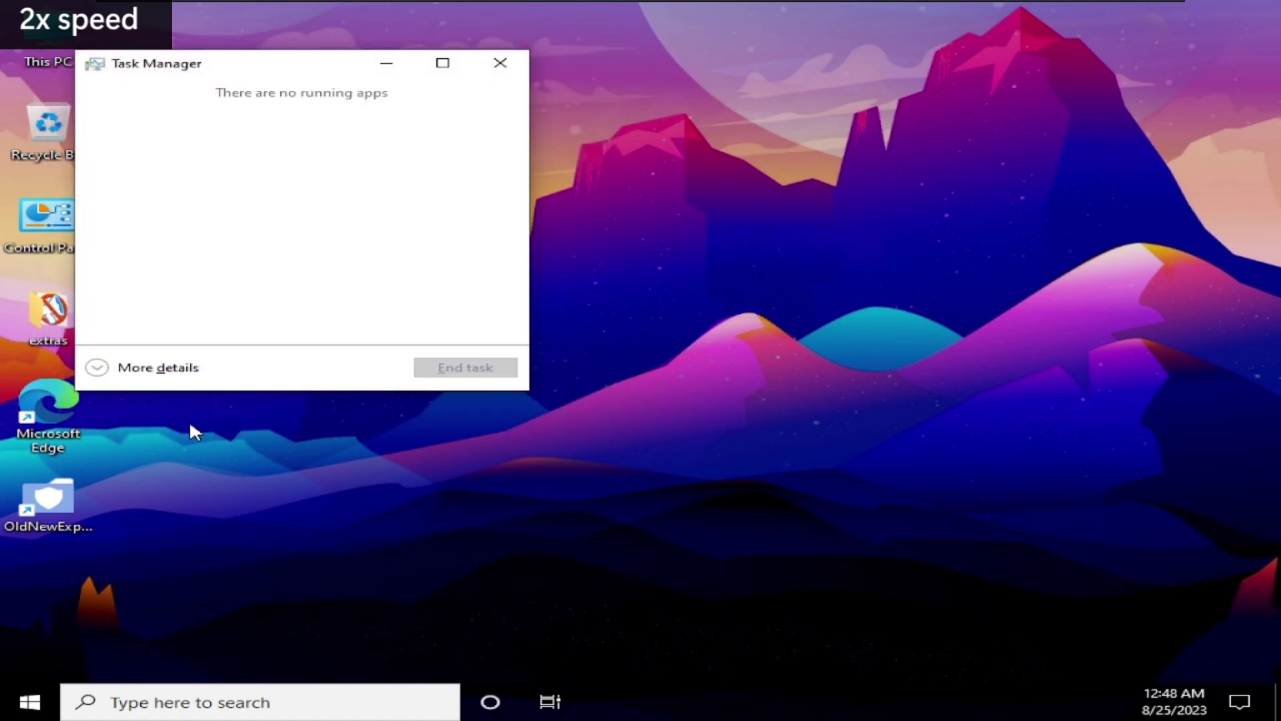
# - Expand Task Manager to full details, check the Memory and CPU performance graphs, and close it
pyautogui.click(145, 368)
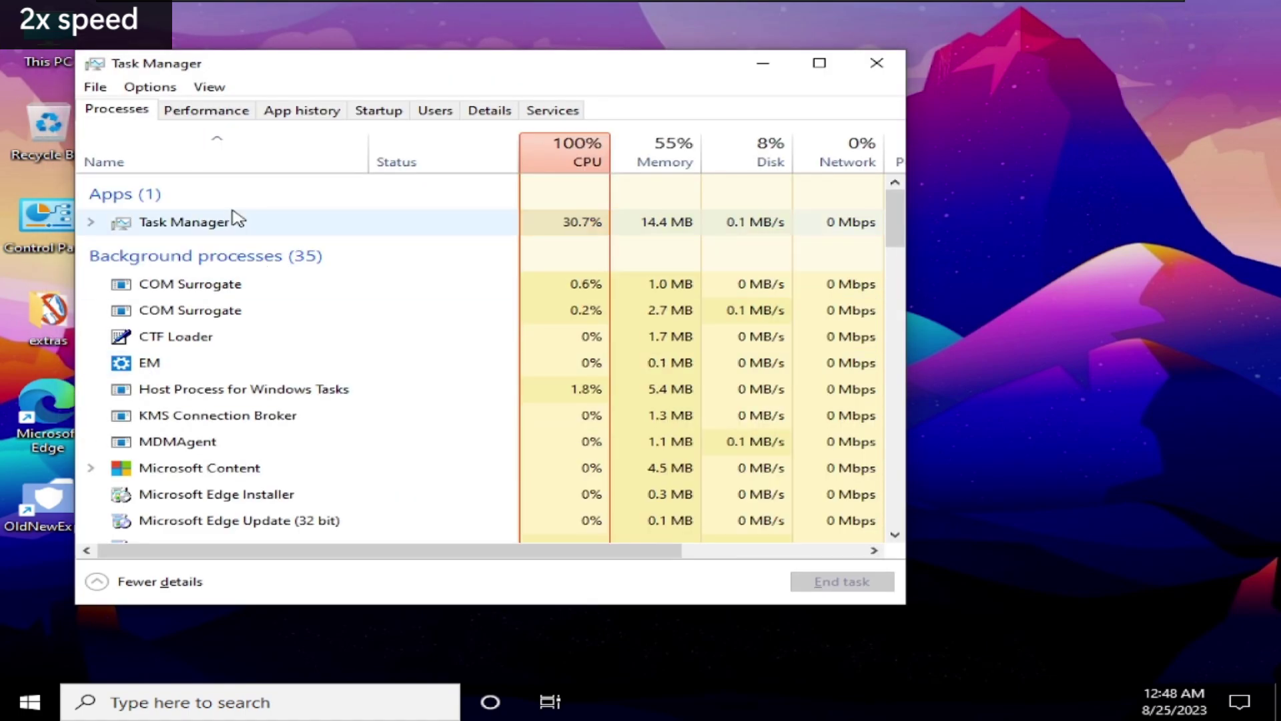
pyautogui.click(233, 112)
pyautogui.click(270, 206)
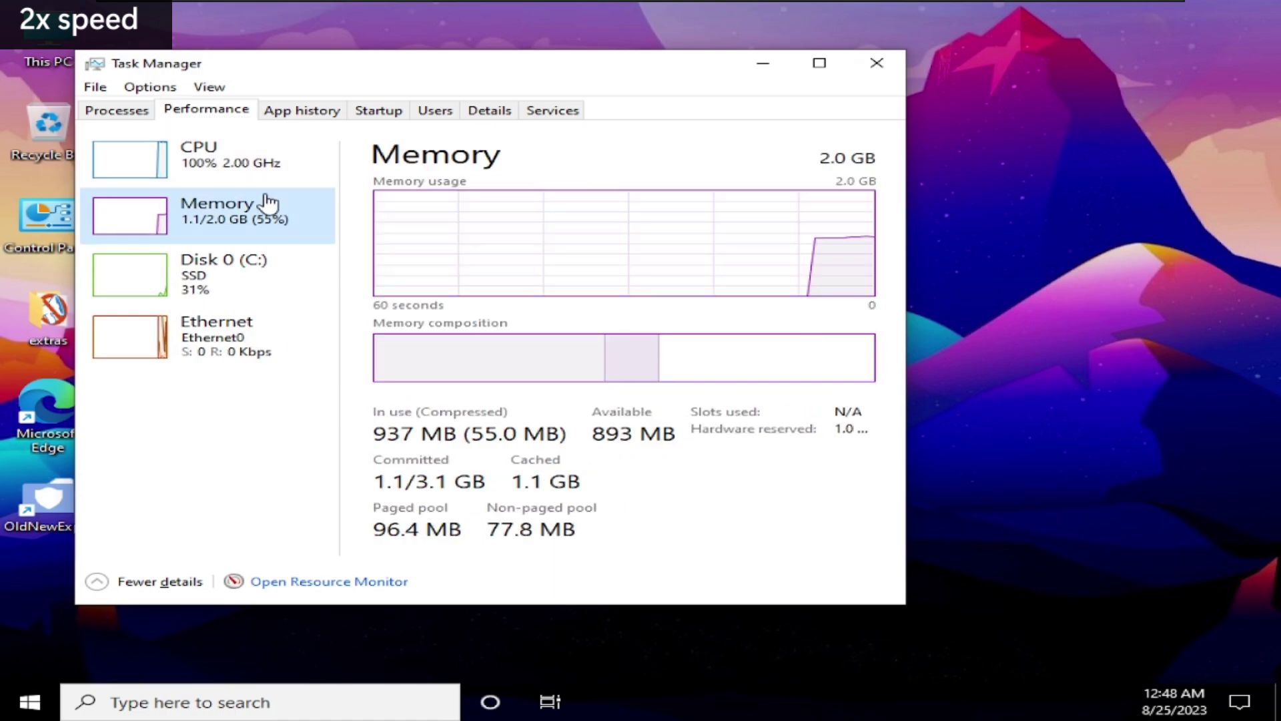
pyautogui.click(279, 176)
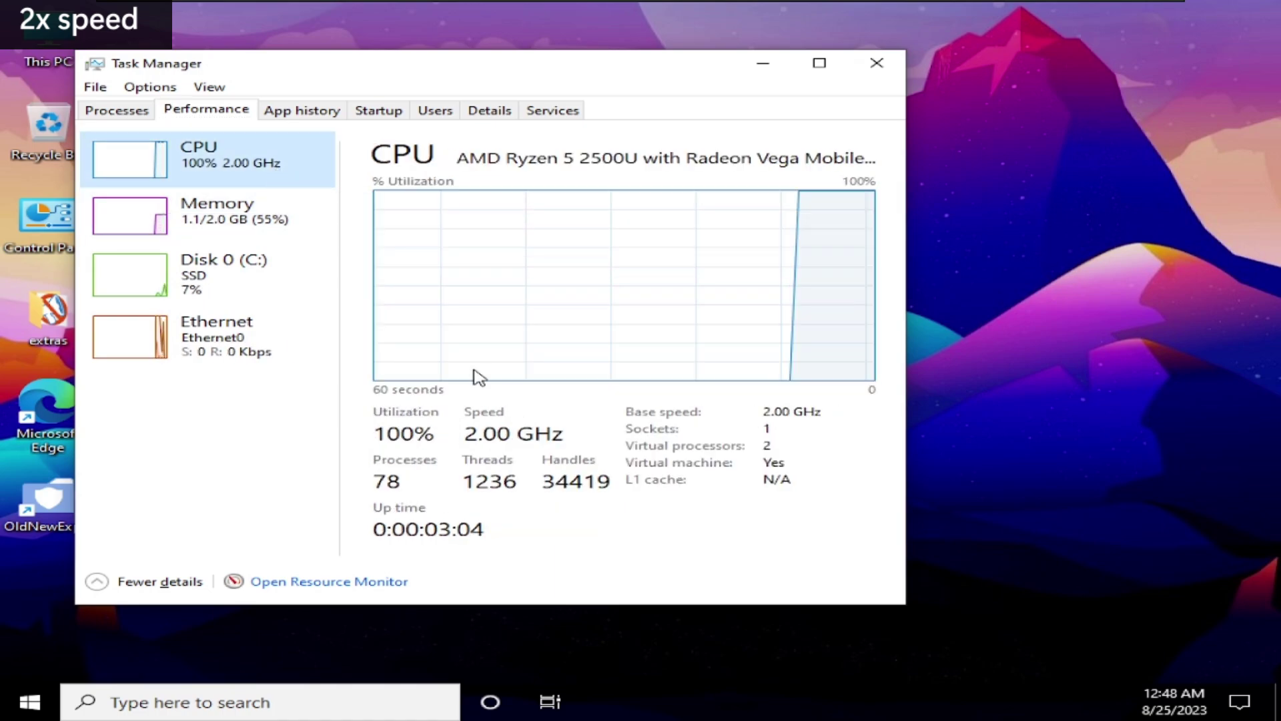
pyautogui.hotkey('alt', 'F4')
# - Reopen Task Manager from the desktop
pyautogui.rightClick(635, 447)
pyautogui.click(608, 450)
pyautogui.hotkey('ctrl', 'shift', 'Escape')
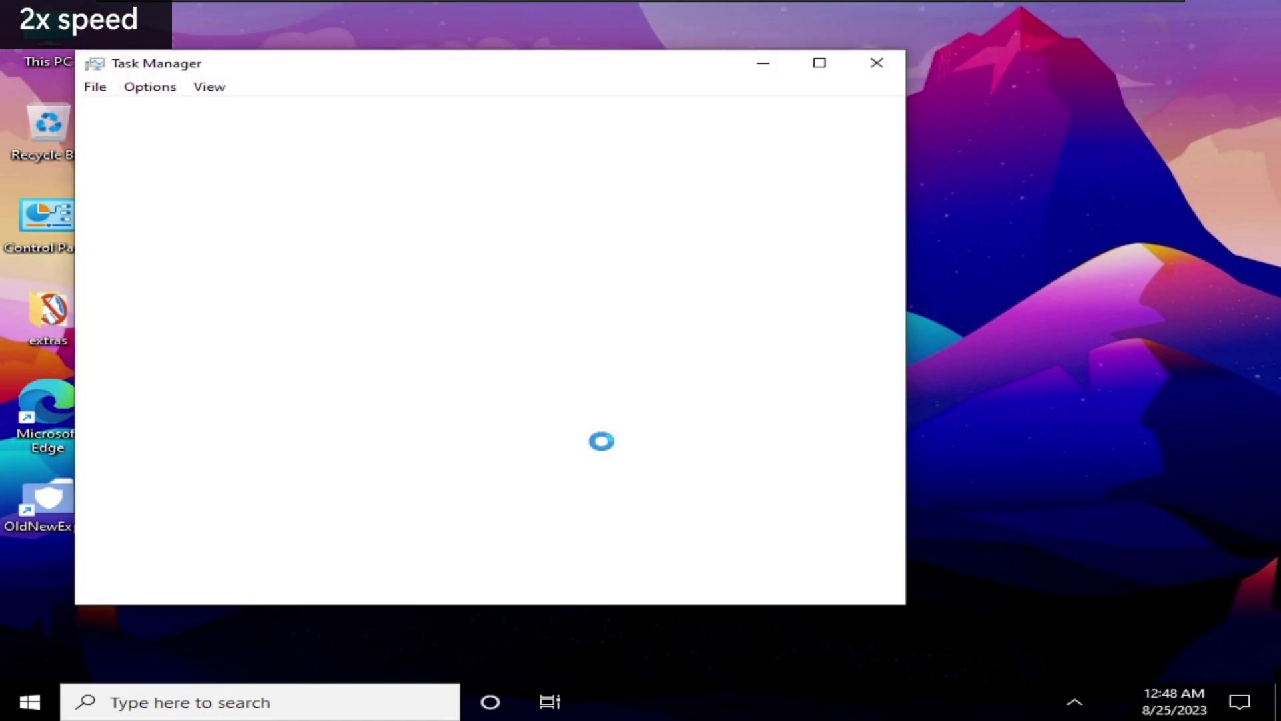
pyautogui.press('super+r')
pyautogui.moveTo(513, 541); pyautogui.dragTo(655, 543)
pyautogui.press('Escape')
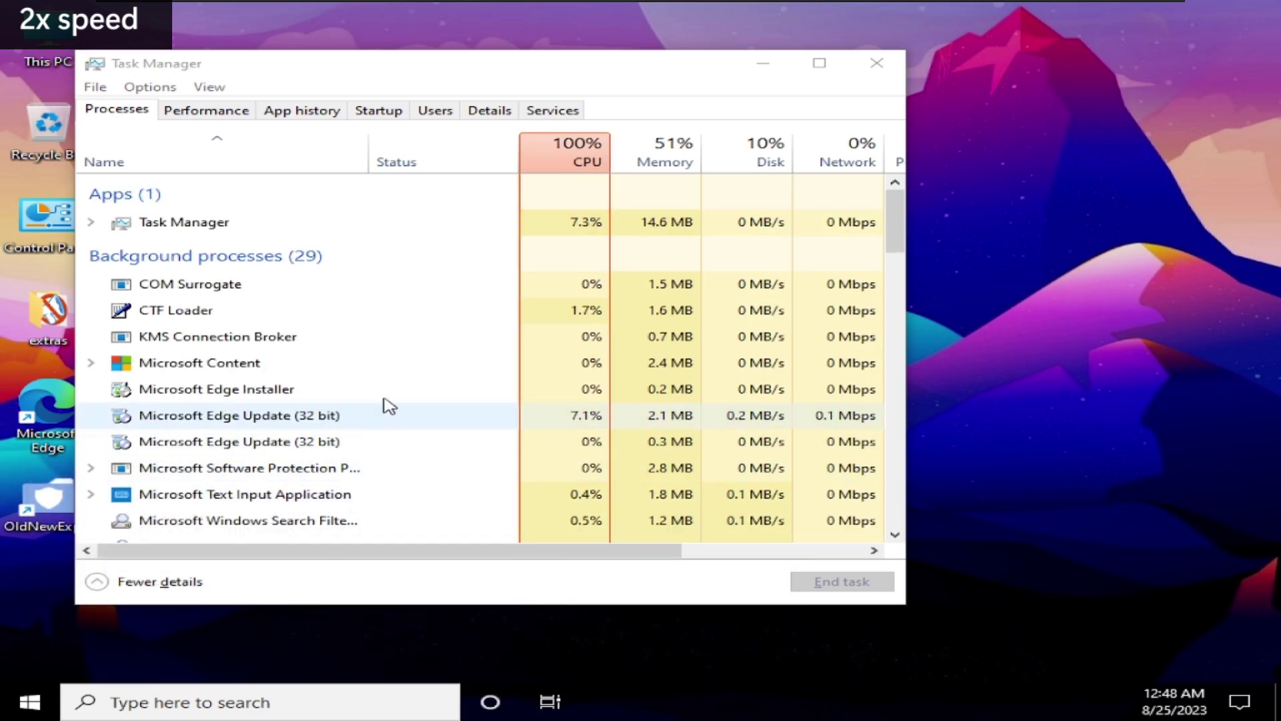
# - Expand the Microsoft Content process, look through the background processes, and close Task Manager
pyautogui.click(360, 368)
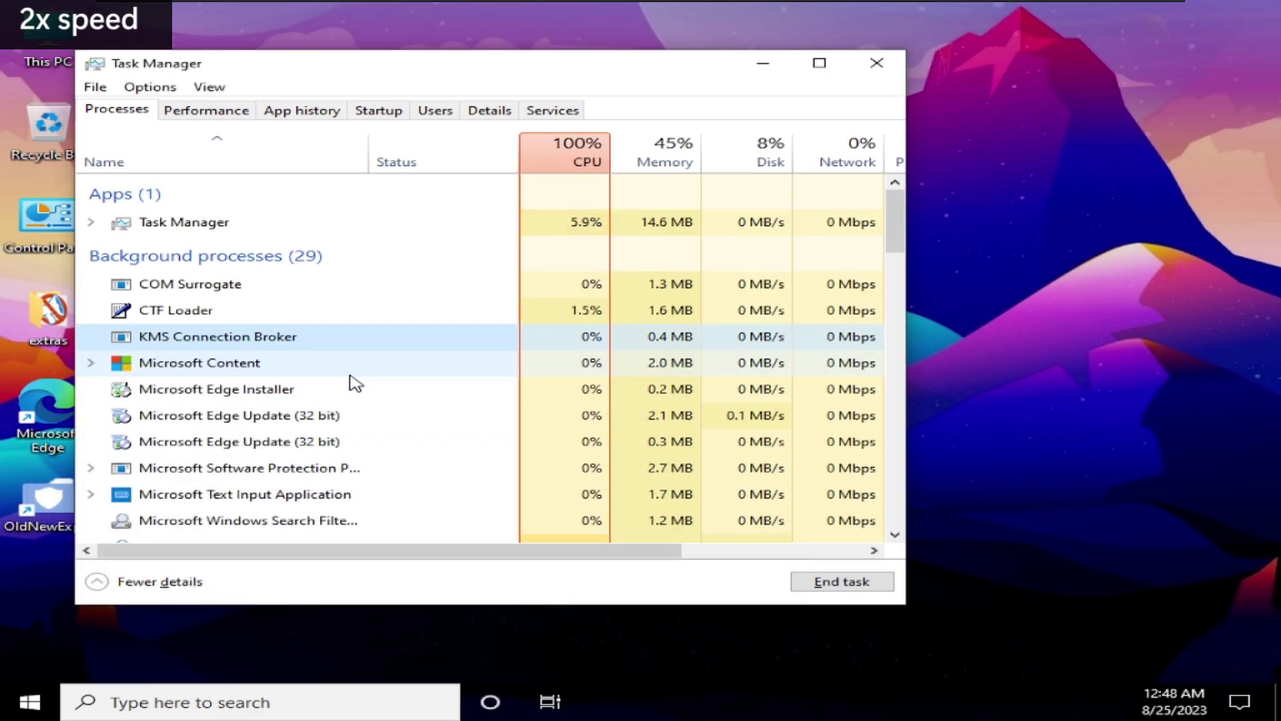
pyautogui.click(362, 372)
pyautogui.doubleClick(363, 373)
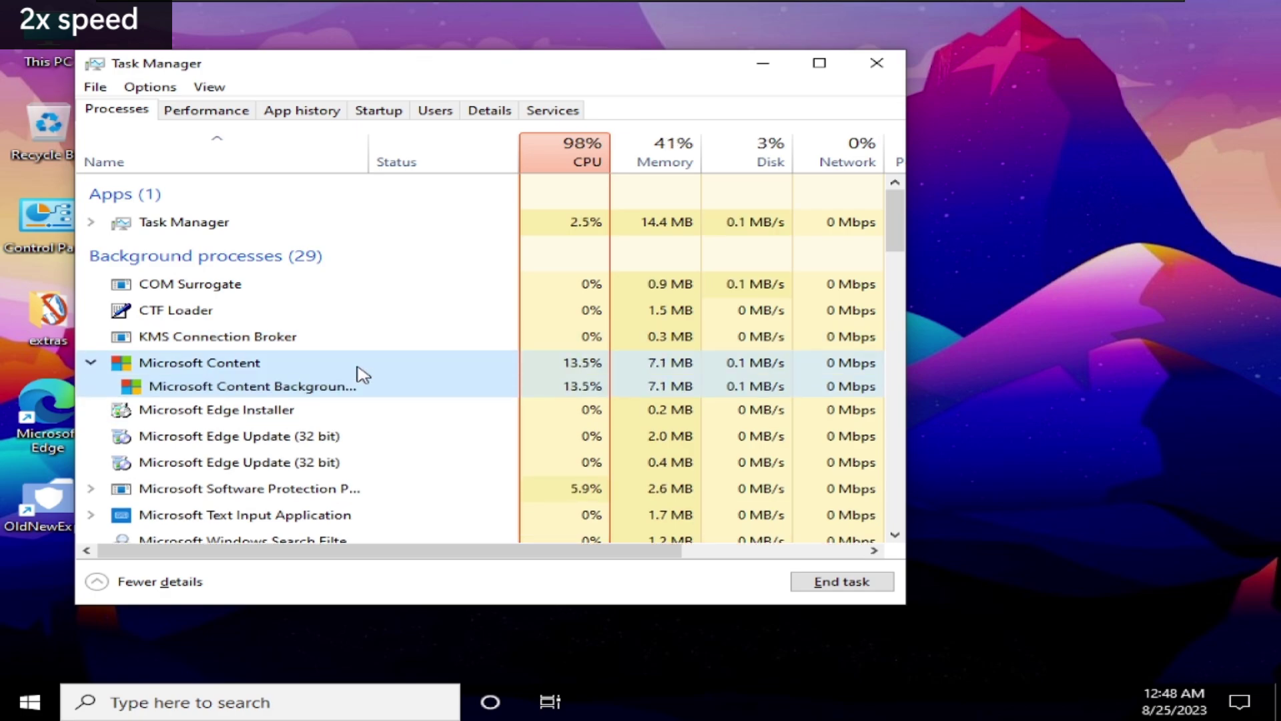
pyautogui.scroll(-8, 361, 374)
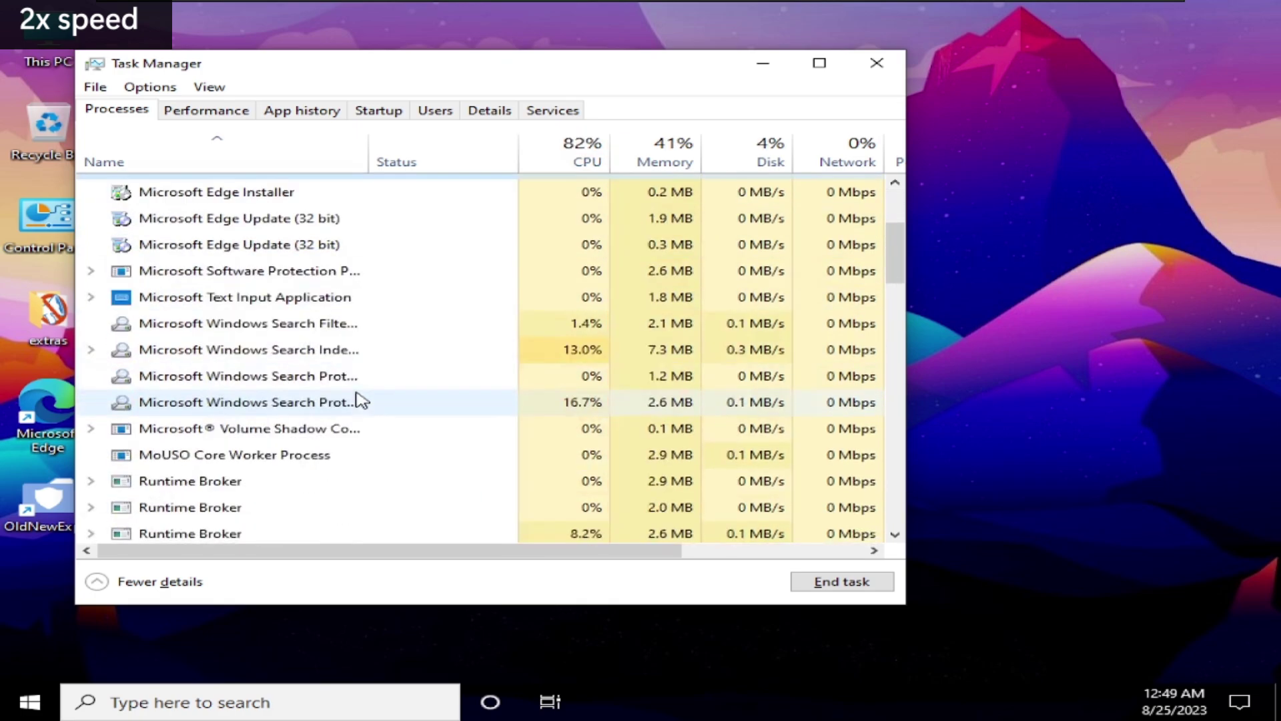
pyautogui.scroll(3, 341, 443)
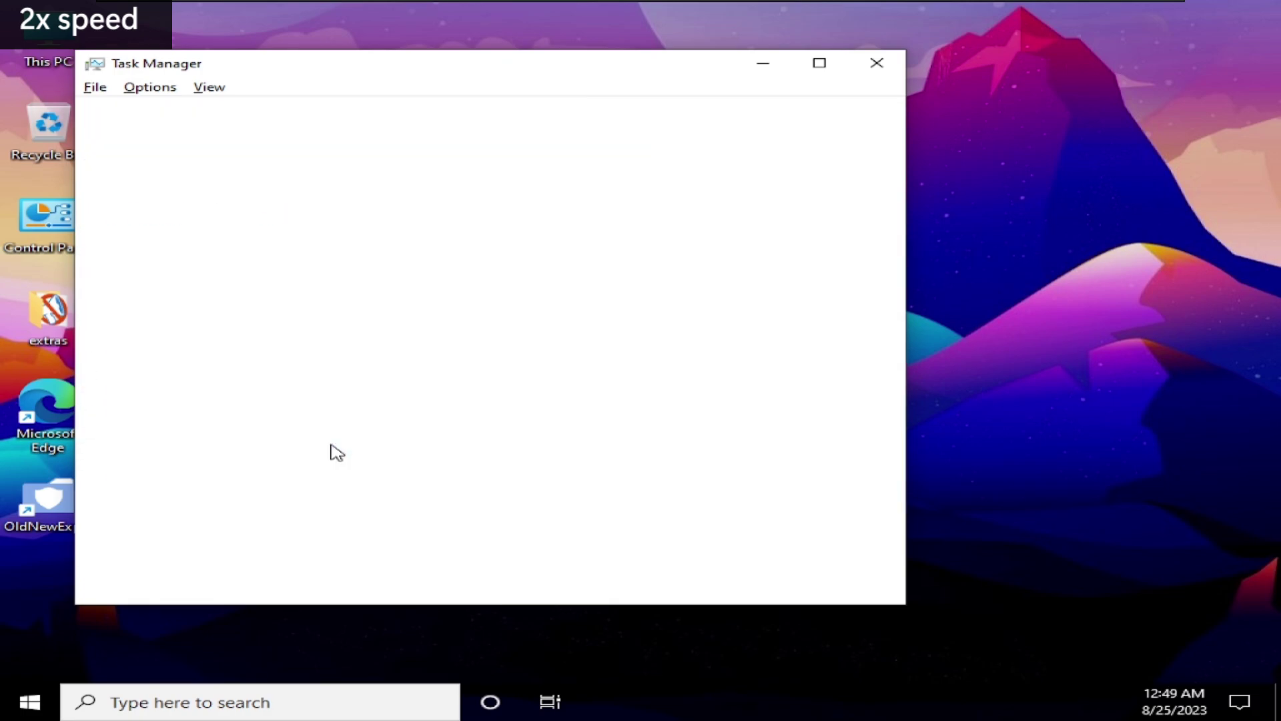
pyautogui.rightClick(329, 449)
pyautogui.click(281, 432)
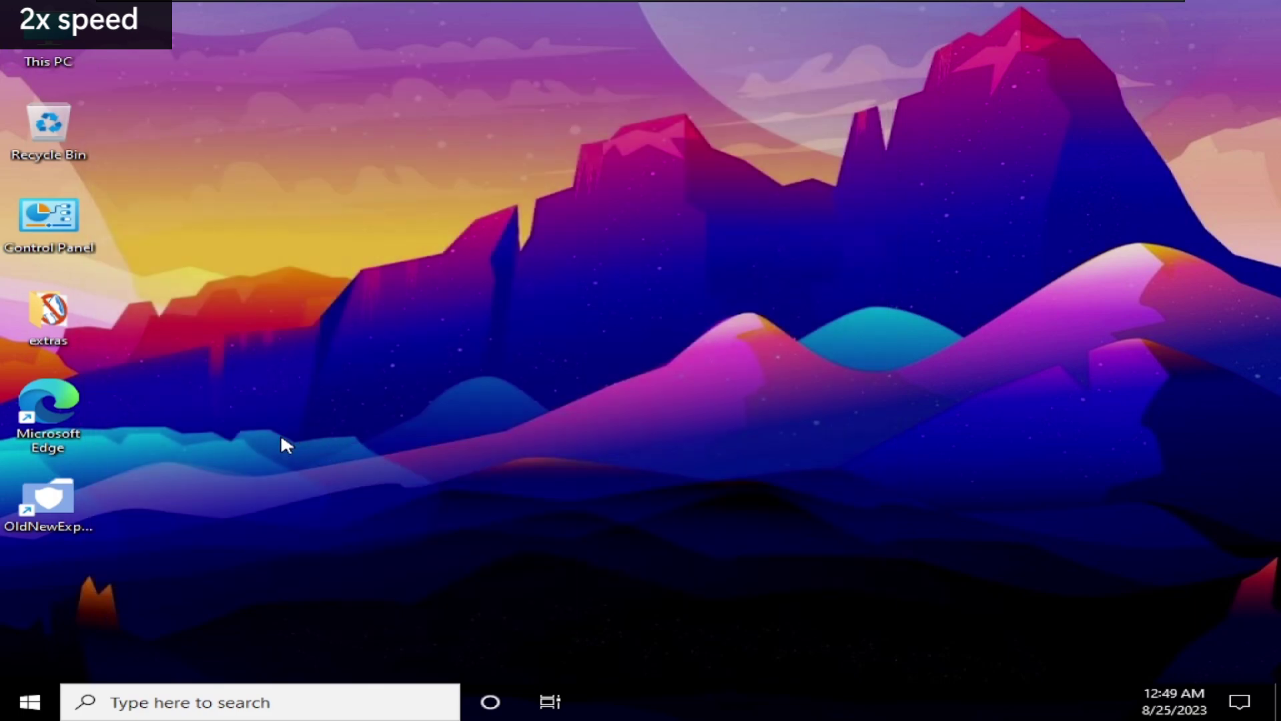
# - Open This PC in File Explorer, check the properties of Local Disk (C:), and close the window
pyautogui.press('super+e')
pyautogui.click(319, 317)
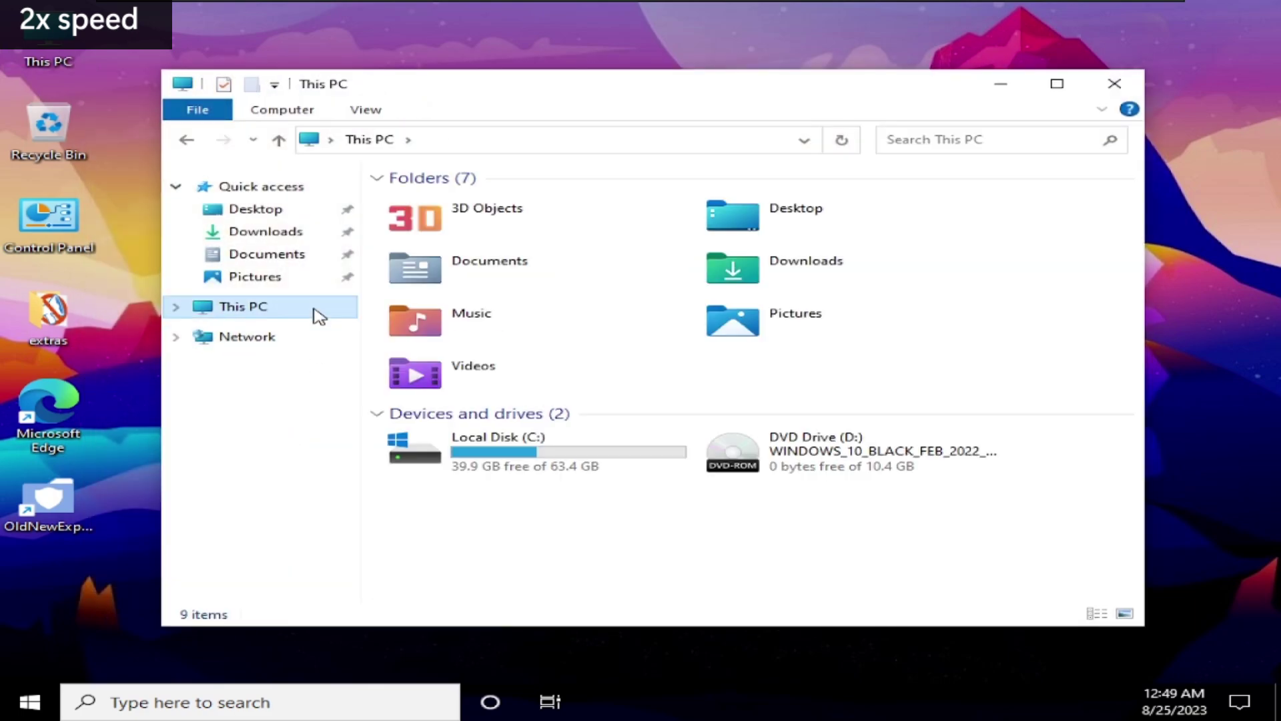
pyautogui.click(543, 473)
pyautogui.hotkey('alt', 'Return')
pyautogui.press('Escape')
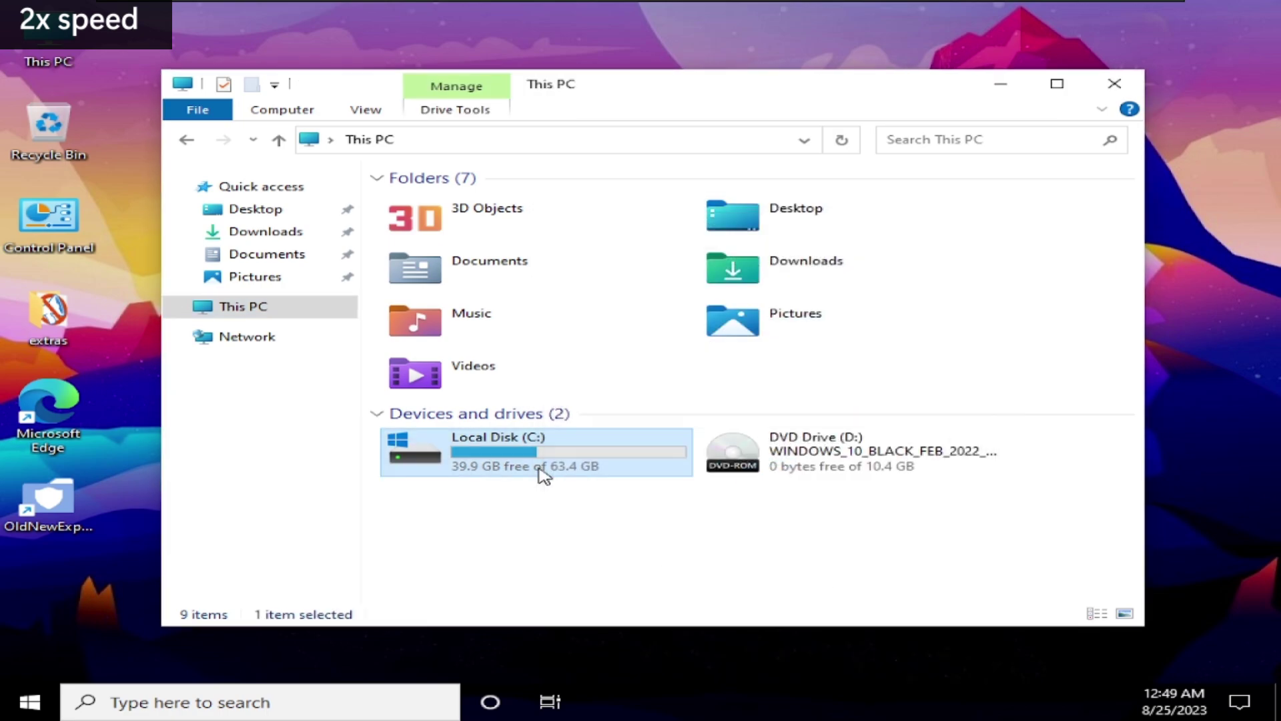
pyautogui.hotkey('alt', 'F4')
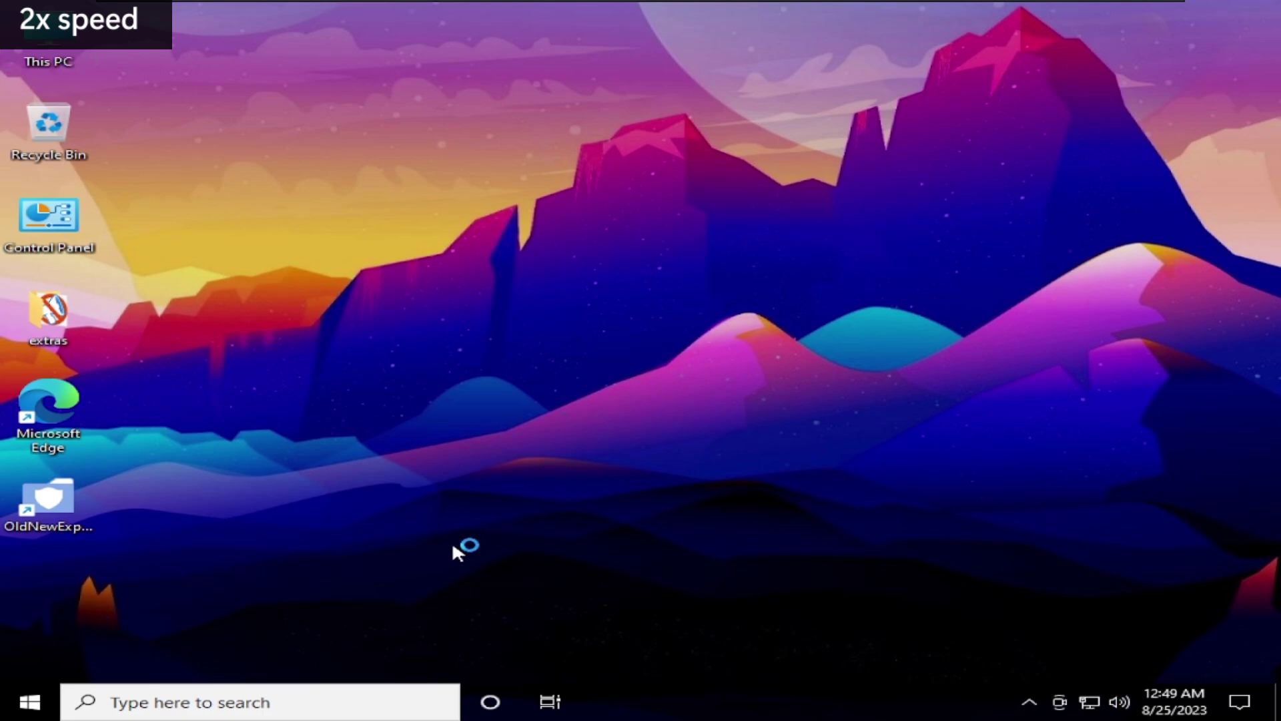
# - Glance at the Start menu, close it, and allow the PC to be discoverable on the network
pyautogui.click(30, 701)
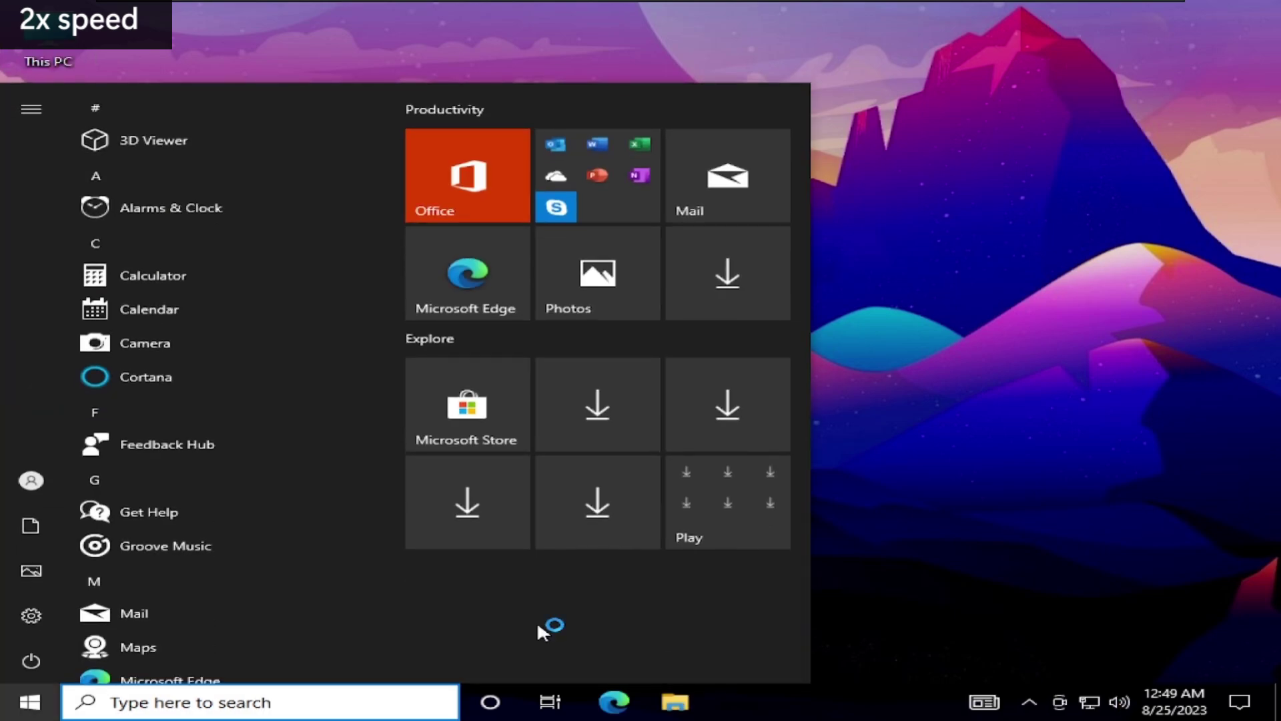
pyautogui.click(1051, 579)
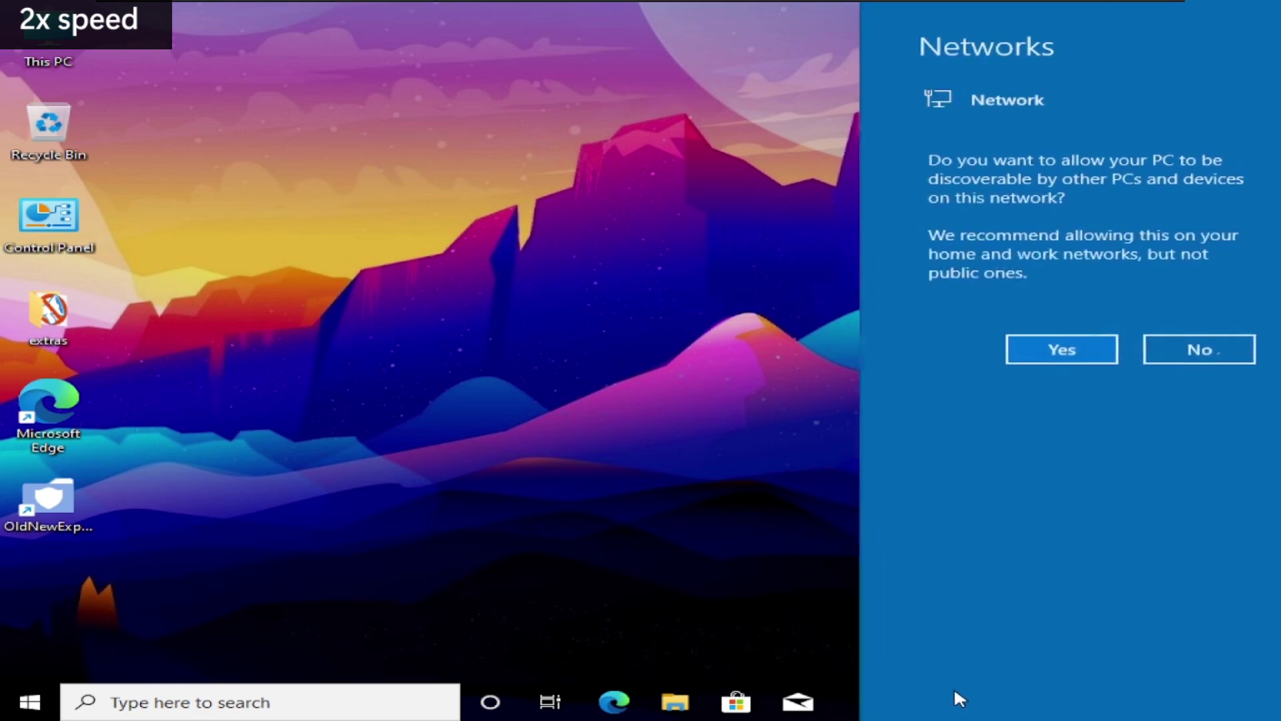
pyautogui.click(1029, 349)
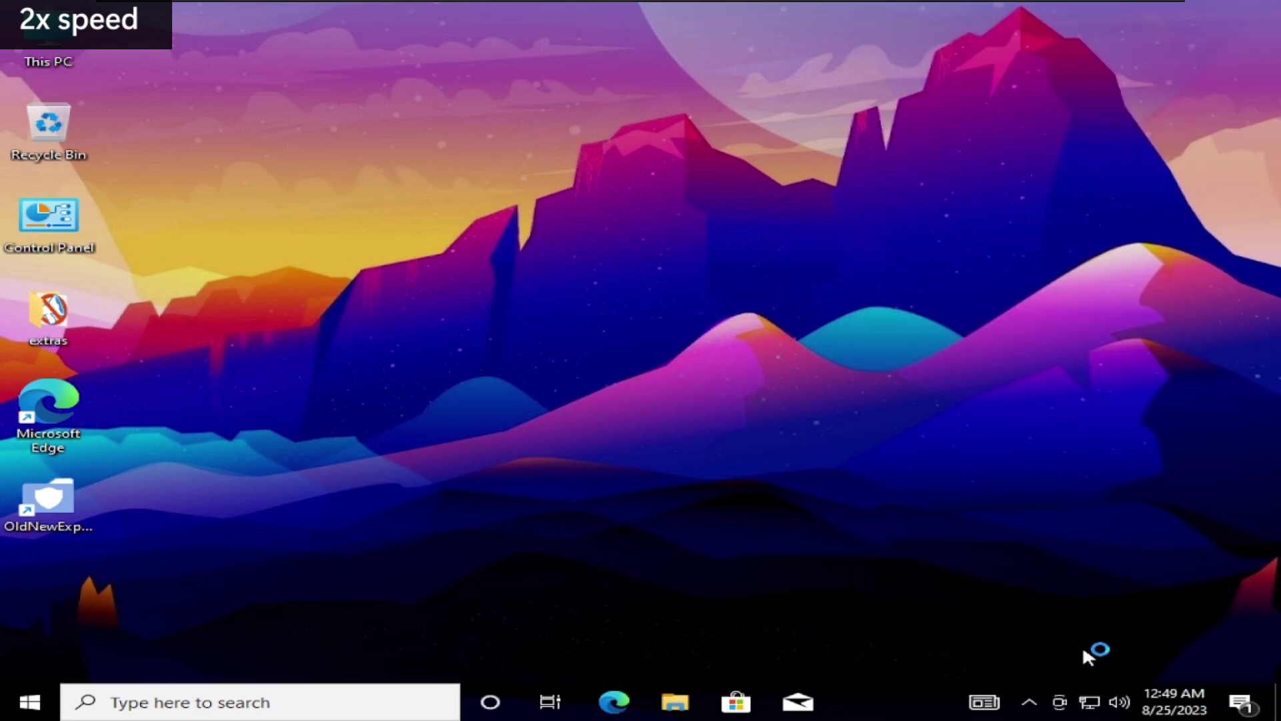
# - Dismiss the sign-out warning and the System Transparency notification
pyautogui.click(1029, 703)
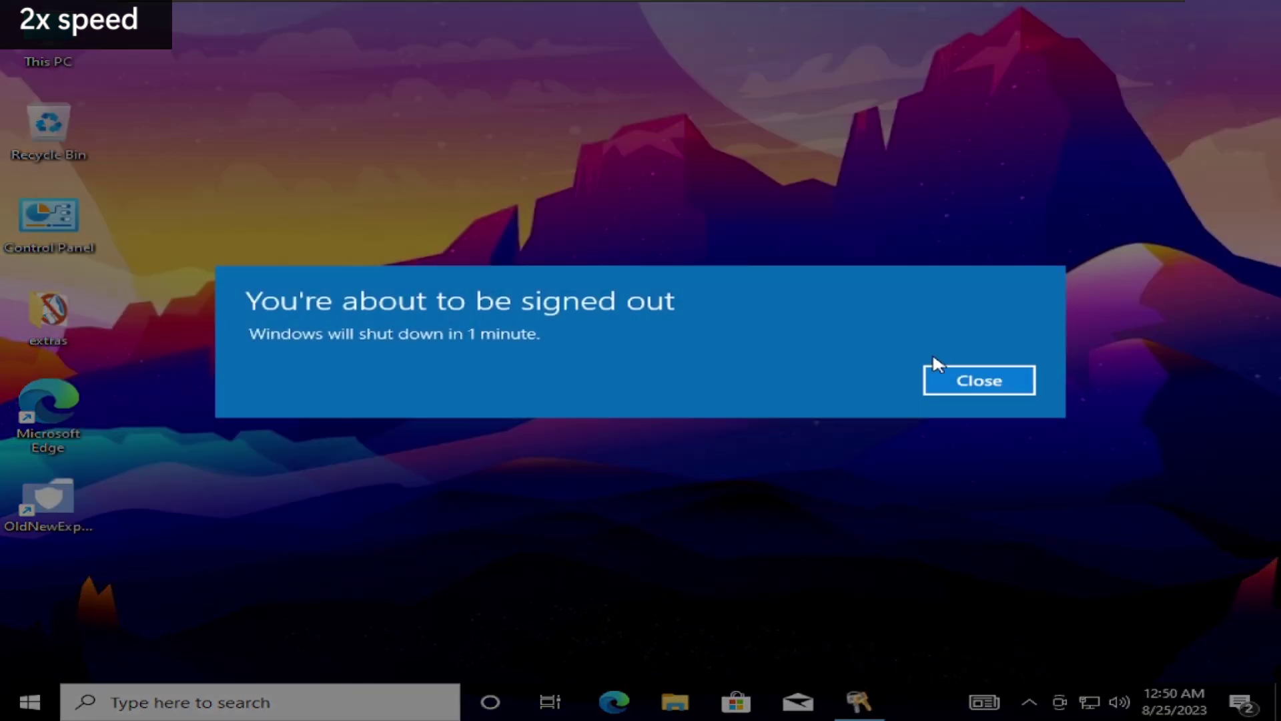
pyautogui.click(946, 374)
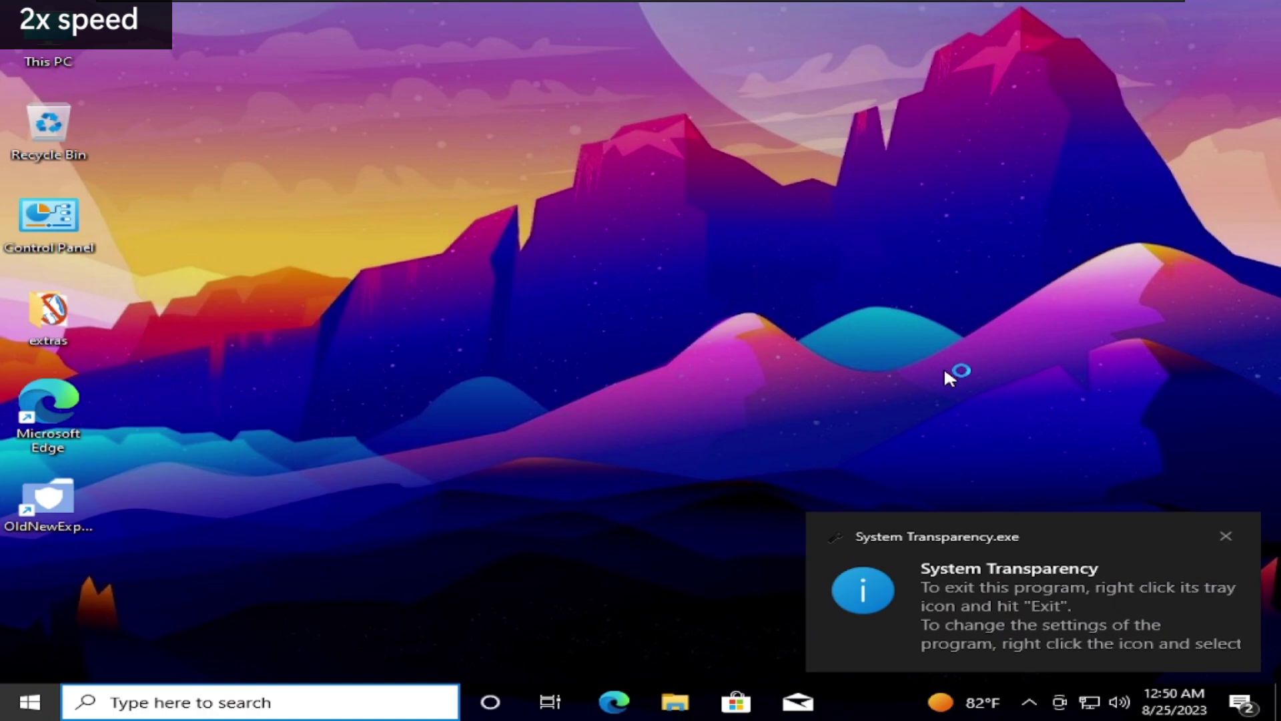
pyautogui.click(1028, 614)
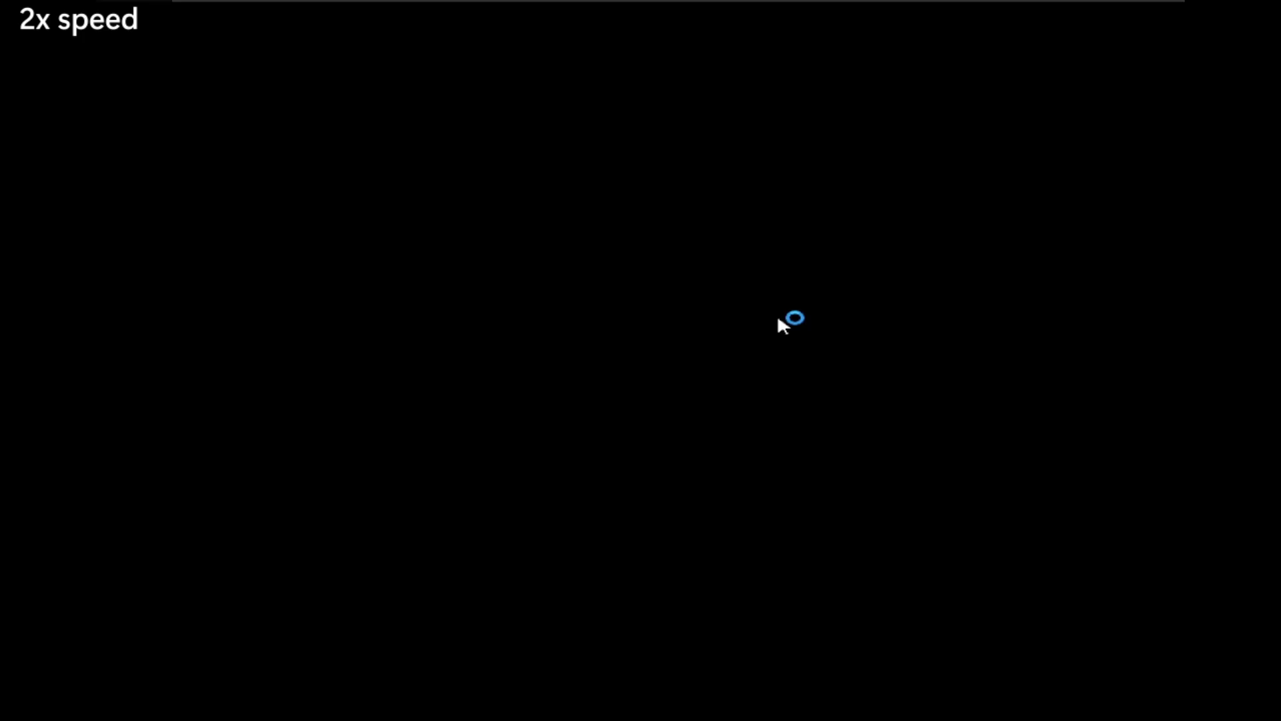
# - Open Task Manager from the security options screen and close it again
pyautogui.hotkey('ctrl', 'alt', 'Delete')
pyautogui.press('Down')
pyautogui.press('Down')
pyautogui.press('Down')
pyautogui.press('Return')
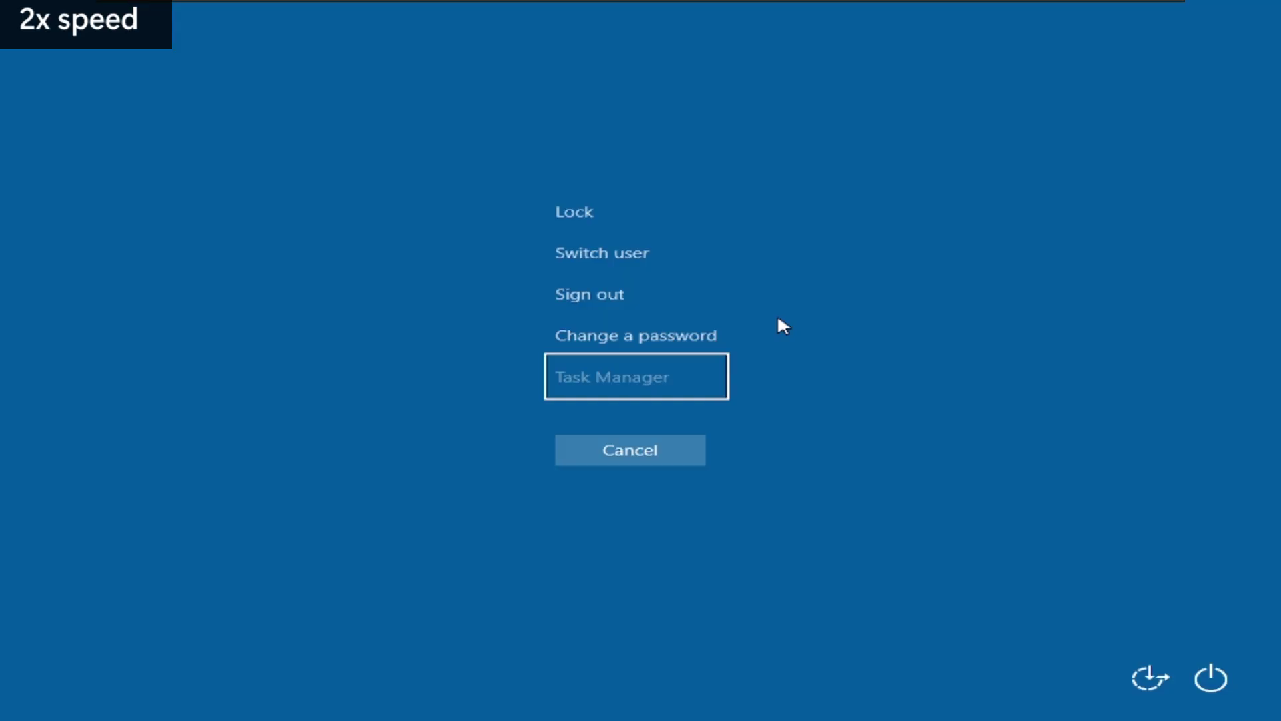
pyautogui.hotkey('alt', 'Tab')
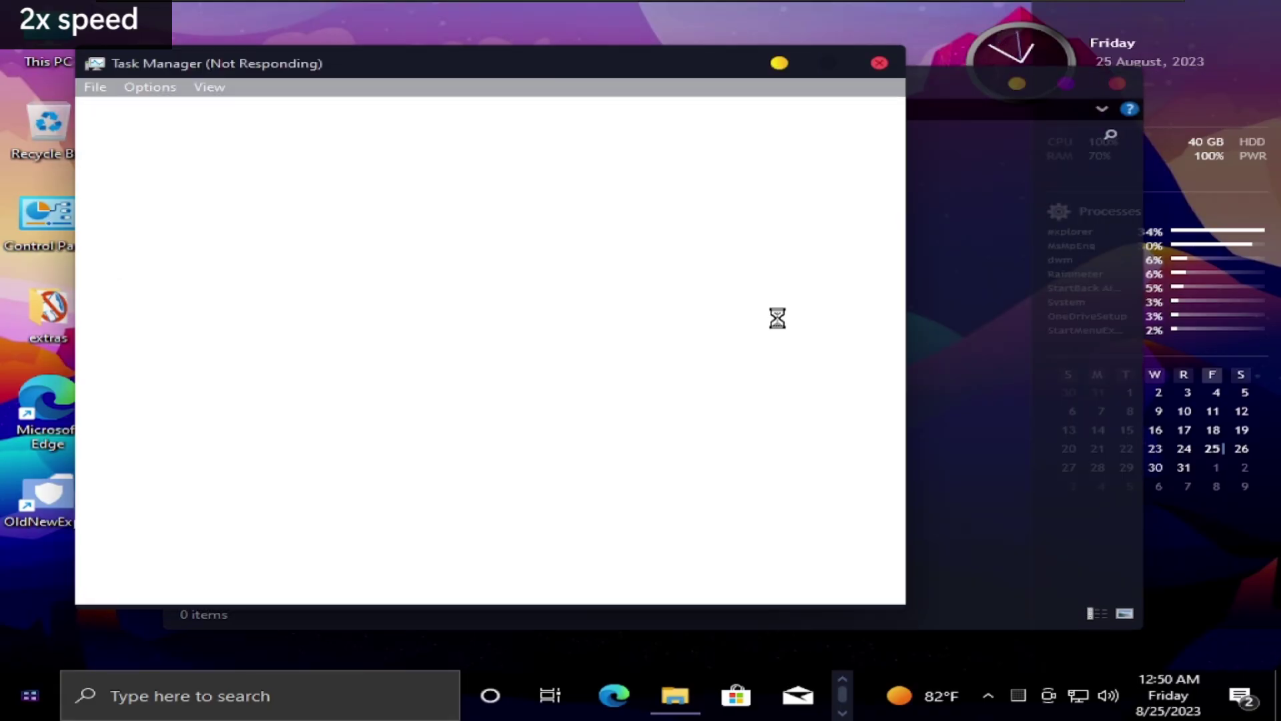
pyautogui.click(880, 63)
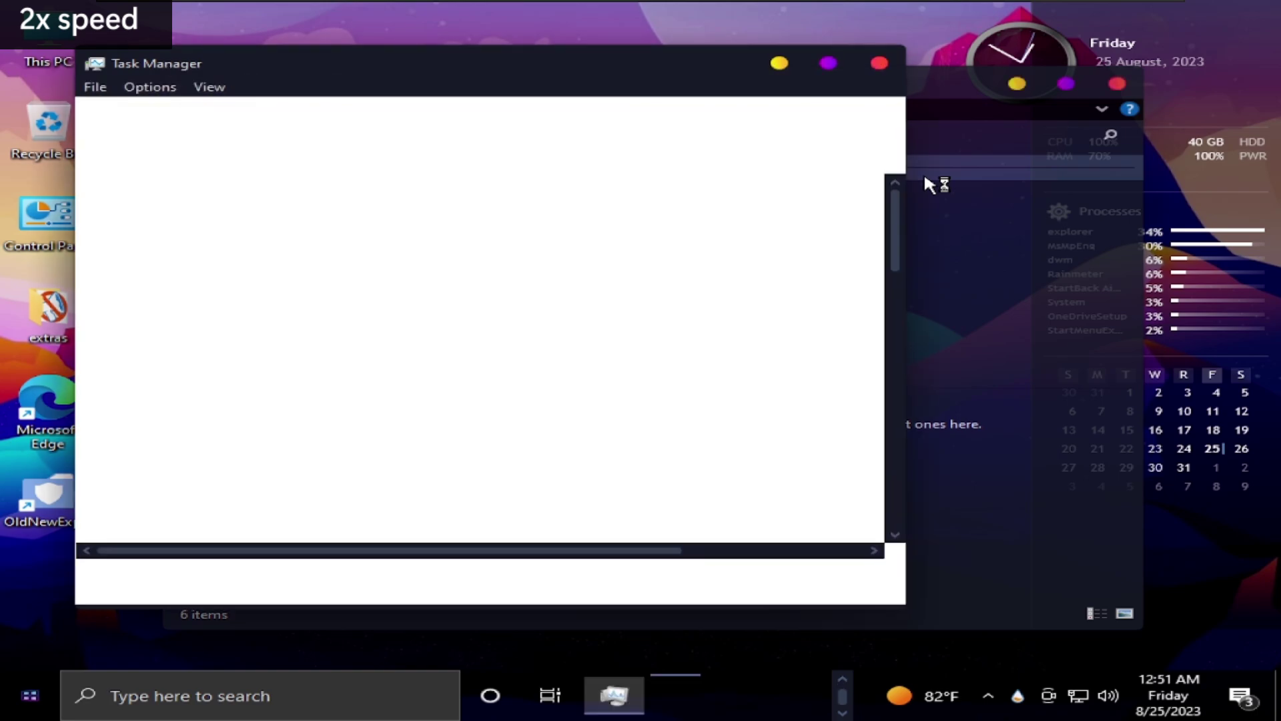
pyautogui.click(367, 163)
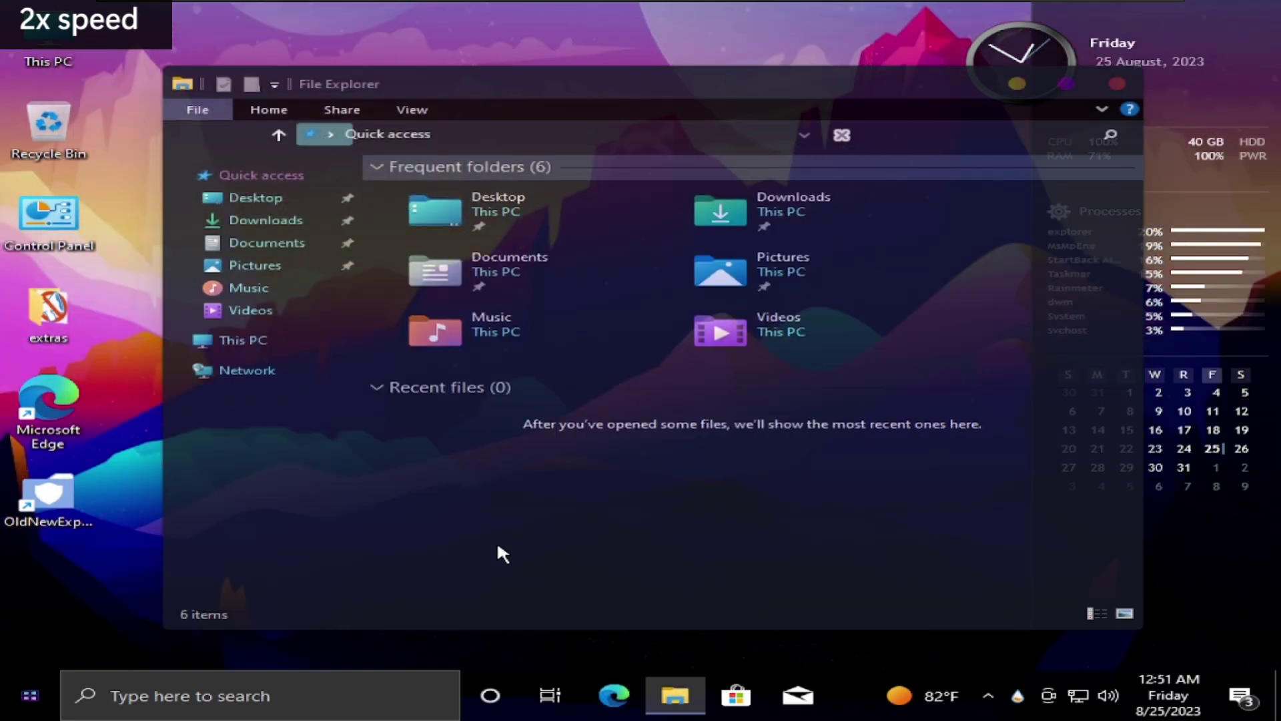
pyautogui.press('super+i')
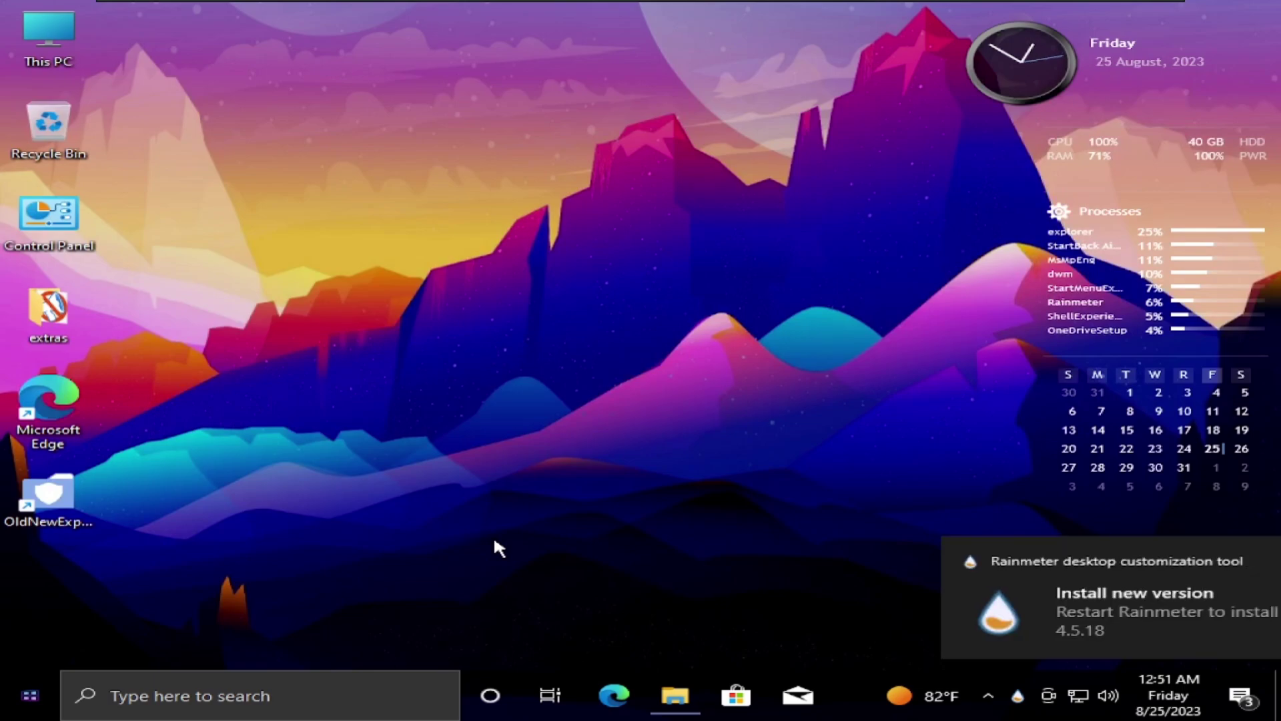
# - Start the VMware Tools installation for the test VM so its installer disc is mounted
pyautogui.moveTo(365, 6)
pyautogui.click(217, 9)
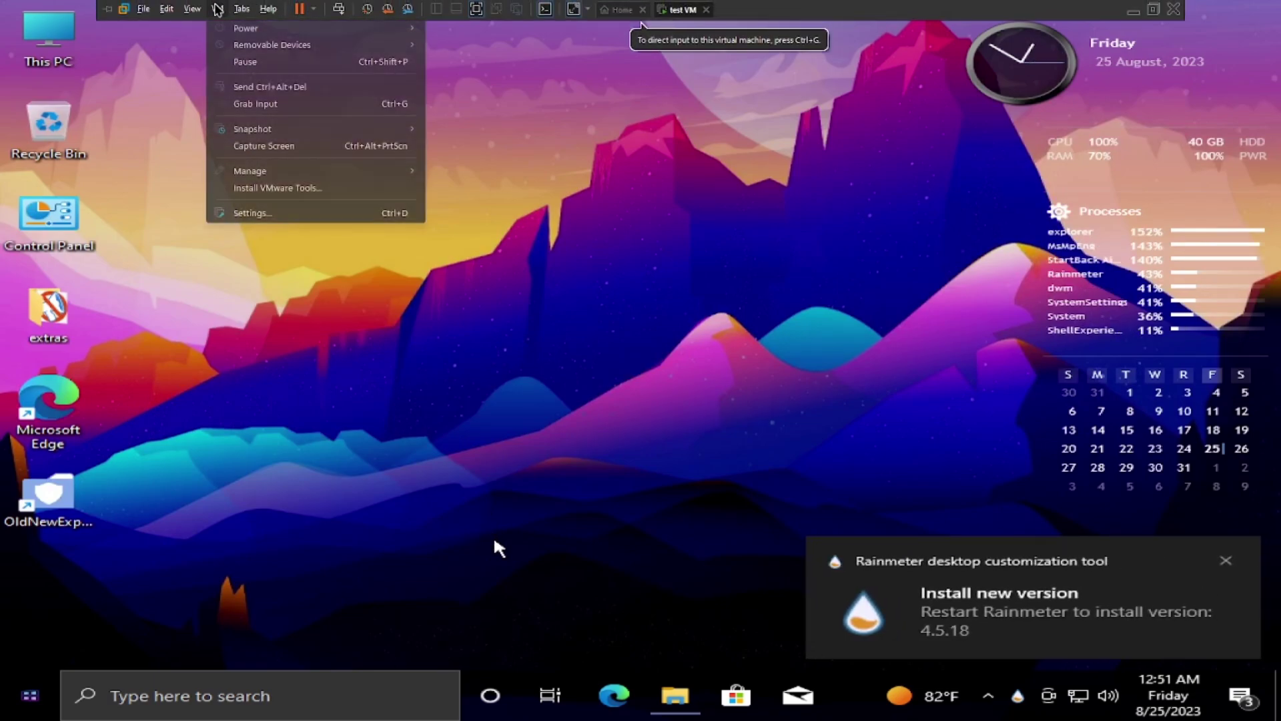
pyautogui.click(294, 188)
pyautogui.click(414, 238)
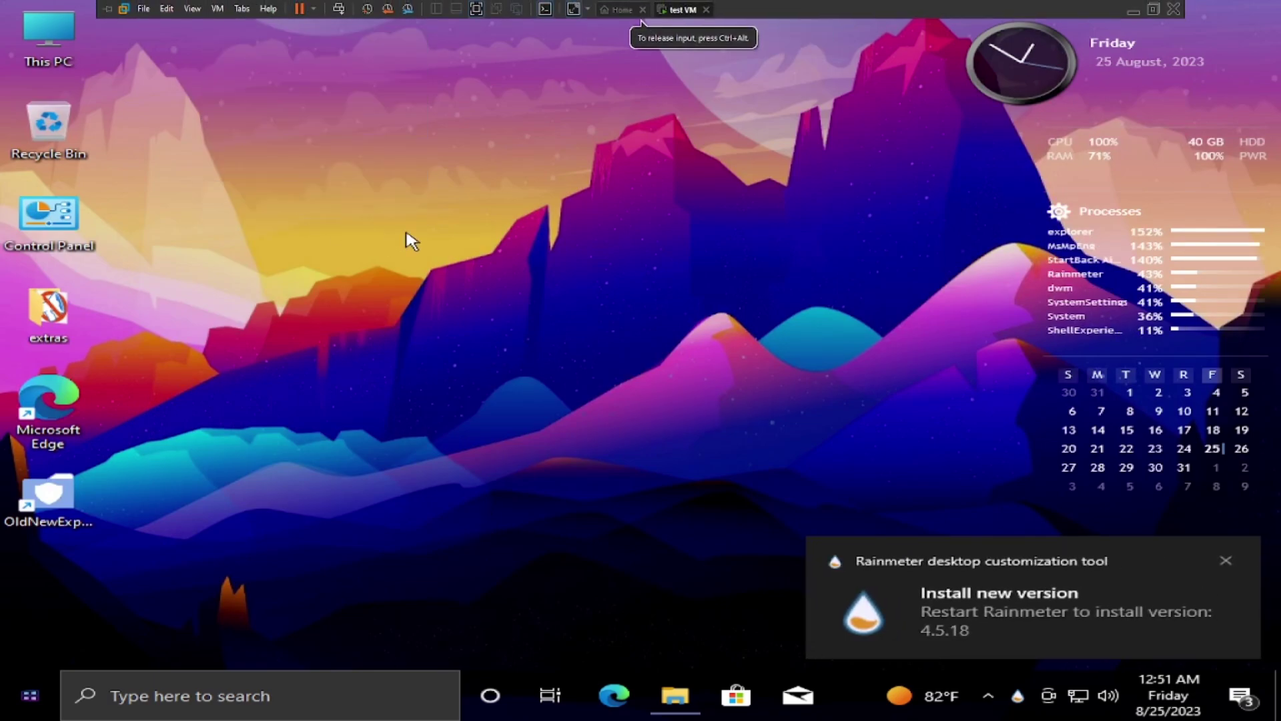
# - Open This PC in File Explorer, launch VMware Tools from DVD Drive (D:), and switch to the Setup window
pyautogui.press('super+e')
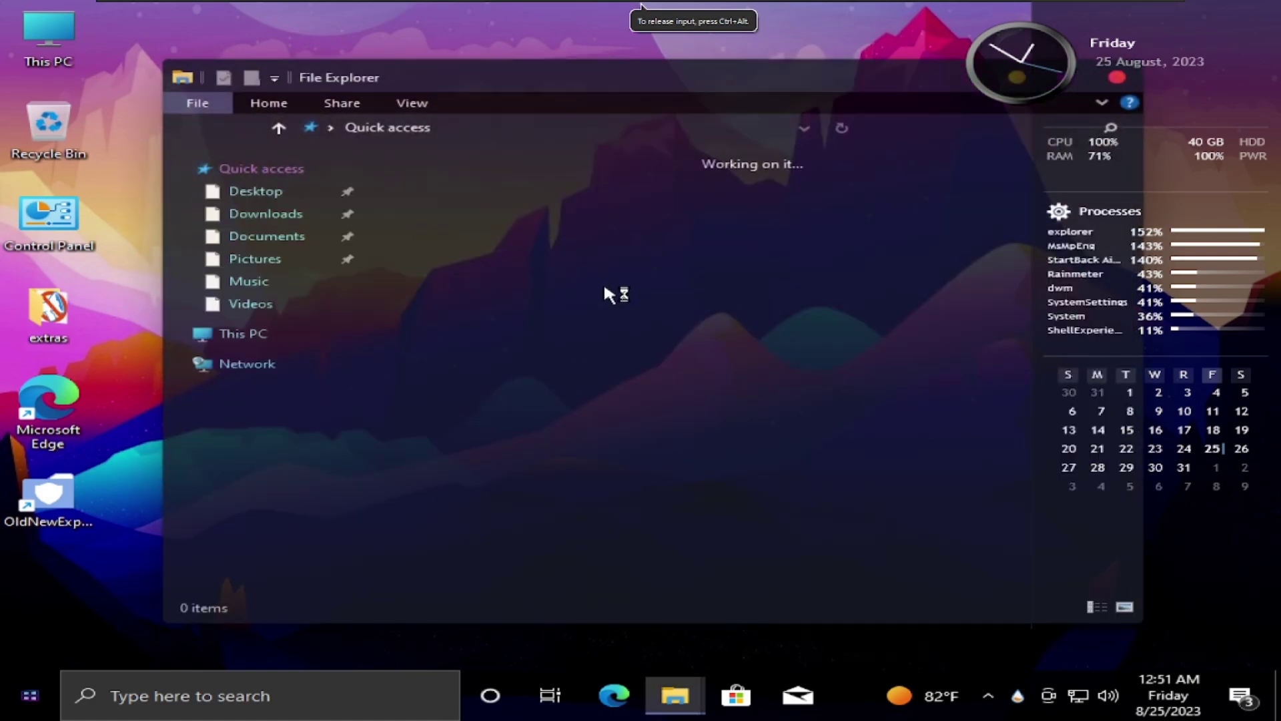
pyautogui.click(271, 335)
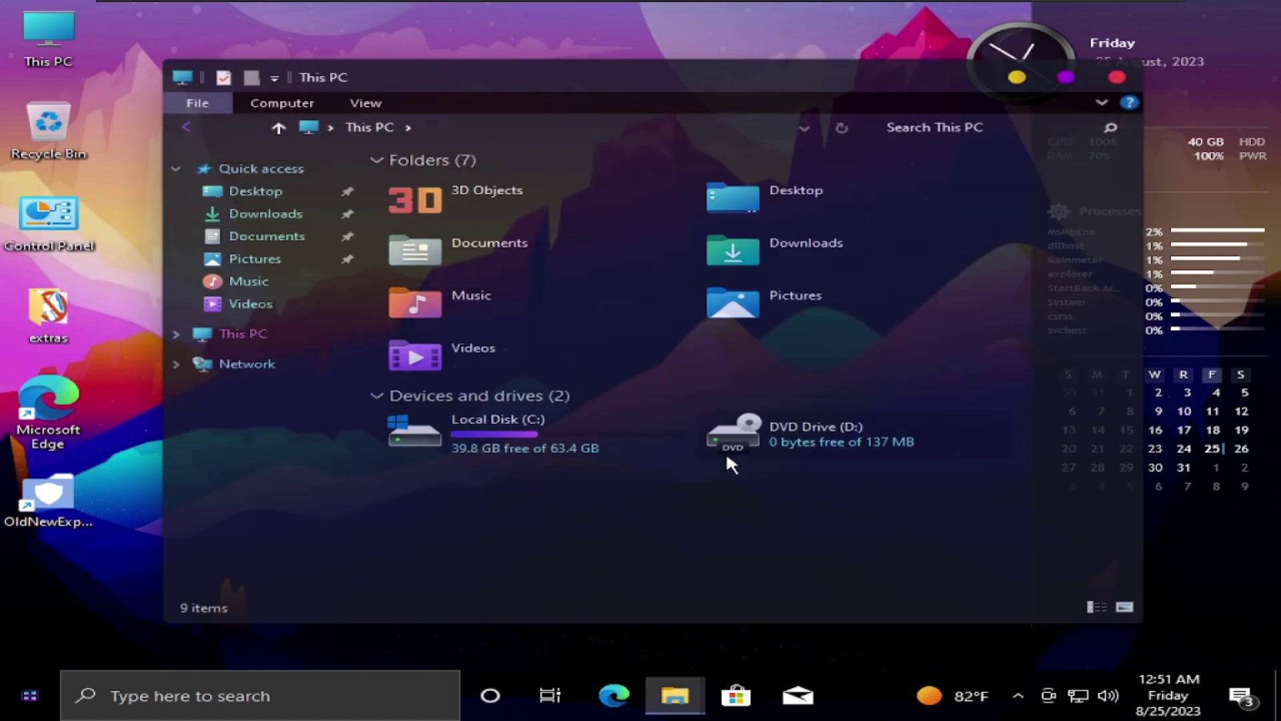
pyautogui.click(731, 454)
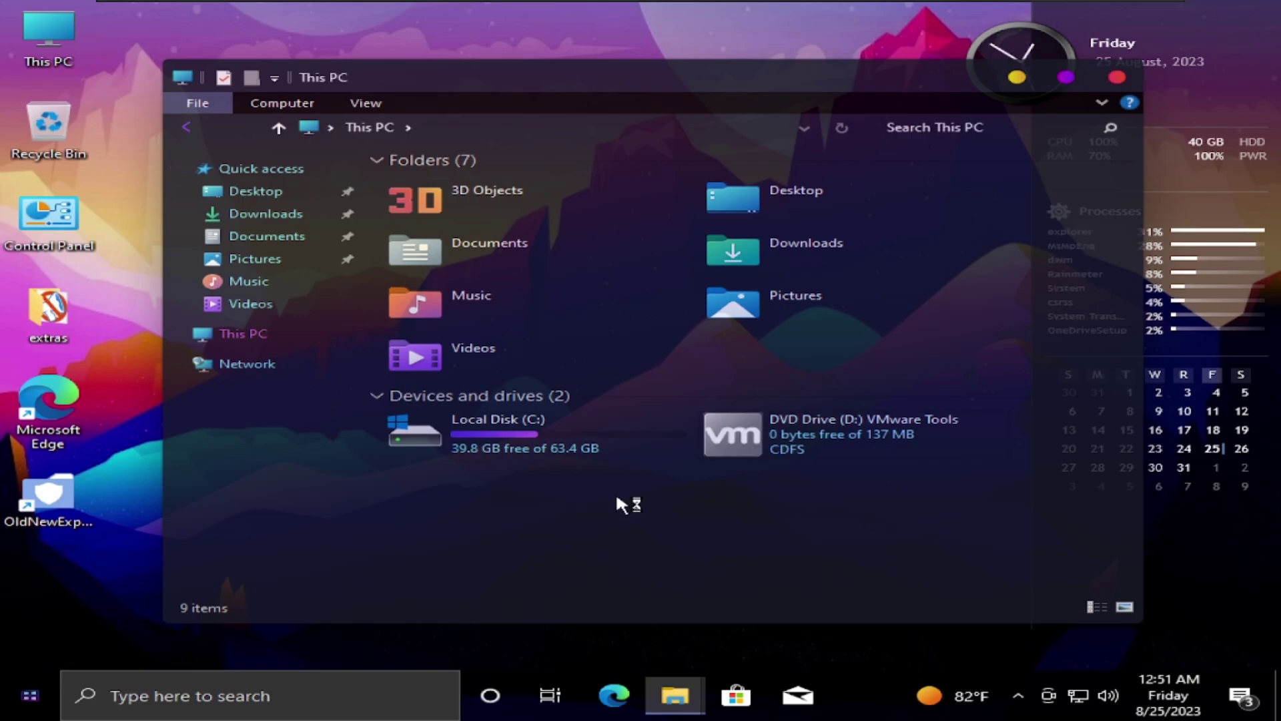
pyautogui.hotkey('alt', 'Tab')
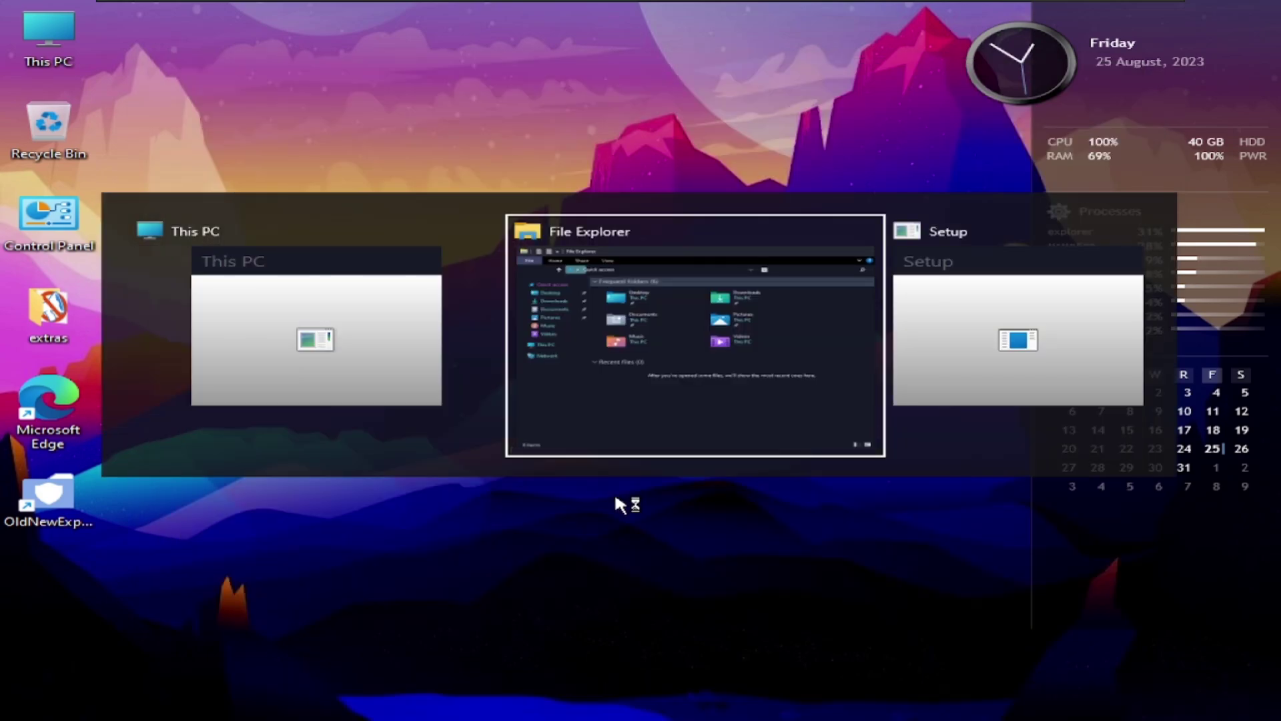
pyautogui.hotkey('alt', 'Tab')
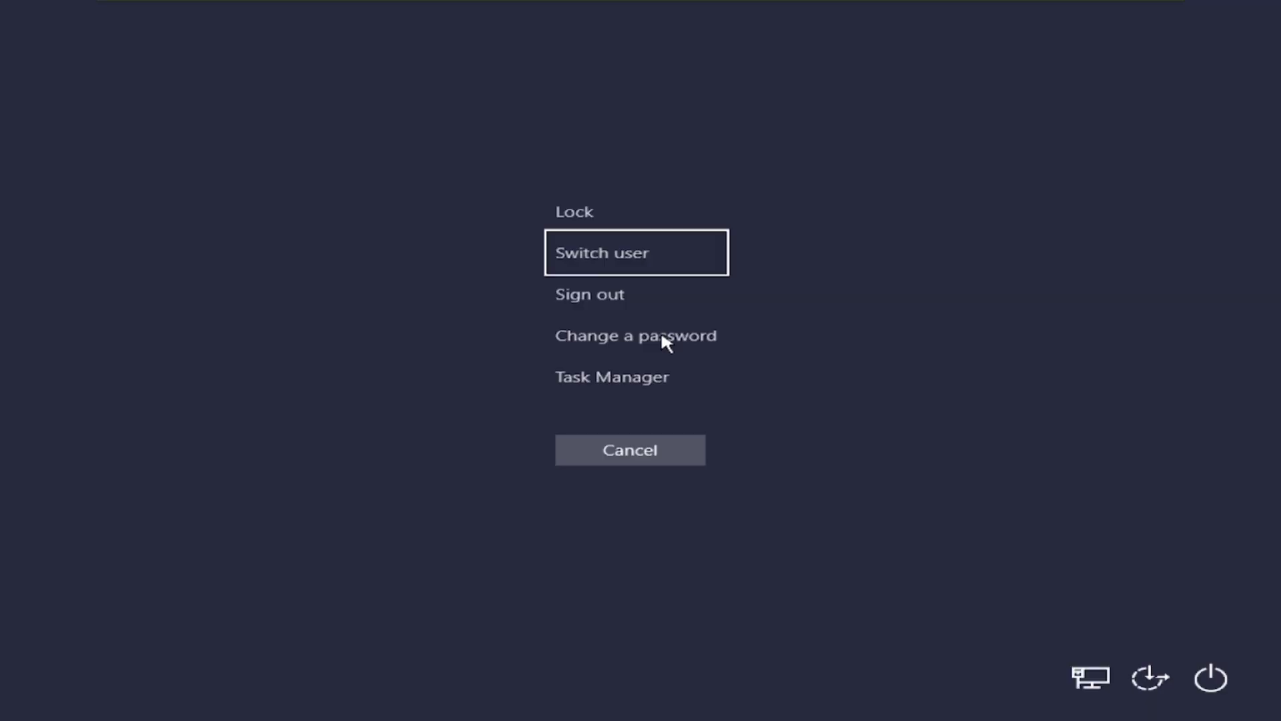
# - Restart the virtual machine and let it boot back into Windows
pyautogui.click(661, 336)
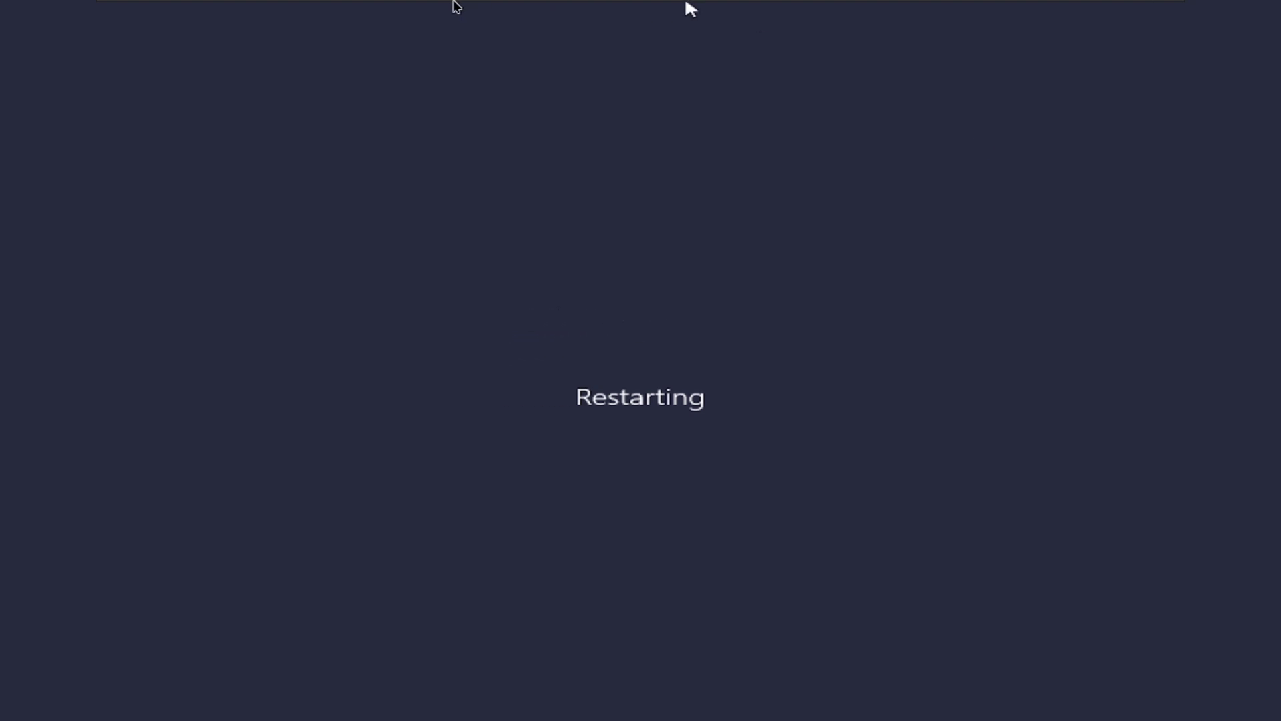
pyautogui.moveTo(689, 5)
pyautogui.click(223, 8)
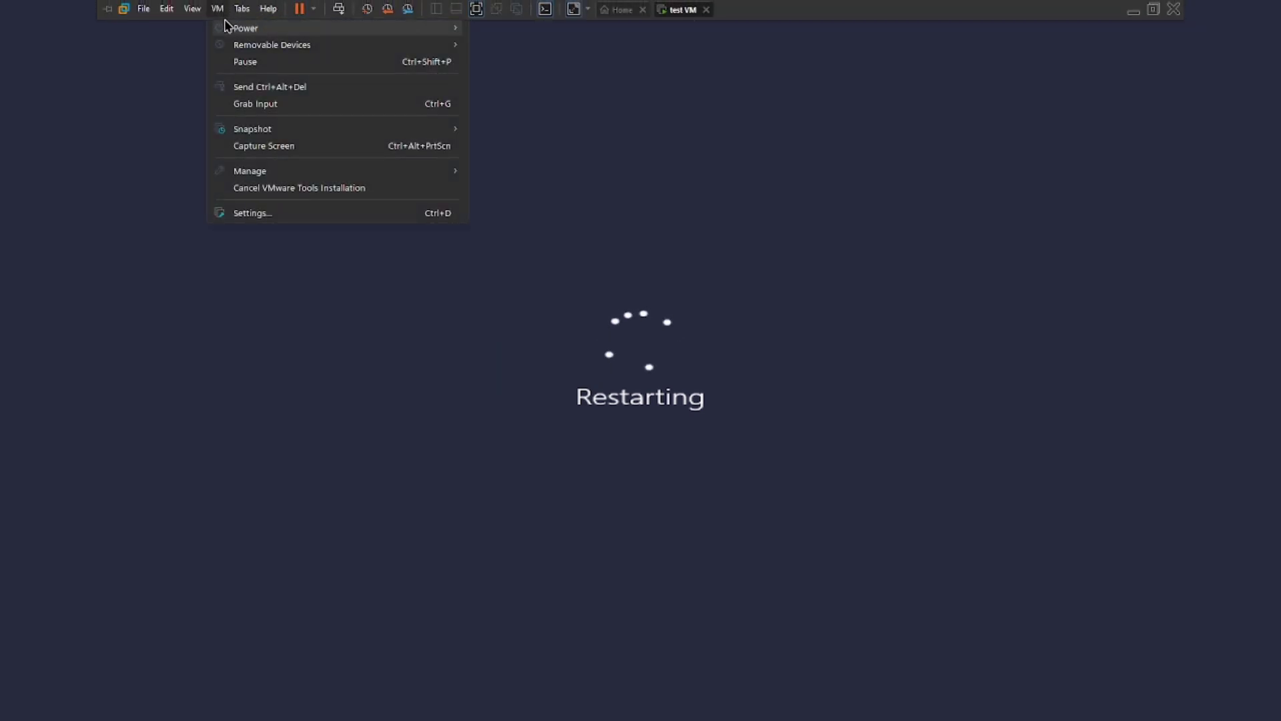
pyautogui.moveTo(235, 26)
pyautogui.click(503, 155)
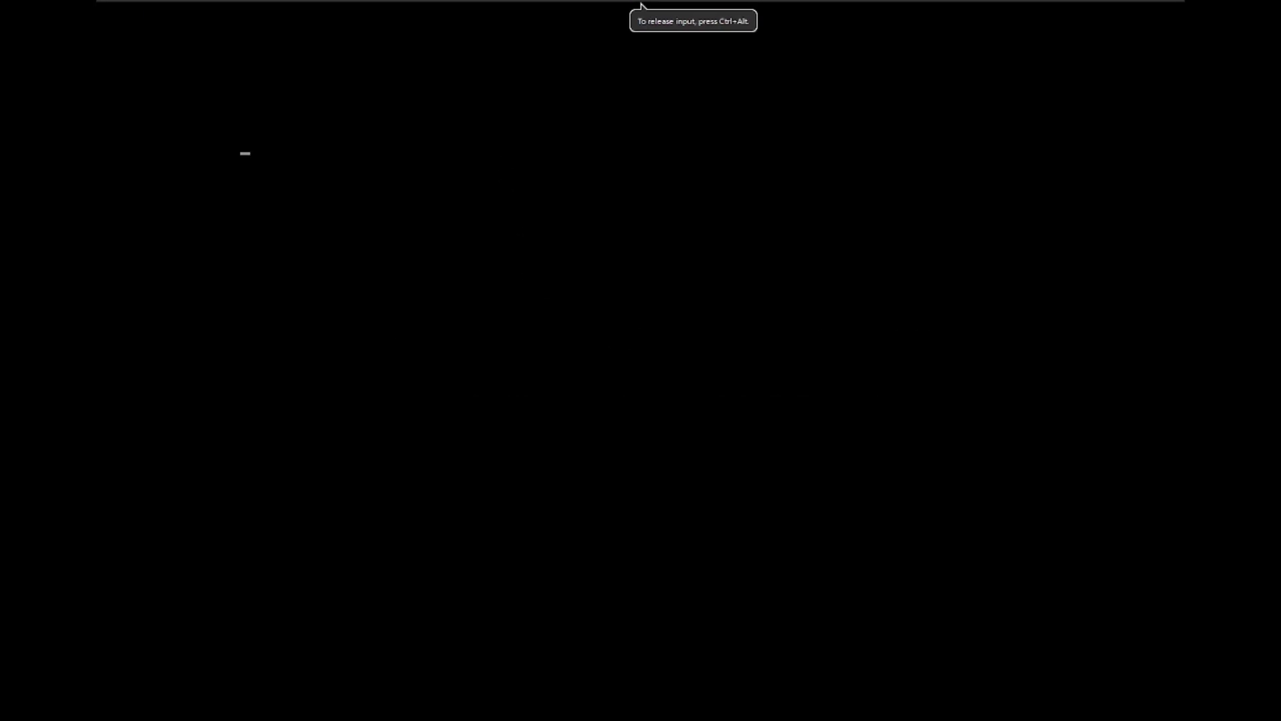
pyautogui.press('Return')
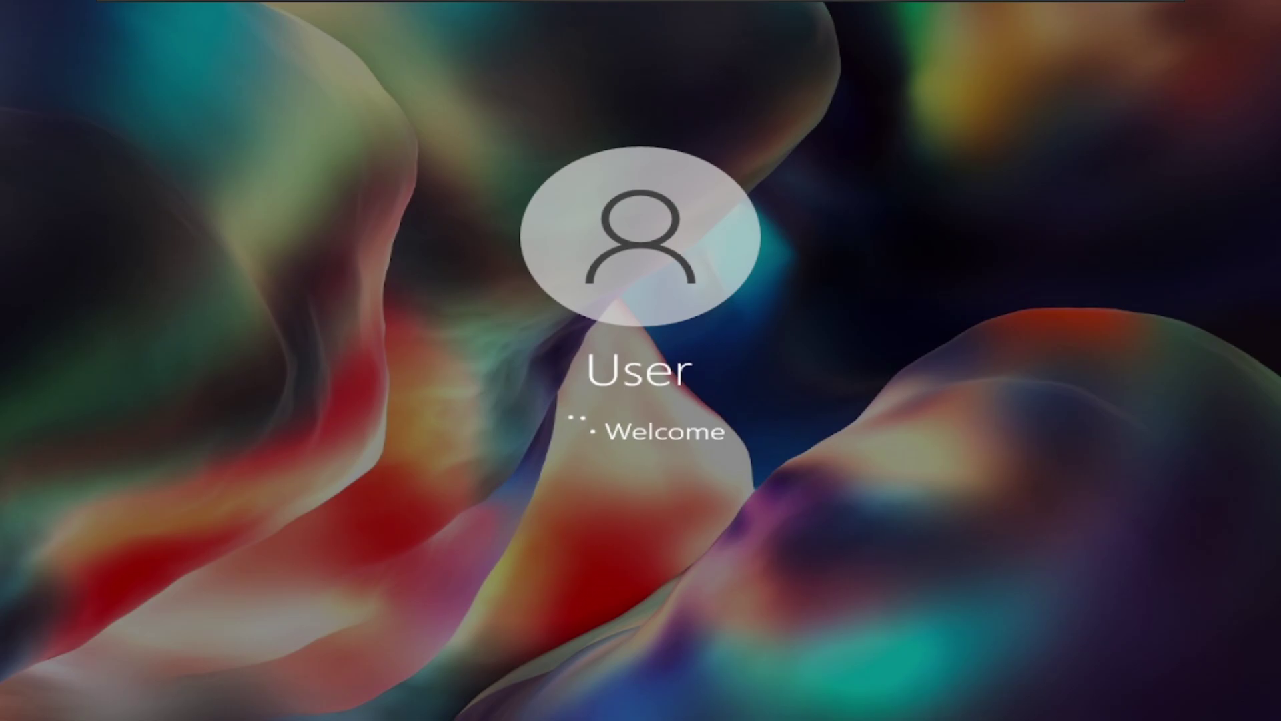
pyautogui.hotkey('ctrl', 'alt', 'Delete')
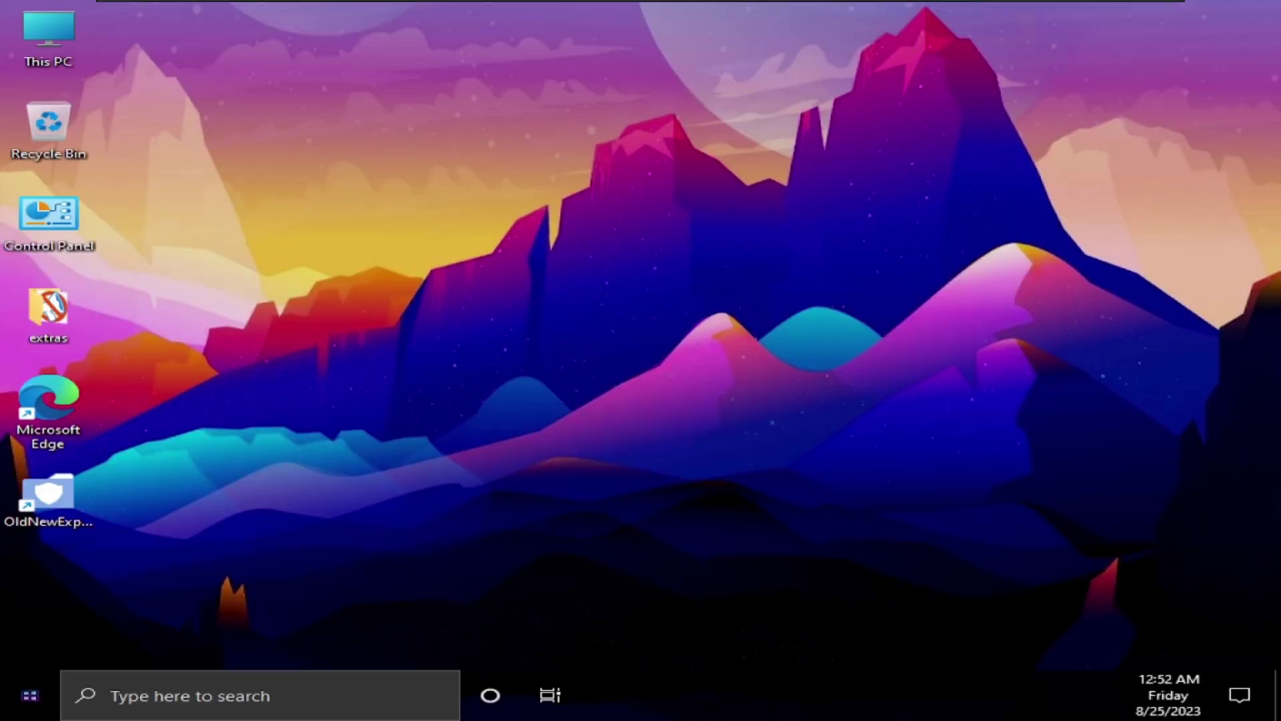
pyautogui.press('super+r')
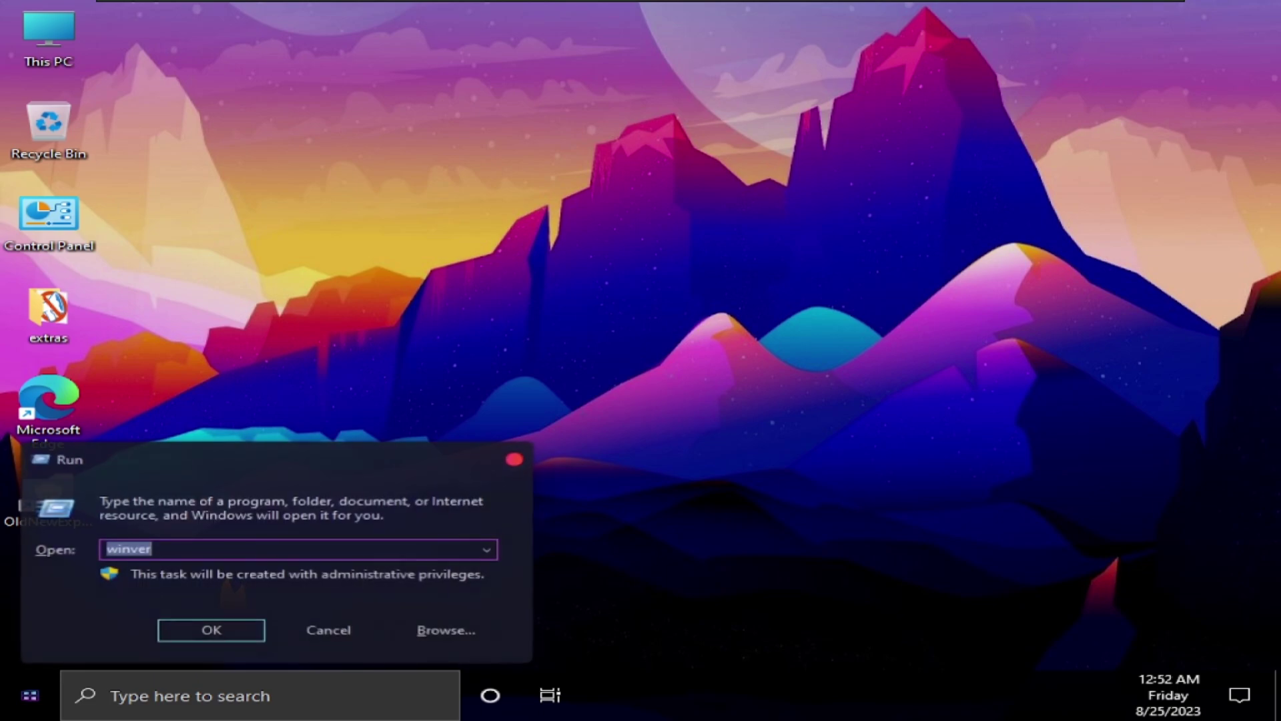
pyautogui.press('Escape')
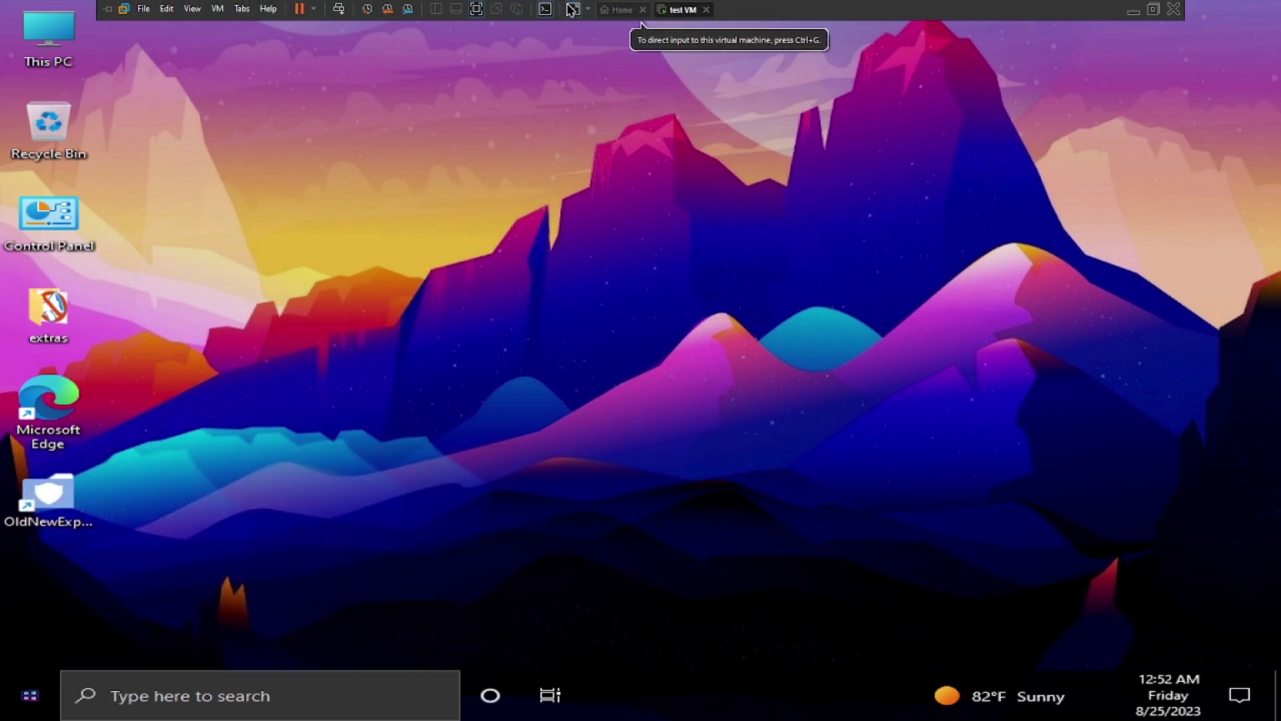
# - Turn off the stretched display of the virtual machine and return input to its desktop
pyautogui.click(572, 9)
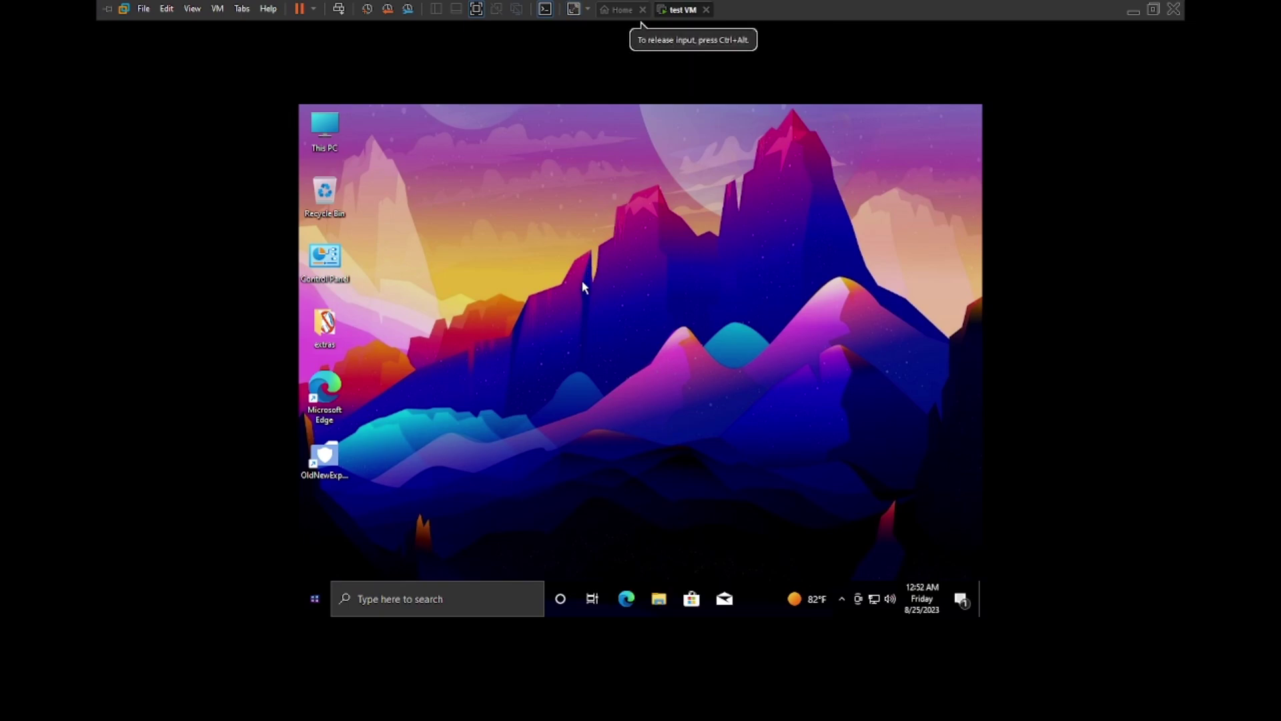
pyautogui.moveTo(582, 287); pyautogui.dragTo(687, 425)
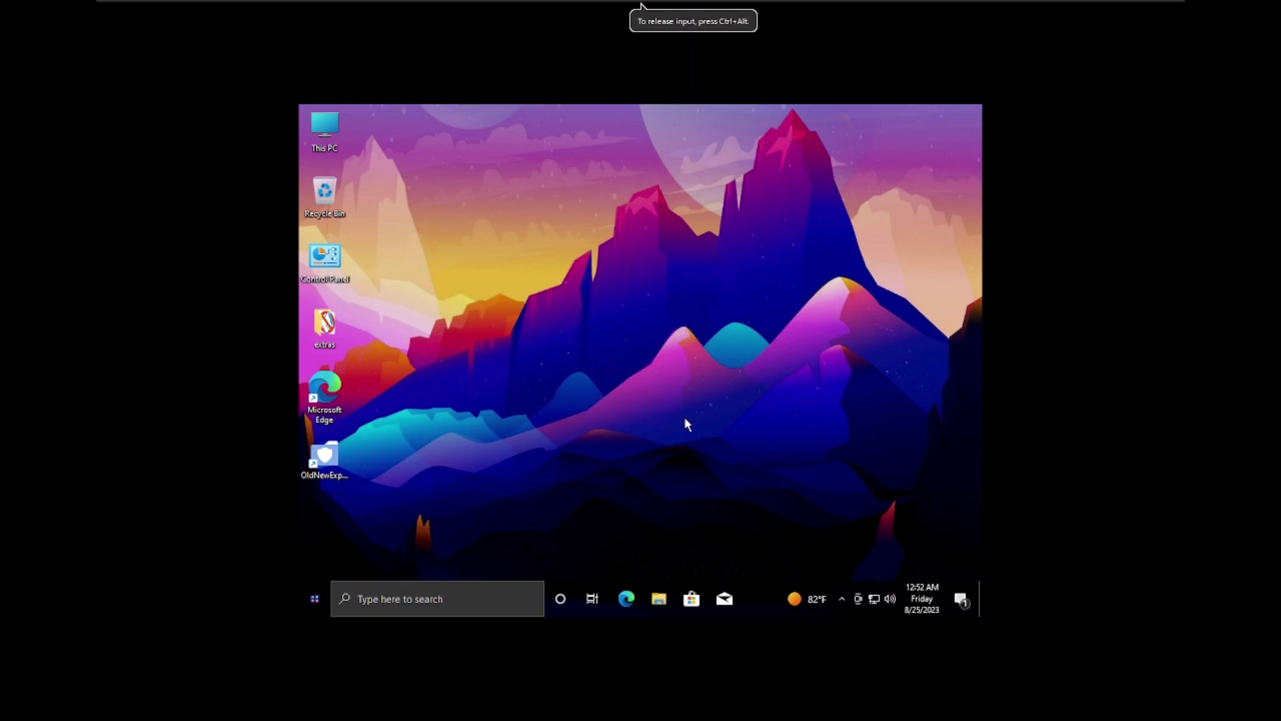
# - Open This PC in File Explorer and try to launch VMware Tools from DVD Drive (D:)
pyautogui.press('super+e')
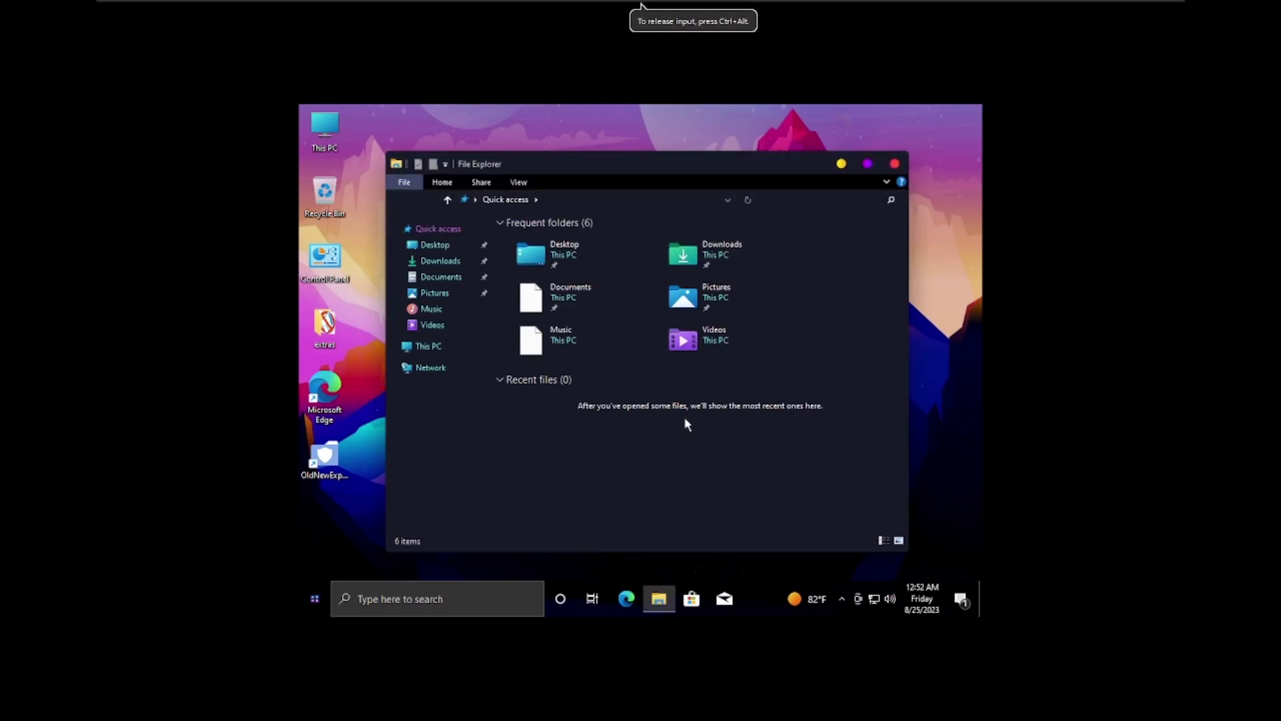
pyautogui.click(463, 348)
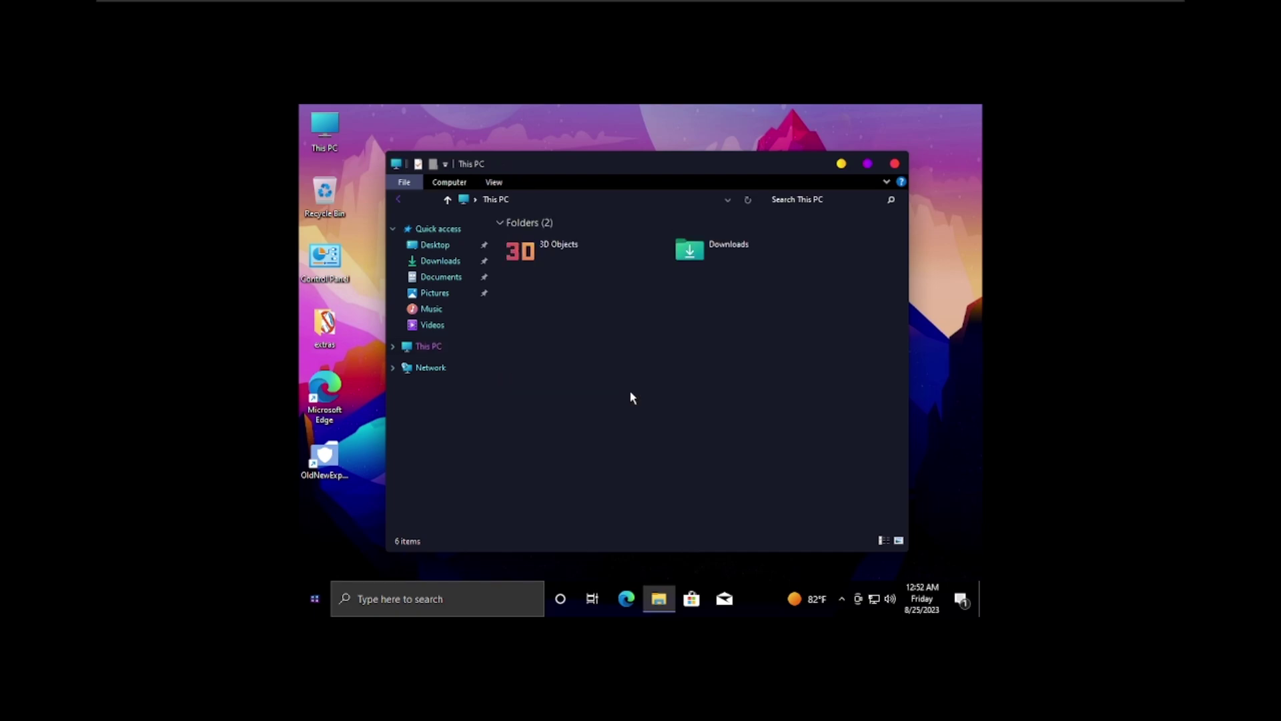
pyautogui.click(681, 419)
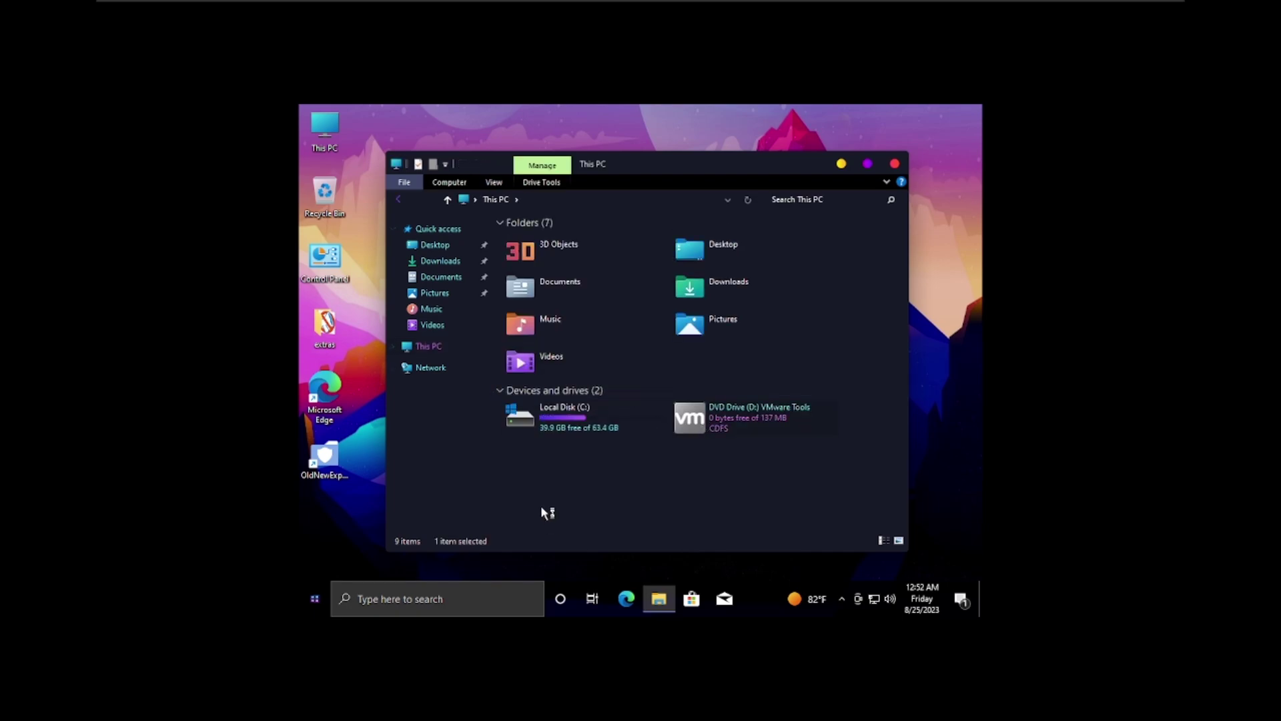
# - Check the properties of Local Disk (C:) and close both the dialog and File Explorer
pyautogui.click(552, 482)
pyautogui.click(593, 426)
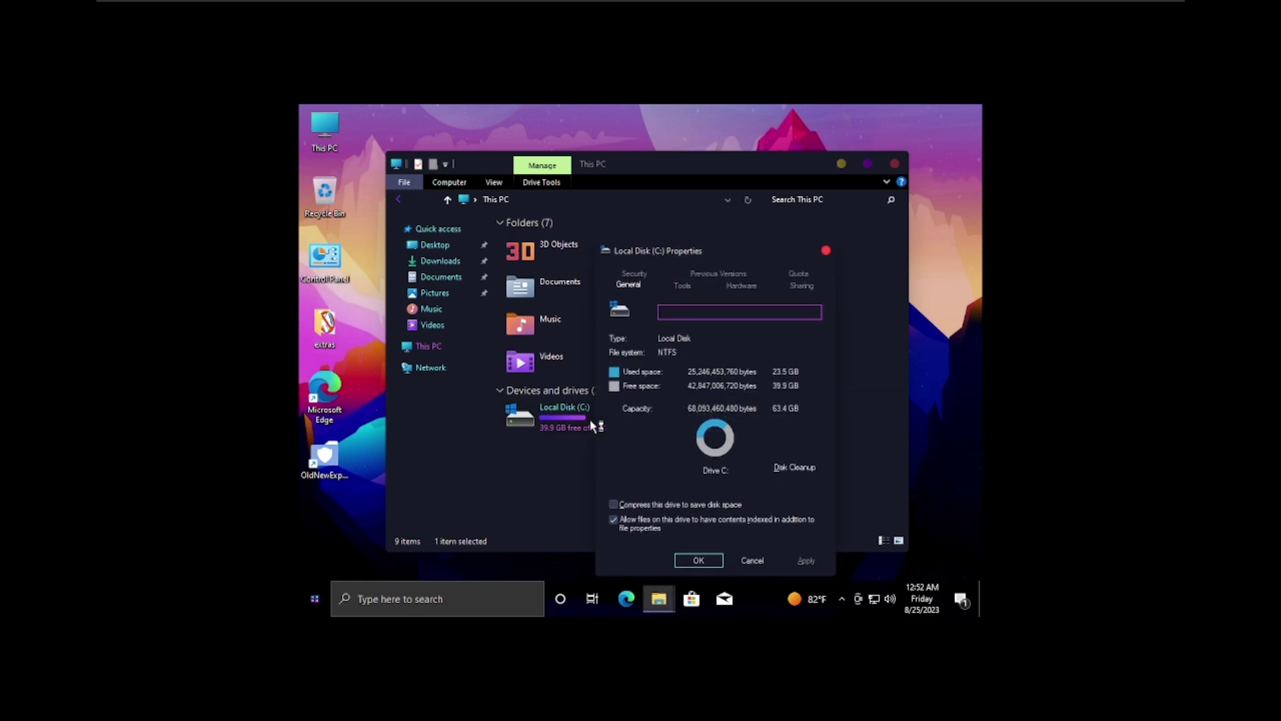
pyautogui.press('Escape')
pyautogui.hotkey('alt', 'F4')
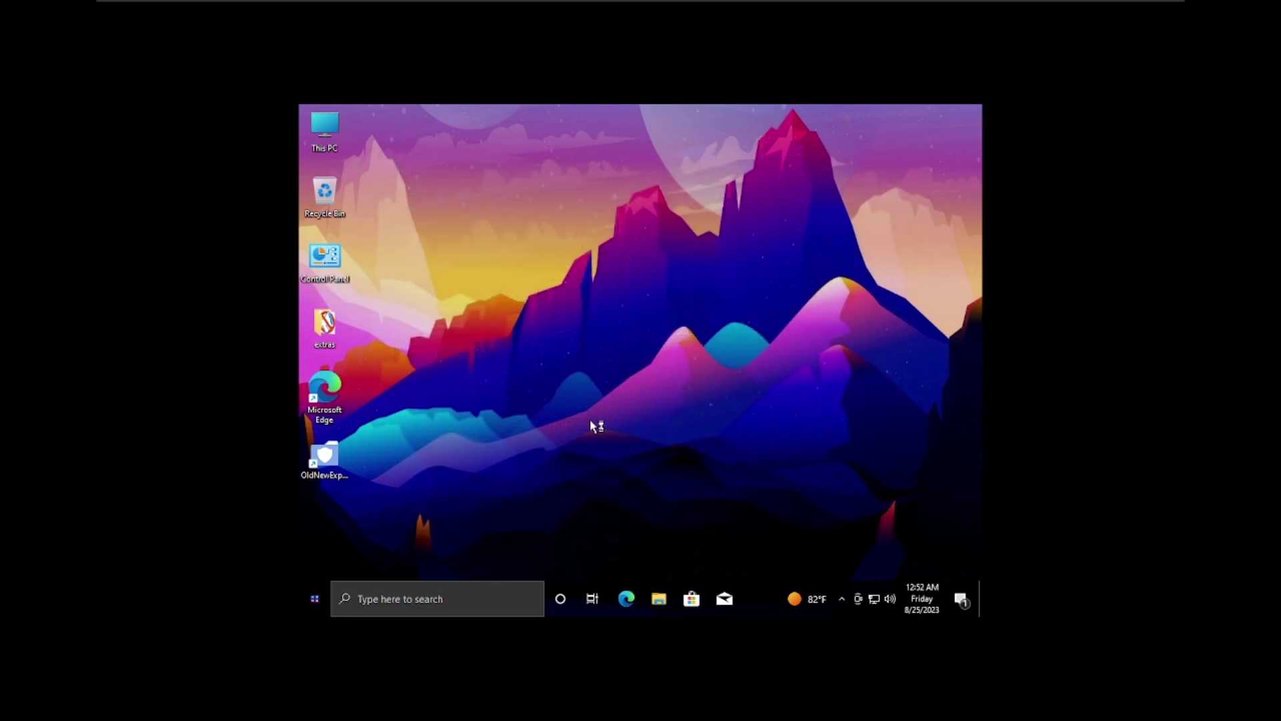
# - Look over the Start menu's apps and tiles, and close it to return to the desktop
pyautogui.press('super+s')
pyautogui.press('super')
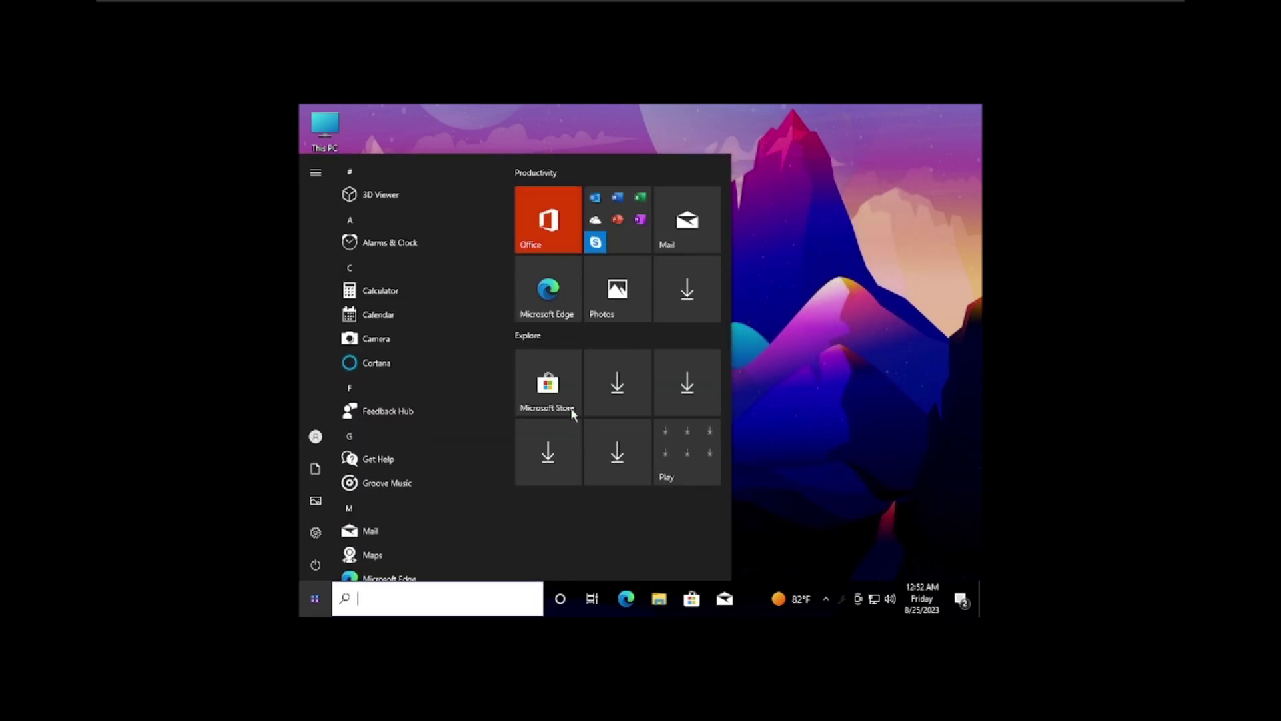
pyautogui.press('Escape')
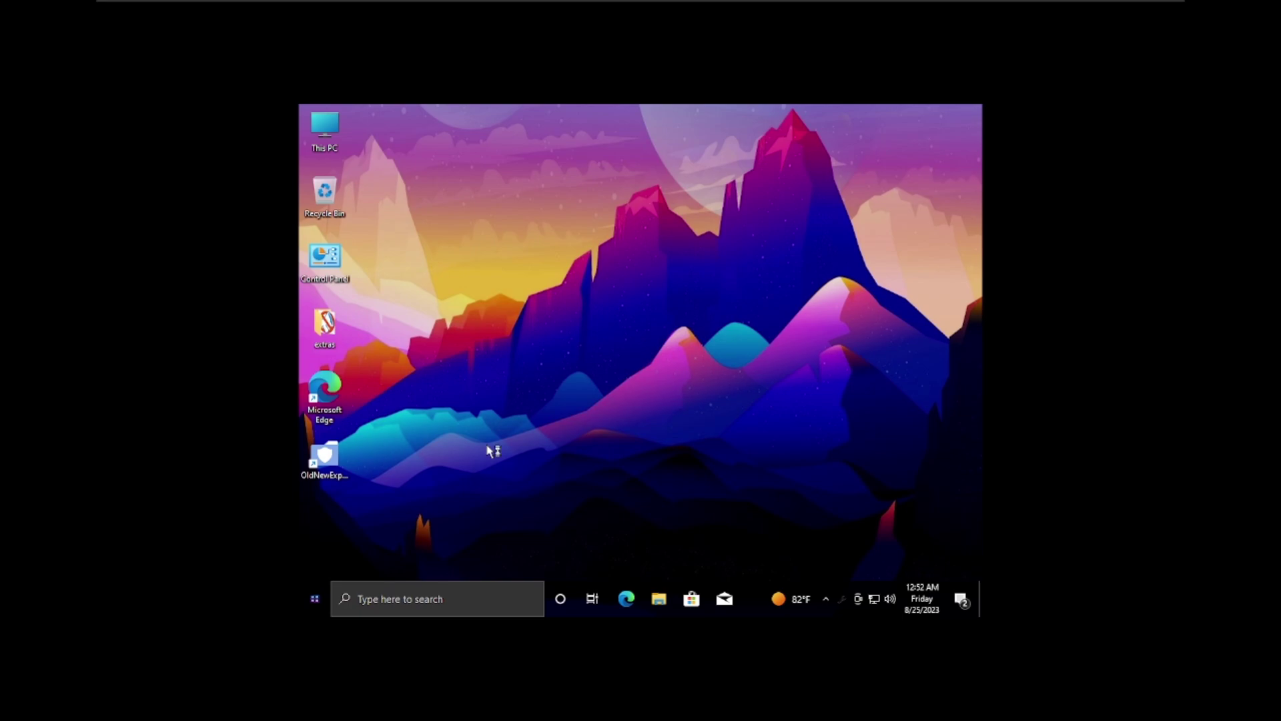
pyautogui.press('super')
pyautogui.press('Escape')
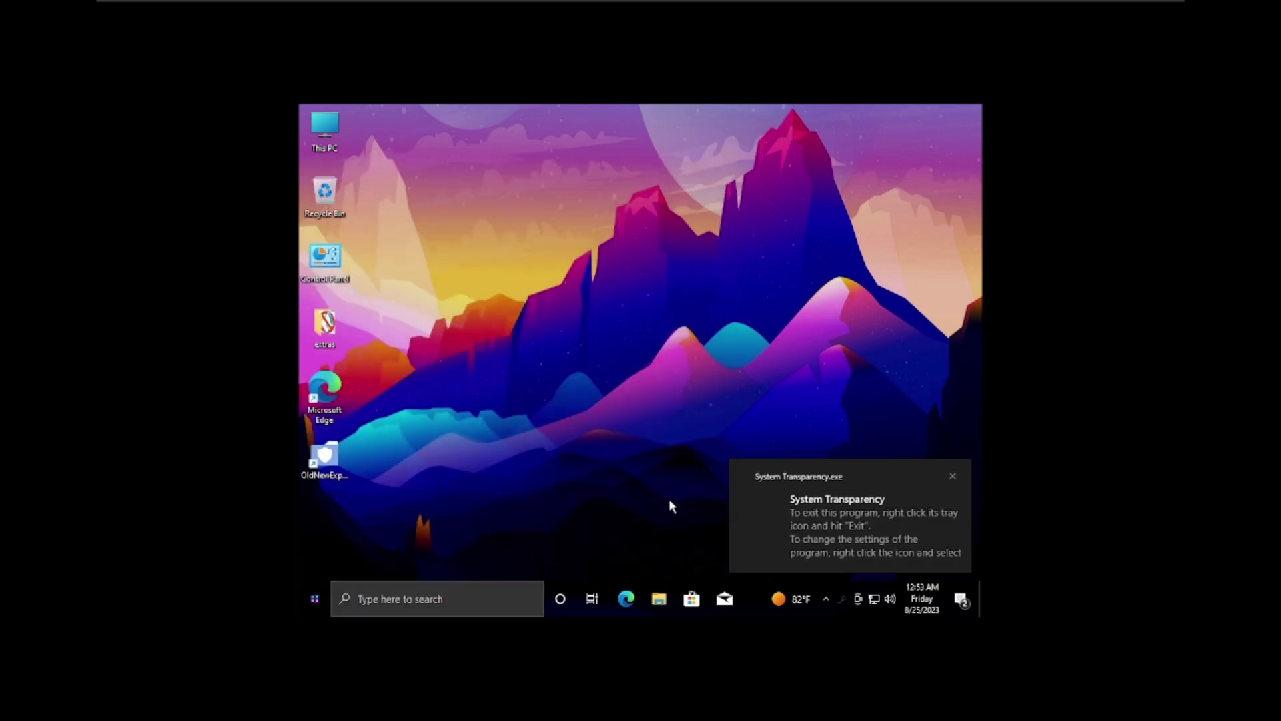
# - Check the System Transparency notification's options, dismiss them, and search Windows for "start"
pyautogui.rightClick(769, 542)
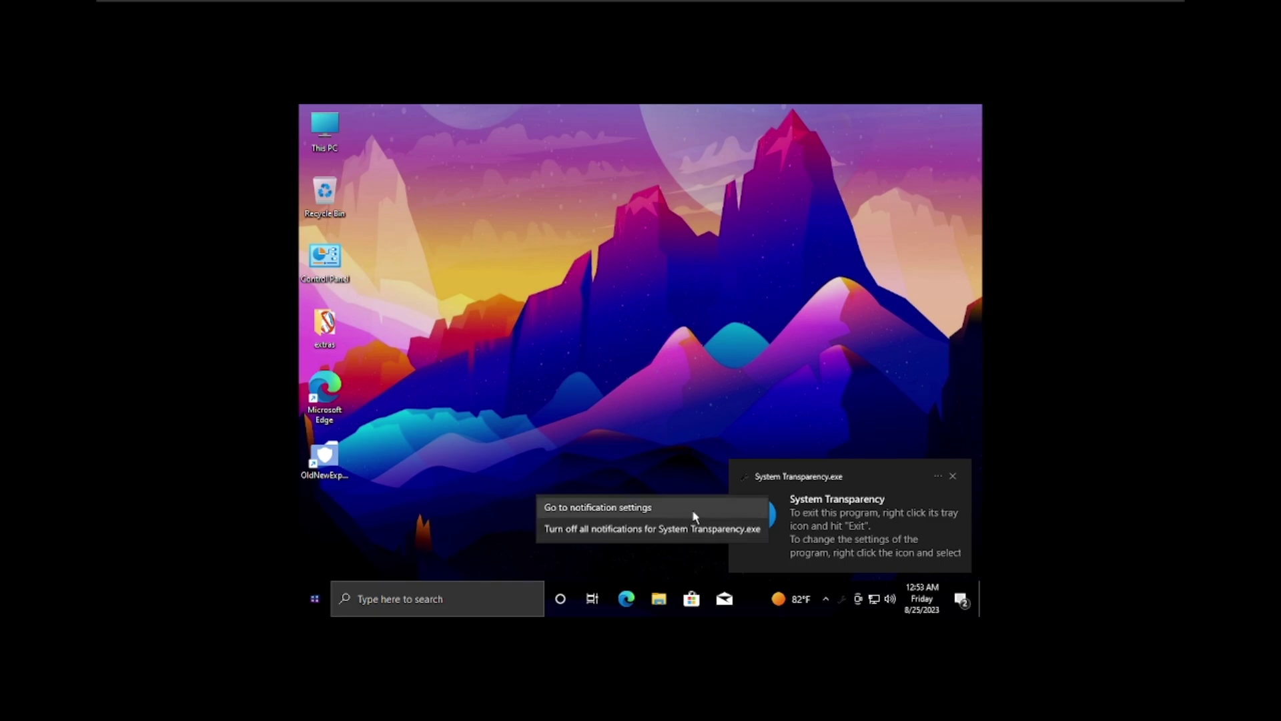
pyautogui.click(620, 476)
pyautogui.press('super')
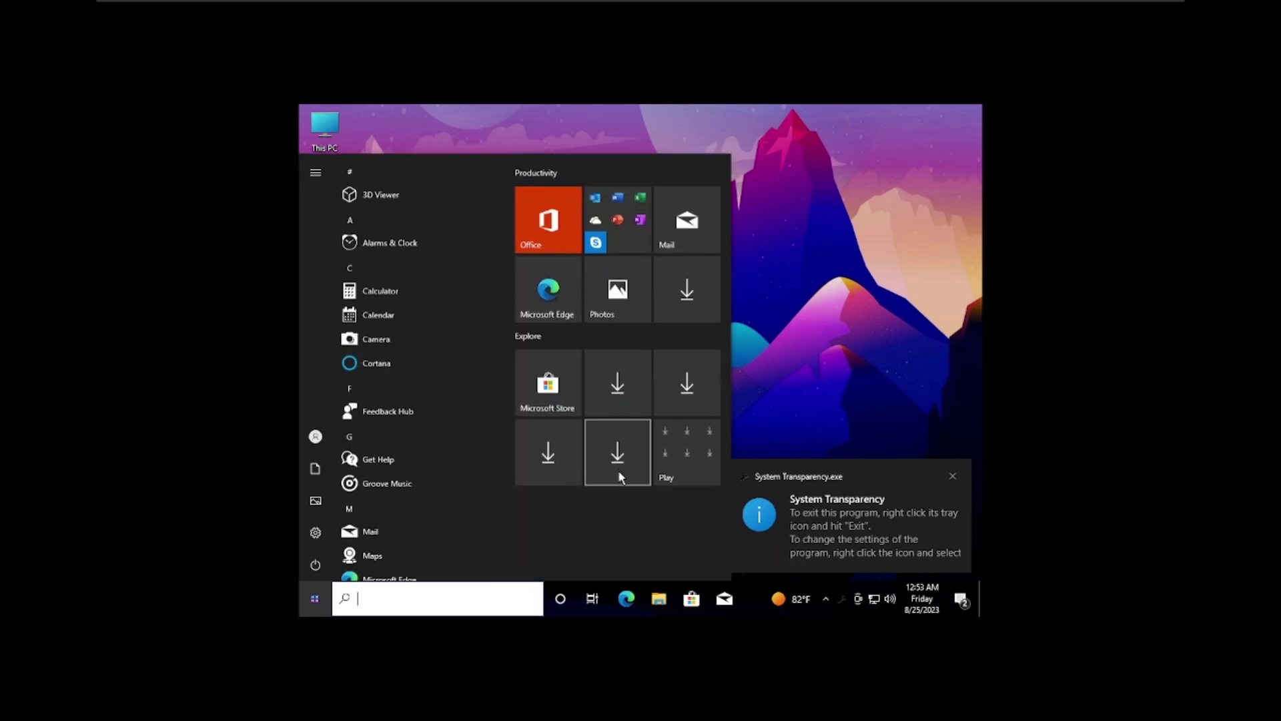
pyautogui.write('start')
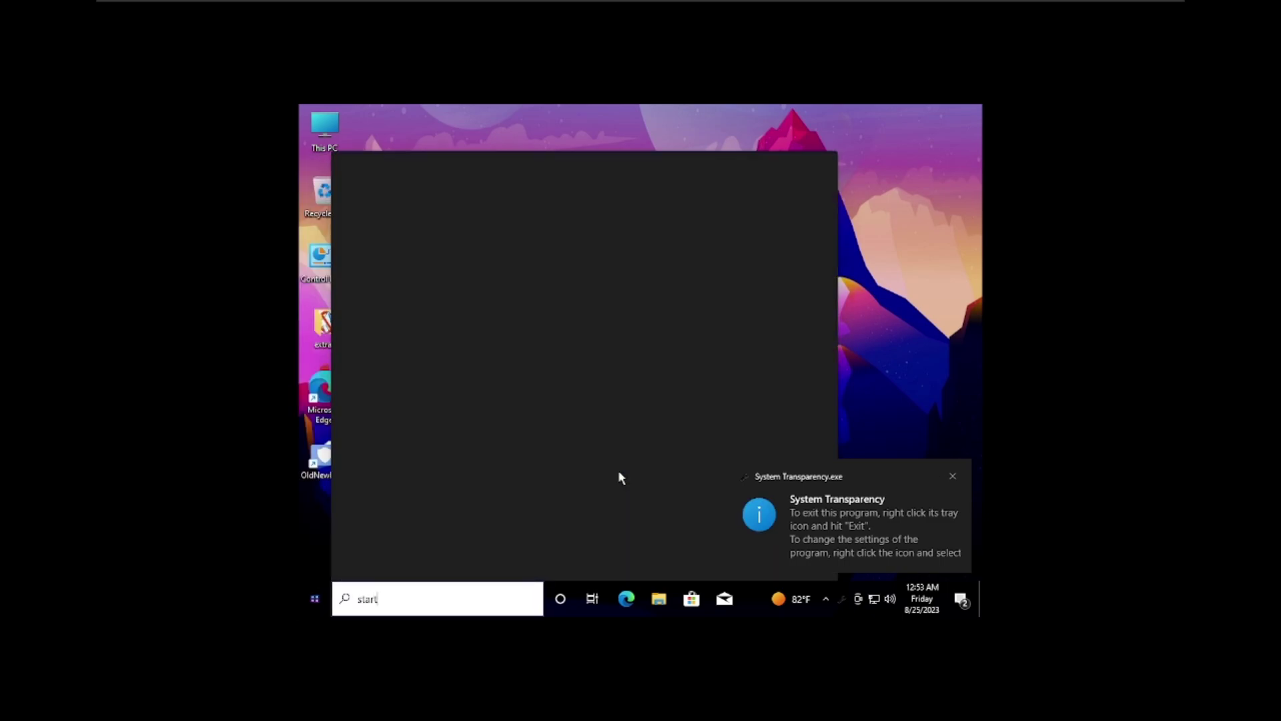
pyautogui.press('Return')
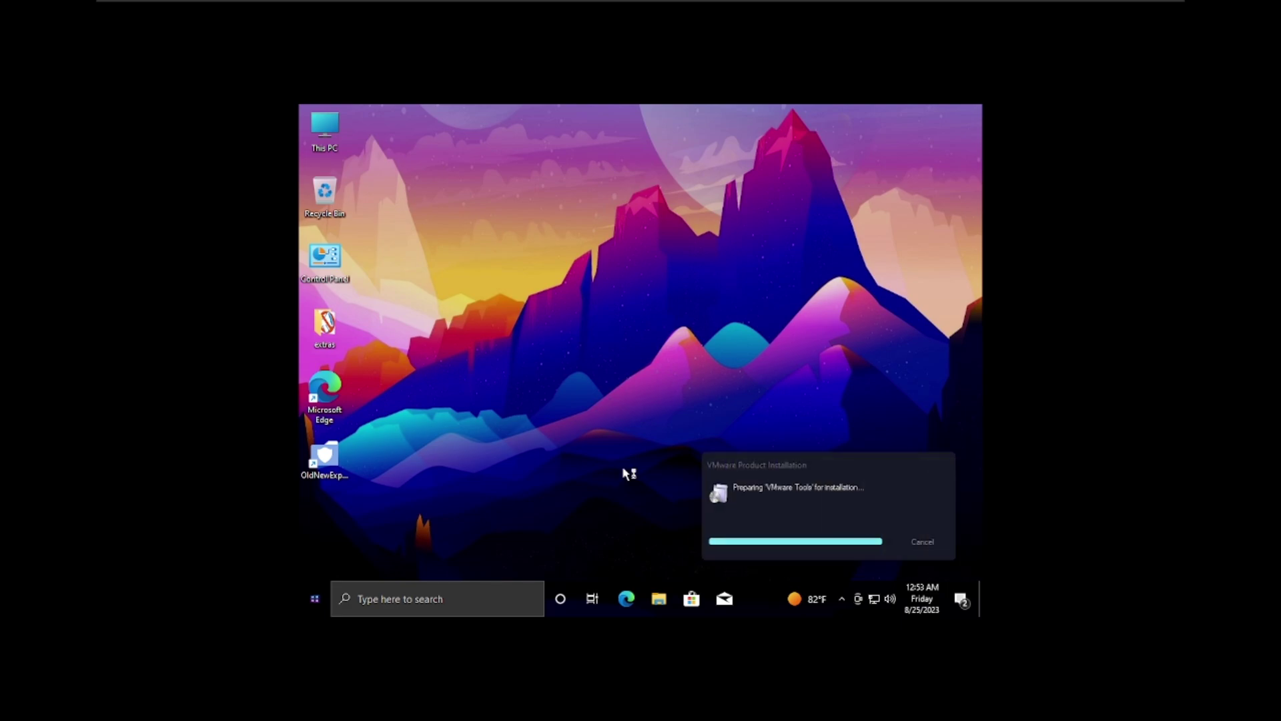
# - Open the extras folder from the desktop, look inside the WPD archive, and return to examine the other bundled tools
pyautogui.doubleClick(330, 330)
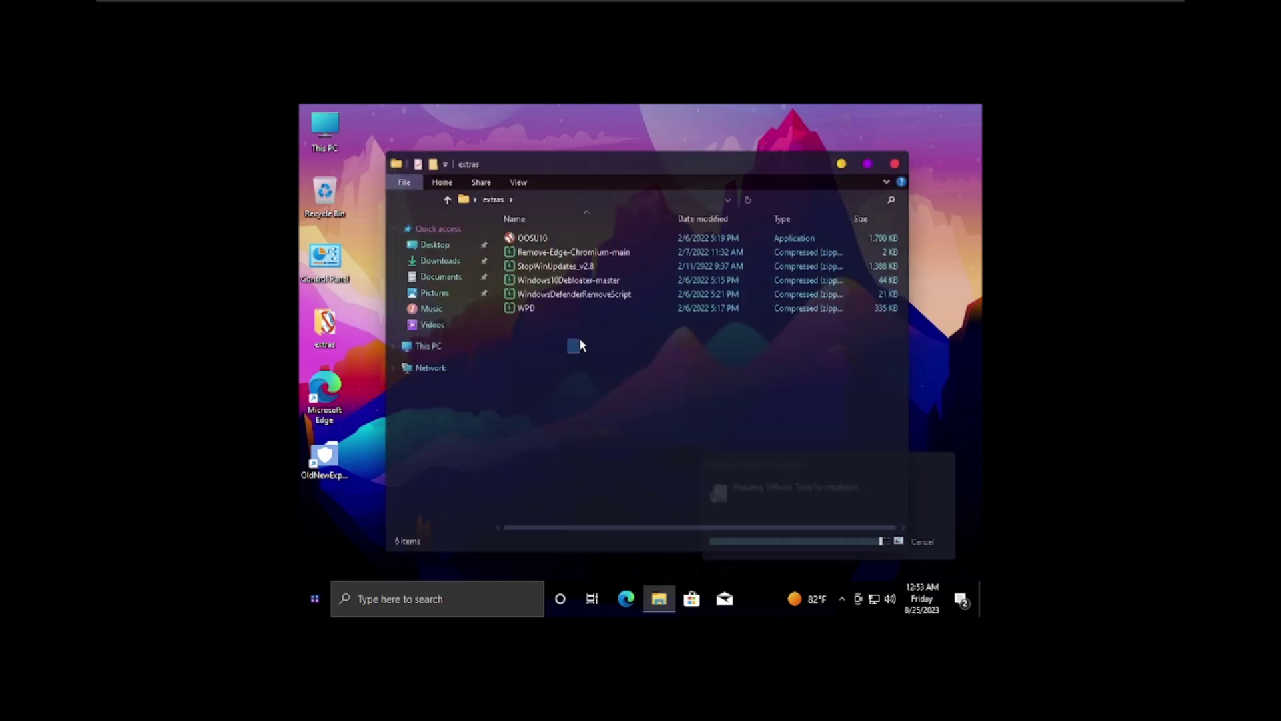
pyautogui.moveTo(581, 339); pyautogui.dragTo(599, 309)
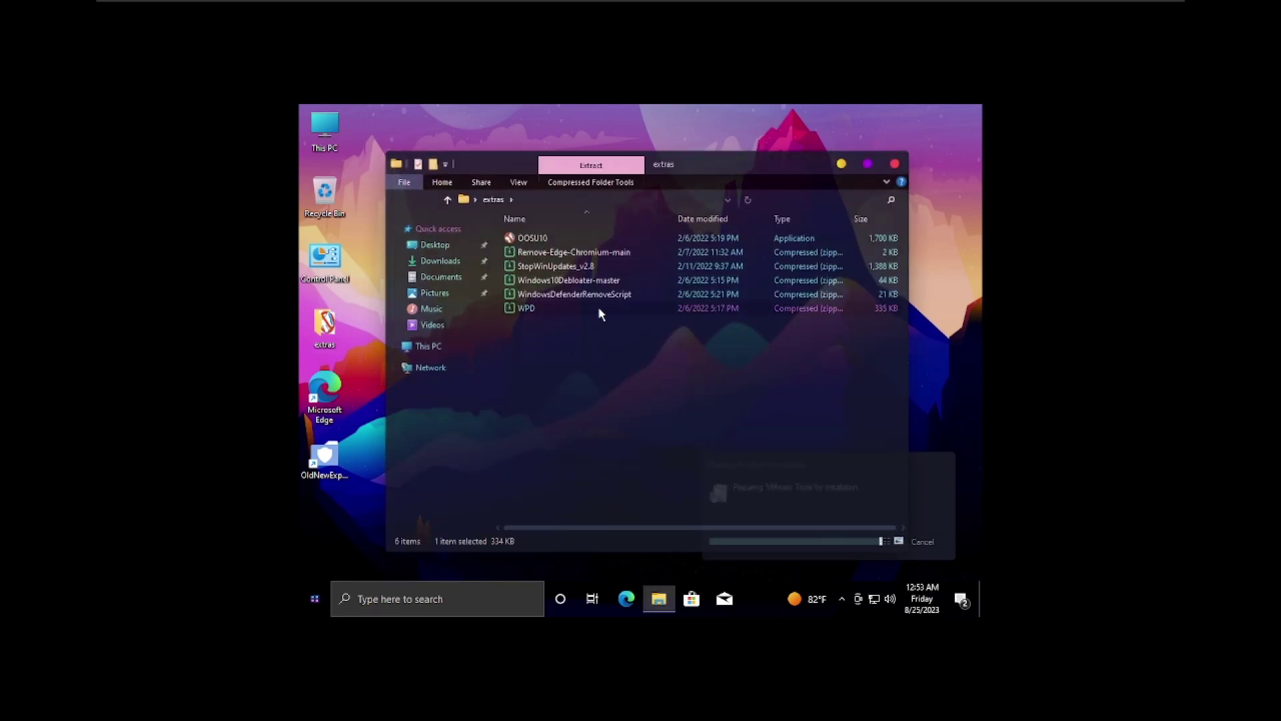
pyautogui.doubleClick(598, 308)
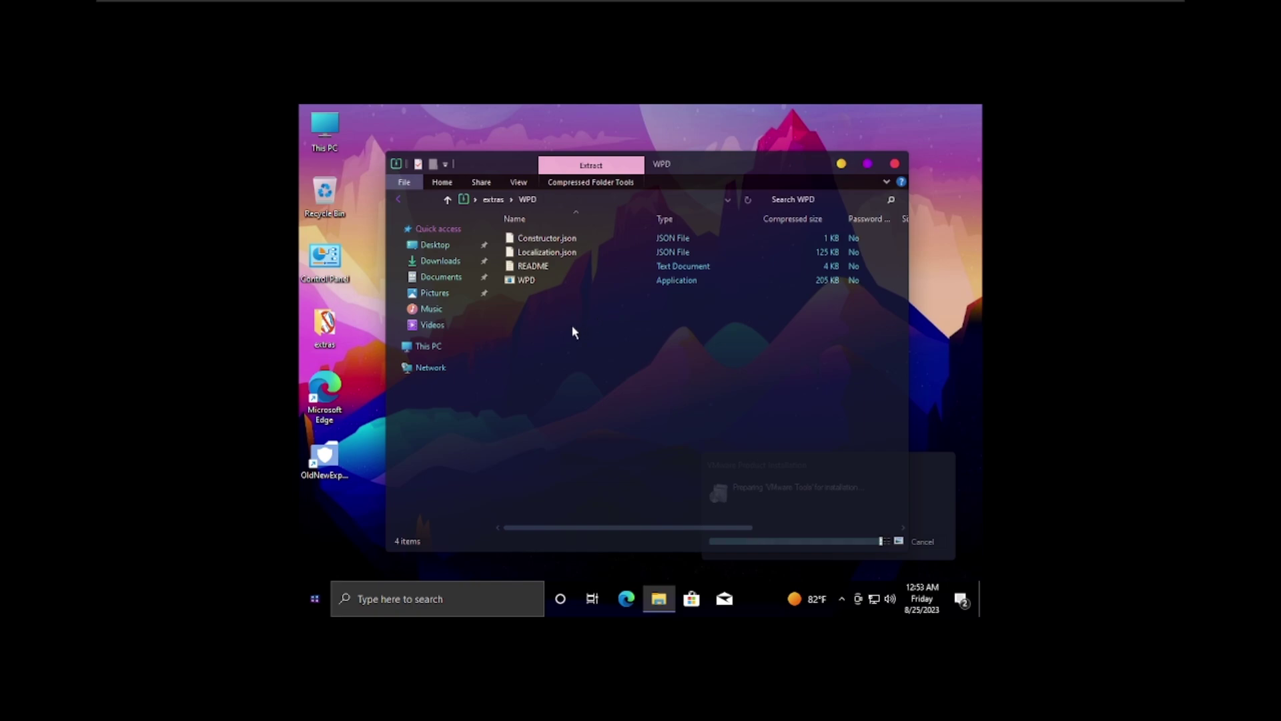
pyautogui.hotkey('alt', 'Left')
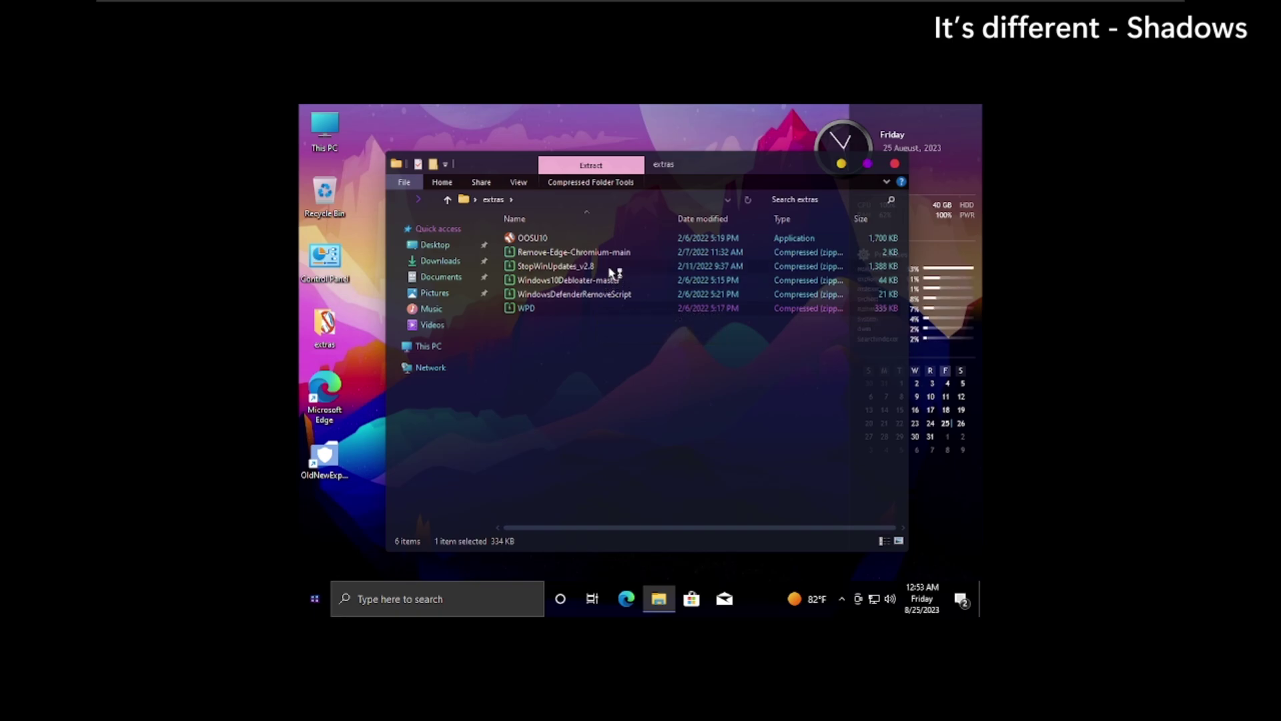
pyautogui.click(631, 294)
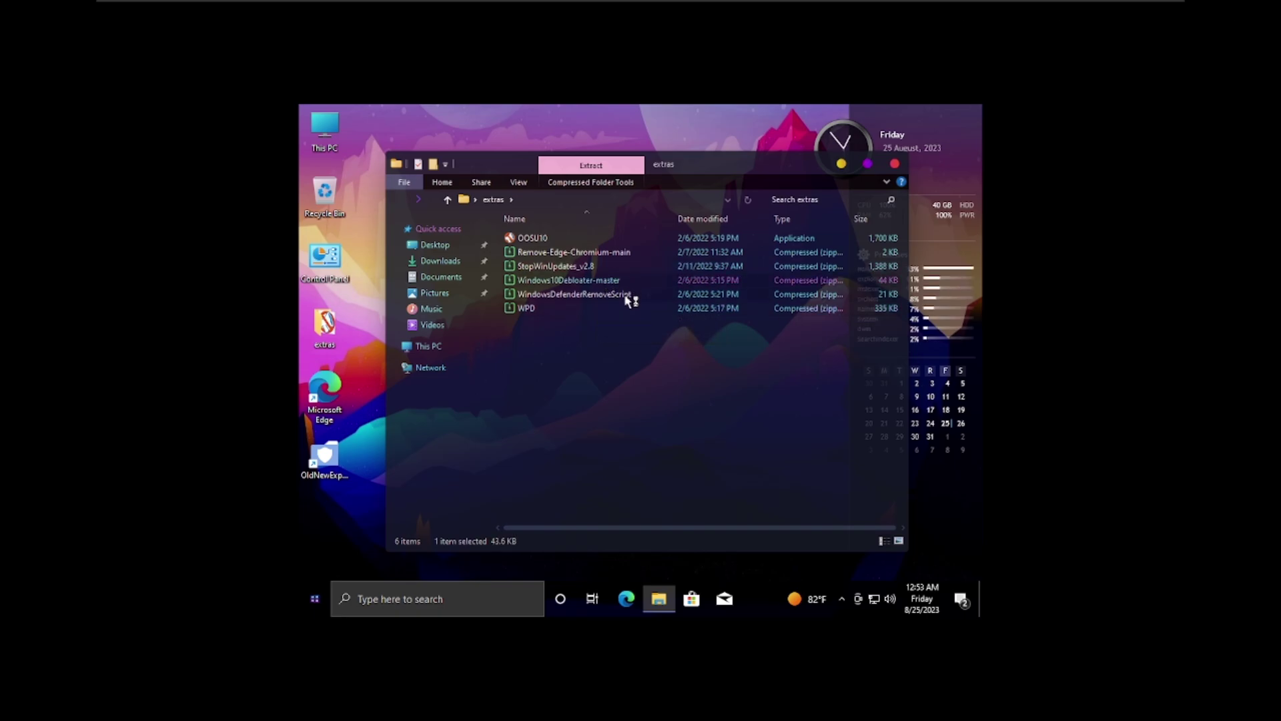
pyautogui.click(624, 267)
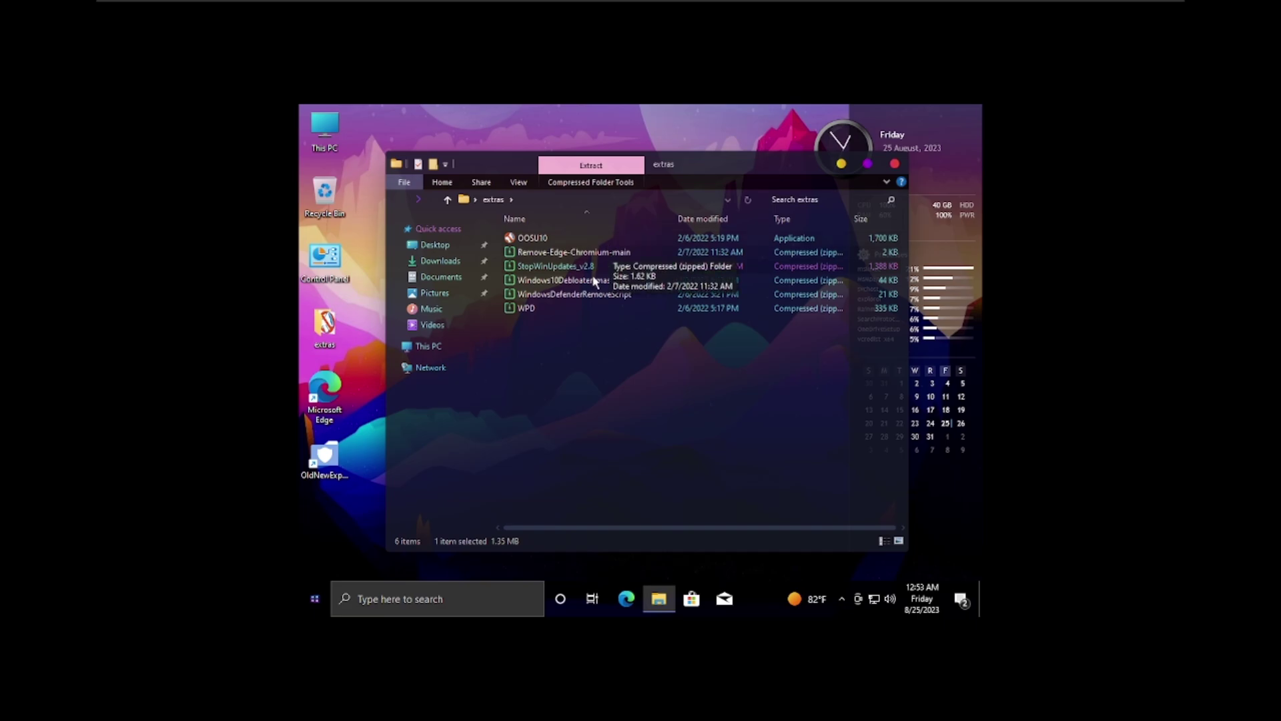
pyautogui.click(590, 345)
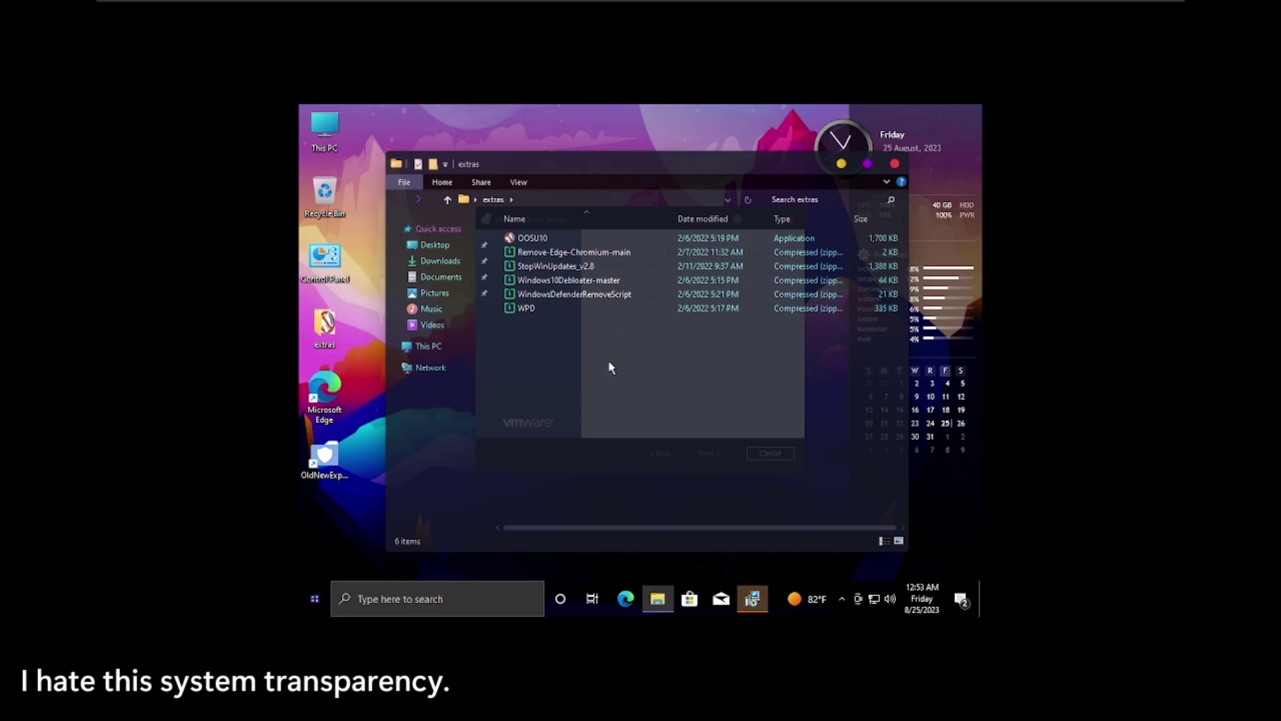
# - Go through the VMware Tools Setup wizard with the Typical setup type and start the installation
pyautogui.click(714, 466)
pyautogui.click(705, 454)
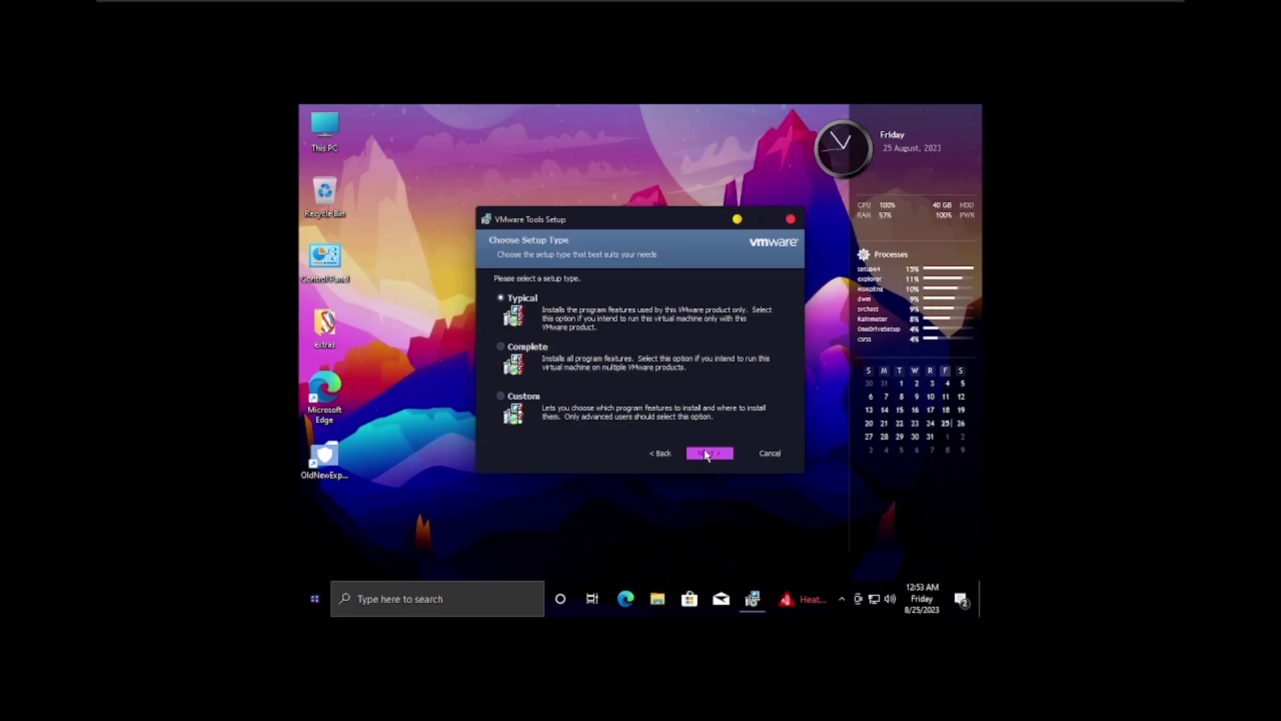
pyautogui.click(706, 454)
pyautogui.press('super')
pyautogui.click(705, 455)
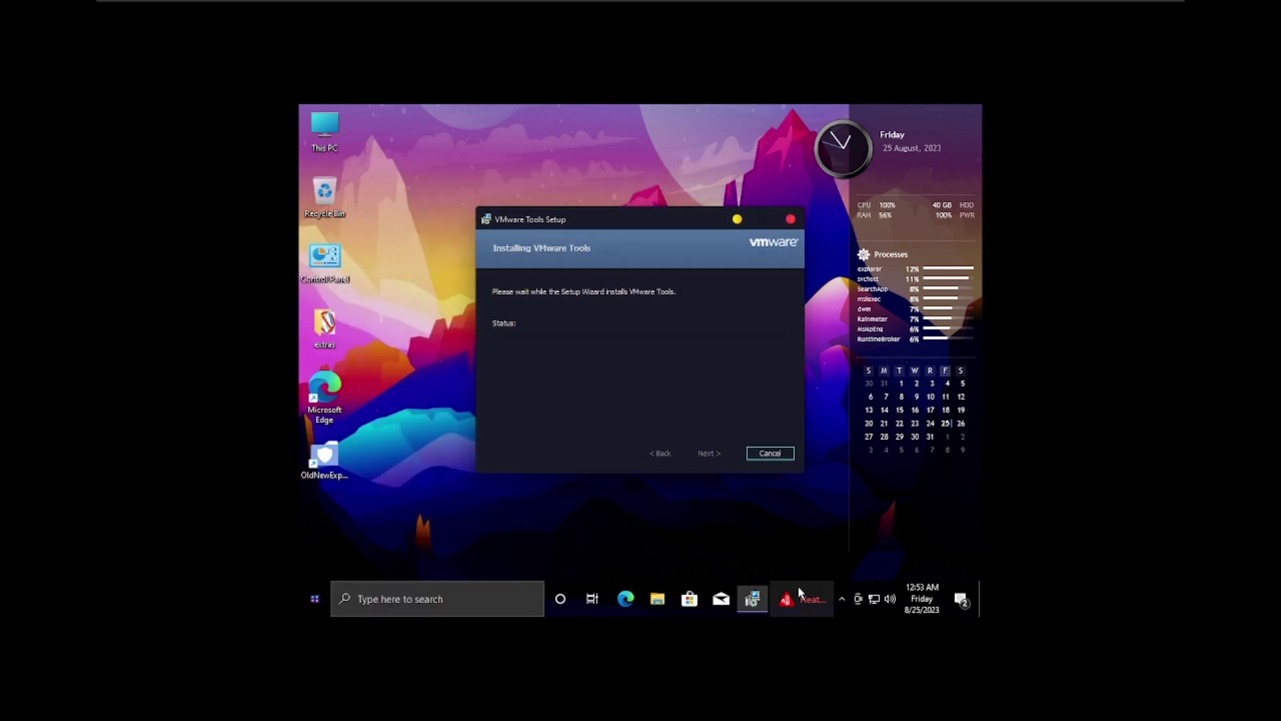
# - Hide the Cortana and Task View buttons from the taskbar
pyautogui.rightClick(773, 600)
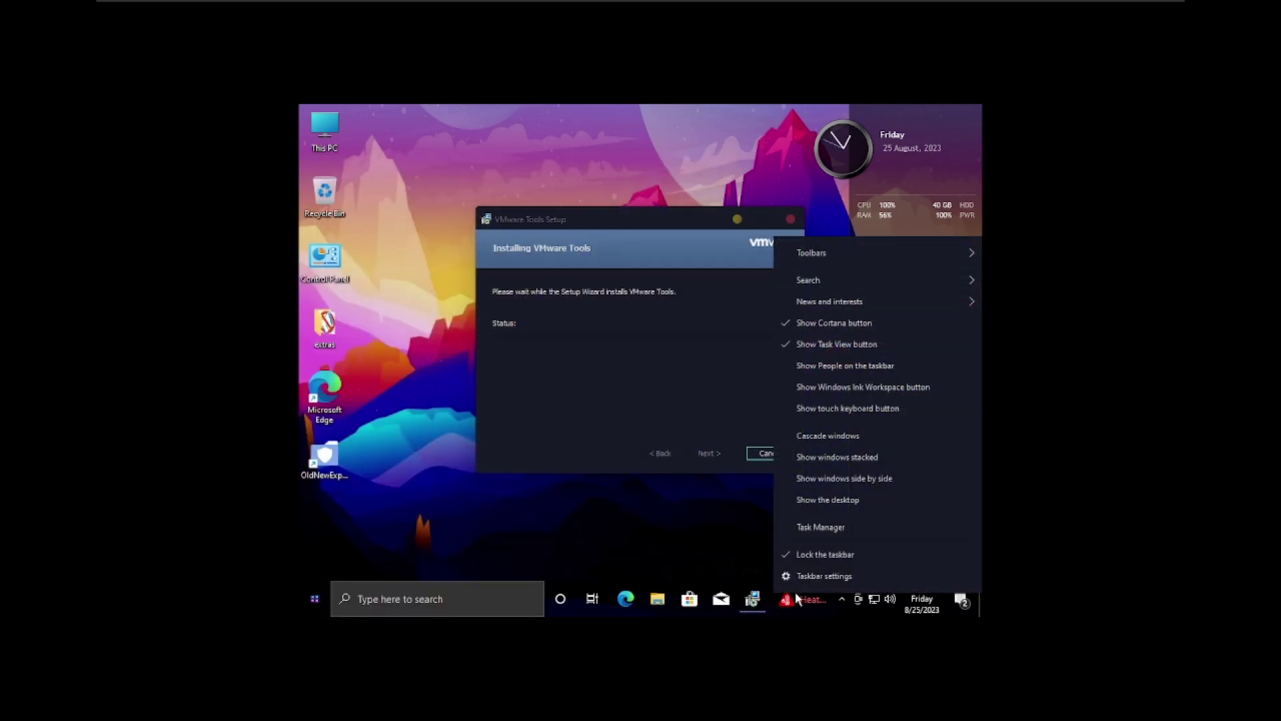
pyautogui.click(823, 325)
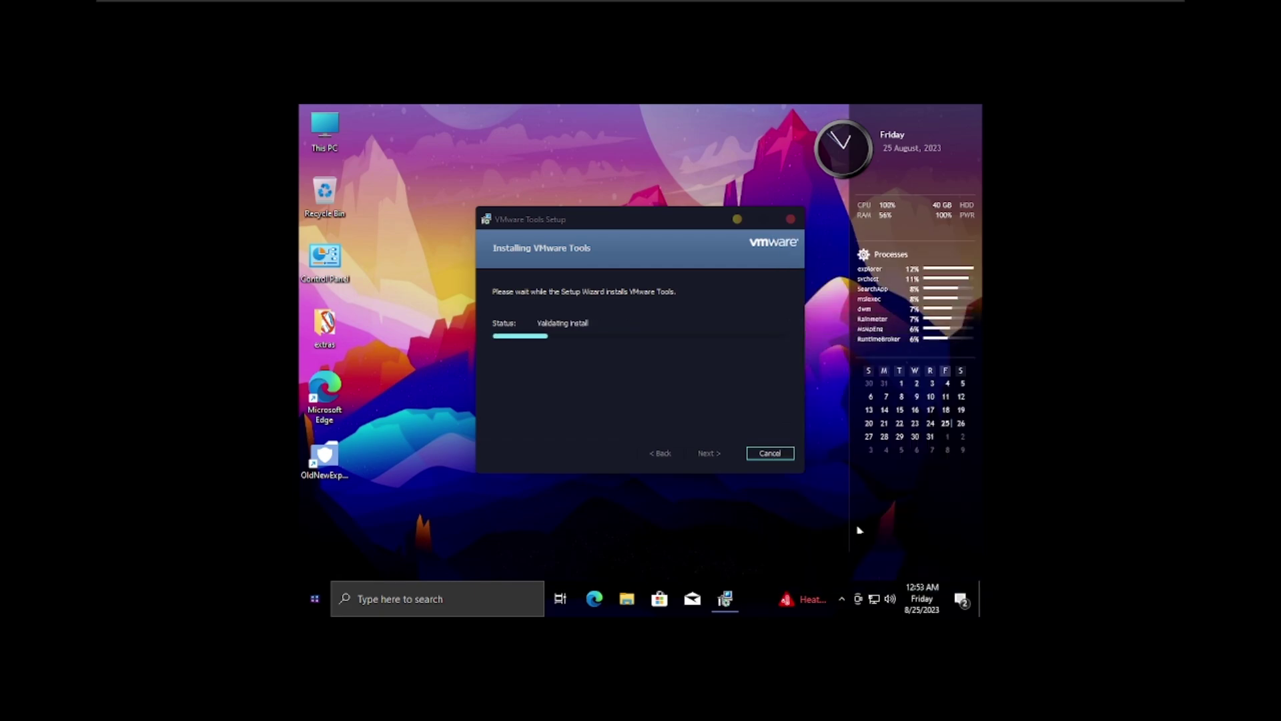
pyautogui.rightClick(759, 599)
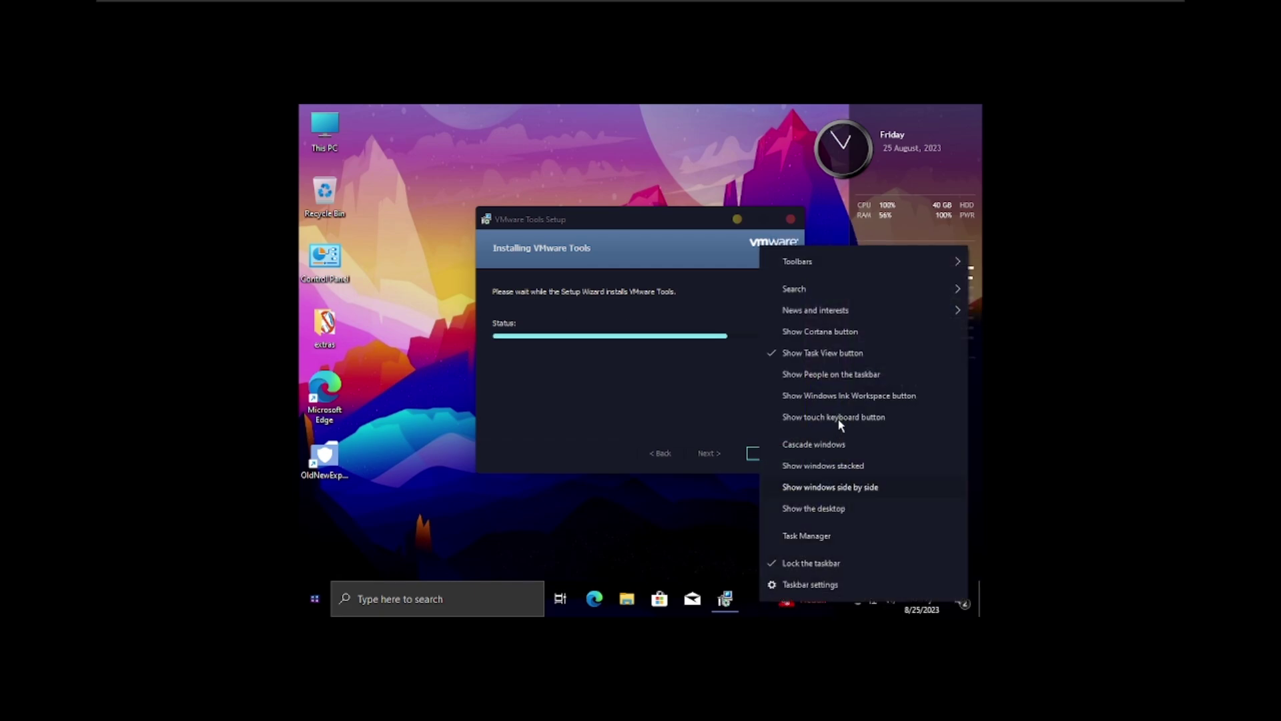
pyautogui.click(847, 351)
# - Set the taskbar's Search to Hidden and turn off News and interests
pyautogui.rightClick(743, 601)
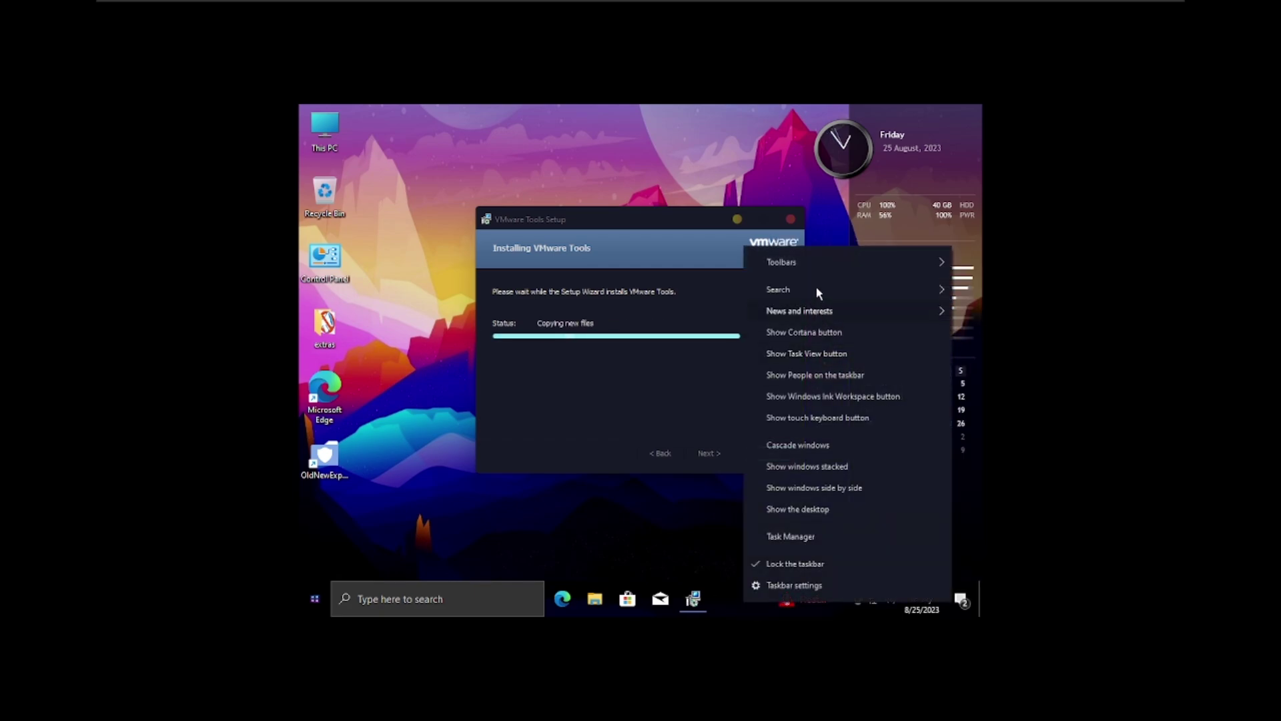
pyautogui.moveTo(818, 294)
pyautogui.click(737, 290)
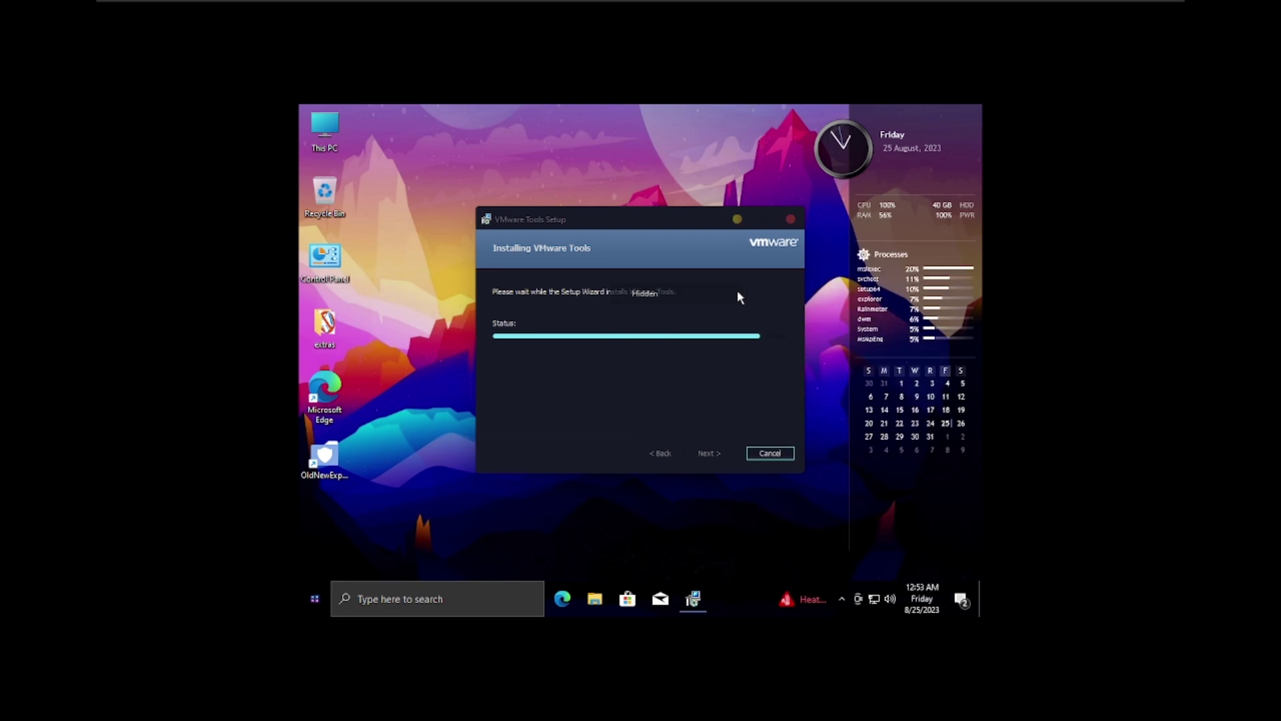
pyautogui.rightClick(710, 609)
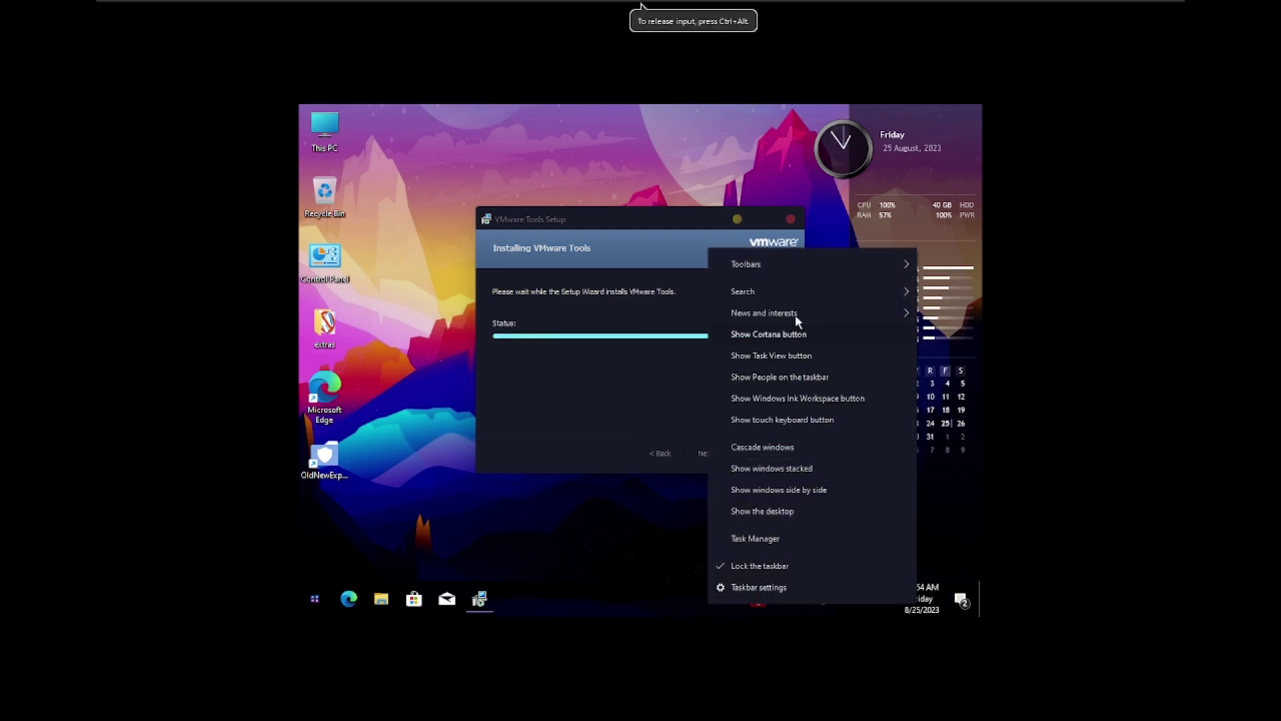
pyautogui.moveTo(794, 314)
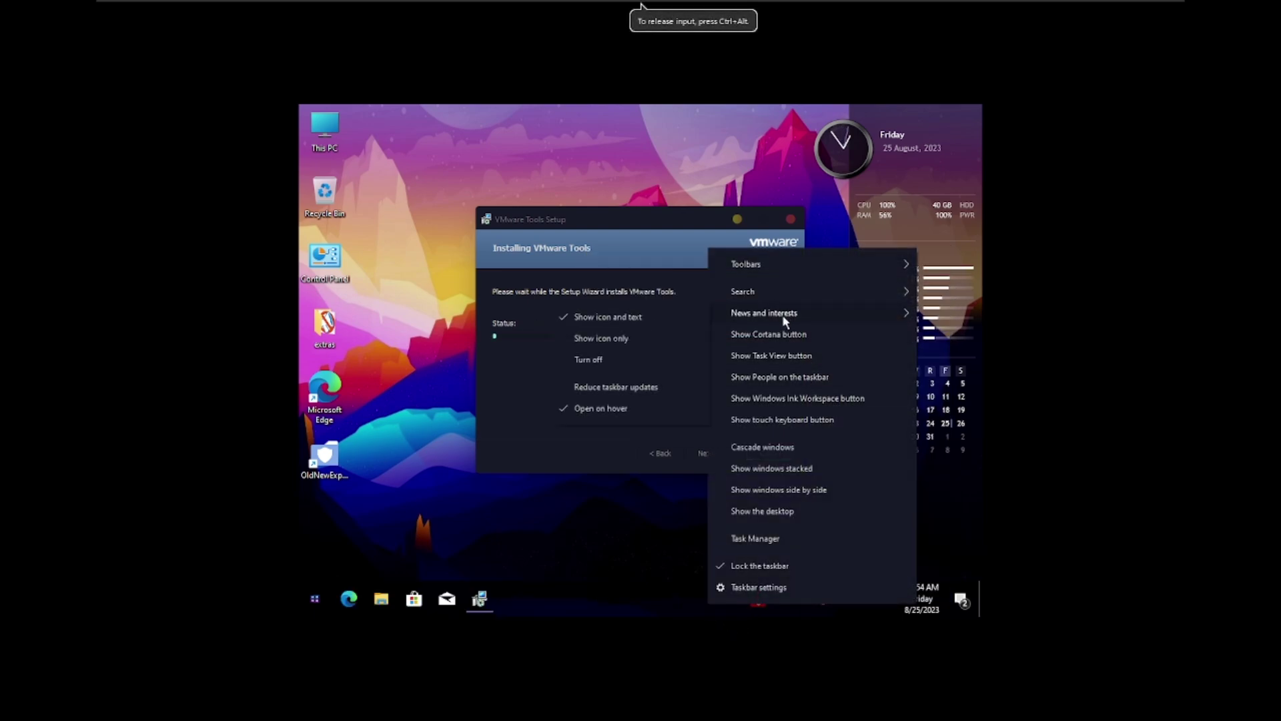
pyautogui.click(624, 359)
# - Look through the Start menu's full app list down to its end and close the menu
pyautogui.press('super')
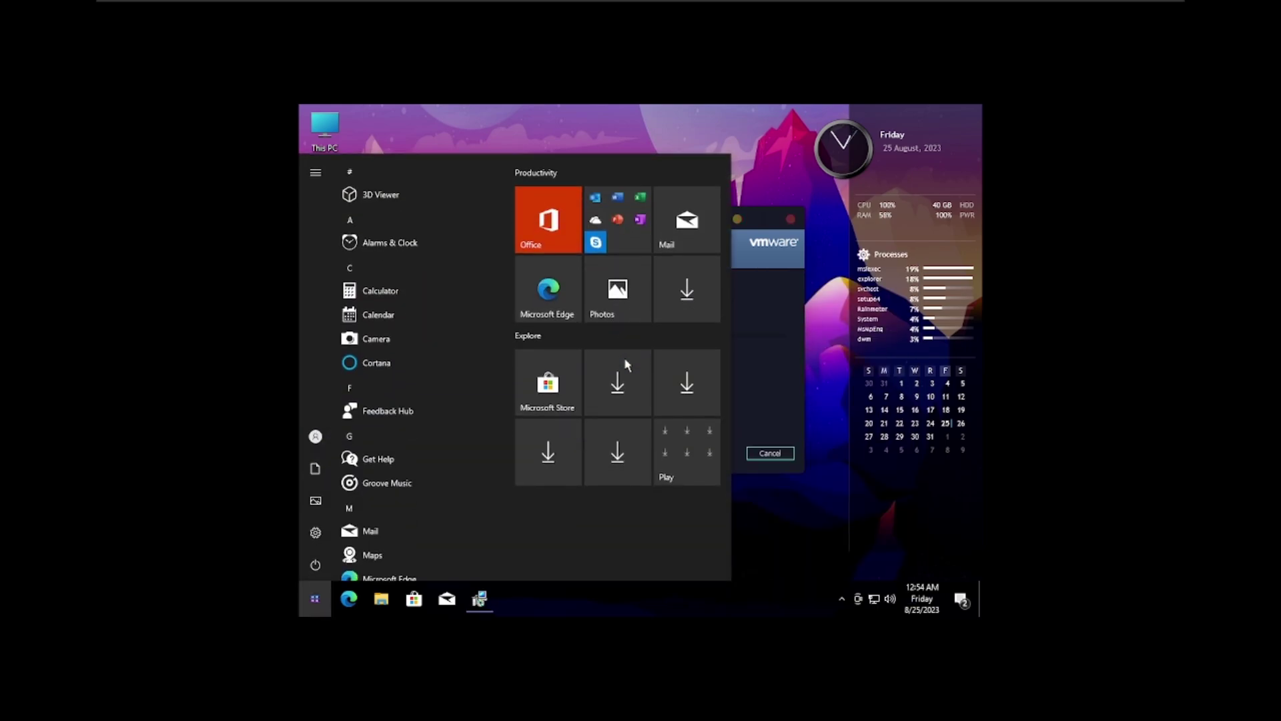
pyautogui.scroll(-15, 391, 371)
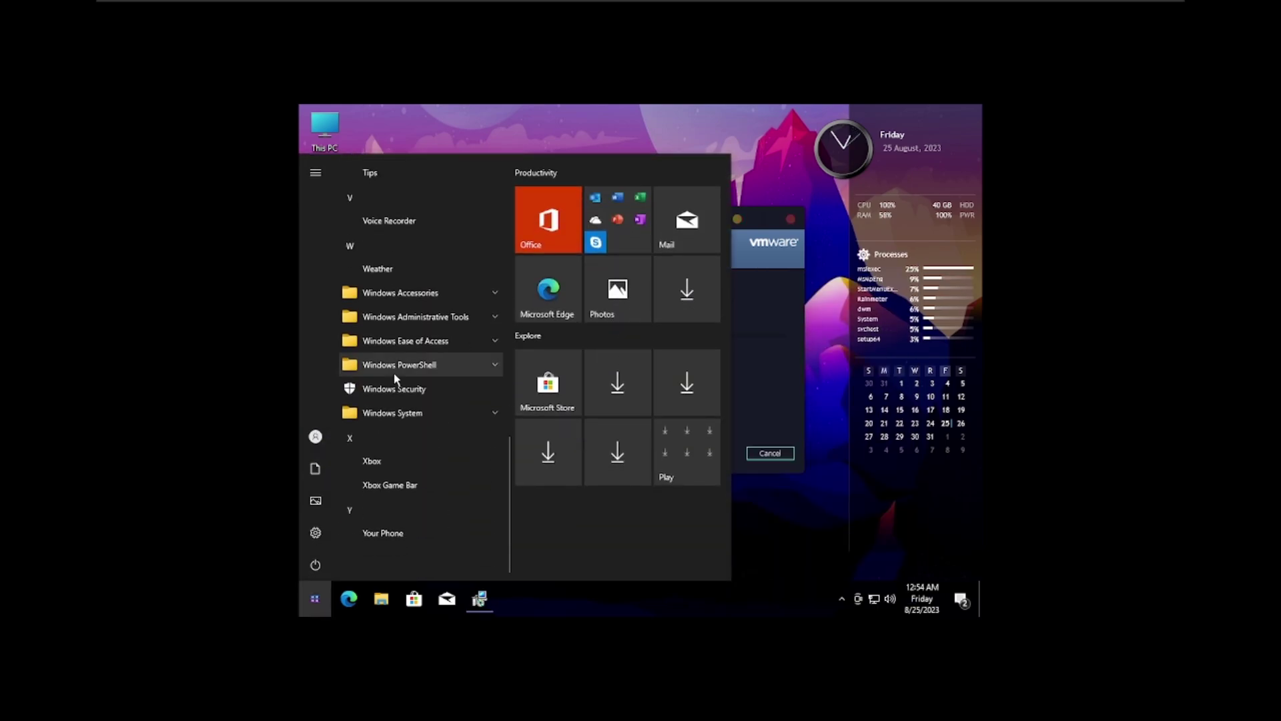
pyautogui.scroll(15, 423, 447)
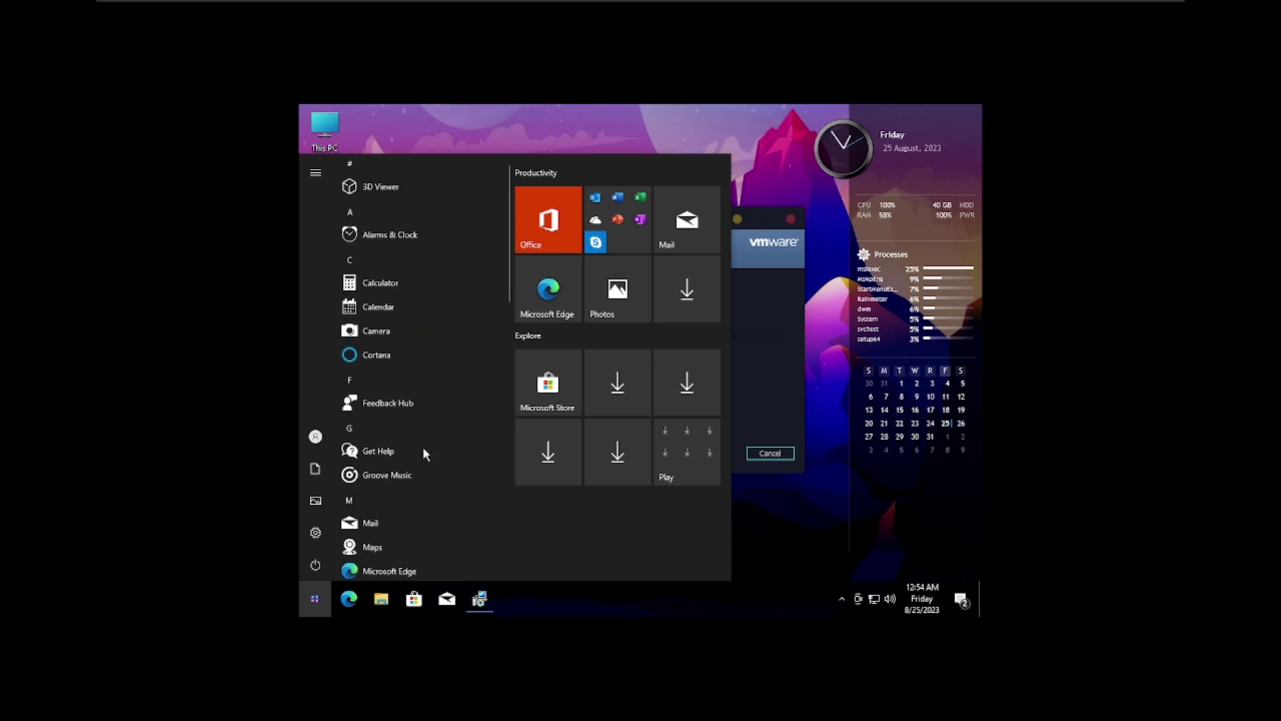
pyautogui.press('Escape')
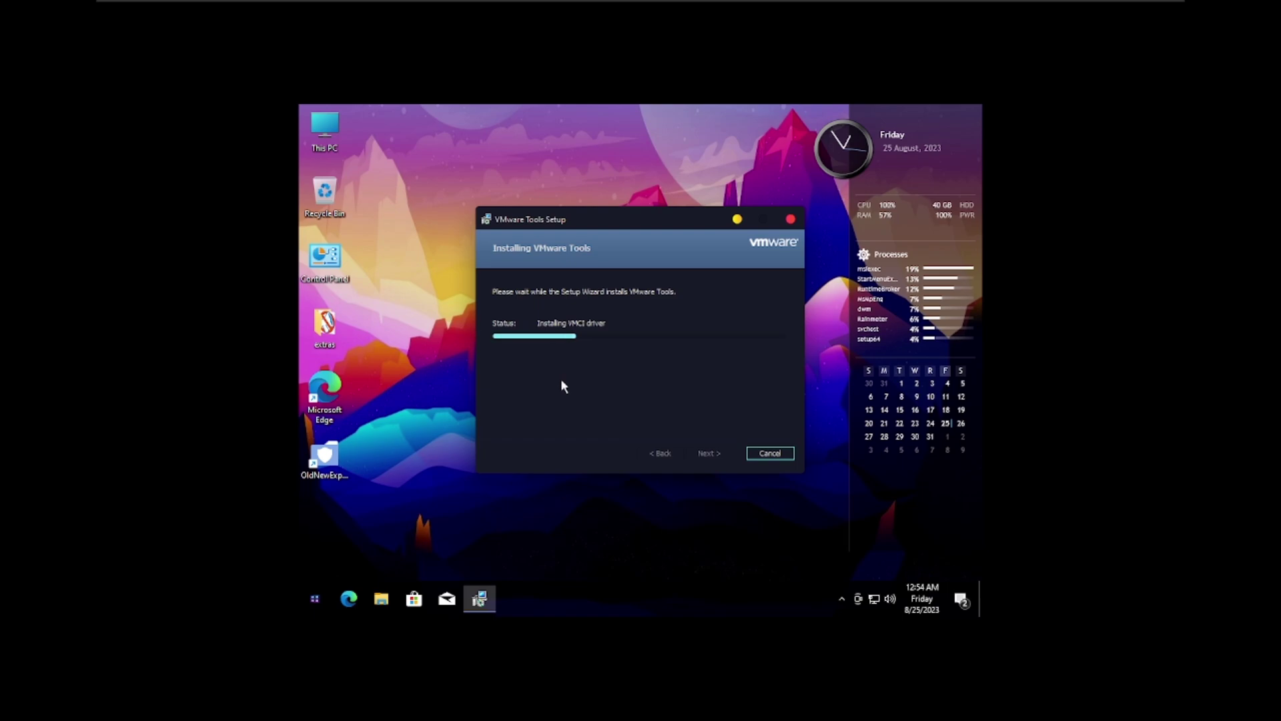
# - Run winver to view the About Windows version information, and close the dialog
pyautogui.press('super')
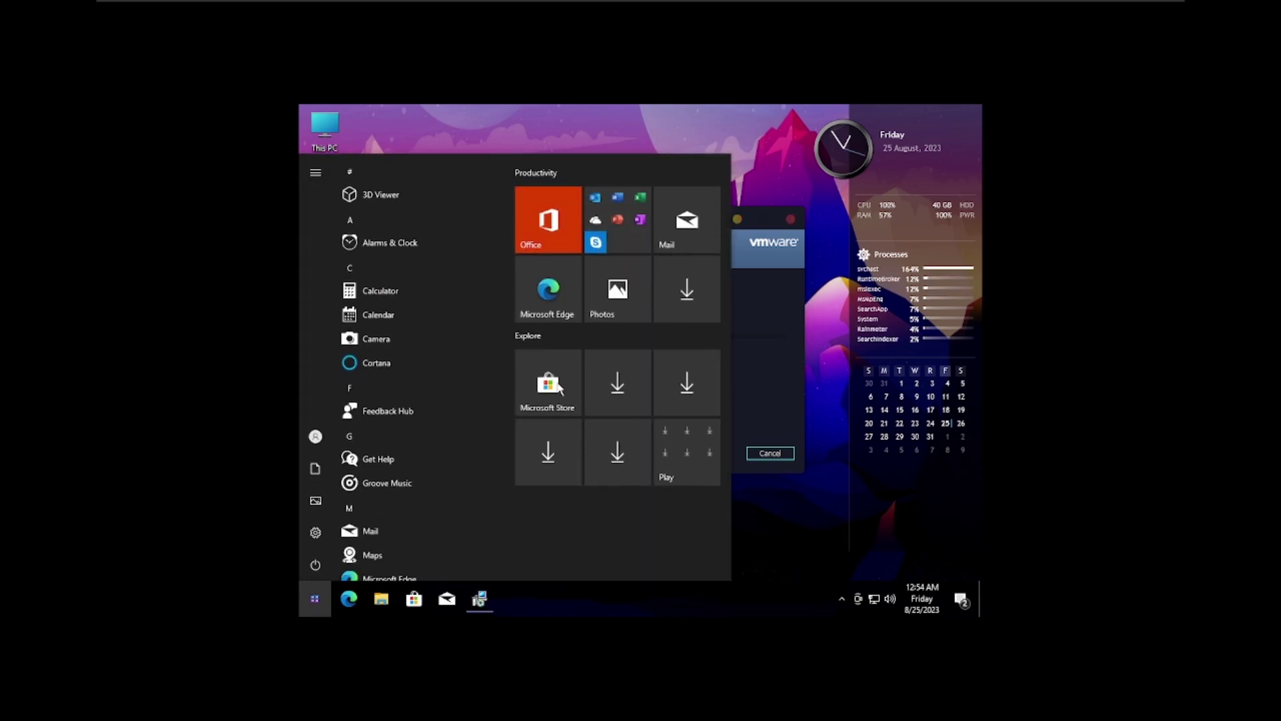
pyautogui.press('super+r')
pyautogui.write('cmd')
pyautogui.press('Return')
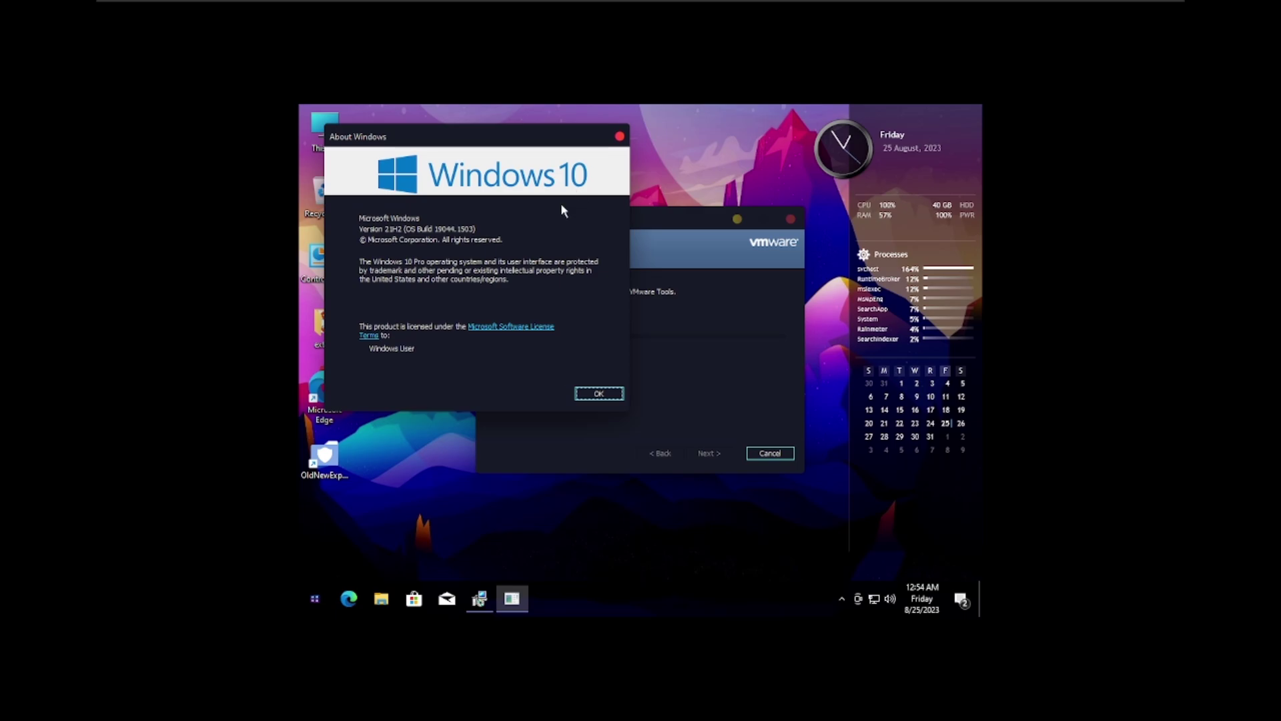
pyautogui.press('Return')
# - Open Control Panel and go to System under System and Security to bring up the About page
pyautogui.press('super+r')
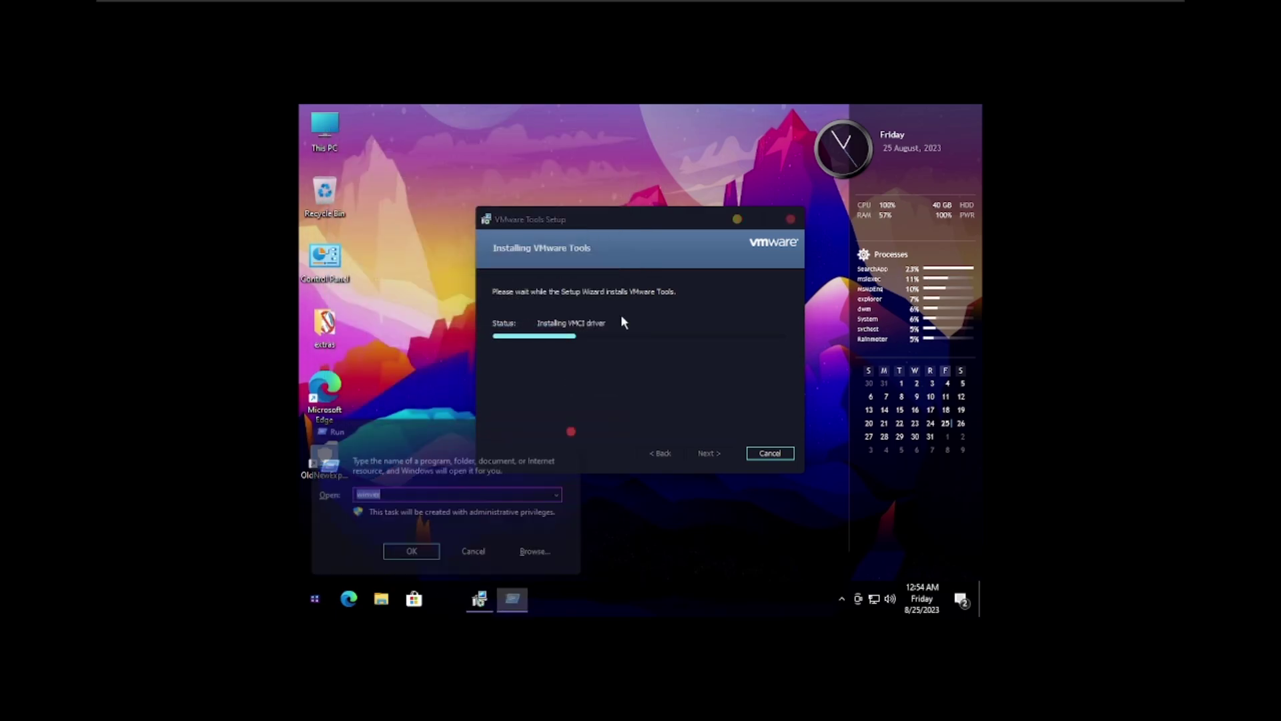
pyautogui.write('cmd')
pyautogui.press('Return')
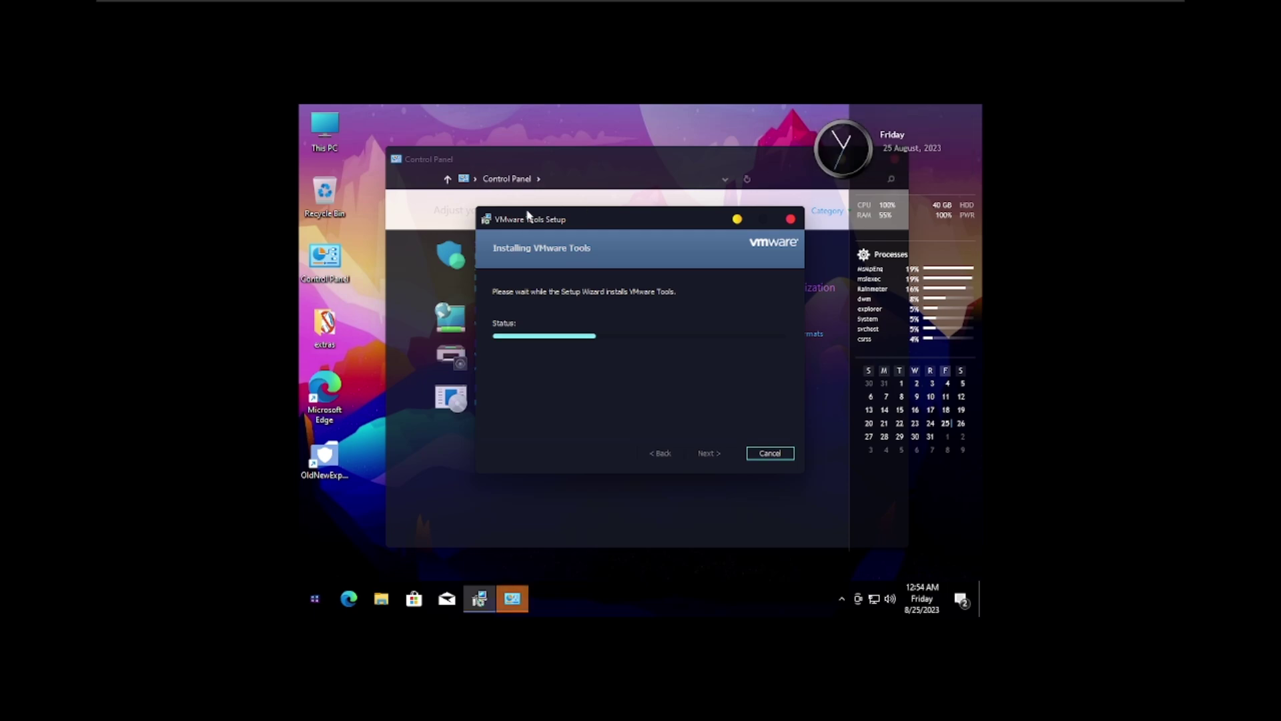
pyautogui.click(532, 165)
pyautogui.click(520, 249)
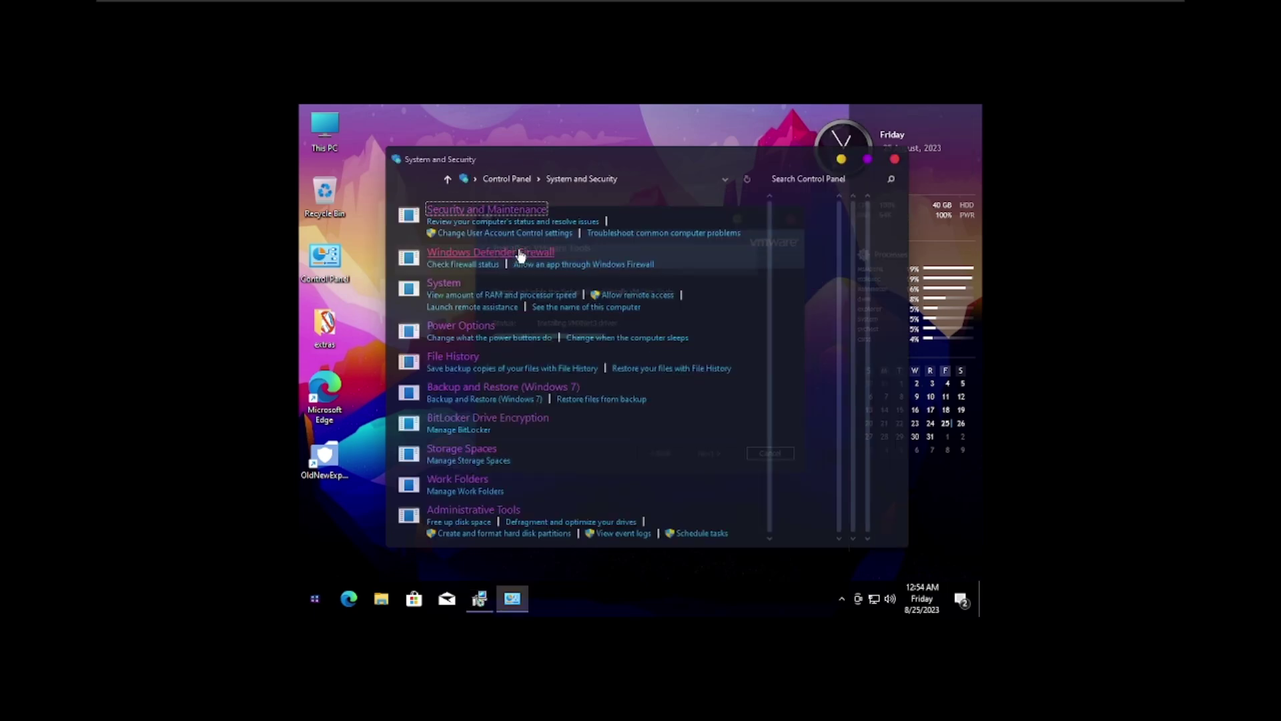
pyautogui.click(574, 285)
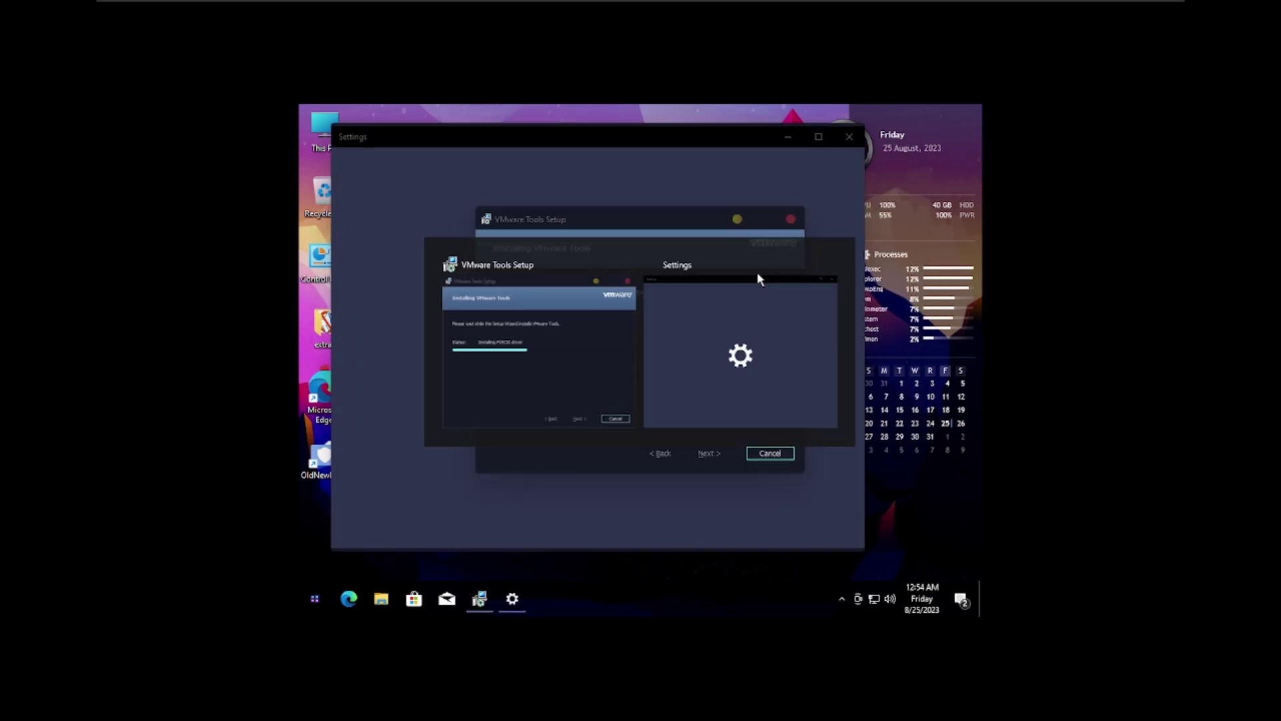
# - Review the device specifications, Windows specifications and related settings on the About page, highlighting "Pro" in the edition, and leave Settings
pyautogui.scroll(-6, 657, 334)
pyautogui.scroll(2, 674, 368)
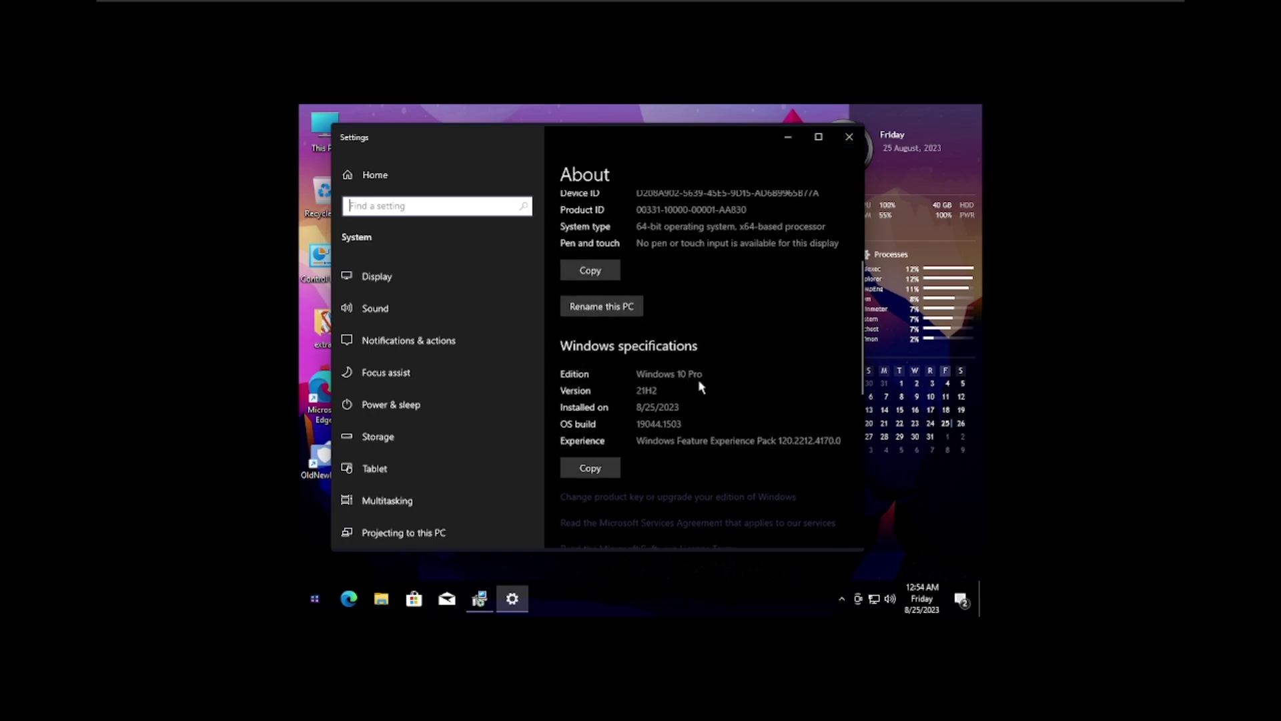
pyautogui.moveTo(703, 372); pyautogui.dragTo(686, 372)
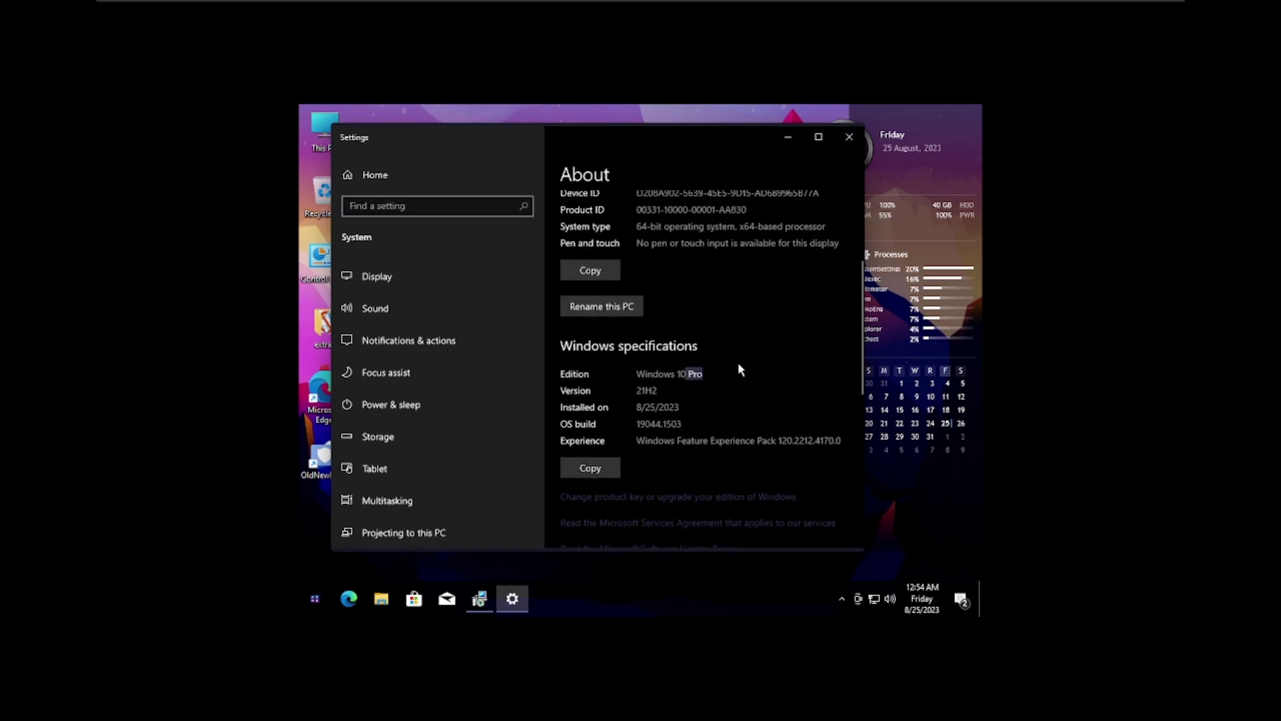
pyautogui.scroll(3, 712, 364)
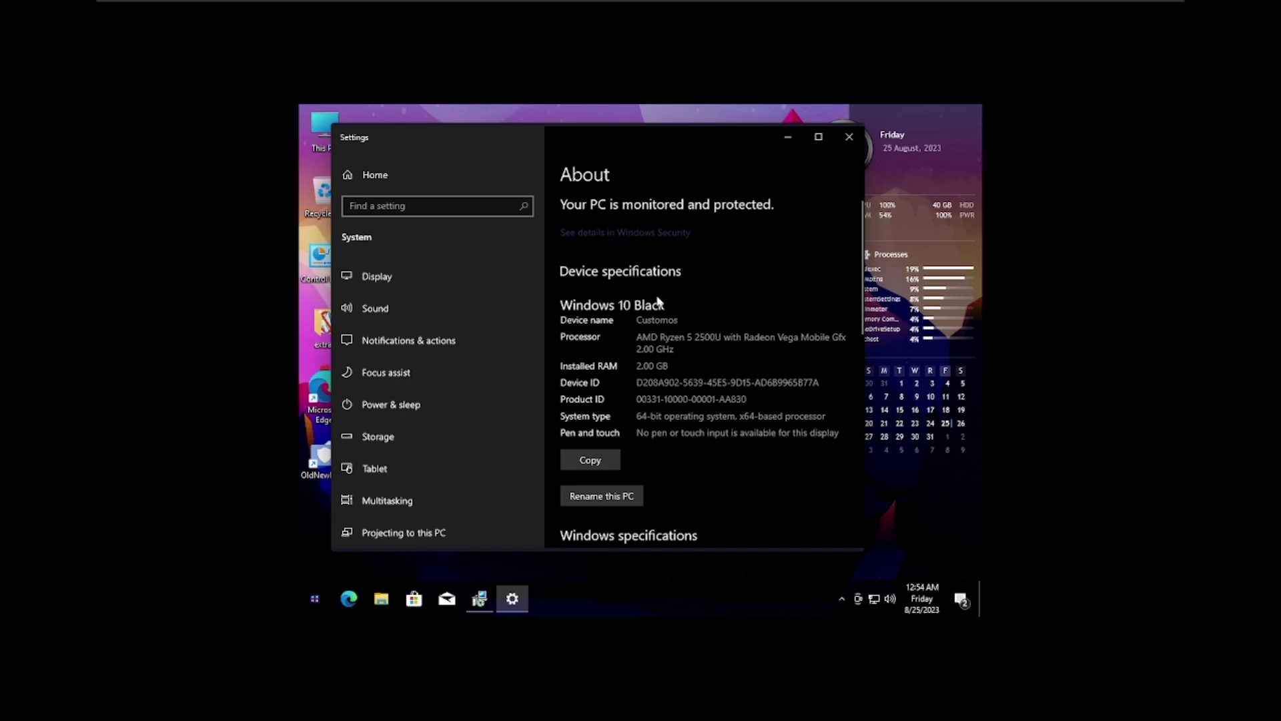
pyautogui.scroll(-8, 695, 307)
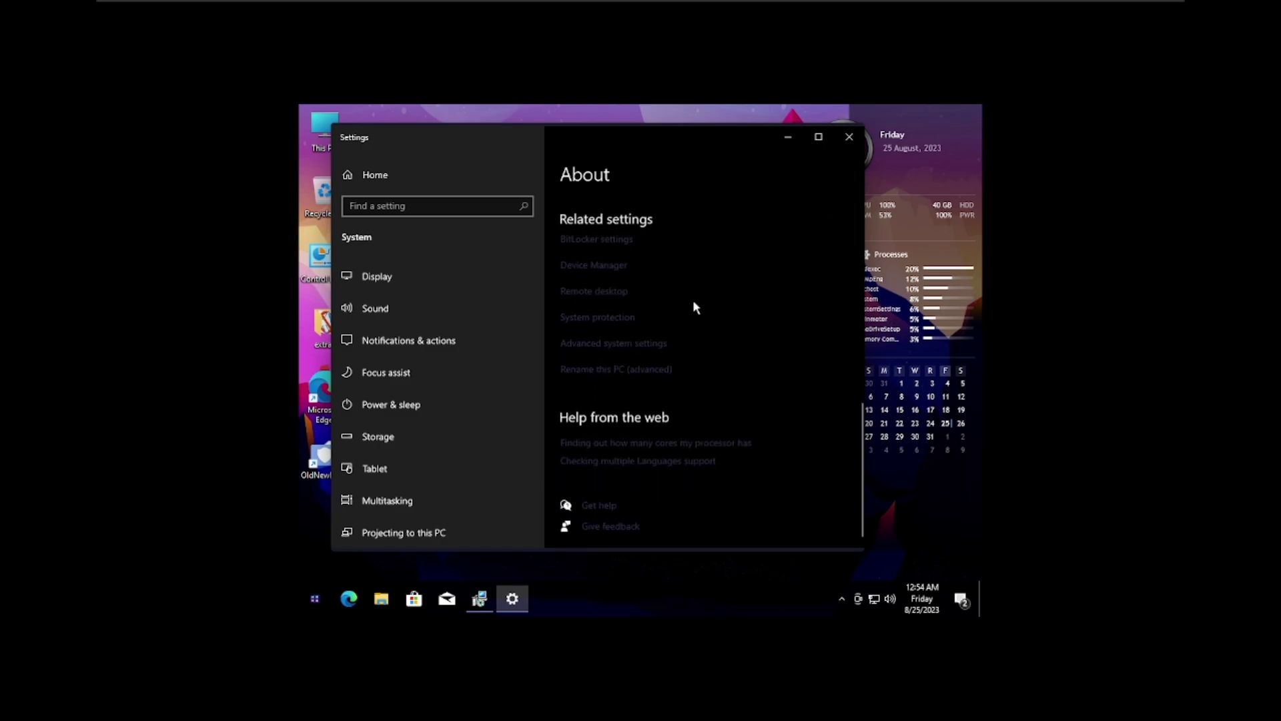
pyautogui.scroll(5, 694, 307)
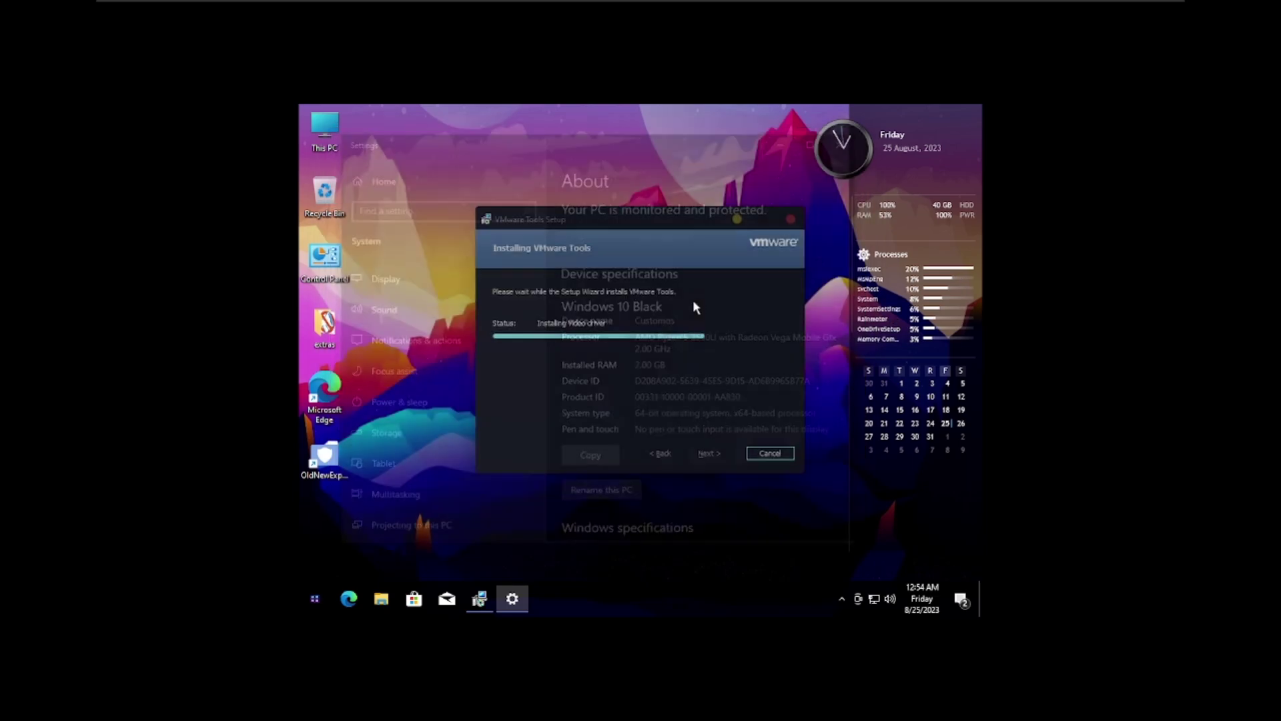
pyautogui.press('super')
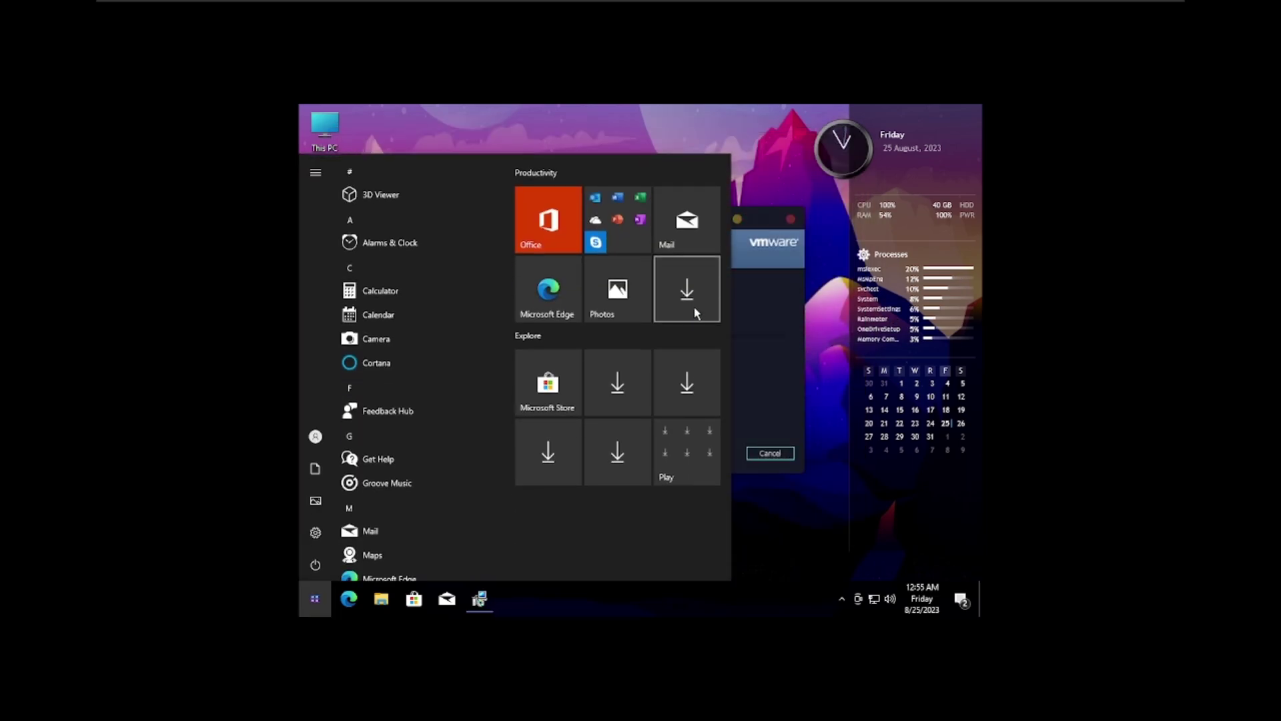
pyautogui.press('Escape')
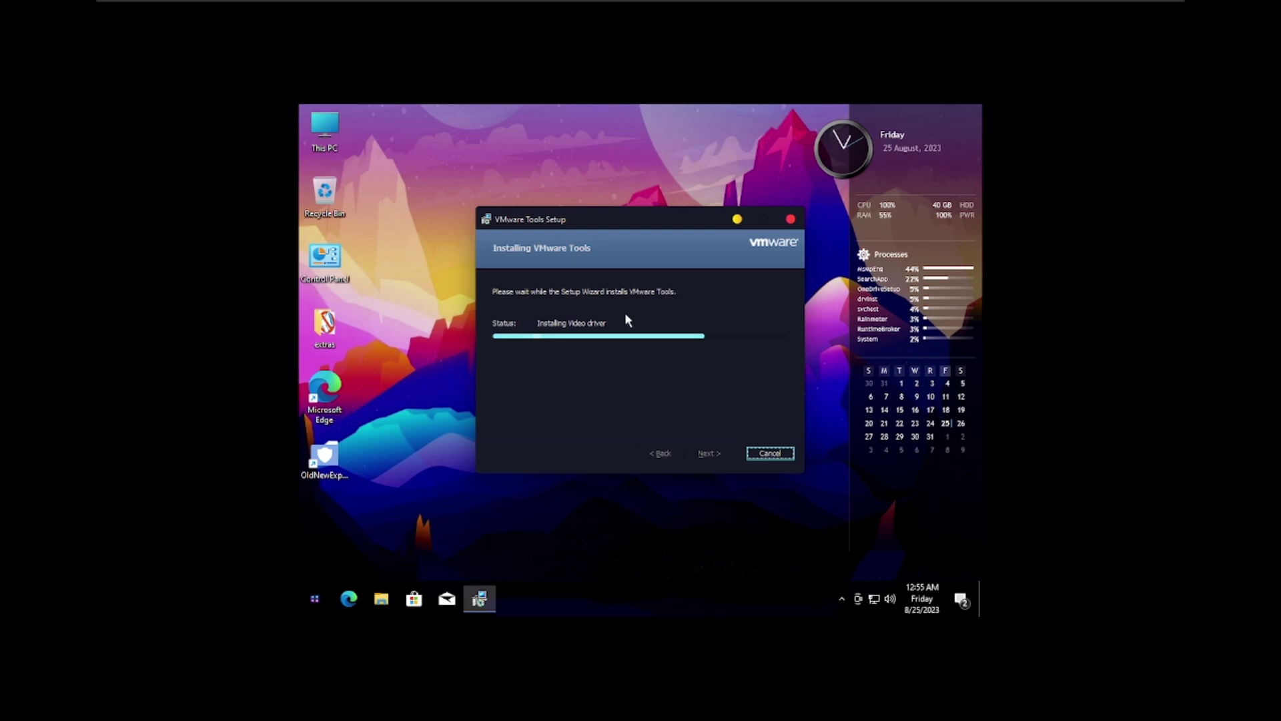
pyautogui.rightClick(432, 327)
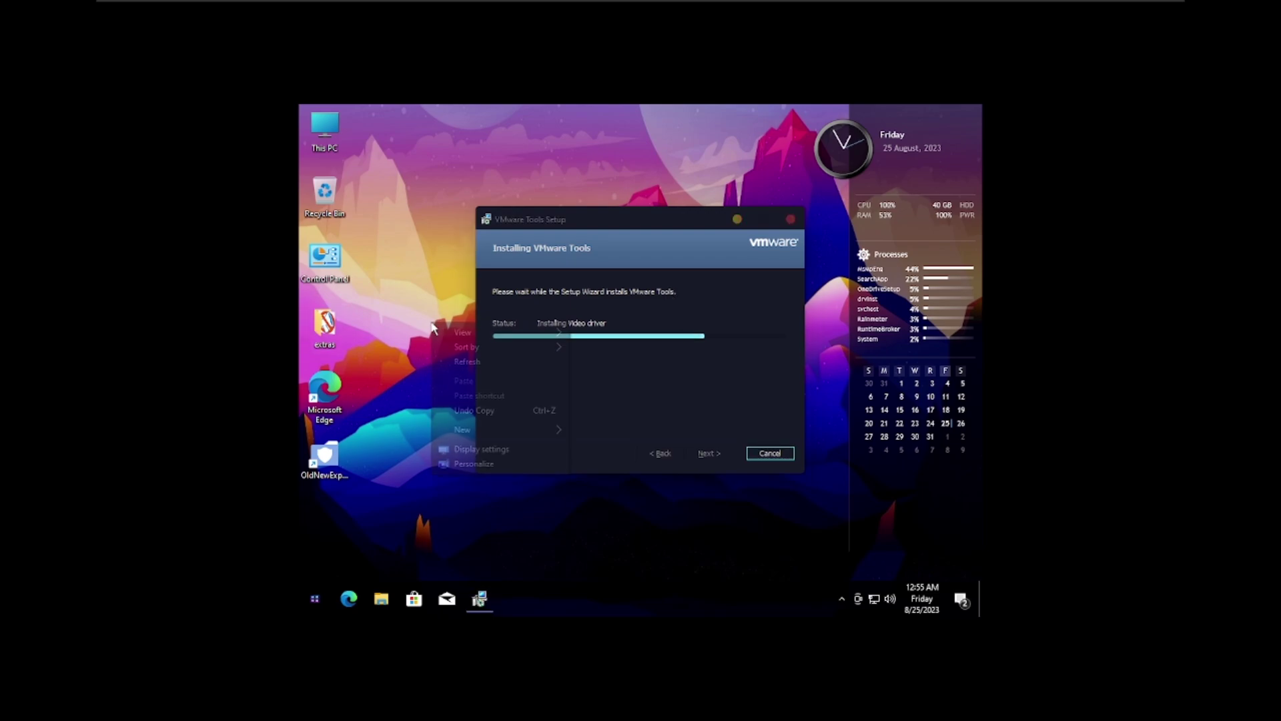
pyautogui.click(590, 306)
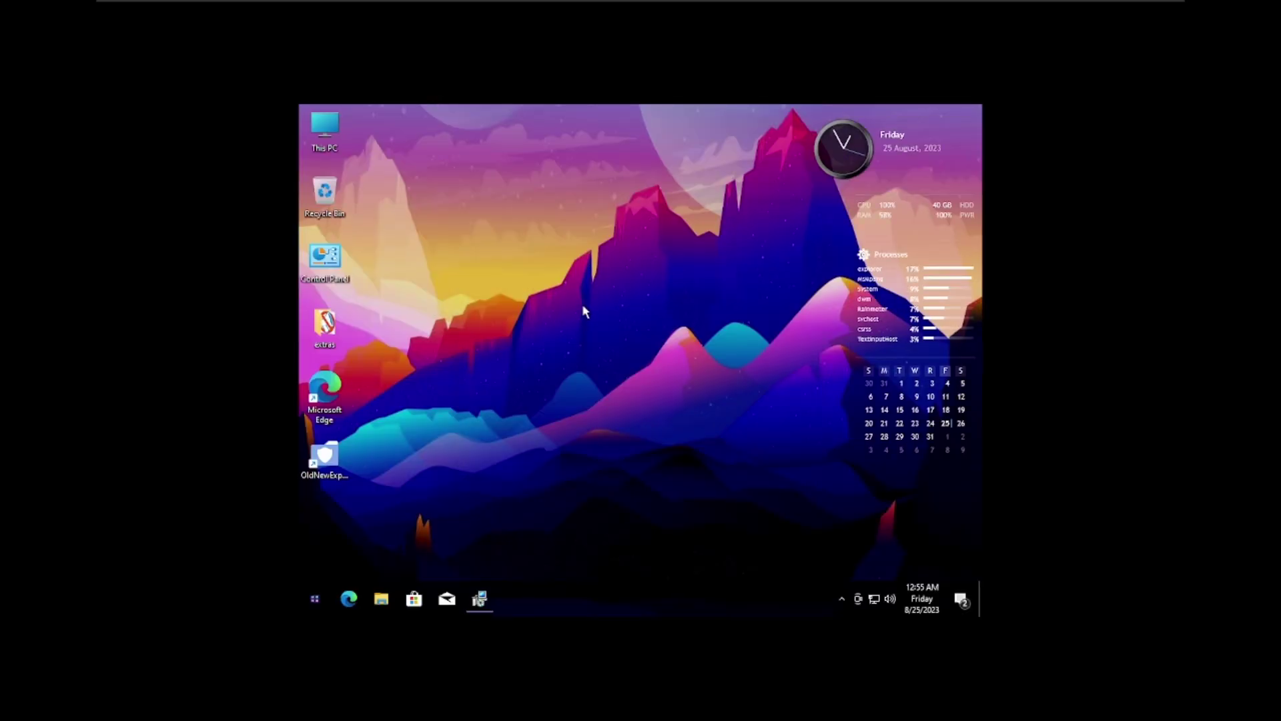
pyautogui.press('super')
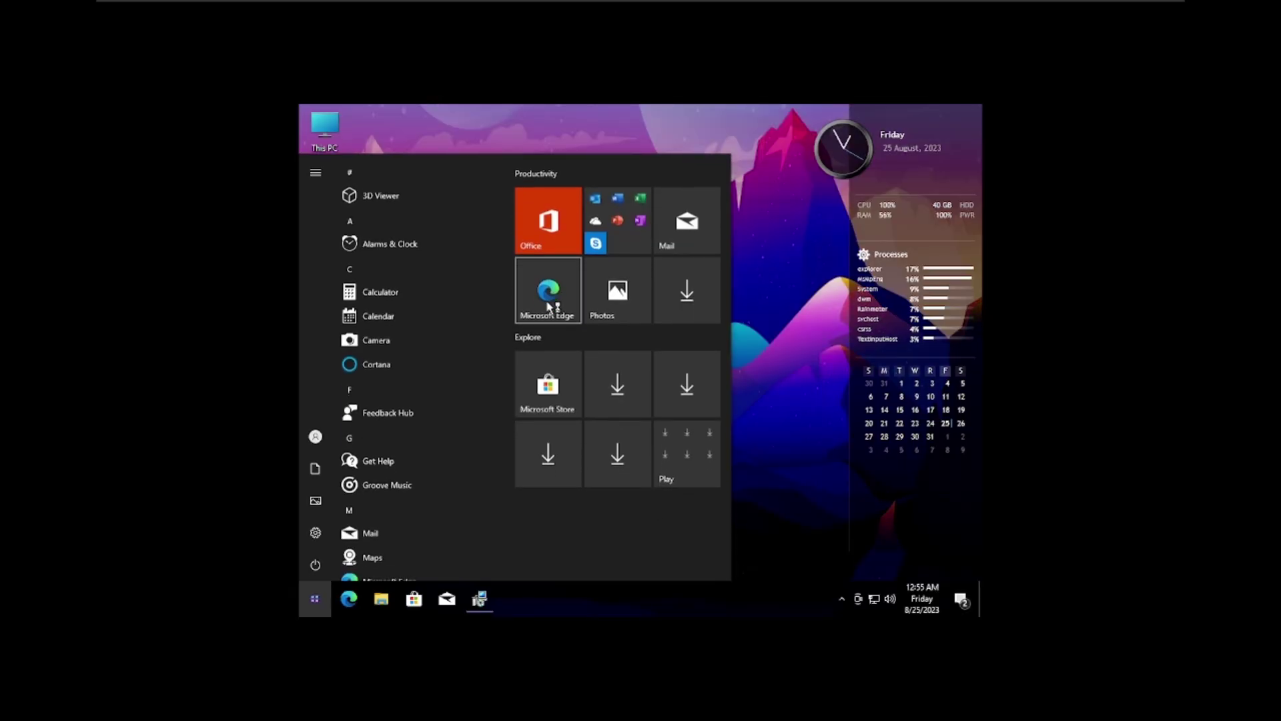
pyautogui.click(549, 303)
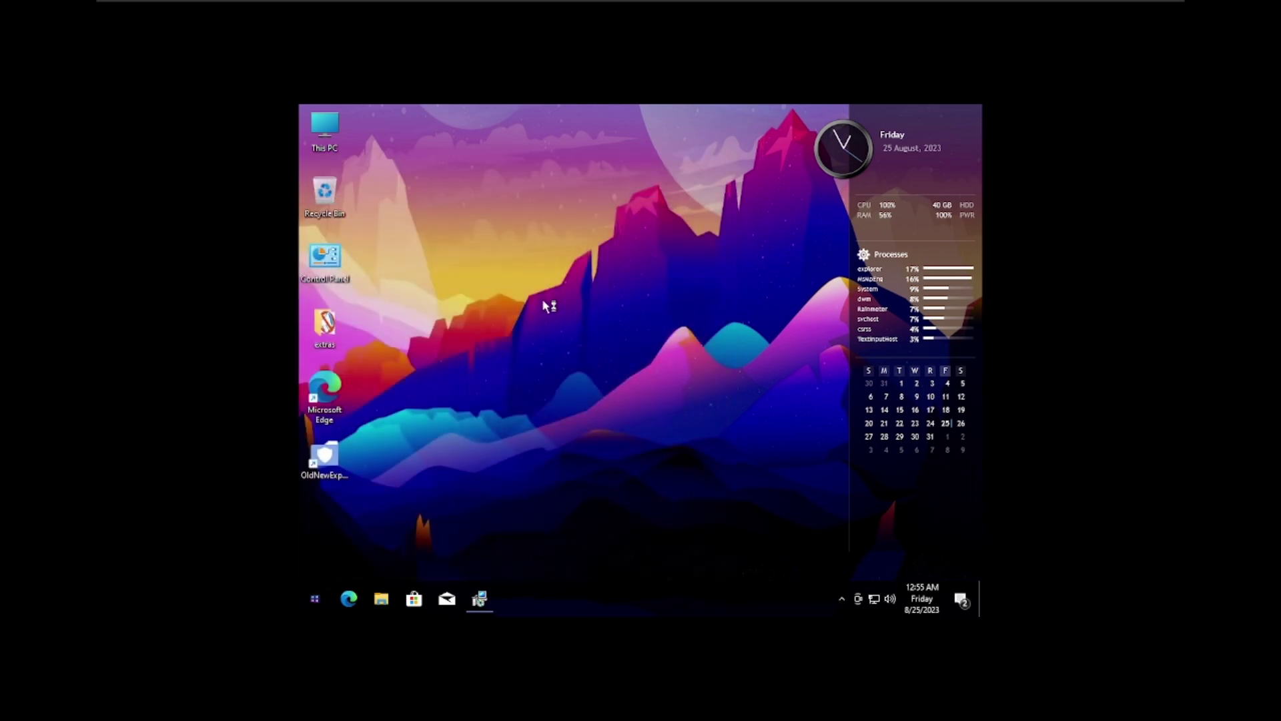
pyautogui.moveTo(544, 304); pyautogui.dragTo(649, 374)
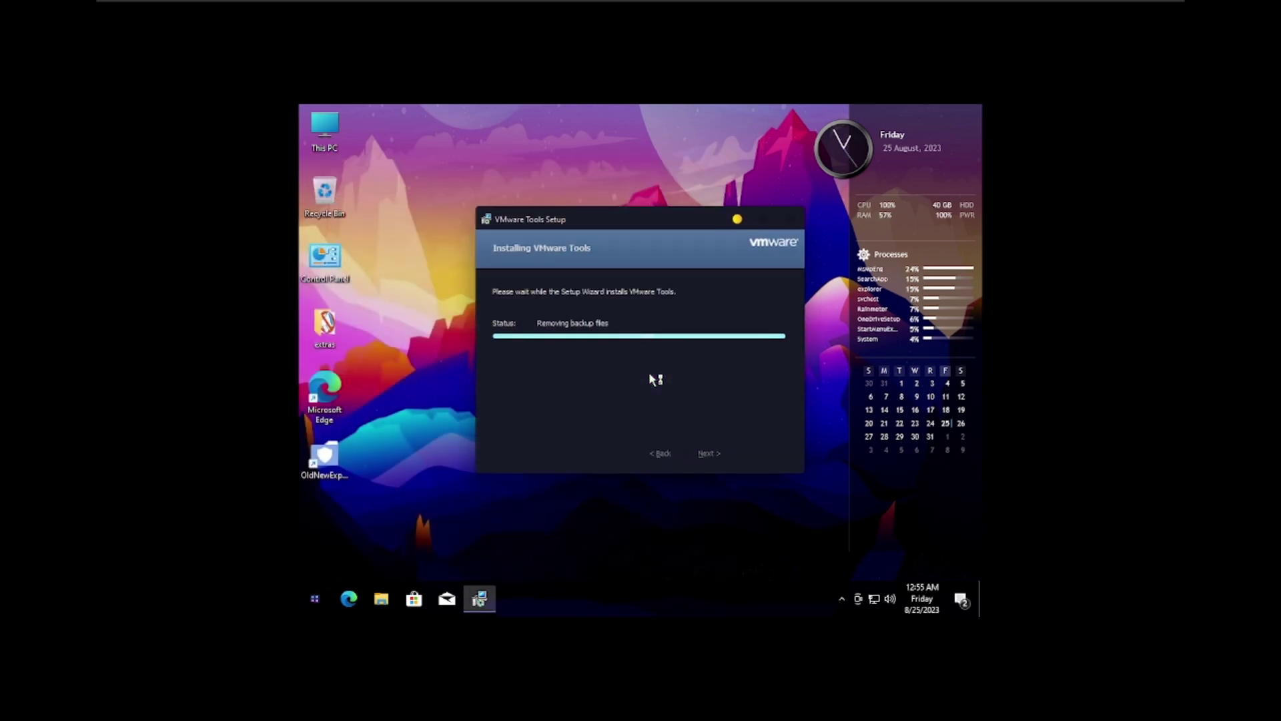
pyautogui.press('super+r')
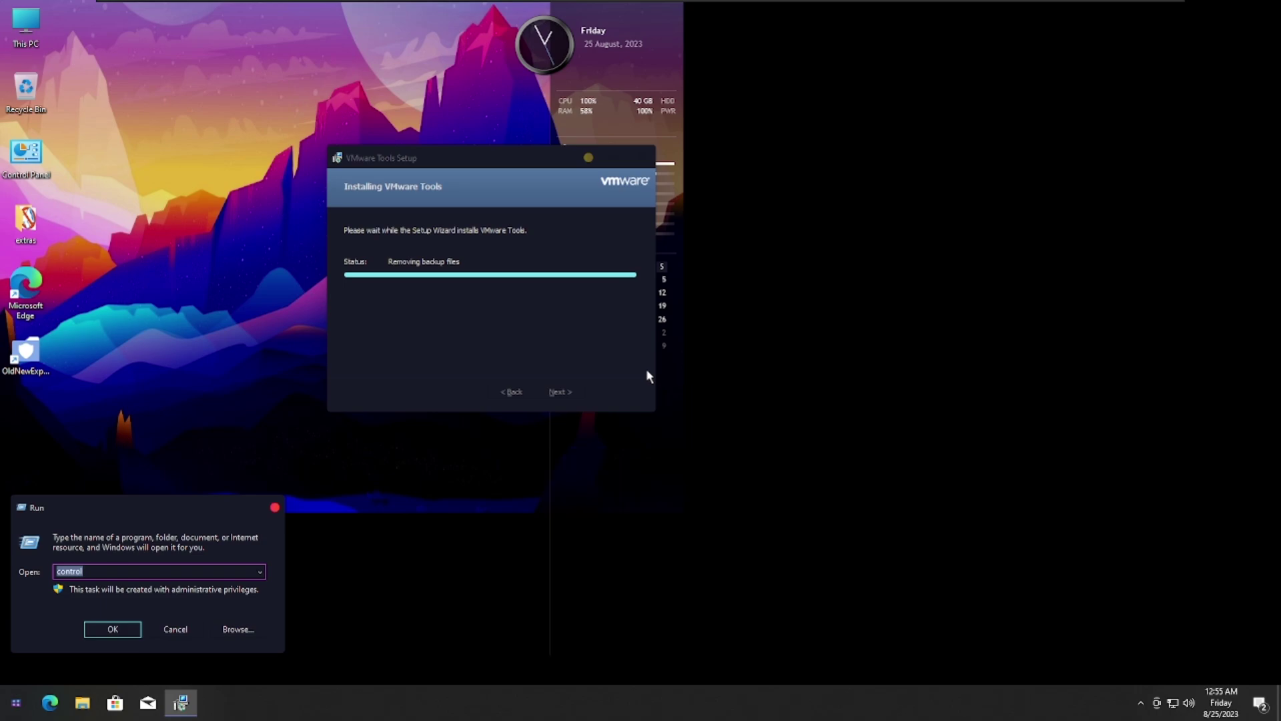
pyautogui.press('Return')
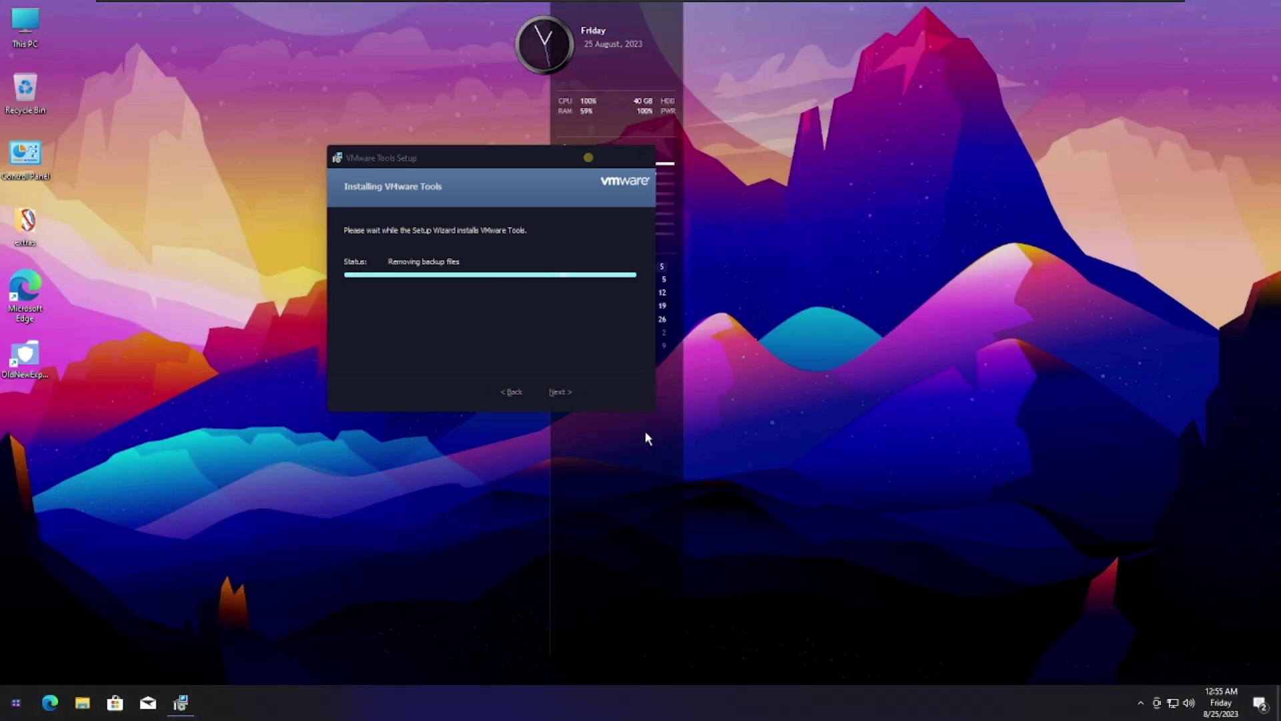
# - Move the sidebar background, clock, CPU/RAM meter, Processes list and calendar widgets to the right edge of the desktop
pyautogui.moveTo(633, 436); pyautogui.dragTo(1230, 454)
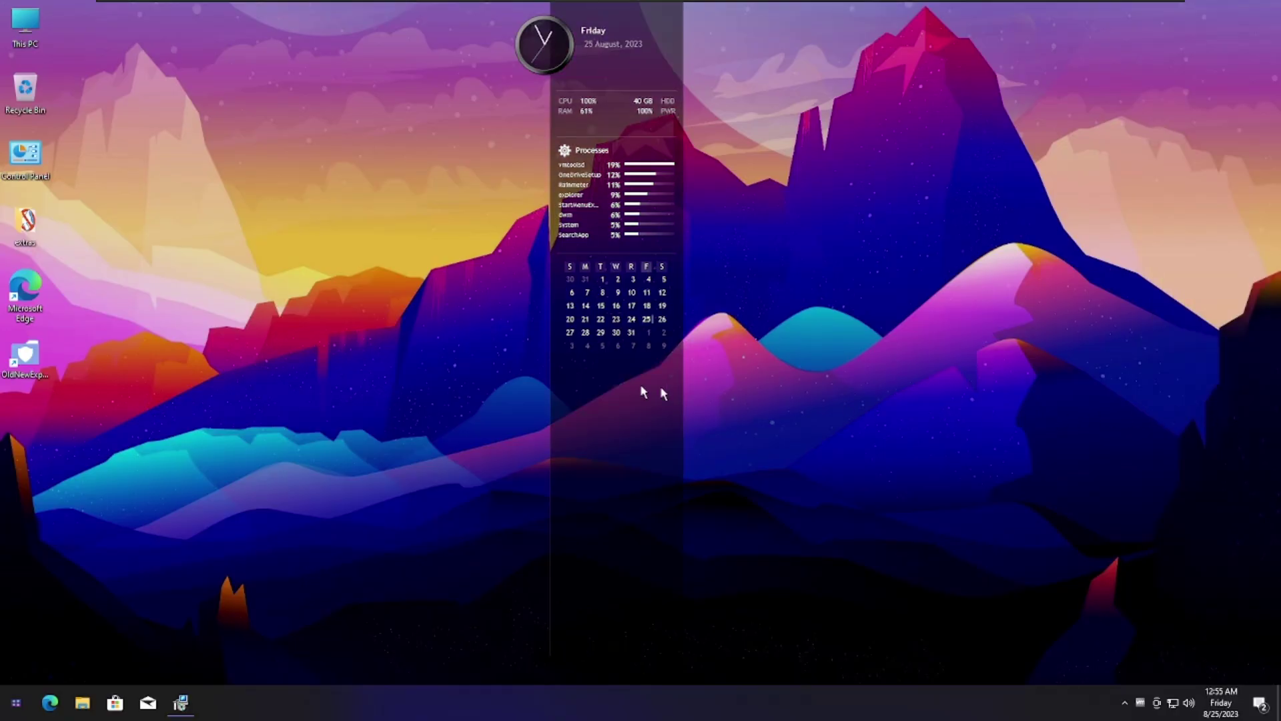
pyautogui.moveTo(662, 393); pyautogui.dragTo(1181, 413)
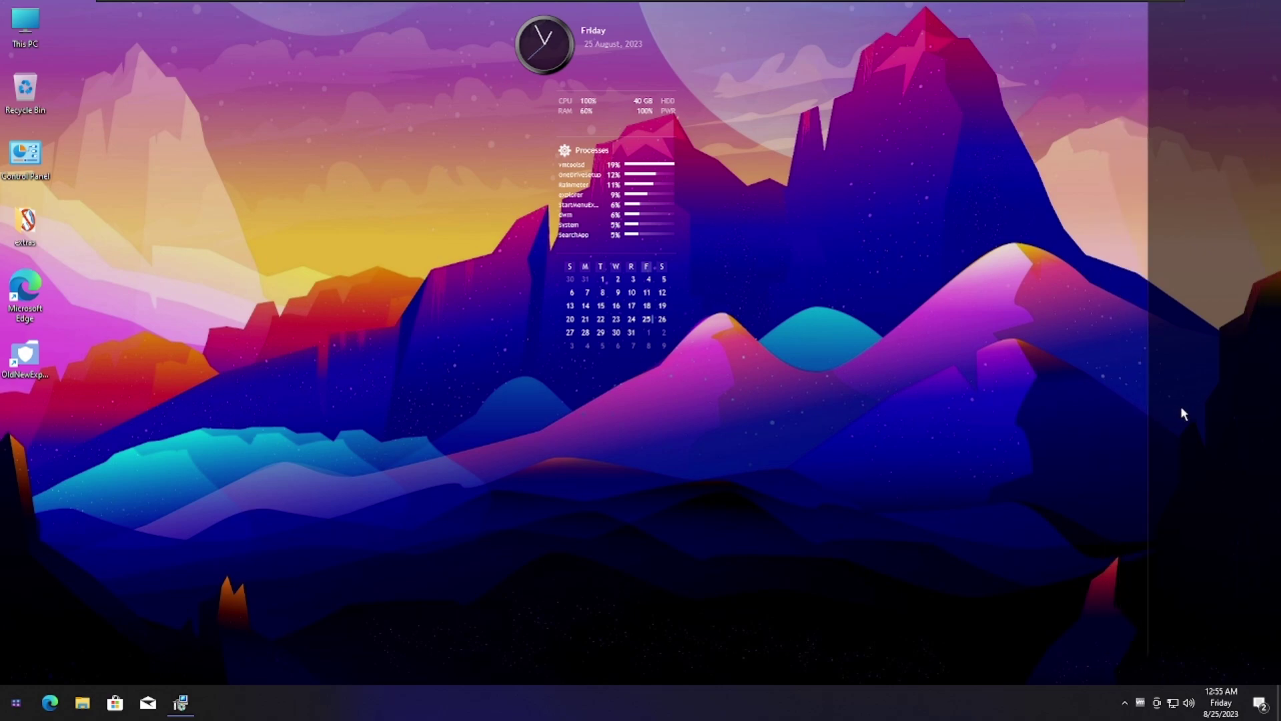
pyautogui.moveTo(583, 57); pyautogui.dragTo(1205, 48)
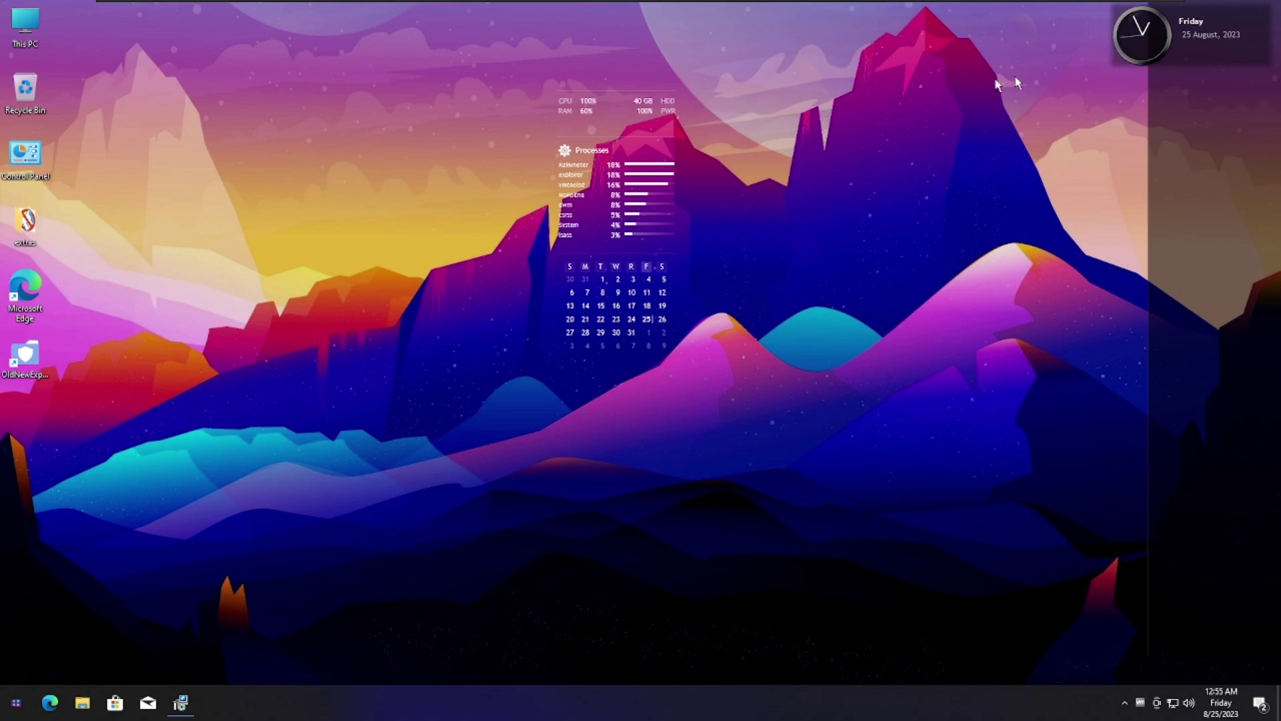
pyautogui.moveTo(621, 113); pyautogui.dragTo(1223, 90)
pyautogui.moveTo(665, 186); pyautogui.dragTo(1268, 190)
pyautogui.moveTo(610, 292); pyautogui.dragTo(1233, 299)
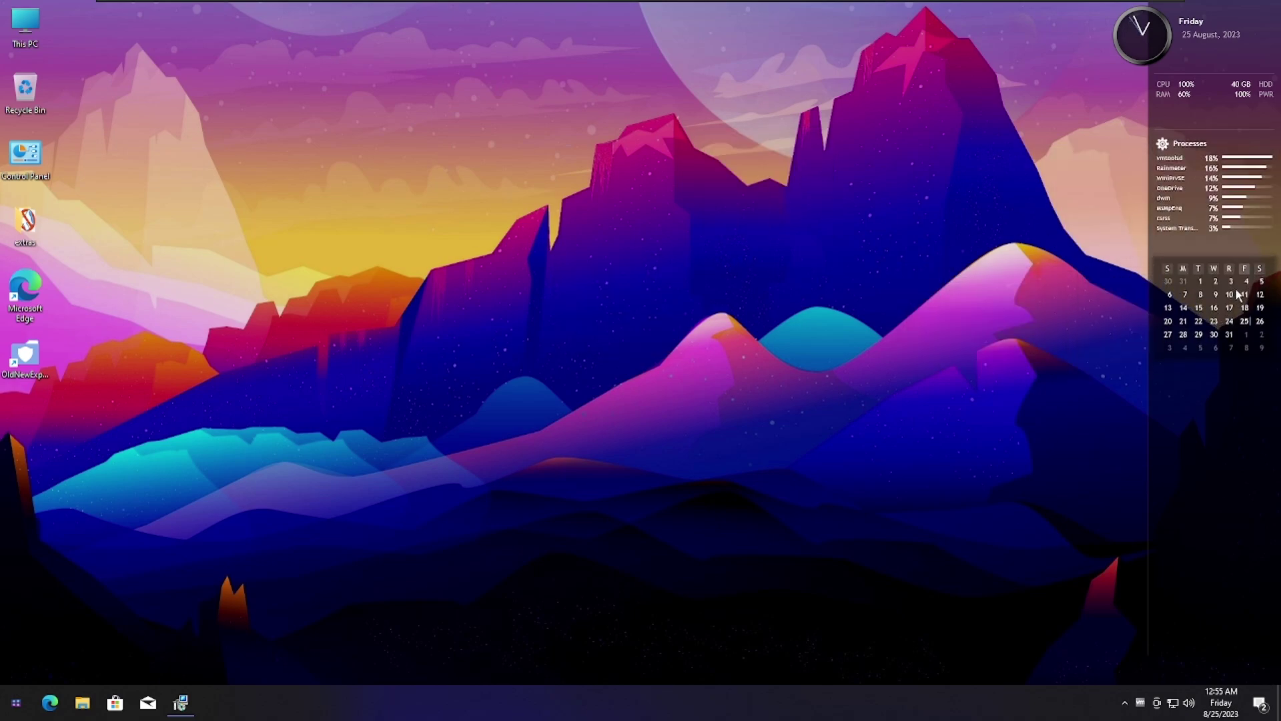
# - Open This PC in File Explorer and finish the VMware Tools Setup wizard
pyautogui.press('super')
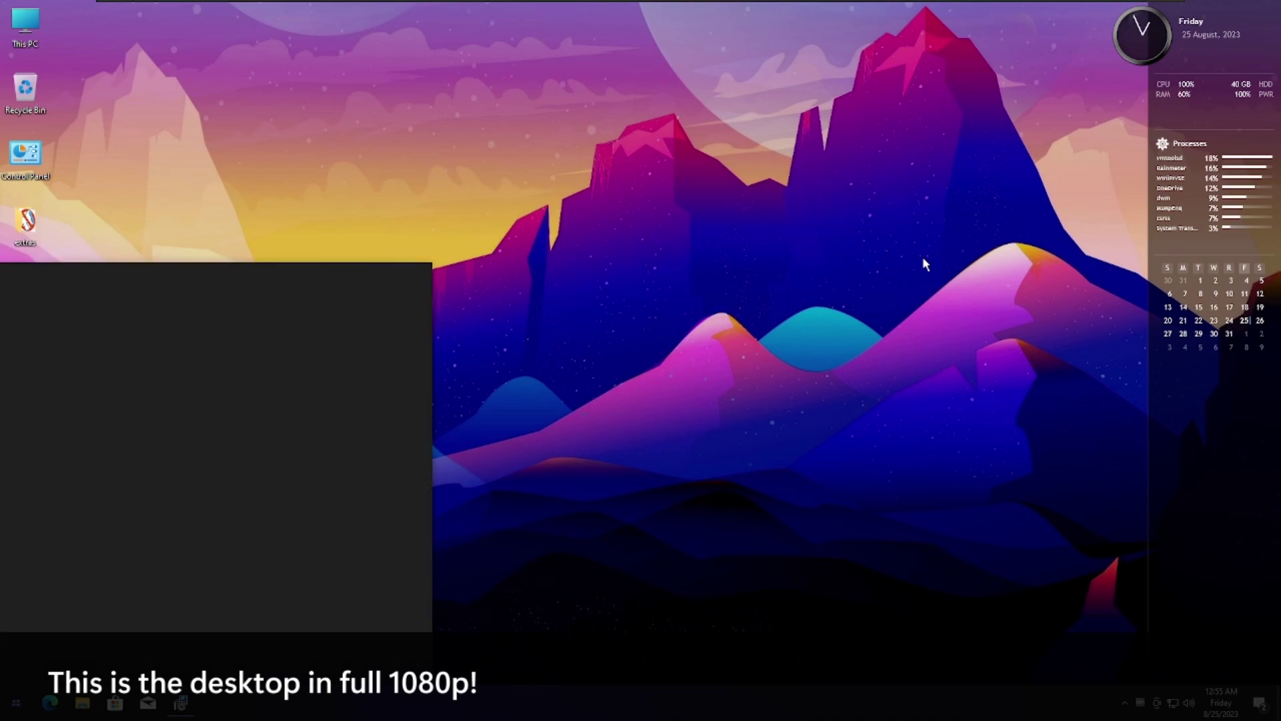
pyautogui.press('super')
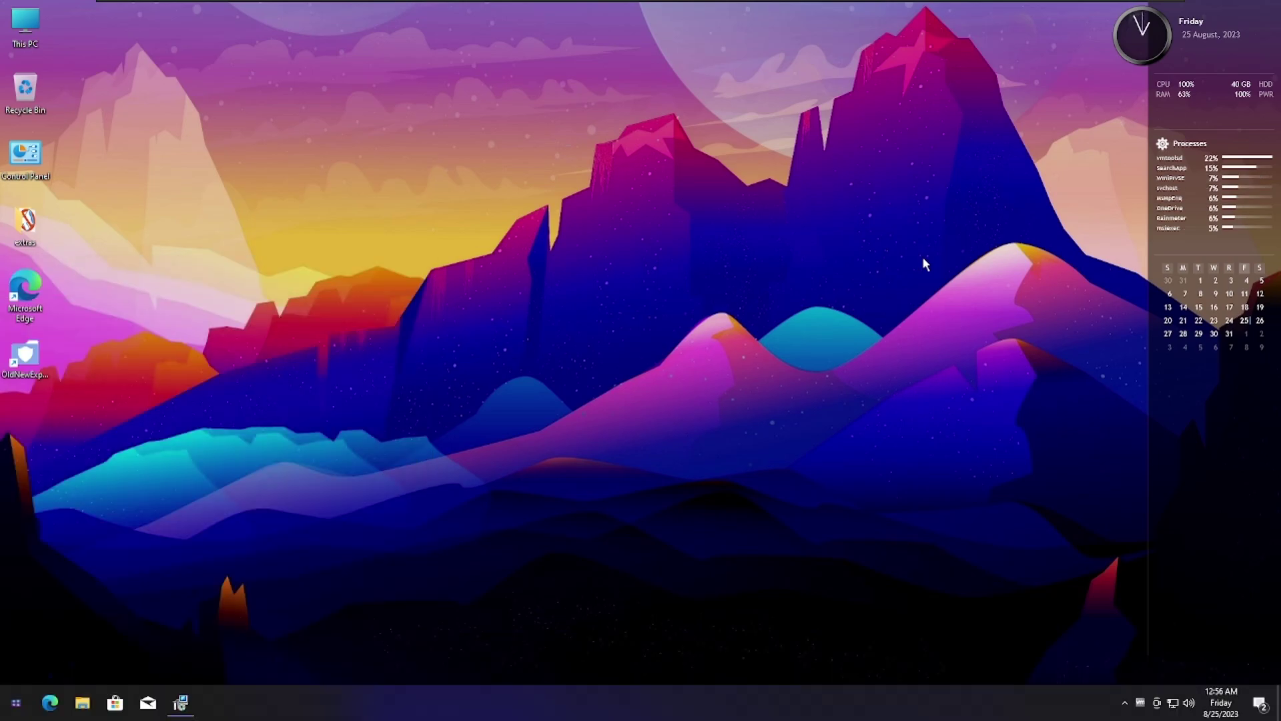
pyautogui.press('super+e')
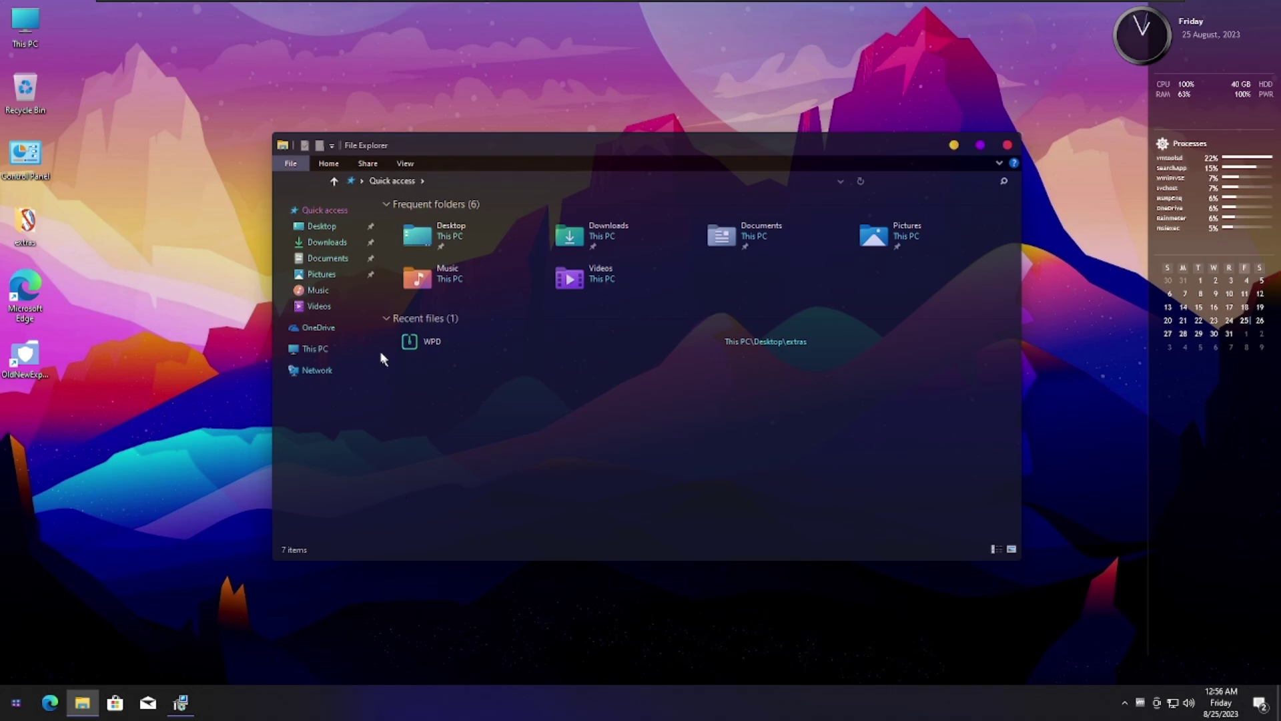
pyautogui.click(315, 349)
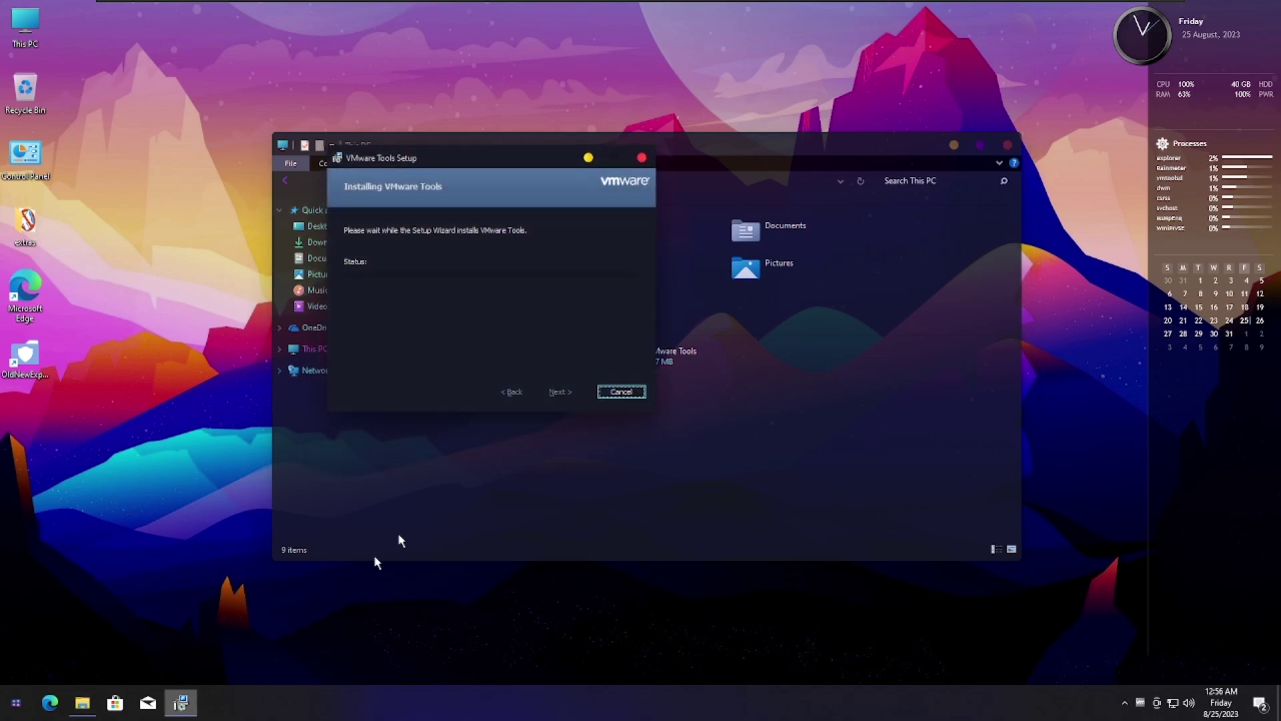
pyautogui.click(709, 450)
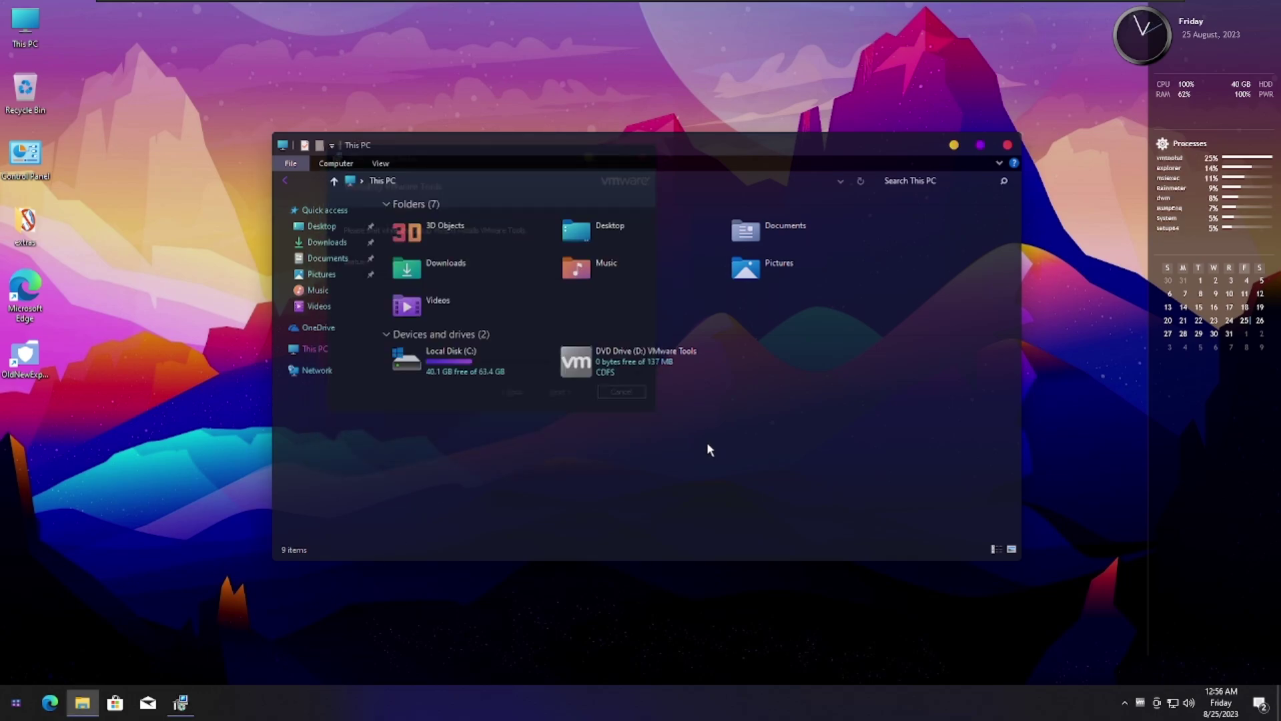
pyautogui.press('super')
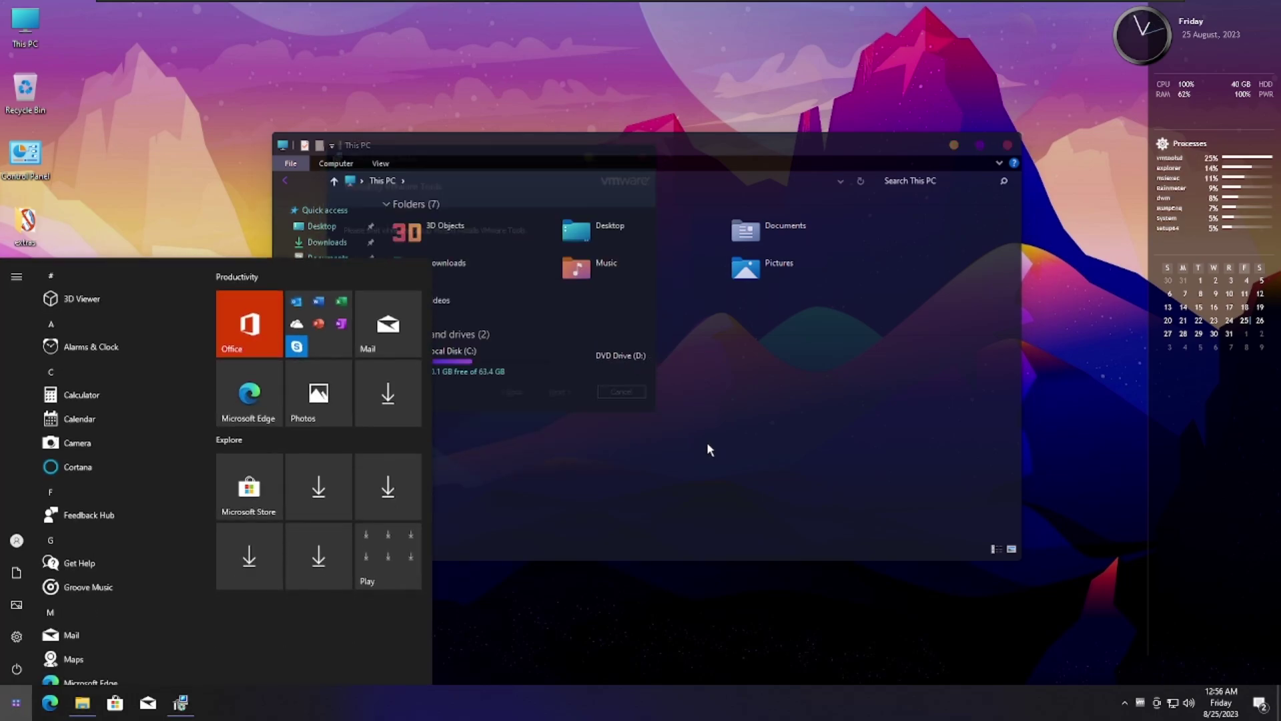
pyautogui.press('super')
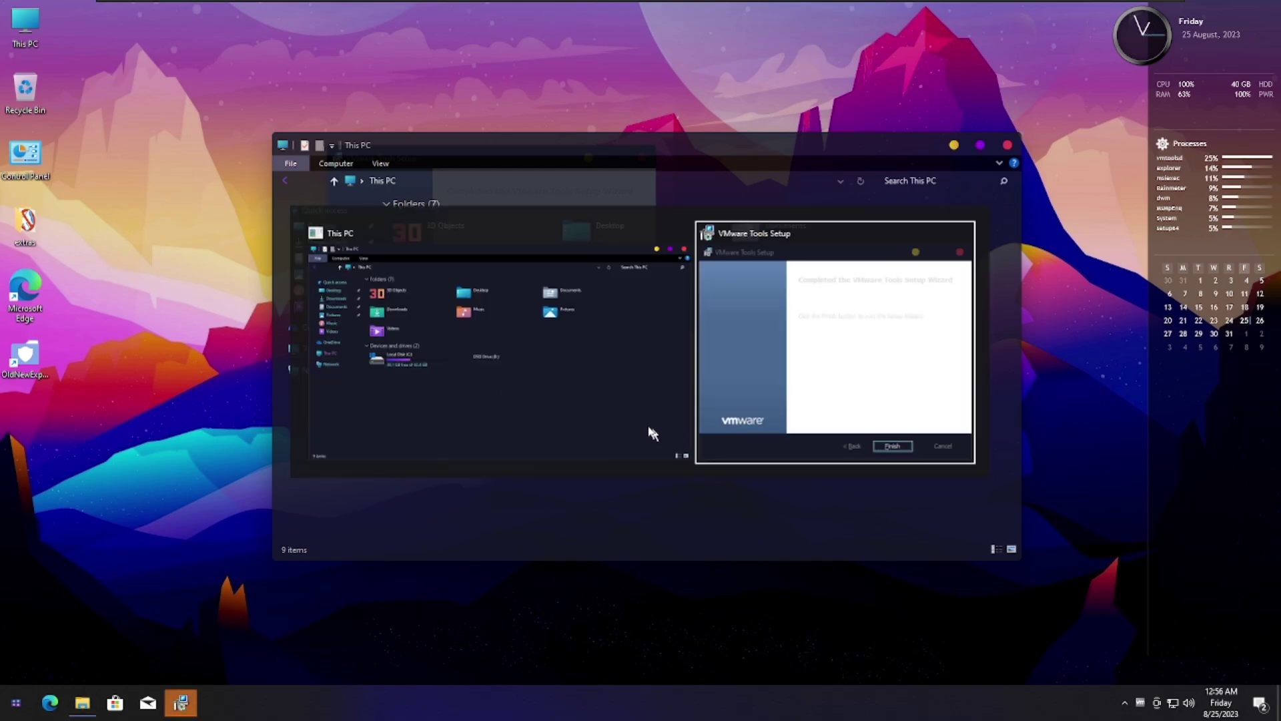
pyautogui.press('Return')
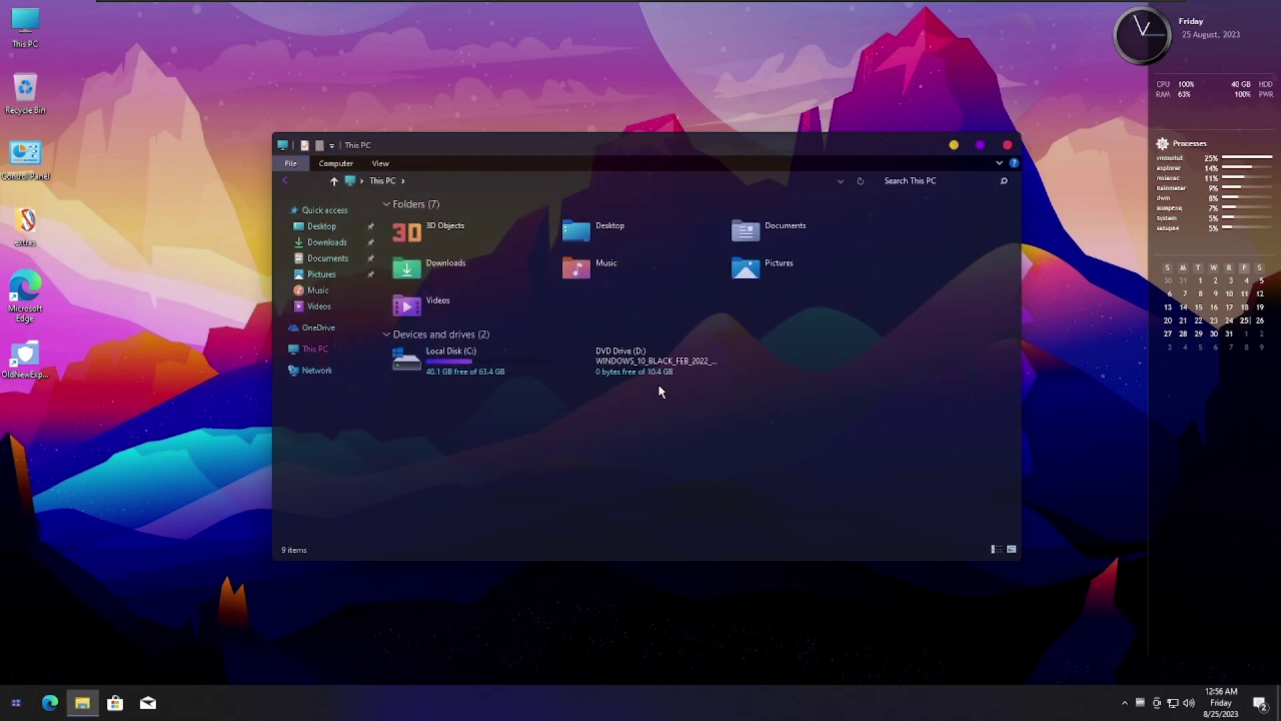
# - Open the DVD drive (D:) WINDOWS_10_BLACK_FEB_2022_X64 from This PC
pyautogui.click(696, 381)
pyautogui.moveTo(656, 407); pyautogui.dragTo(674, 380)
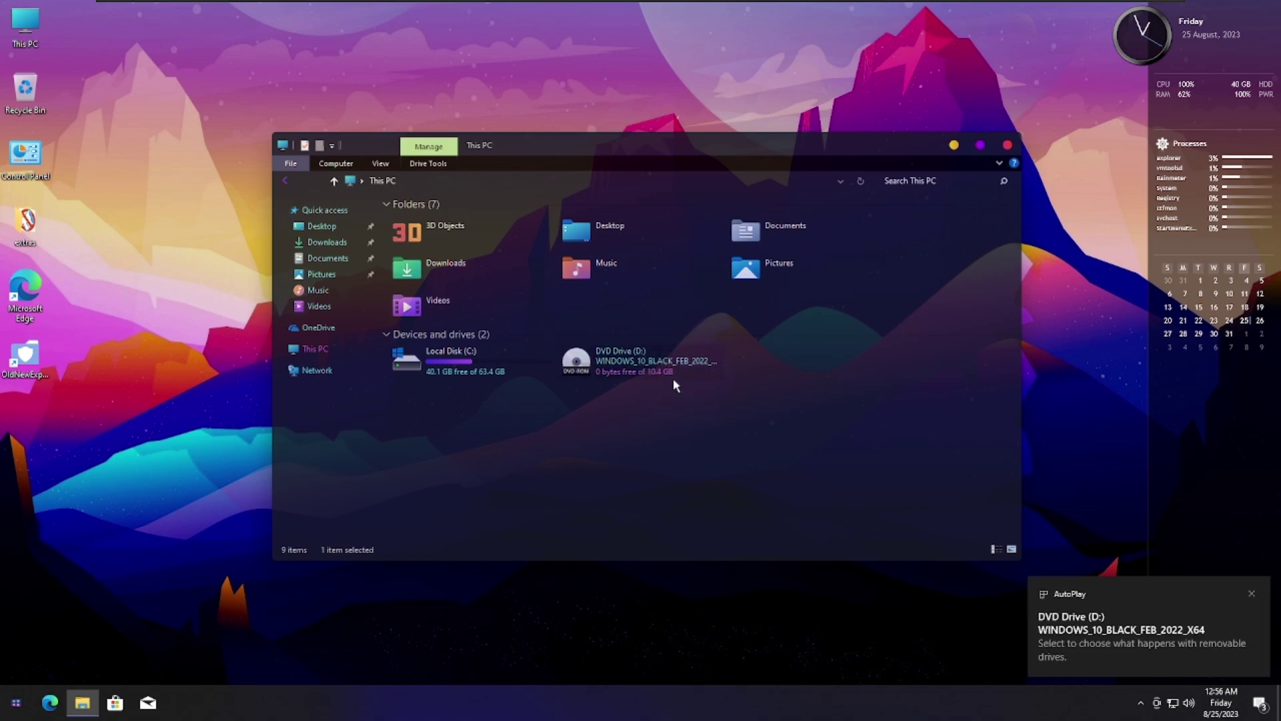
pyautogui.rightClick(673, 374)
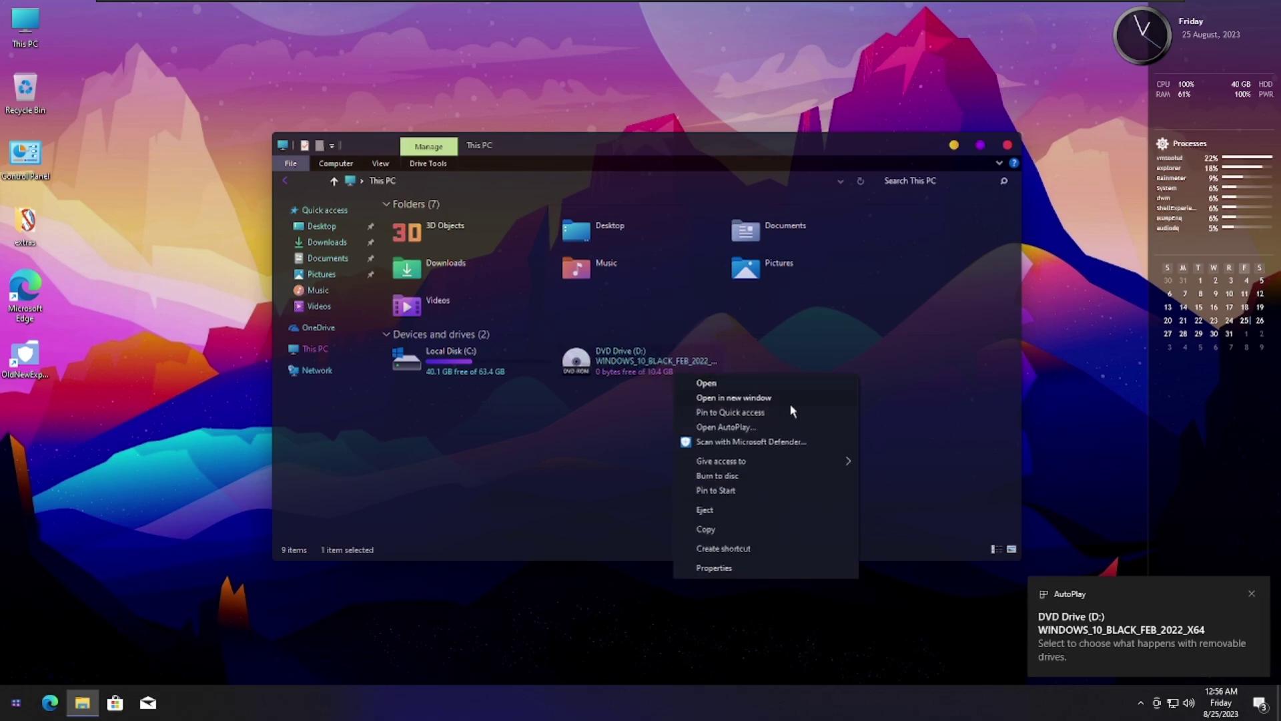
pyautogui.click(748, 384)
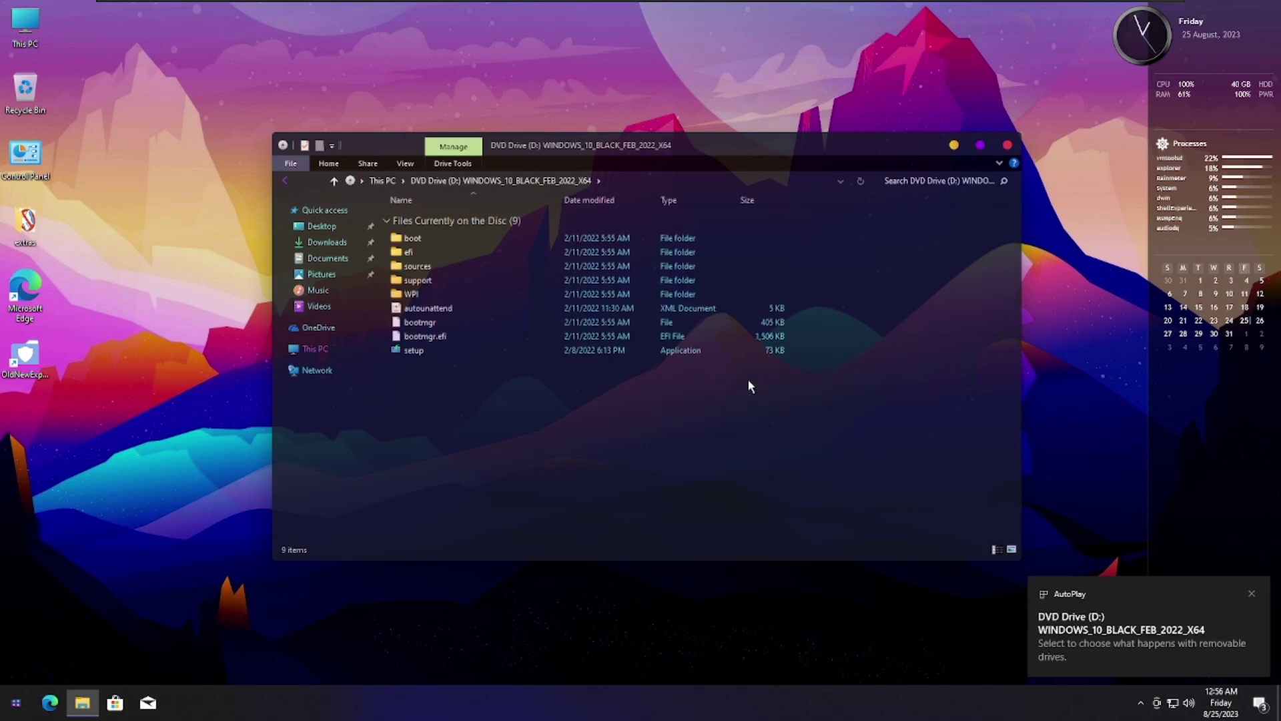
# - View the properties of the WPI folder on the installation disc and close the dialog
pyautogui.click(437, 290)
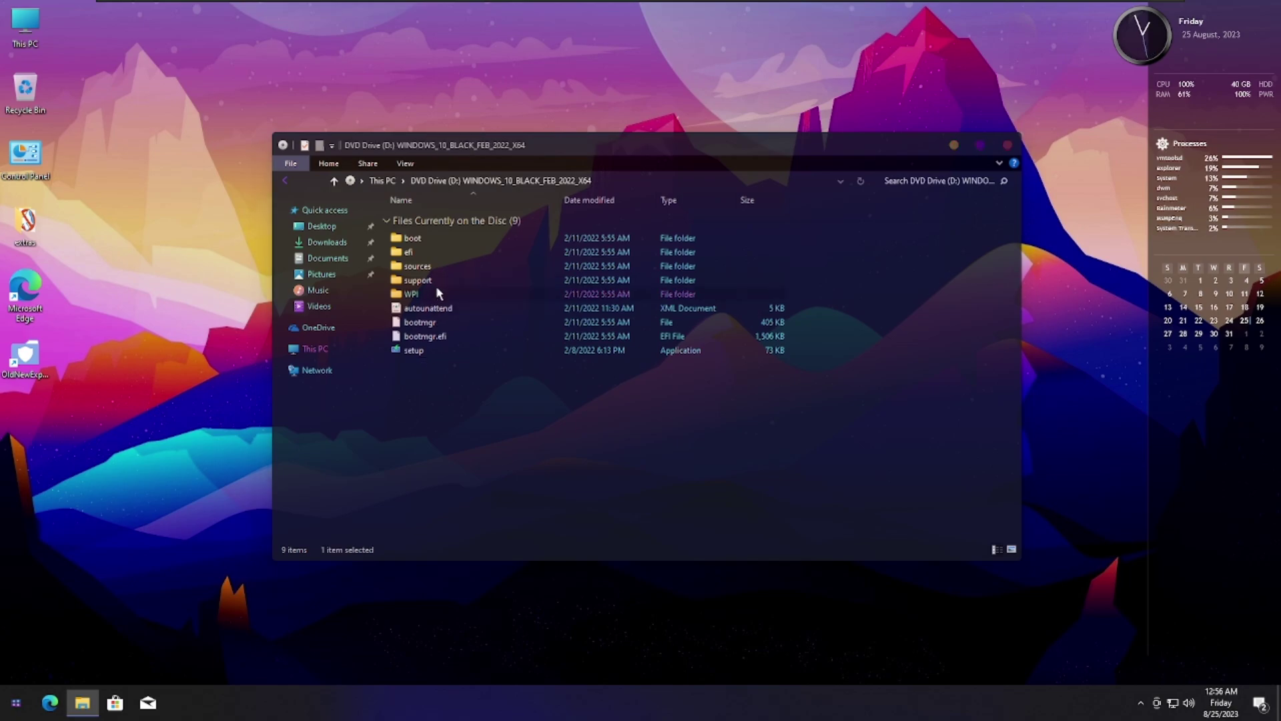
pyautogui.hotkey('alt', 'Return')
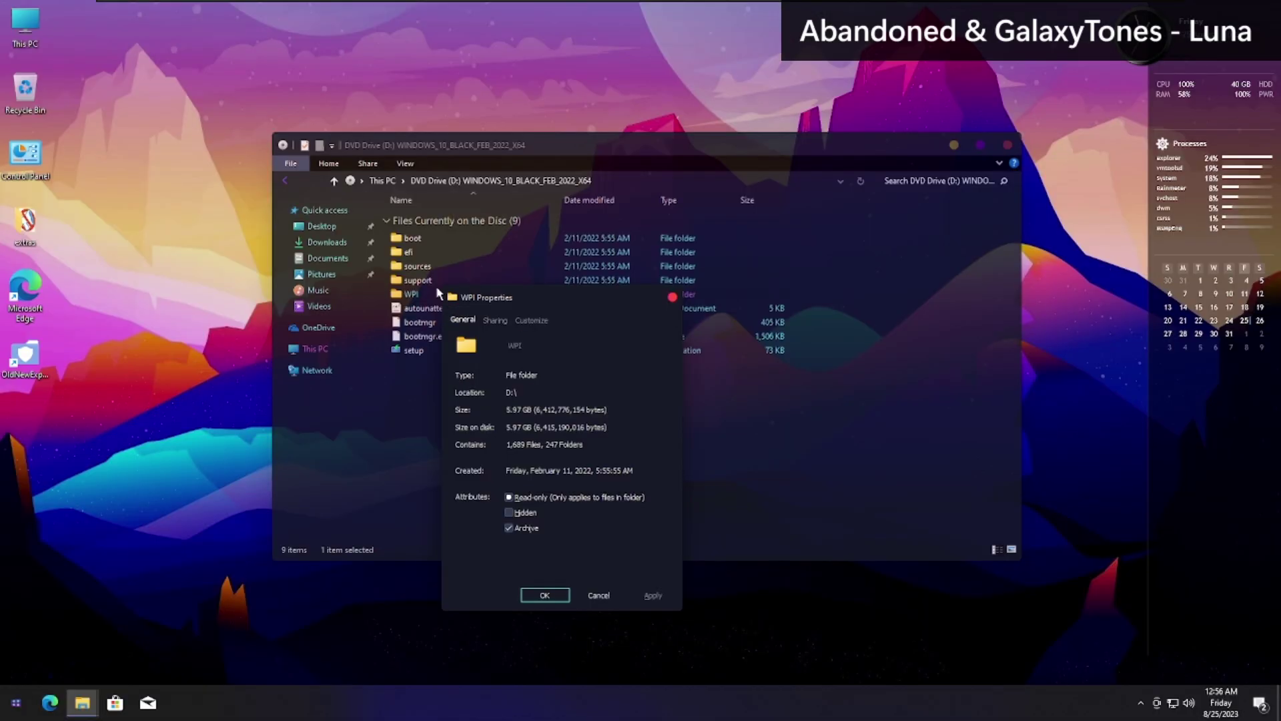
pyautogui.press('Return')
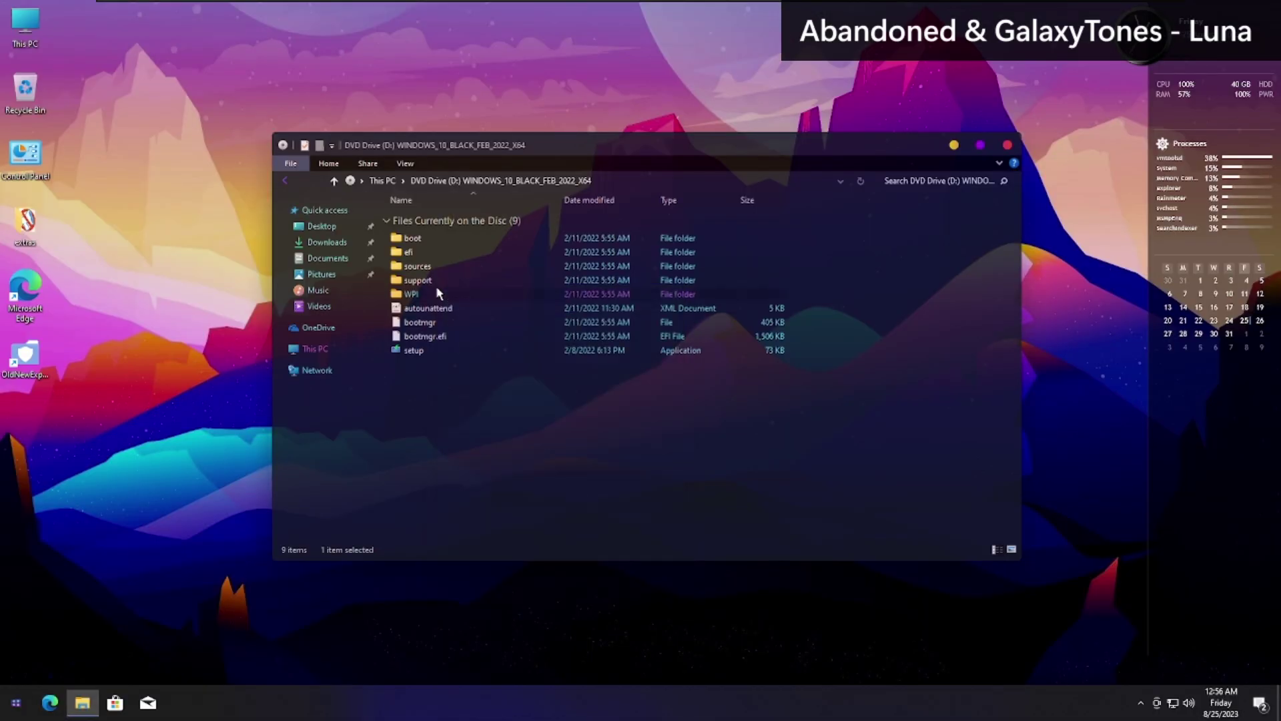
# - Open the WPI folder, launch the WPI application in it and dismiss the launcher's error dialog
pyautogui.press('Return')
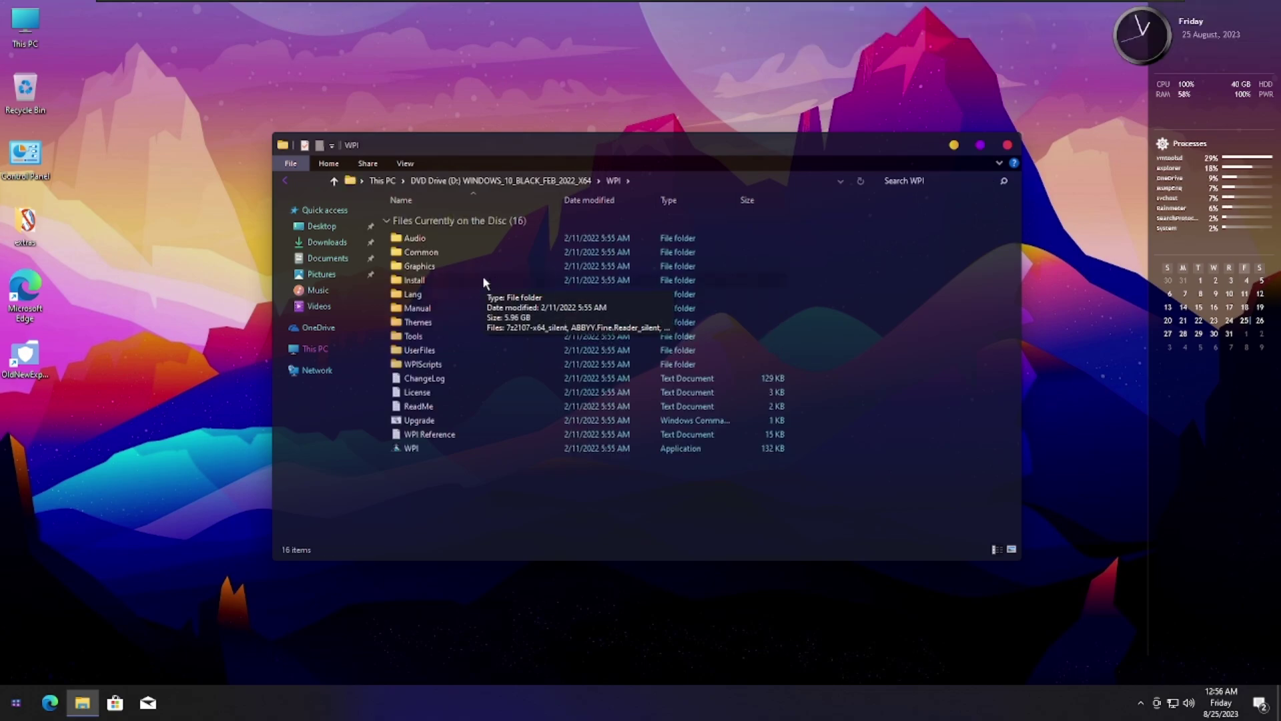
pyautogui.click(435, 452)
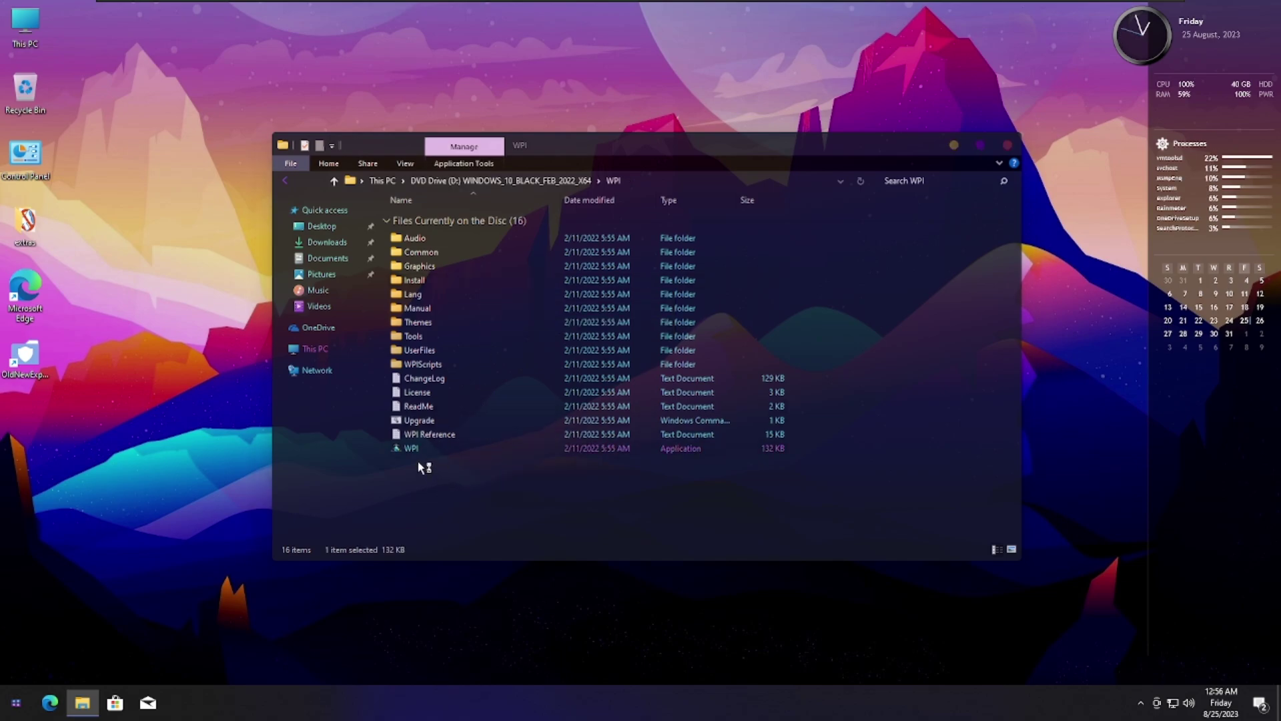
pyautogui.moveTo(422, 496); pyautogui.dragTo(467, 453)
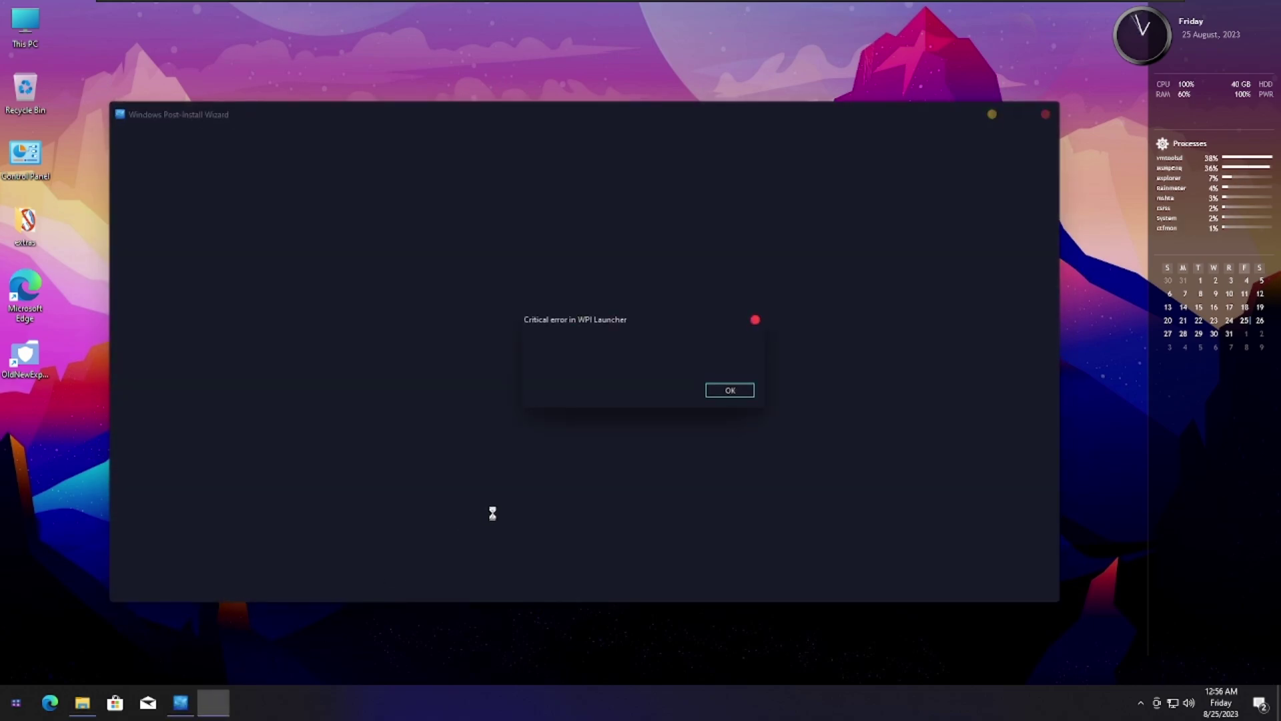
pyautogui.click(731, 387)
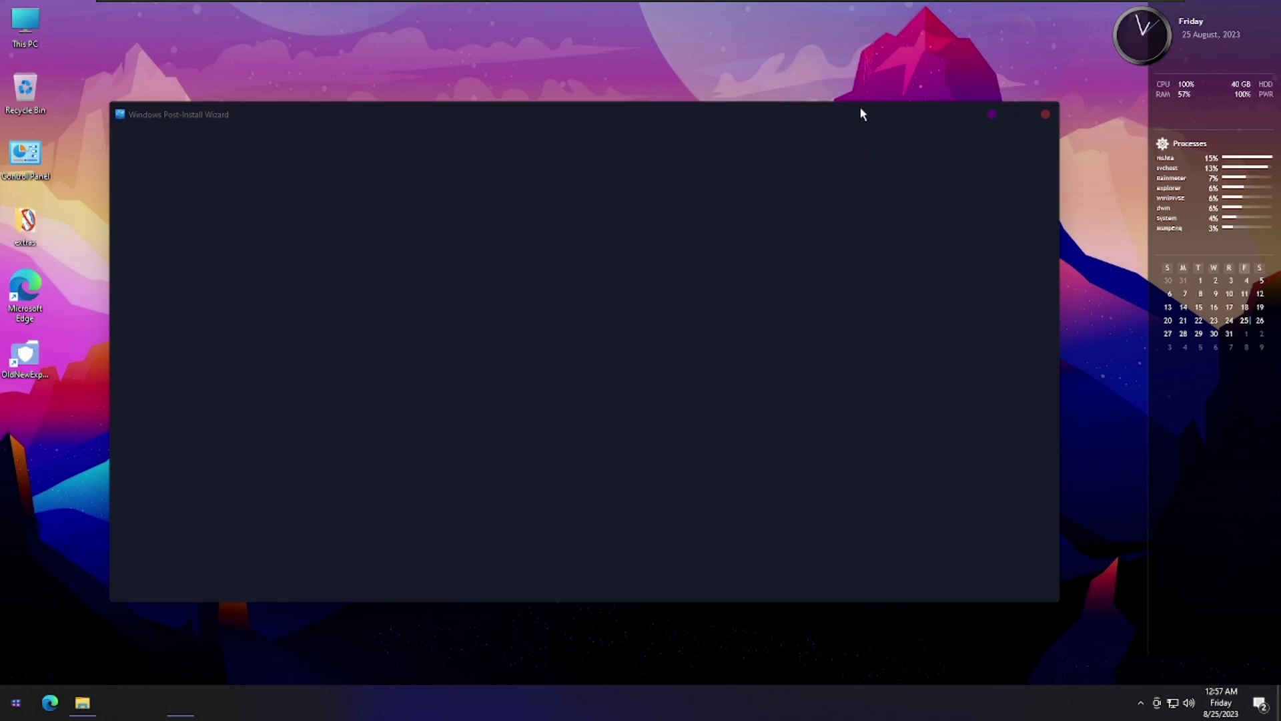
# - Bring the Windows Post-Install Wizard to the front and view the options in its Selections list
pyautogui.hotkey('alt', 'Tab')
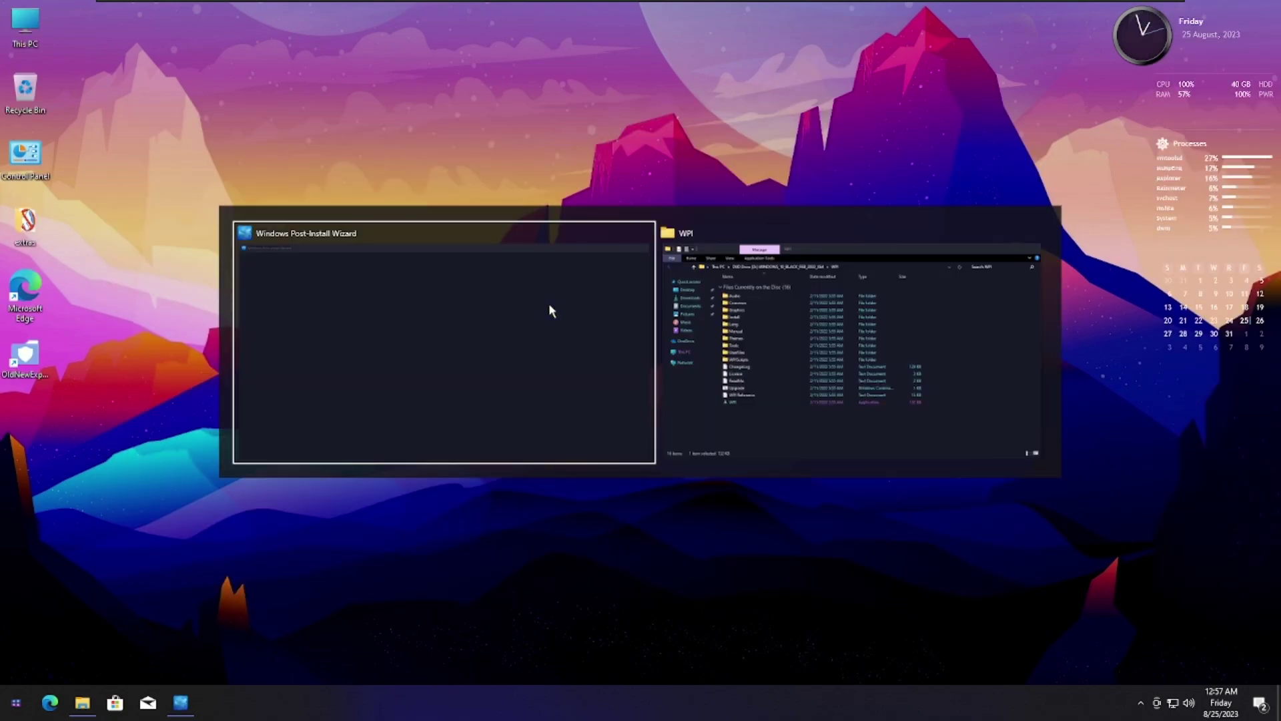
pyautogui.click(549, 306)
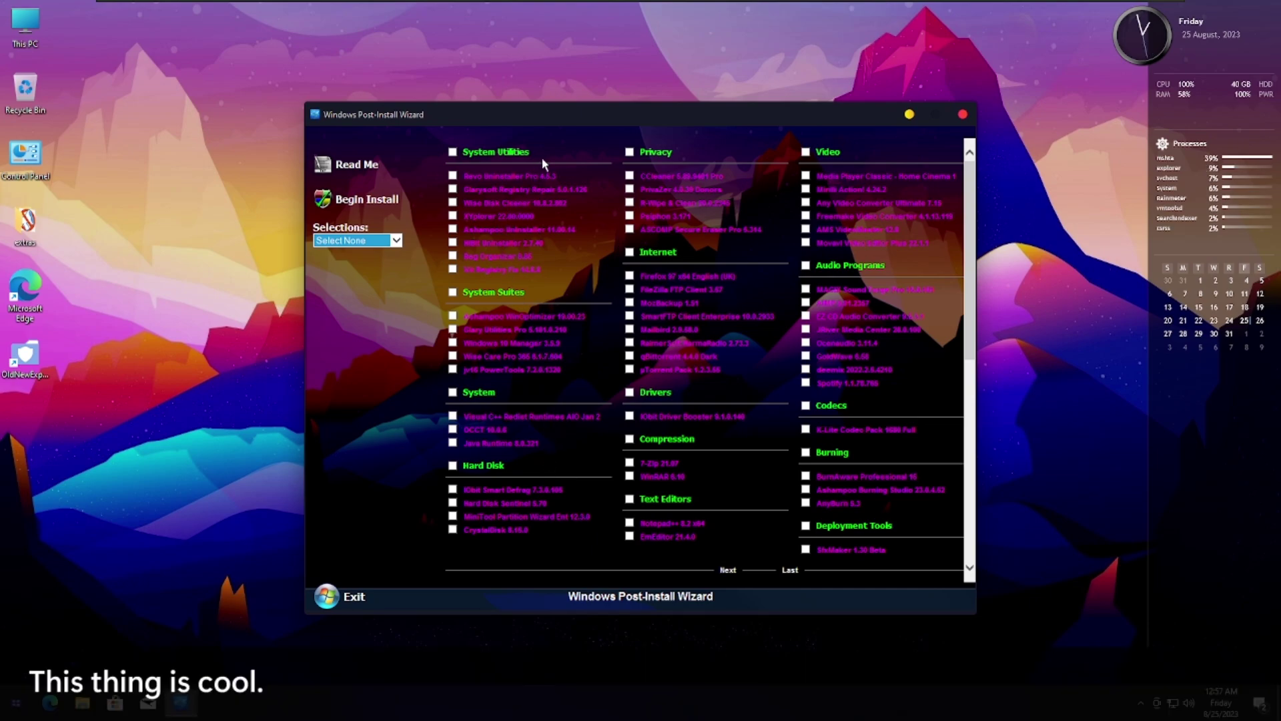
pyautogui.click(383, 242)
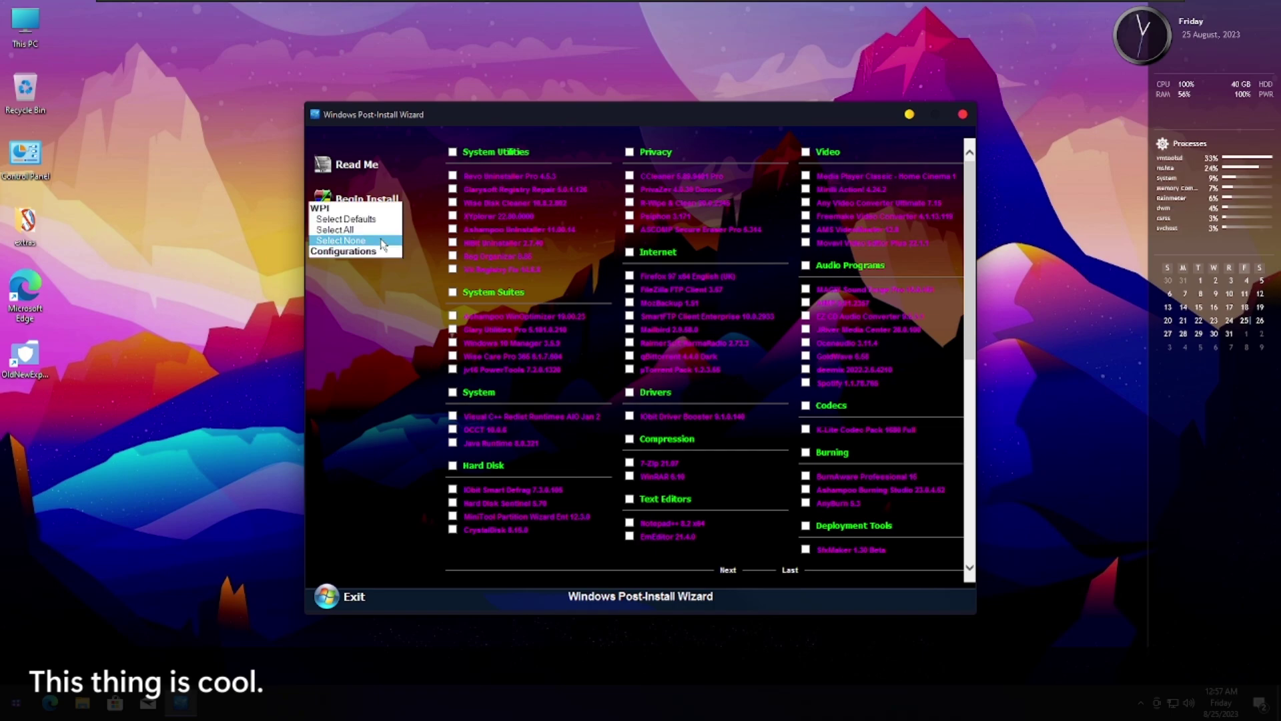
pyautogui.click(370, 274)
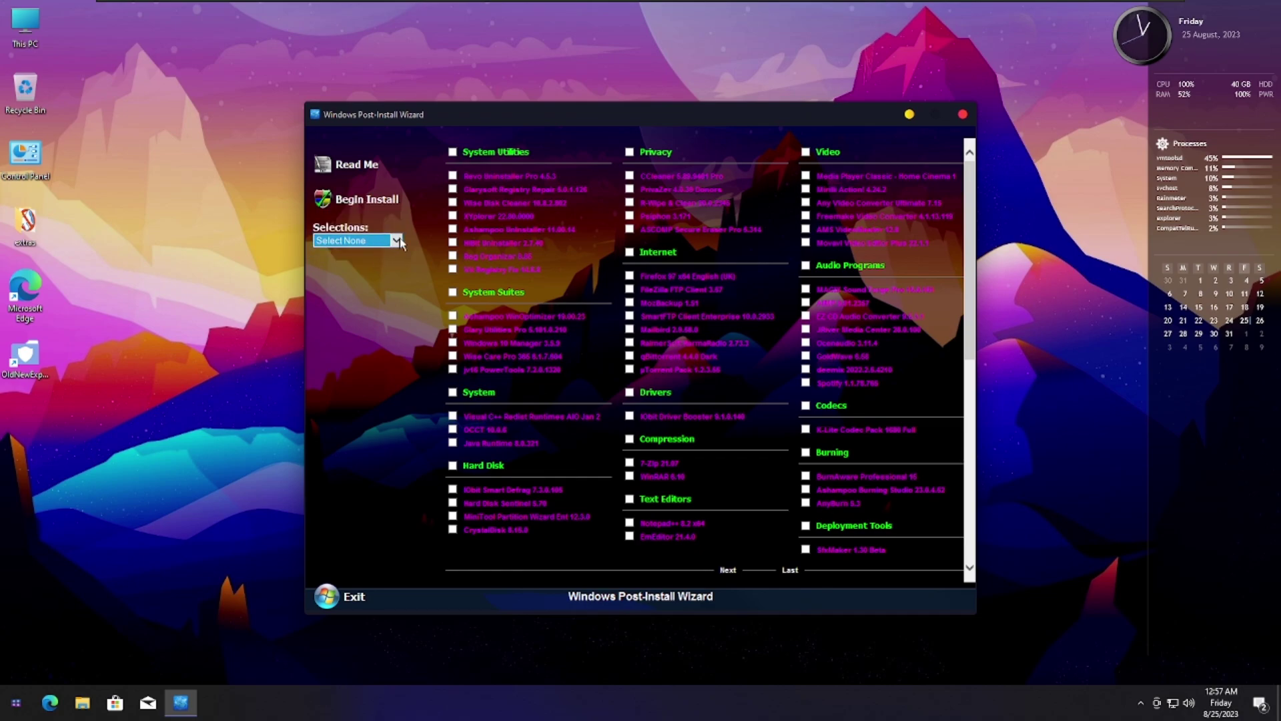
# - Choose Select None in the Selections list and close the Windows Post-Install Wizard
pyautogui.click(403, 246)
pyautogui.click(371, 252)
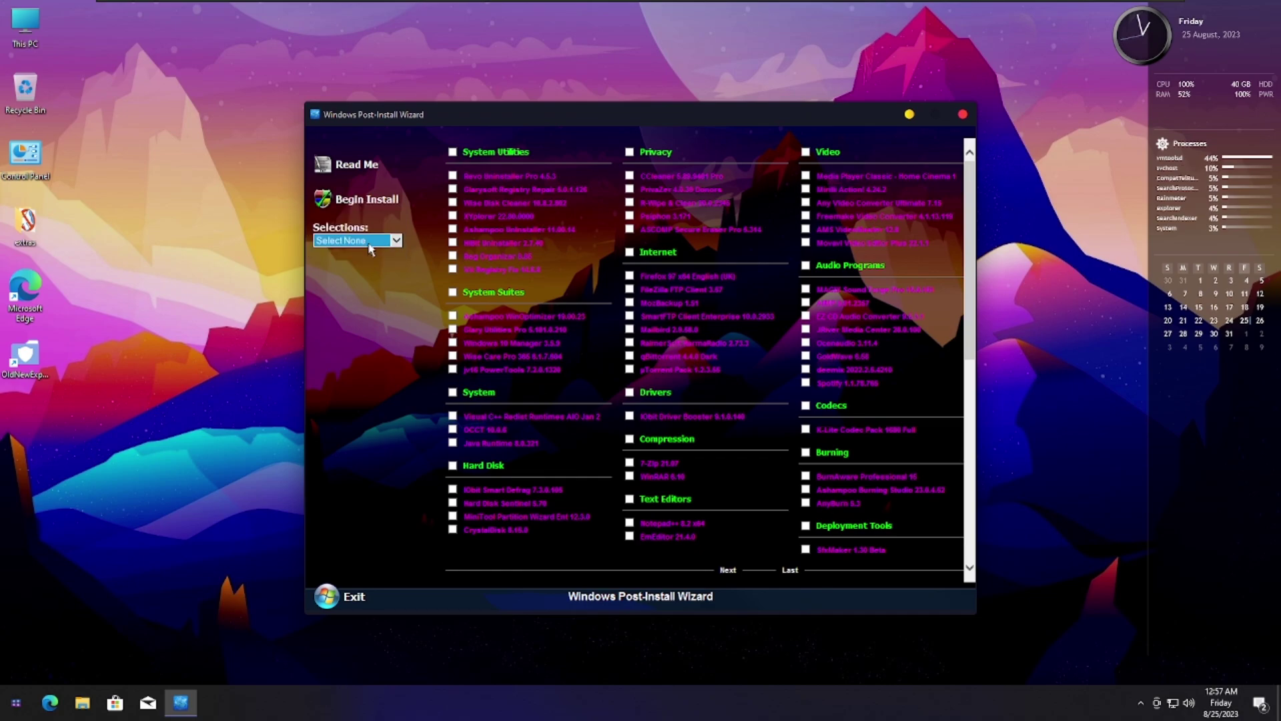
pyautogui.click(367, 251)
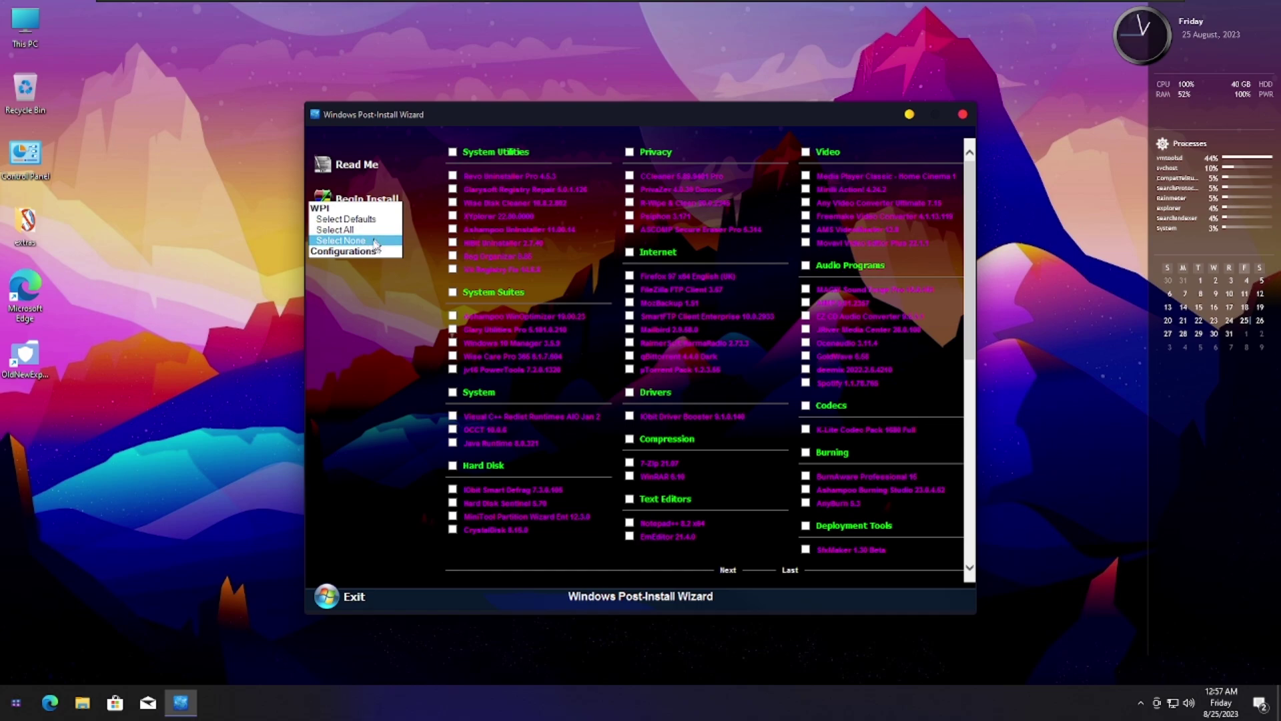
pyautogui.click(374, 242)
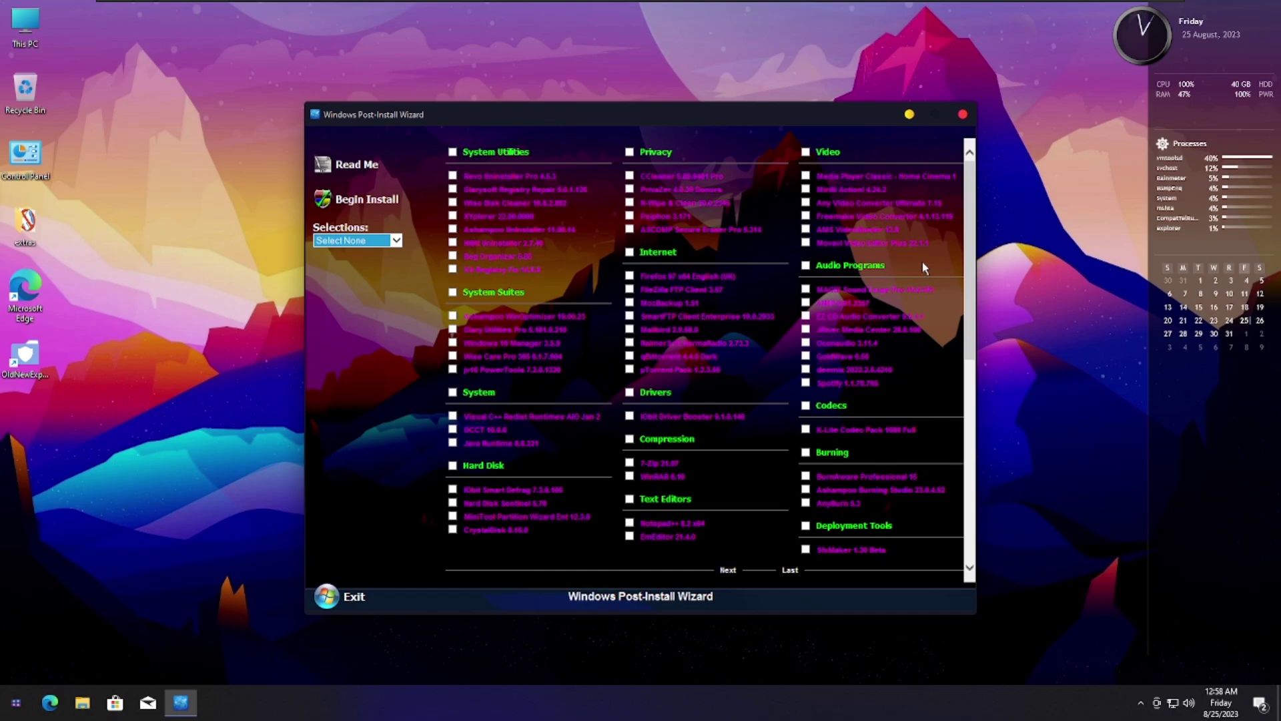
pyautogui.hotkey('alt', 'F4')
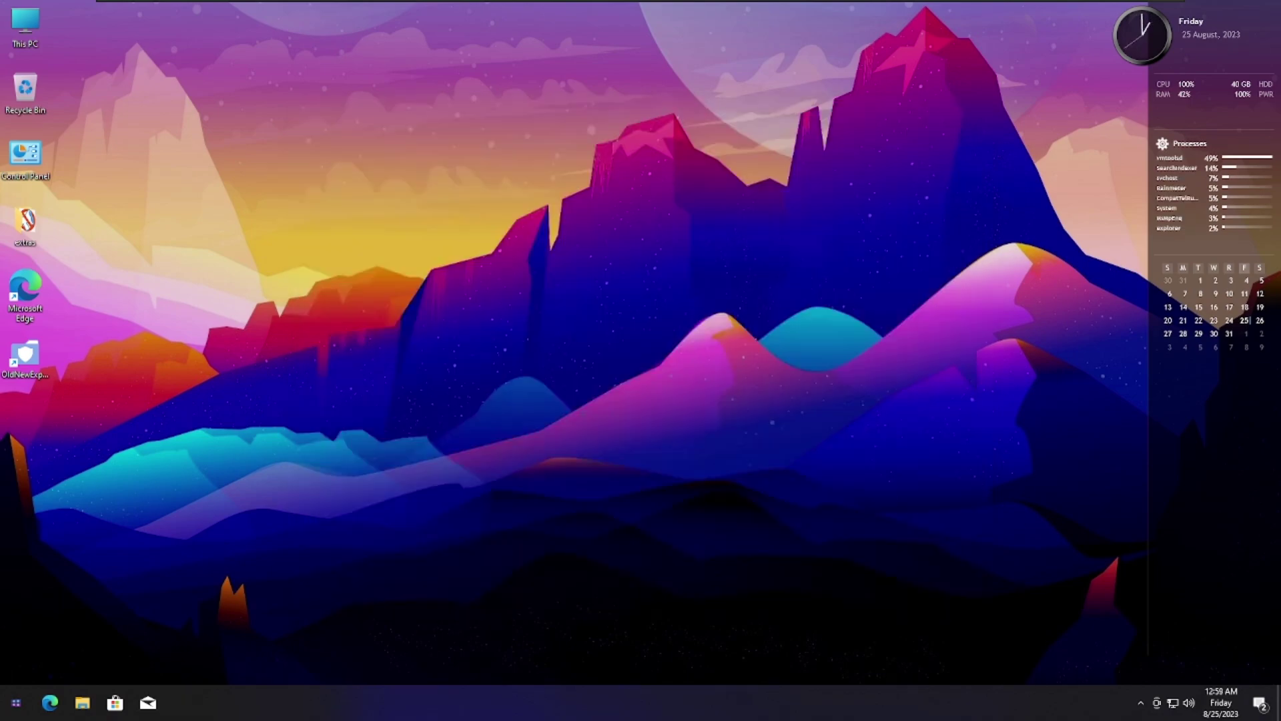
# - View the Start menu, open Windows Settings and enlarge its window
pyautogui.press('super')
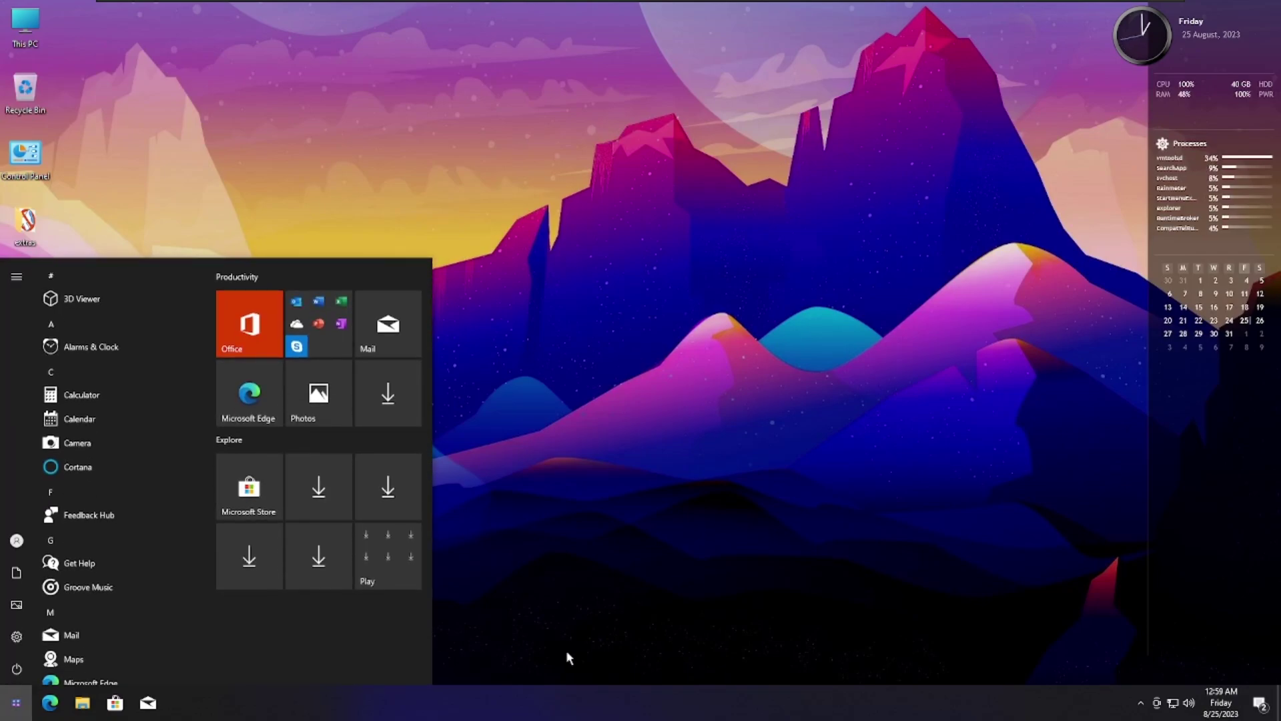
pyautogui.press('super+i')
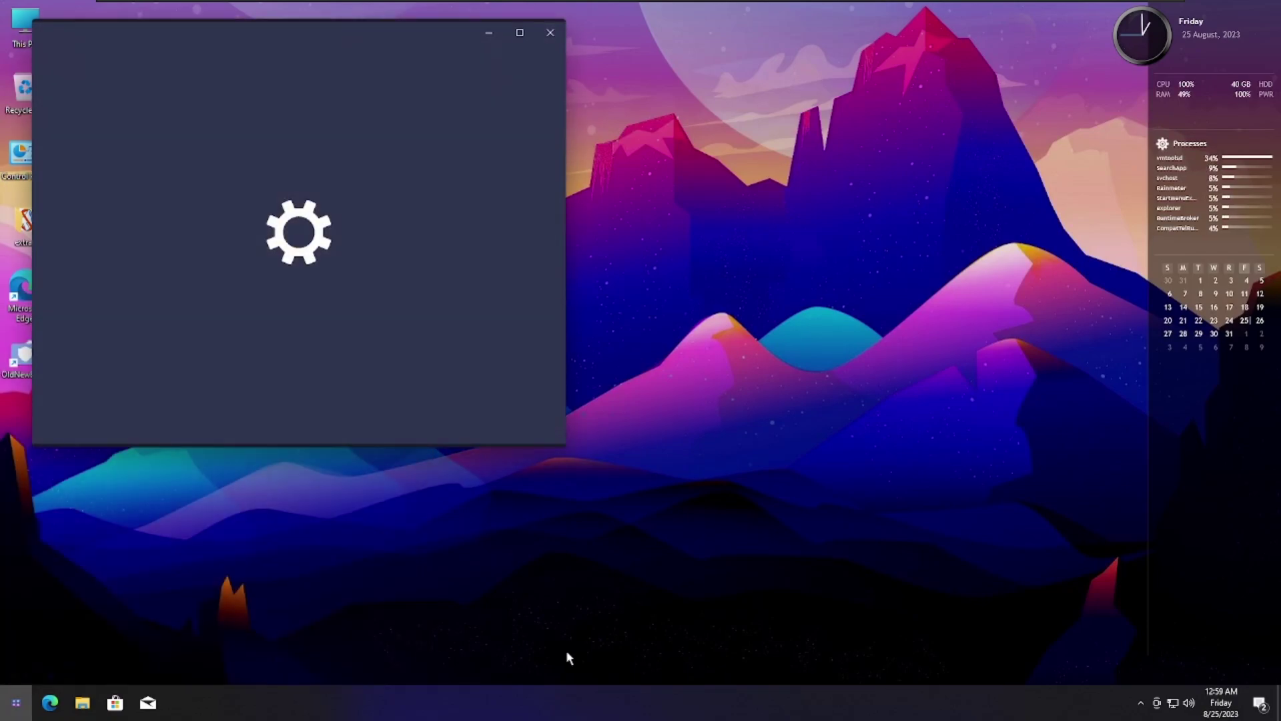
pyautogui.press('super')
pyautogui.press('super')
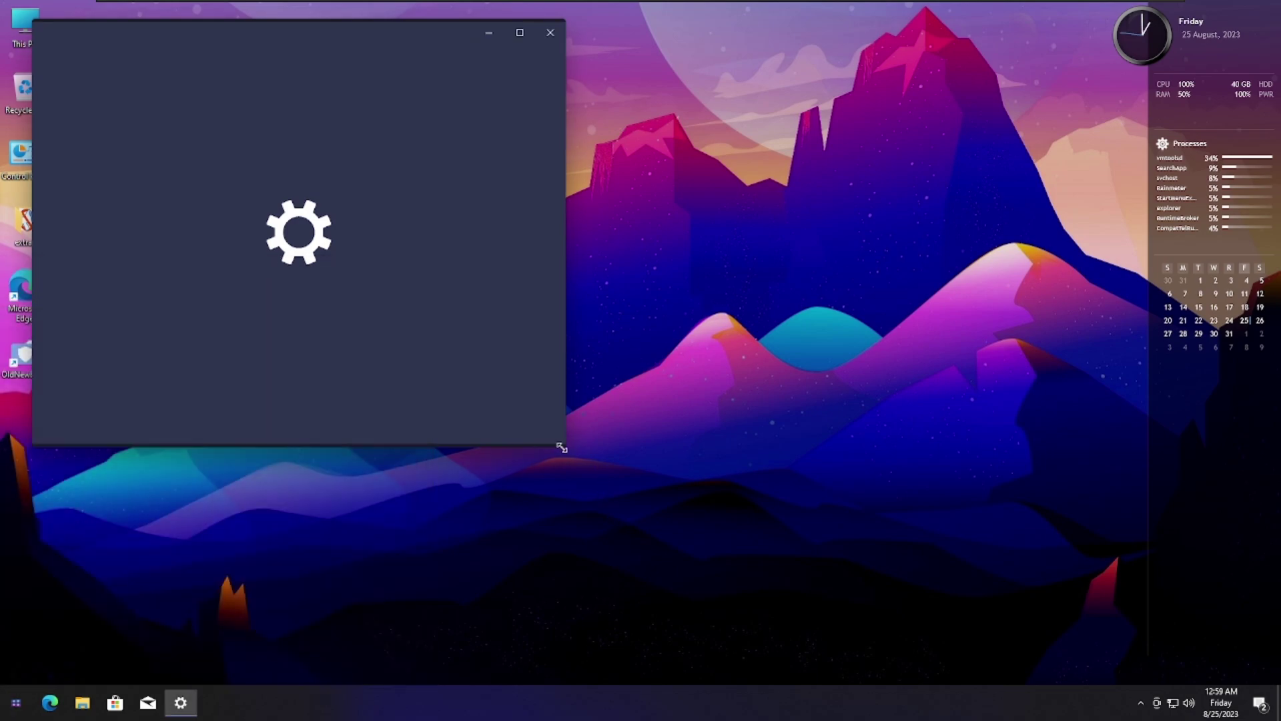
pyautogui.moveTo(565, 444); pyautogui.dragTo(806, 634)
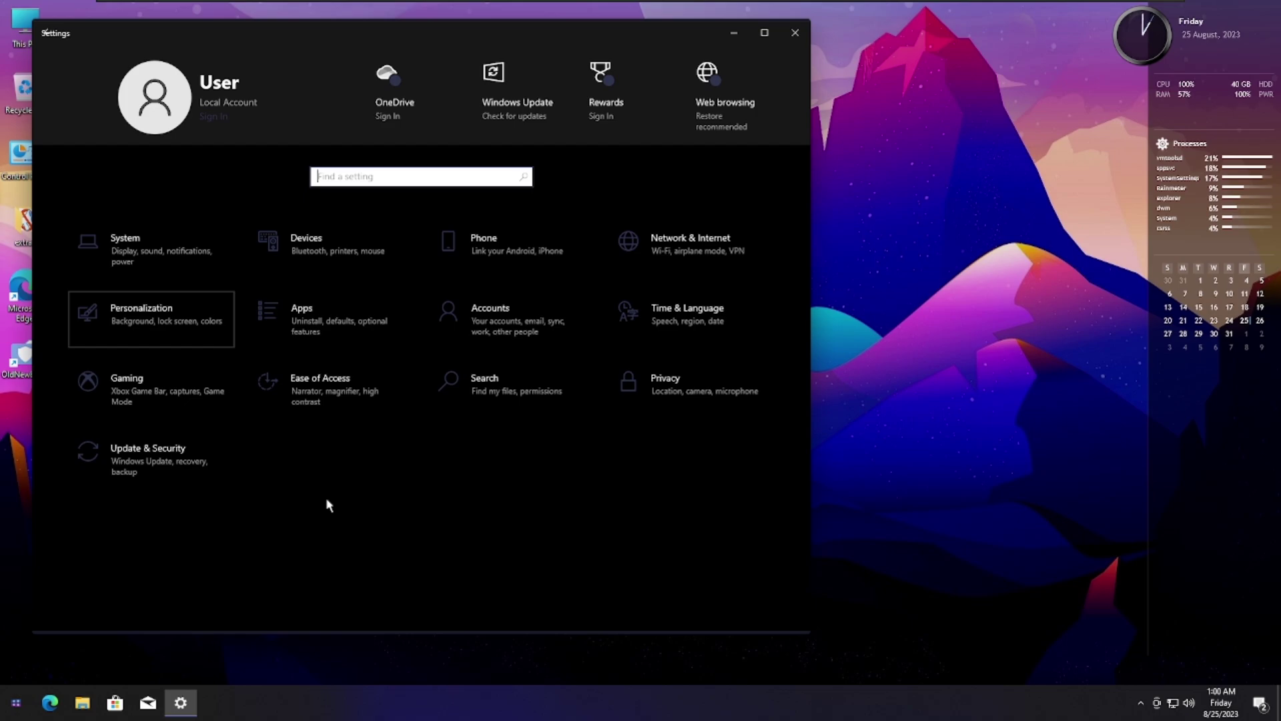
# - Turn on small taskbar buttons in the taskbar settings and close Settings
pyautogui.rightClick(342, 700)
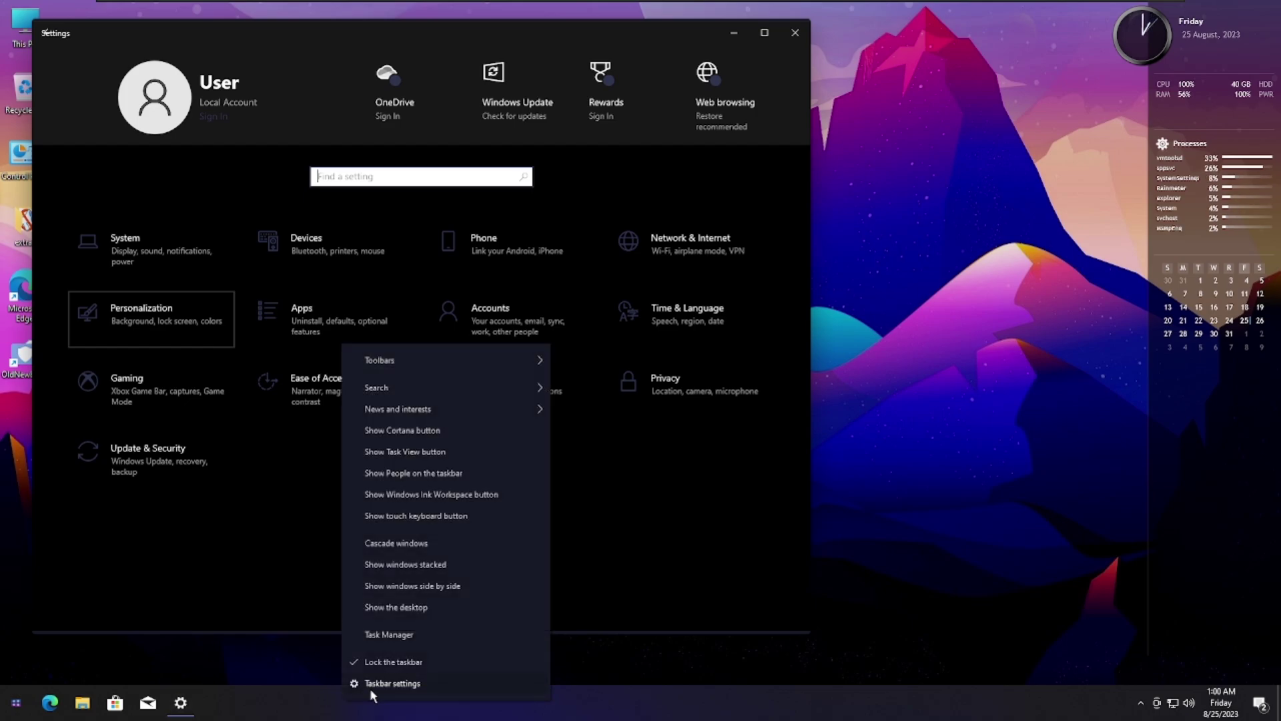
pyautogui.click(370, 687)
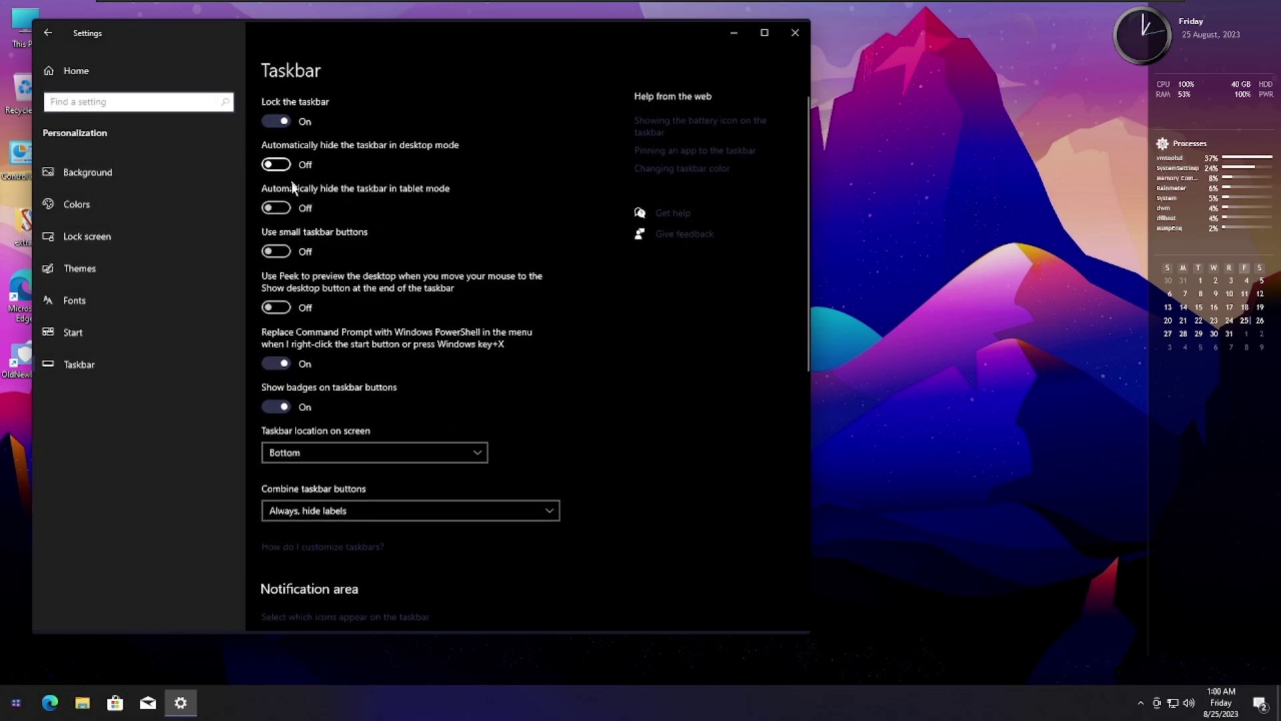
pyautogui.click(288, 254)
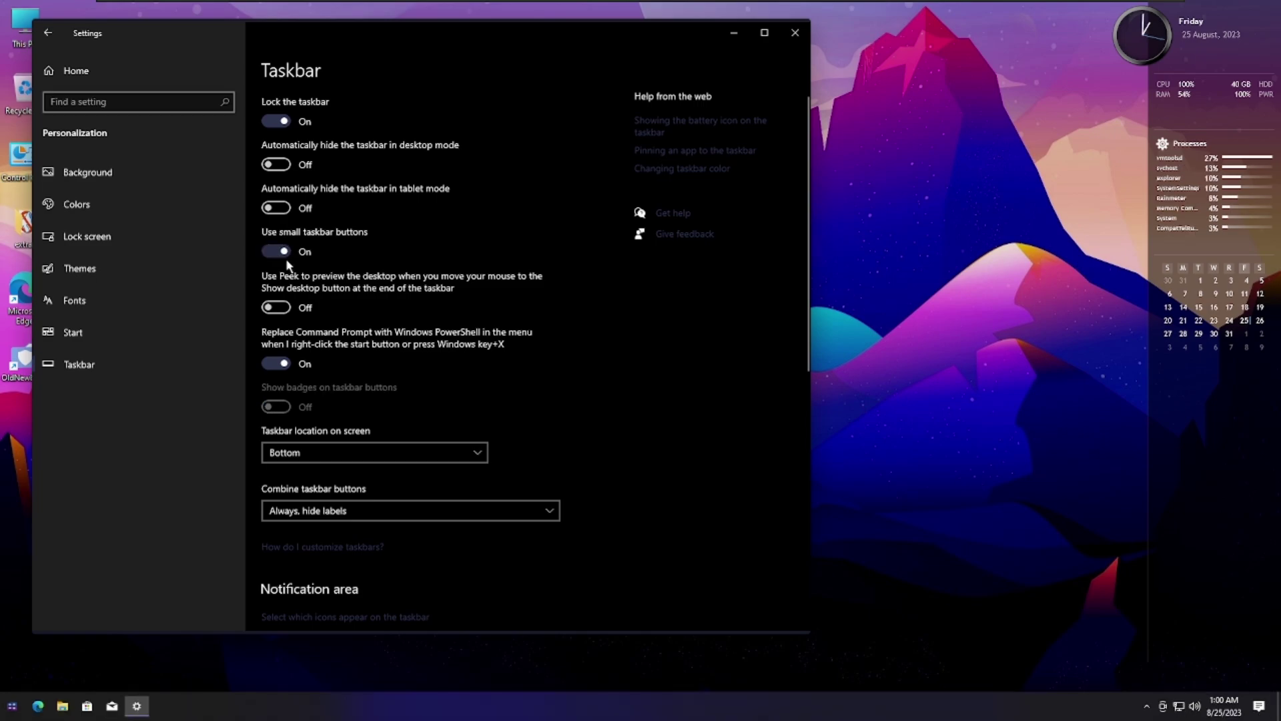
pyautogui.hotkey('alt', 'F4')
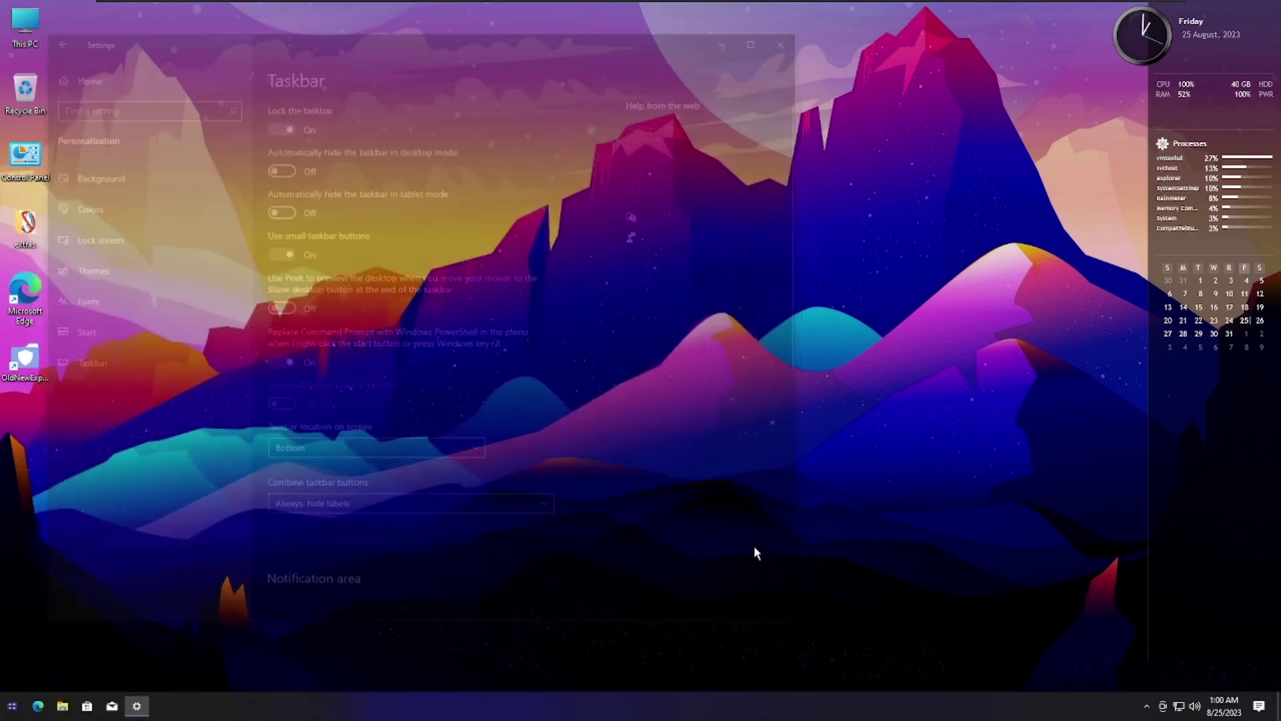
# - View the desktop background personalization settings and close the window
pyautogui.rightClick(612, 452)
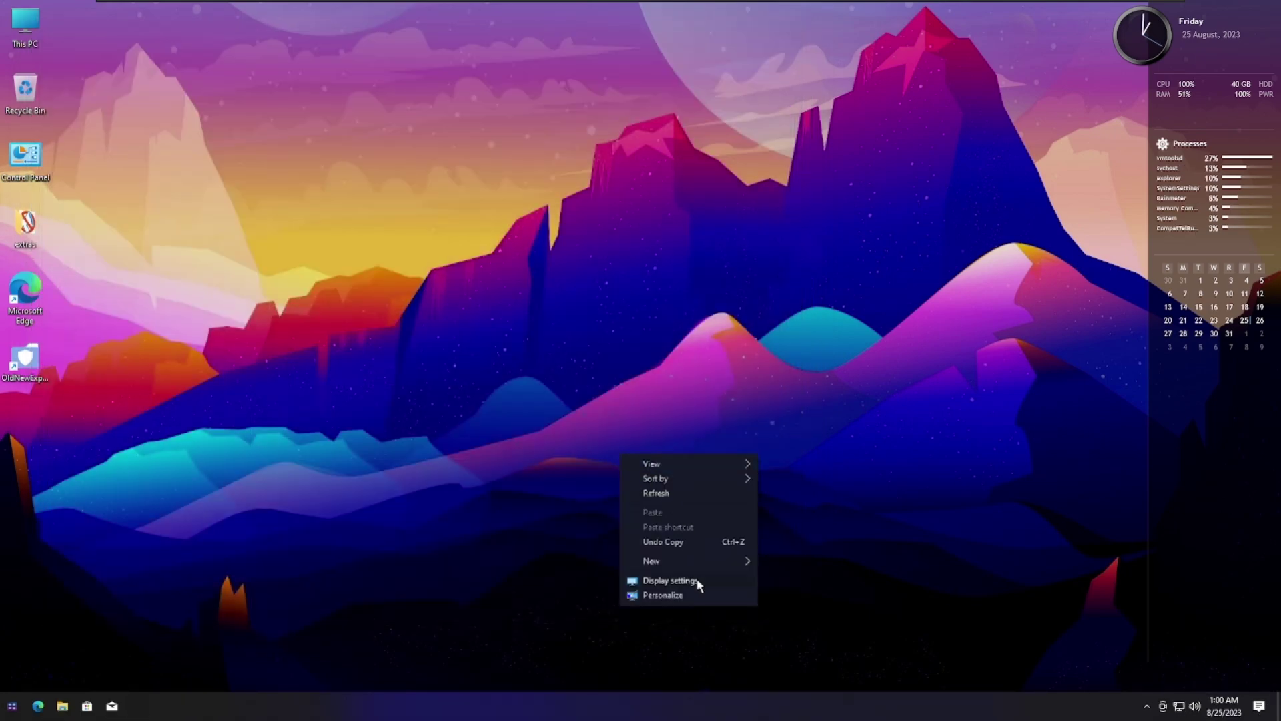
pyautogui.click(682, 596)
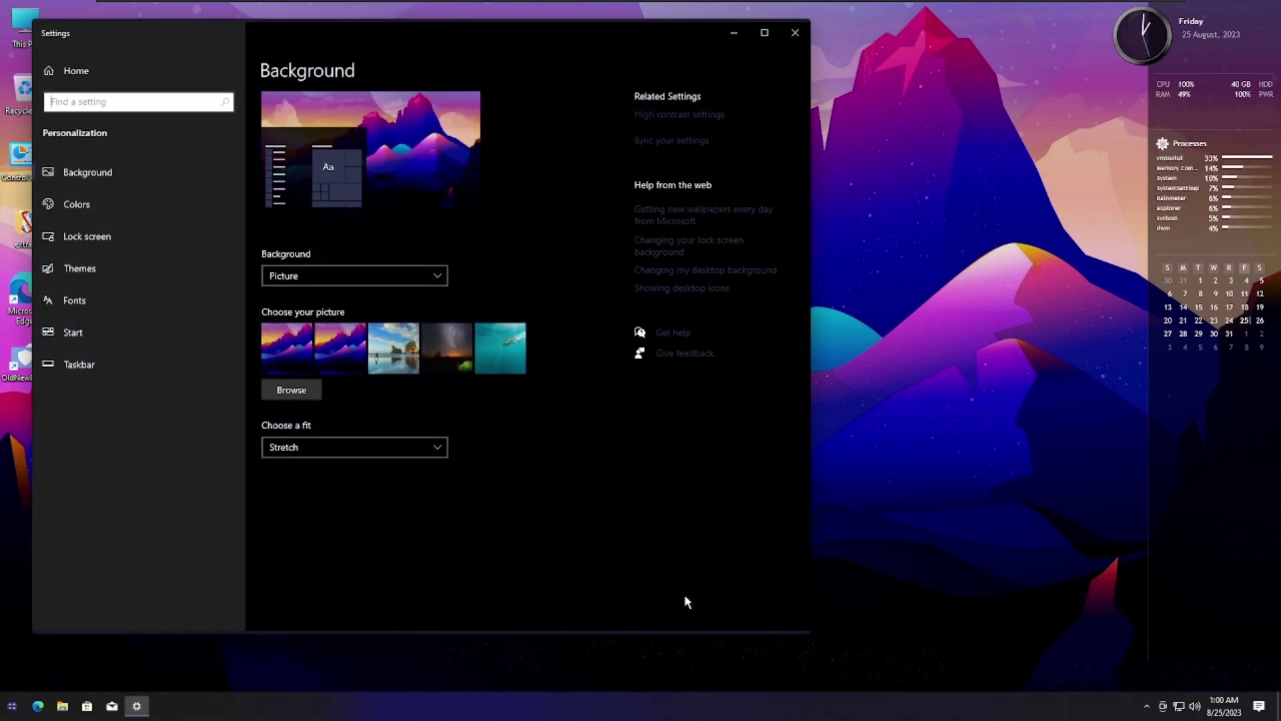
pyautogui.hotkey('alt', 'F4')
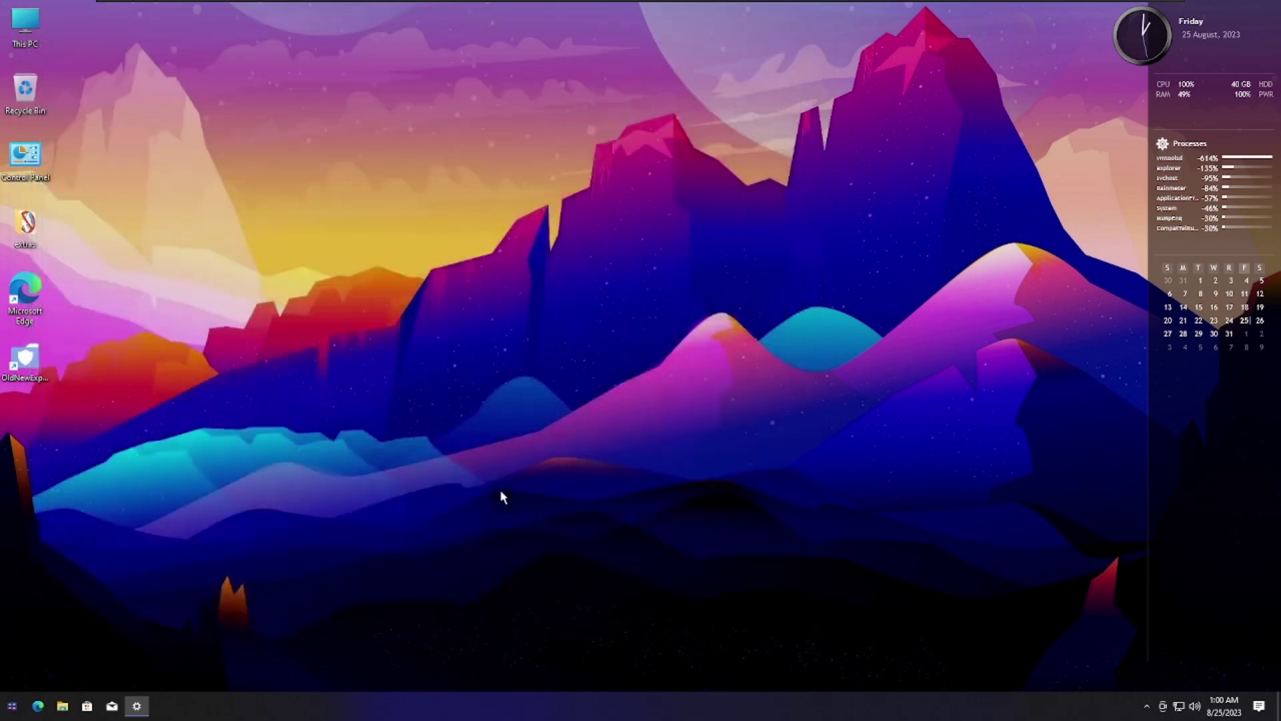
# - Open the WPI folder on the DVD drive (D:) in a new File Explorer window
pyautogui.press('super+e')
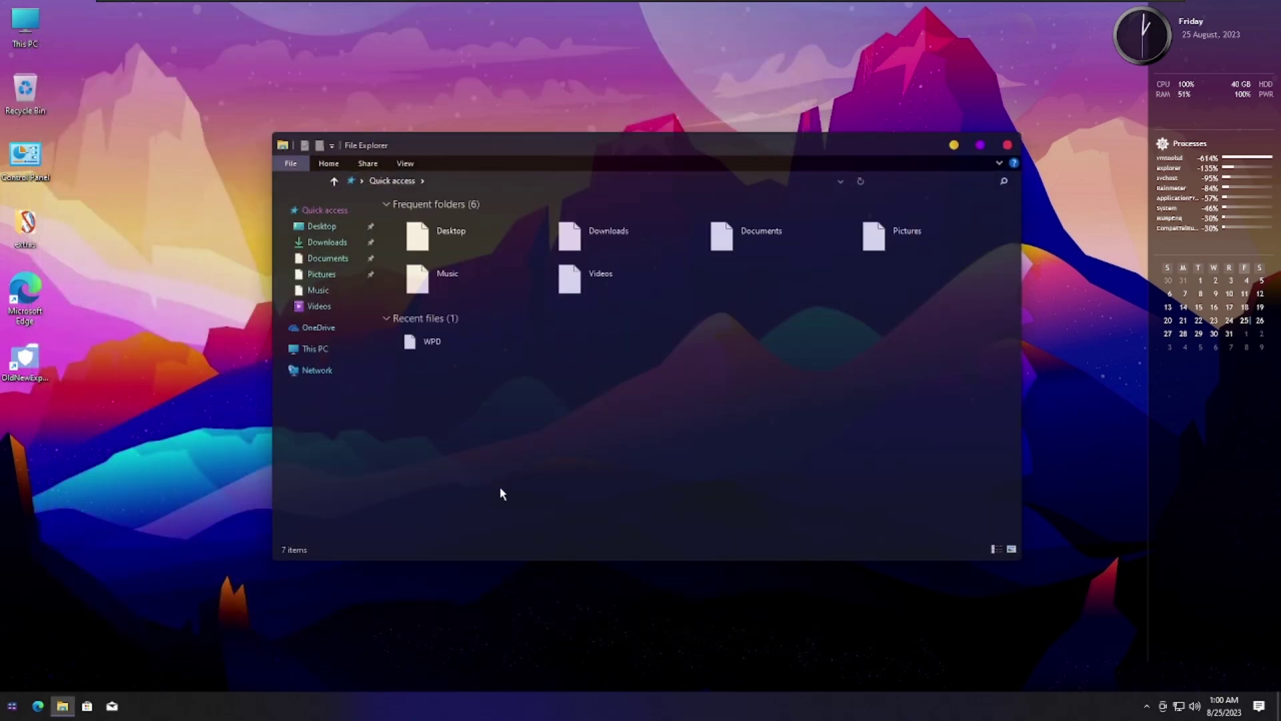
pyautogui.click(343, 346)
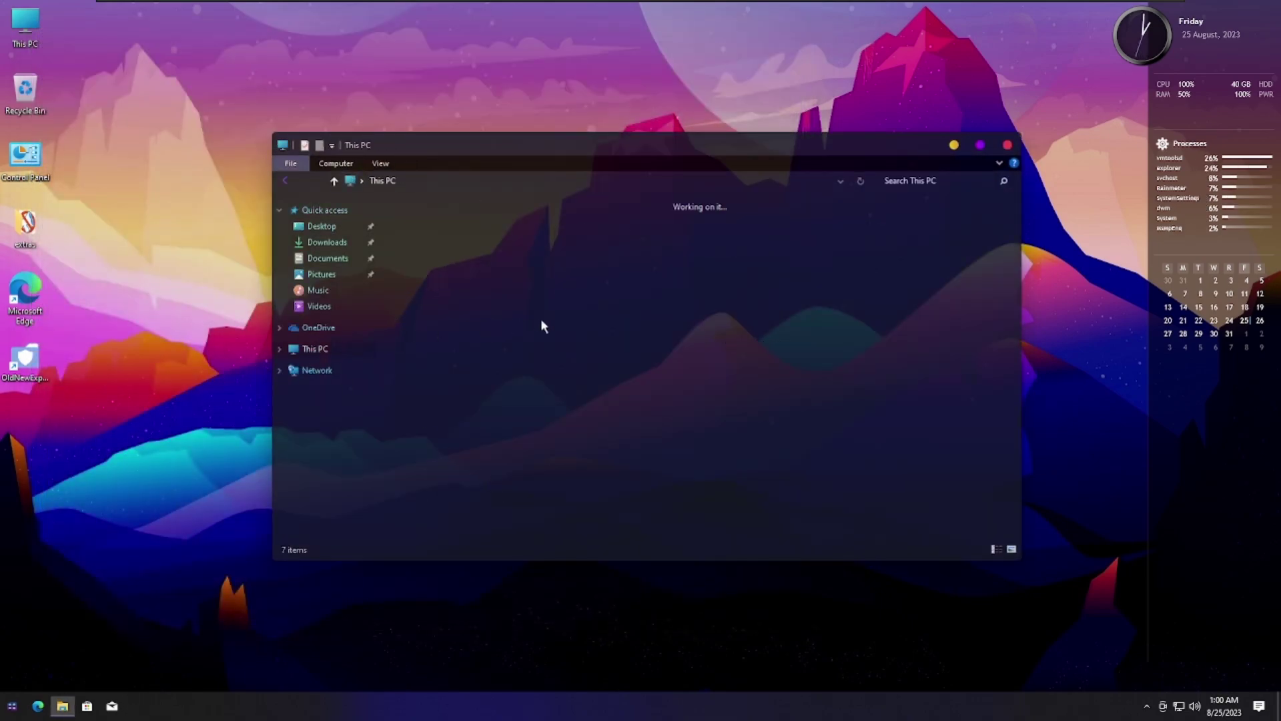
pyautogui.click(606, 367)
pyautogui.doubleClick(606, 367)
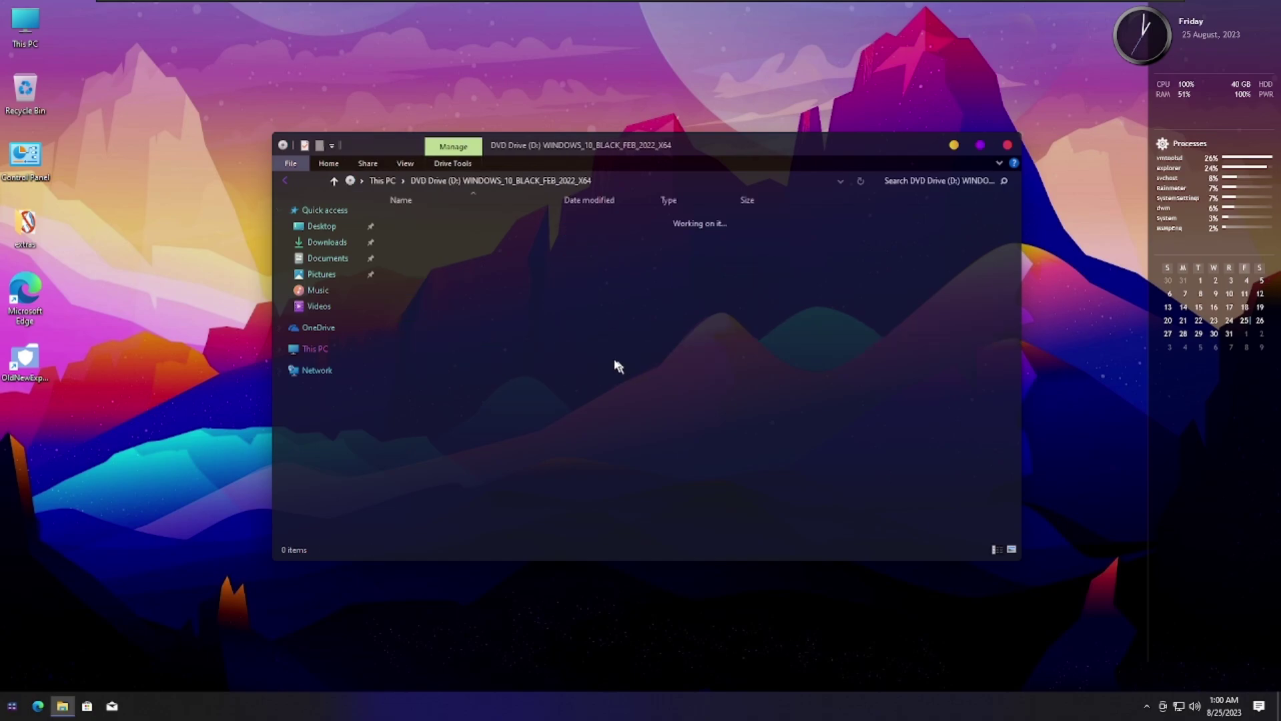
pyautogui.press('Return')
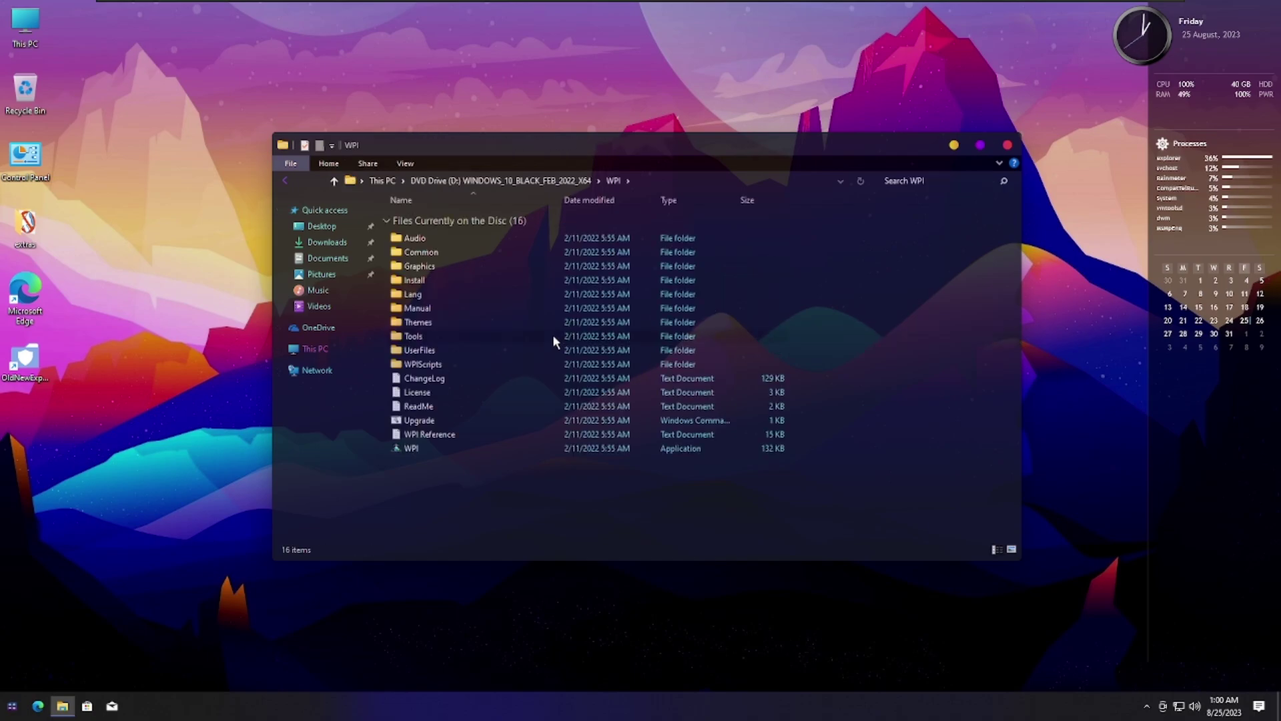
# - Examine the silent installers in the WPI Install folder and navigate back up to This PC
pyautogui.press('i')
pyautogui.press('Return')
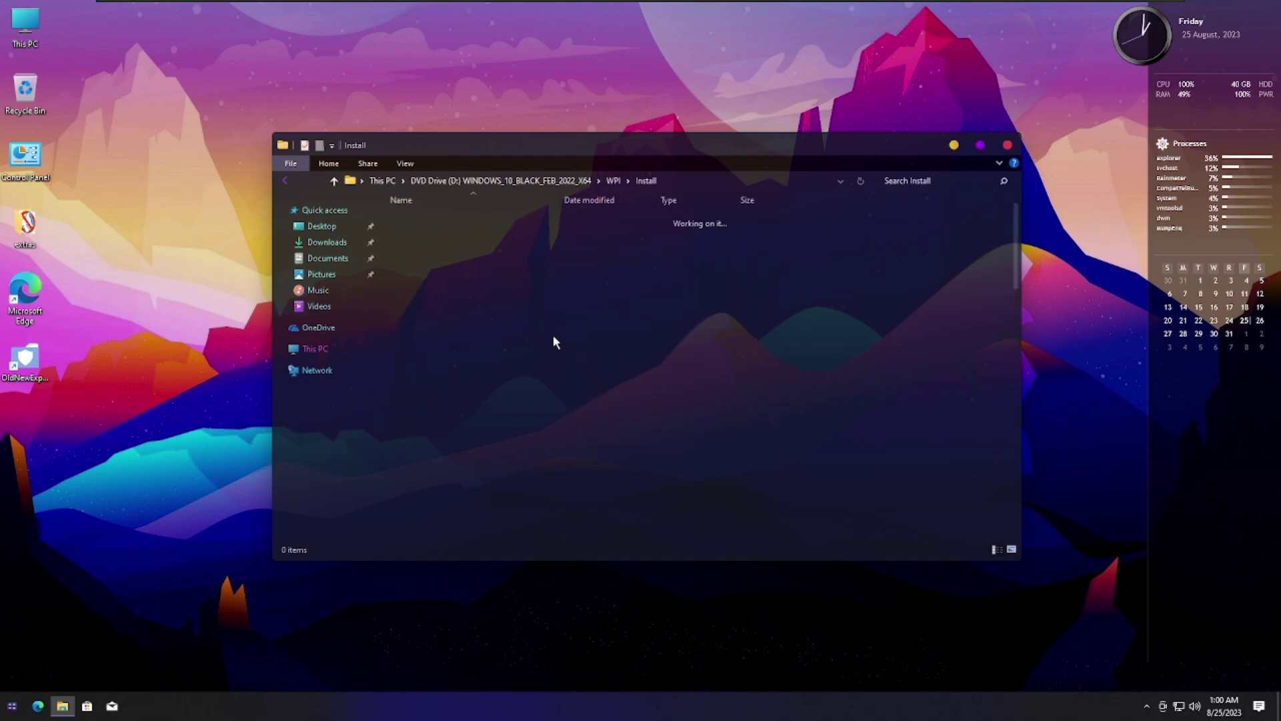
pyautogui.scroll(-20, 553, 334)
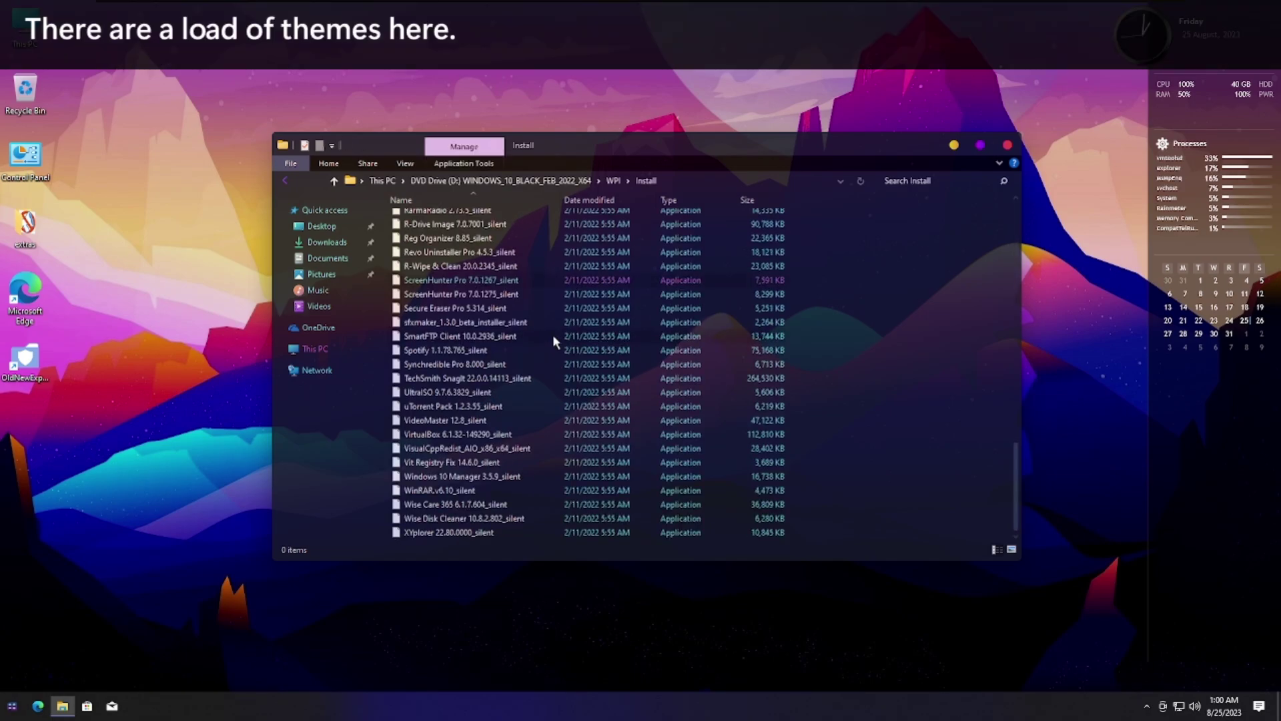
pyautogui.press('BackSpace')
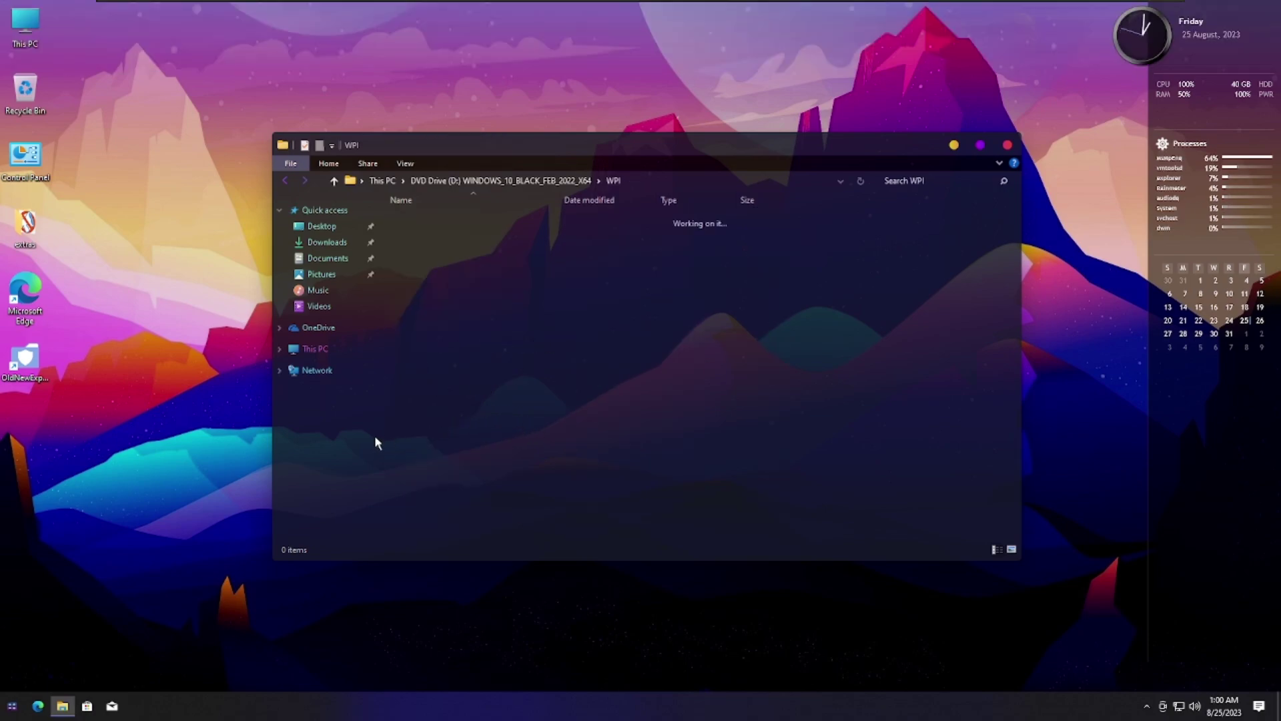
pyautogui.click(518, 180)
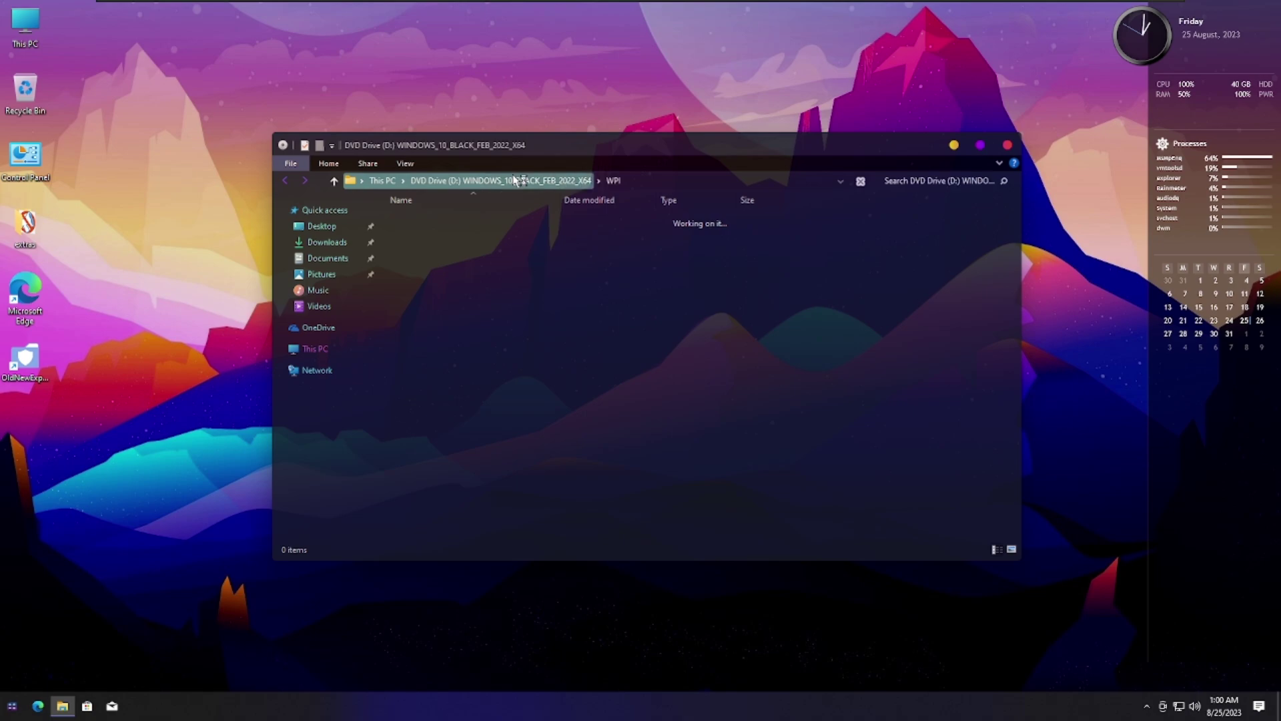
pyautogui.click(392, 182)
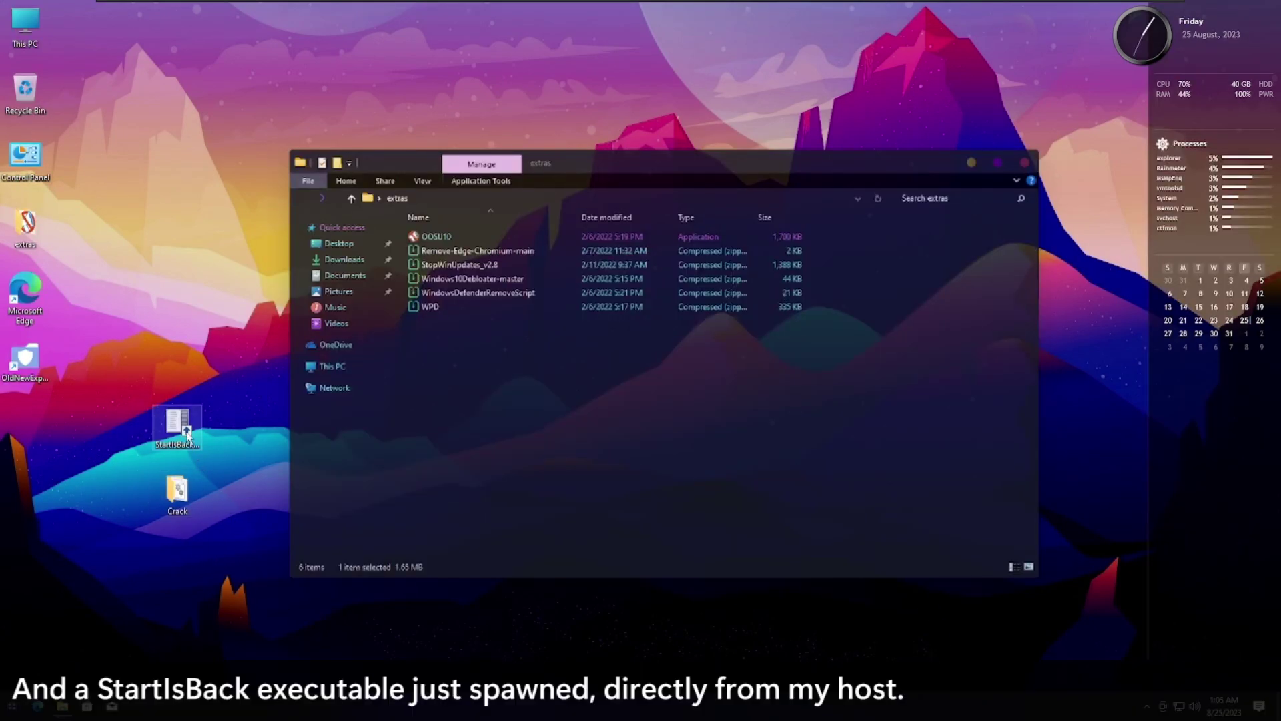
# - Run the StartIsBack installer from the desktop and install it for everyone in C:\Program Files (x86)\StartIsBack
pyautogui.doubleClick(188, 434)
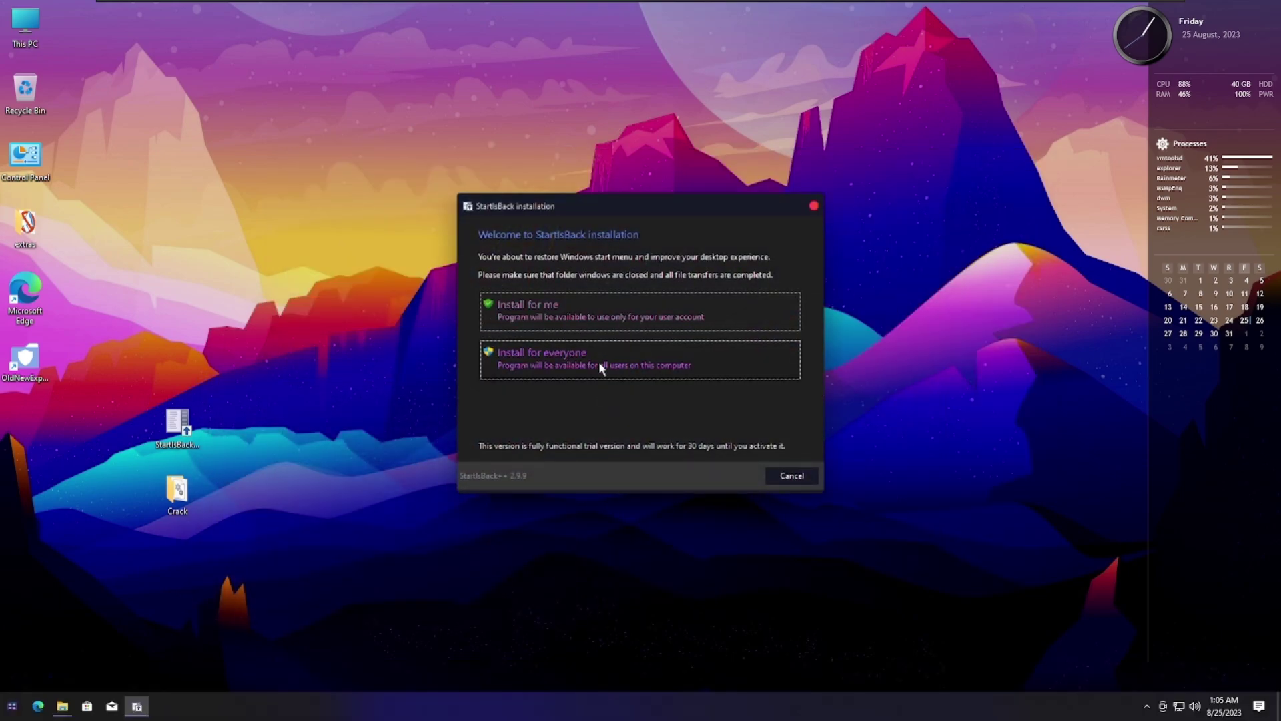
pyautogui.click(600, 365)
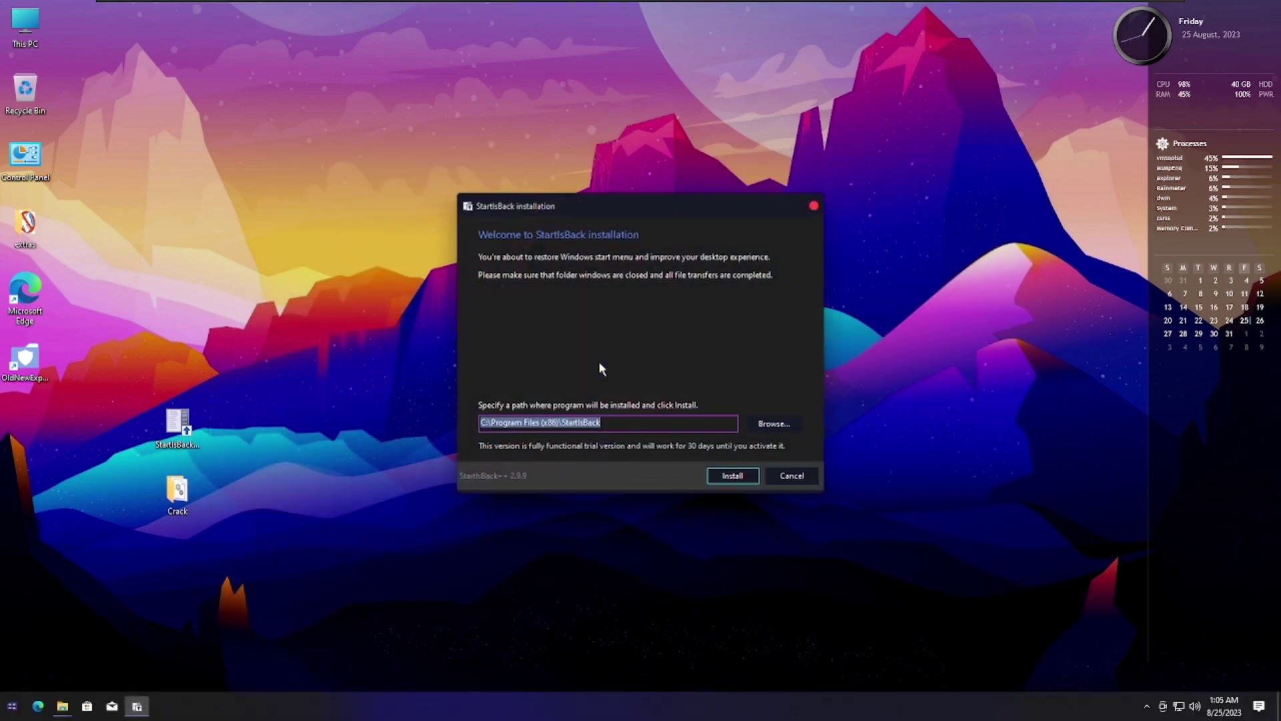
pyautogui.click(741, 478)
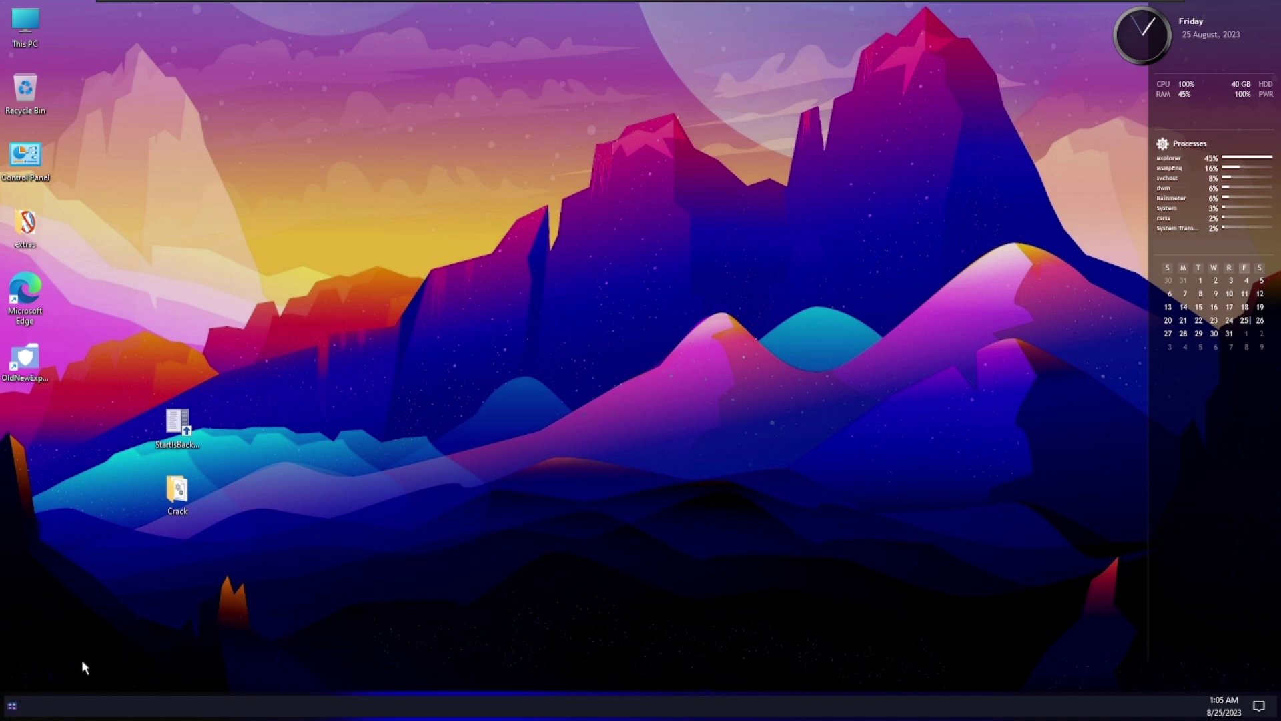
pyautogui.moveTo(82, 658); pyautogui.dragTo(171, 558)
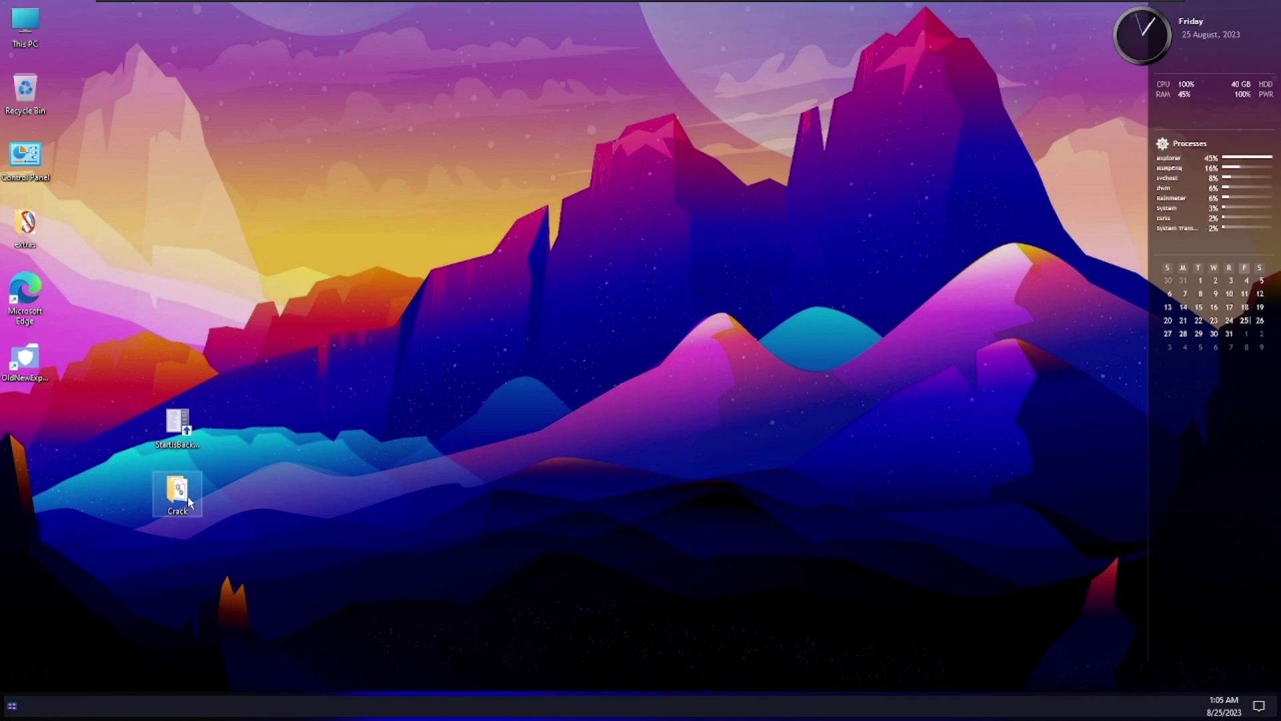
pyautogui.rightClick(187, 711)
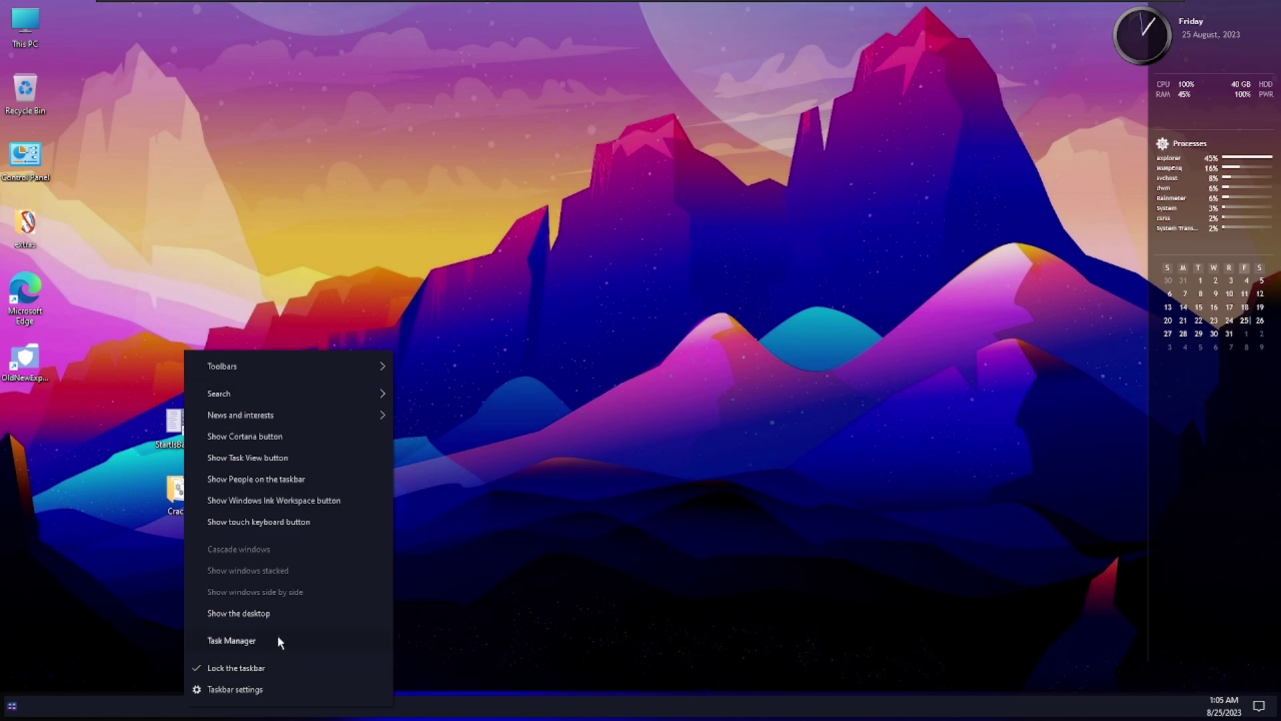
pyautogui.click(99, 605)
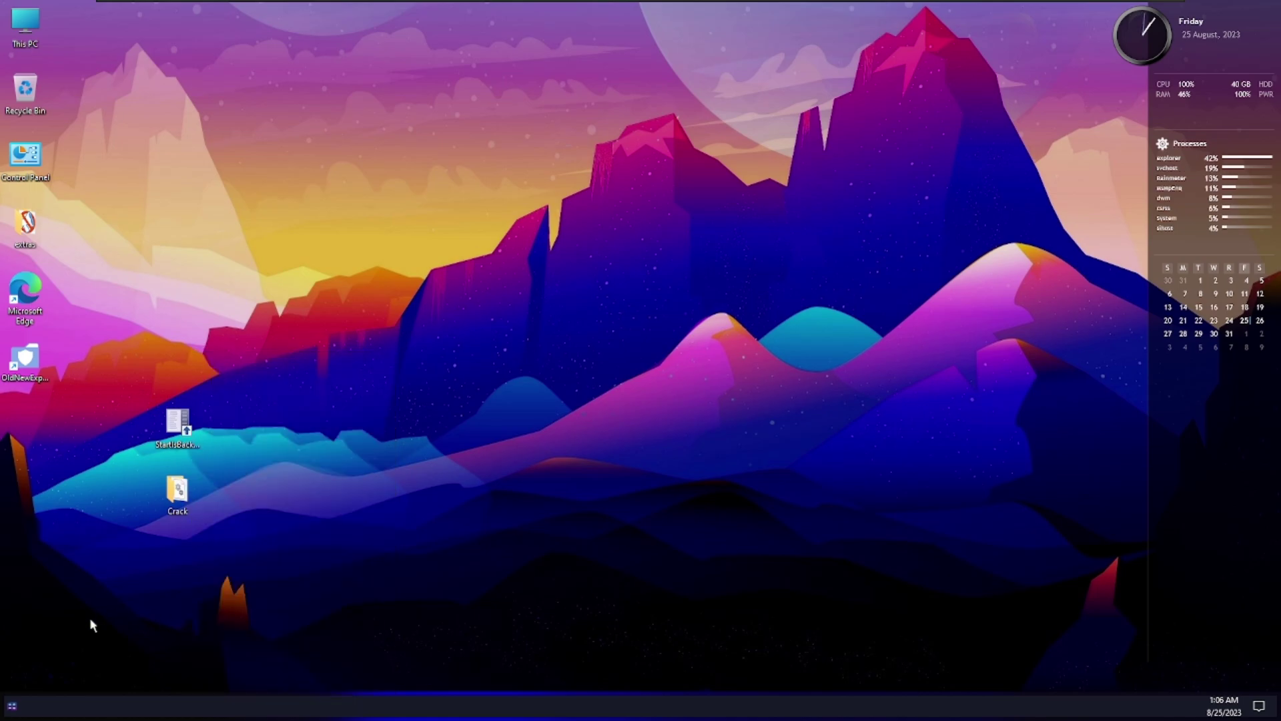
# - Open the restyled StartIsBack Start menu to view its layout and close it
pyautogui.rightClick(14, 706)
pyautogui.click(130, 652)
pyautogui.press('super')
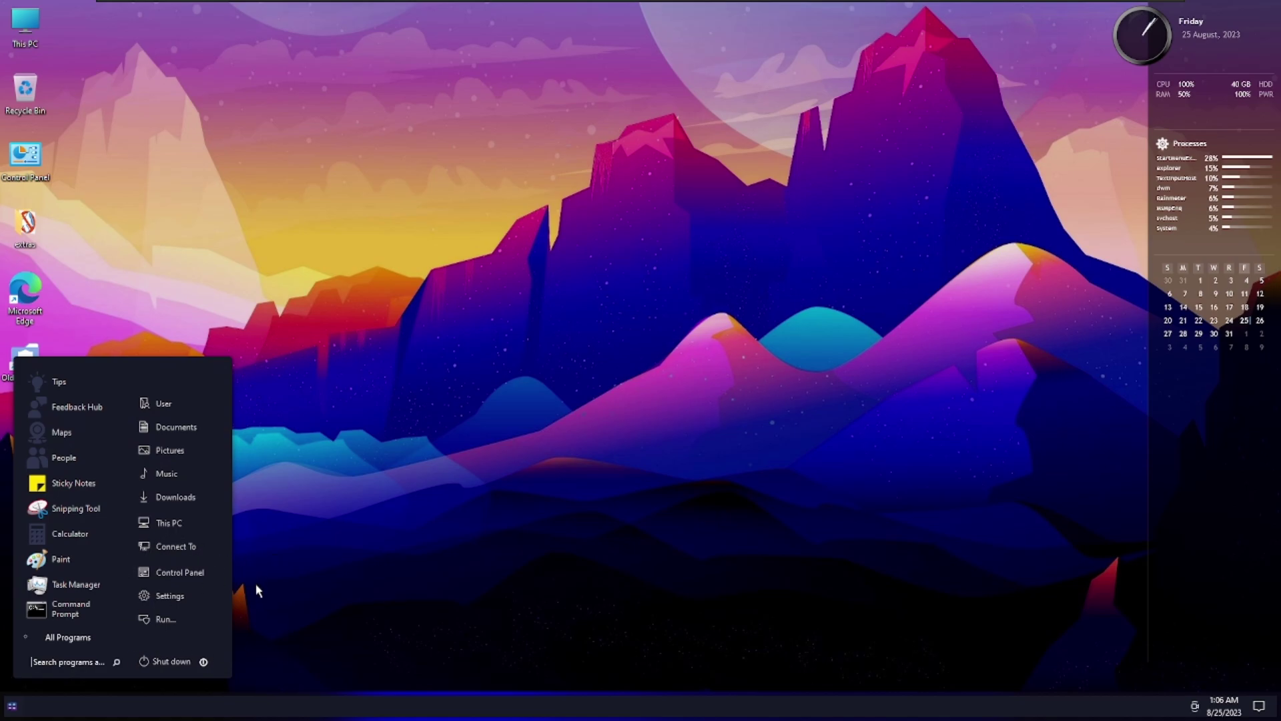
pyautogui.moveTo(255, 586); pyautogui.dragTo(392, 514)
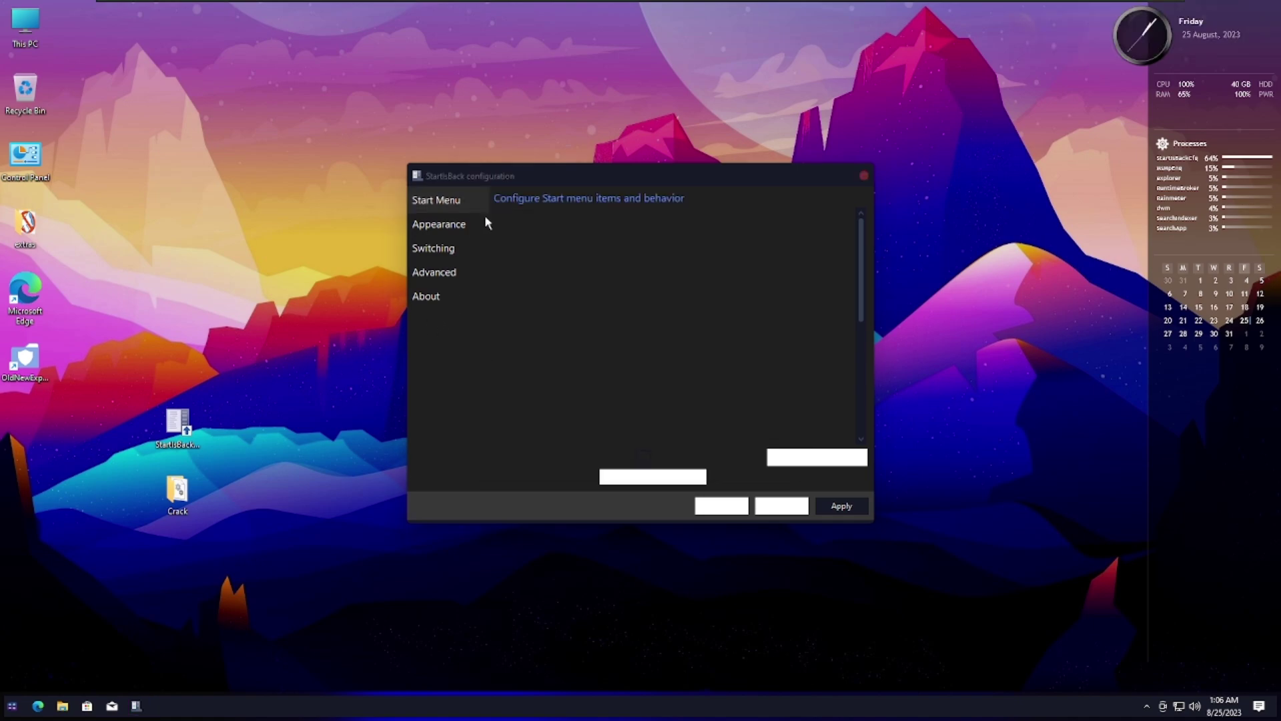
# - Open the About page of the StartIsBack configuration to check the license status
pyautogui.moveTo(610, 123); pyautogui.dragTo(767, 313)
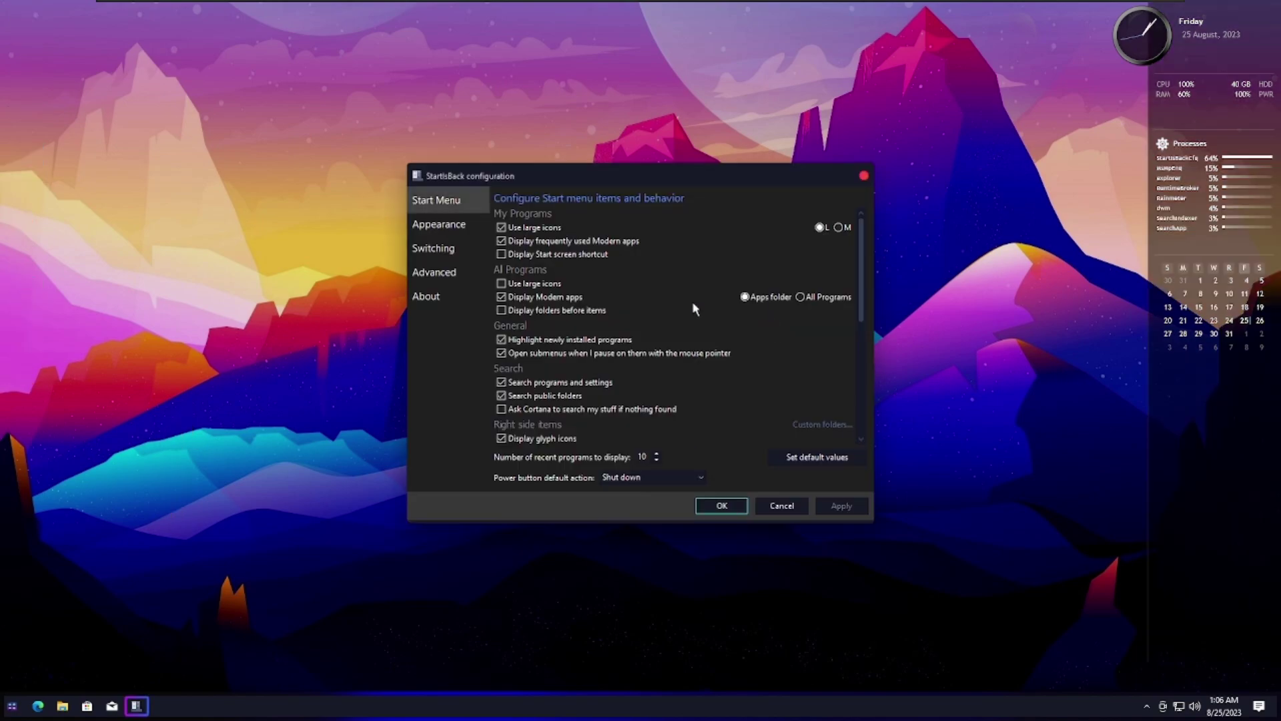
pyautogui.click(427, 296)
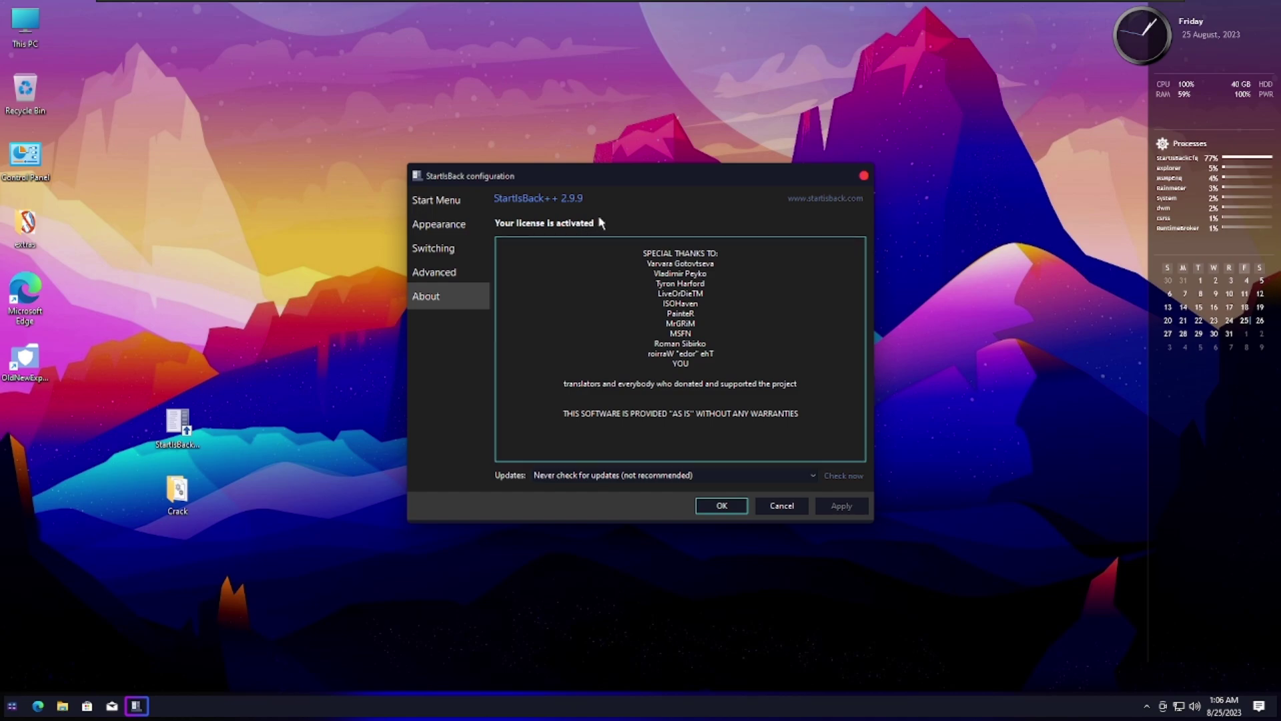
# - Delete the Crack folder from the desktop
pyautogui.click(178, 490)
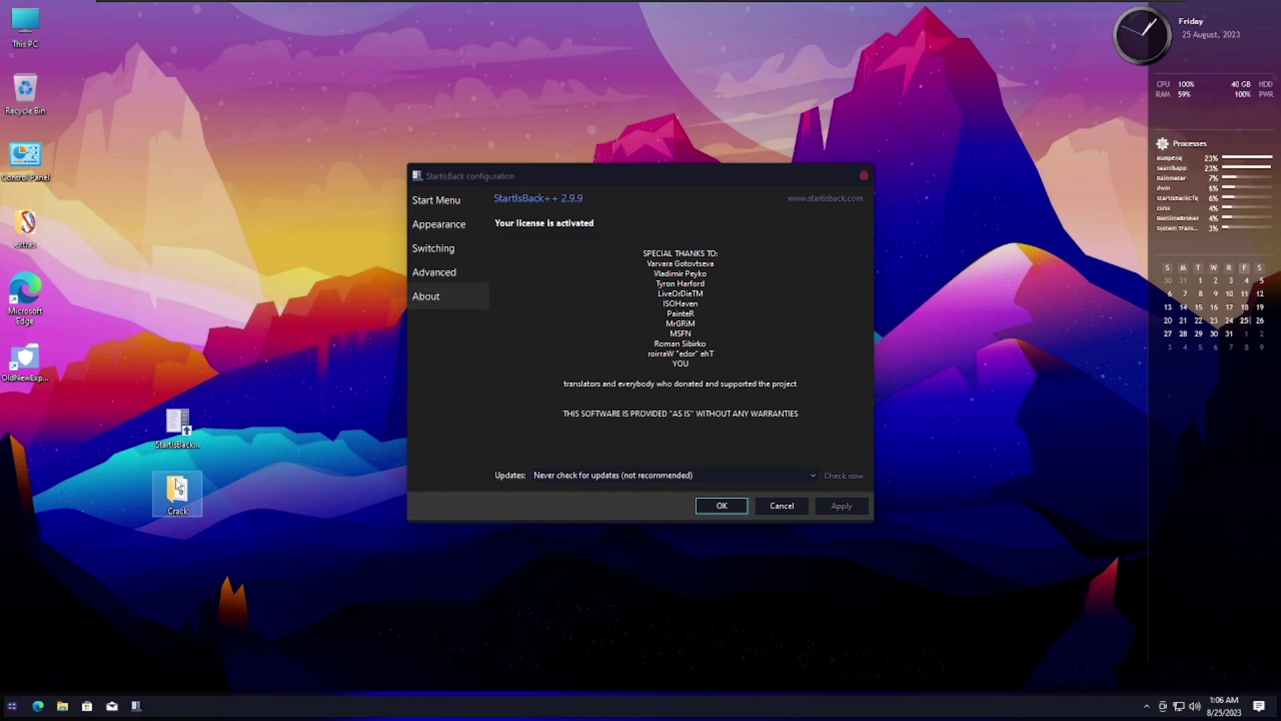
pyautogui.hotkey('ctrl', 'a')
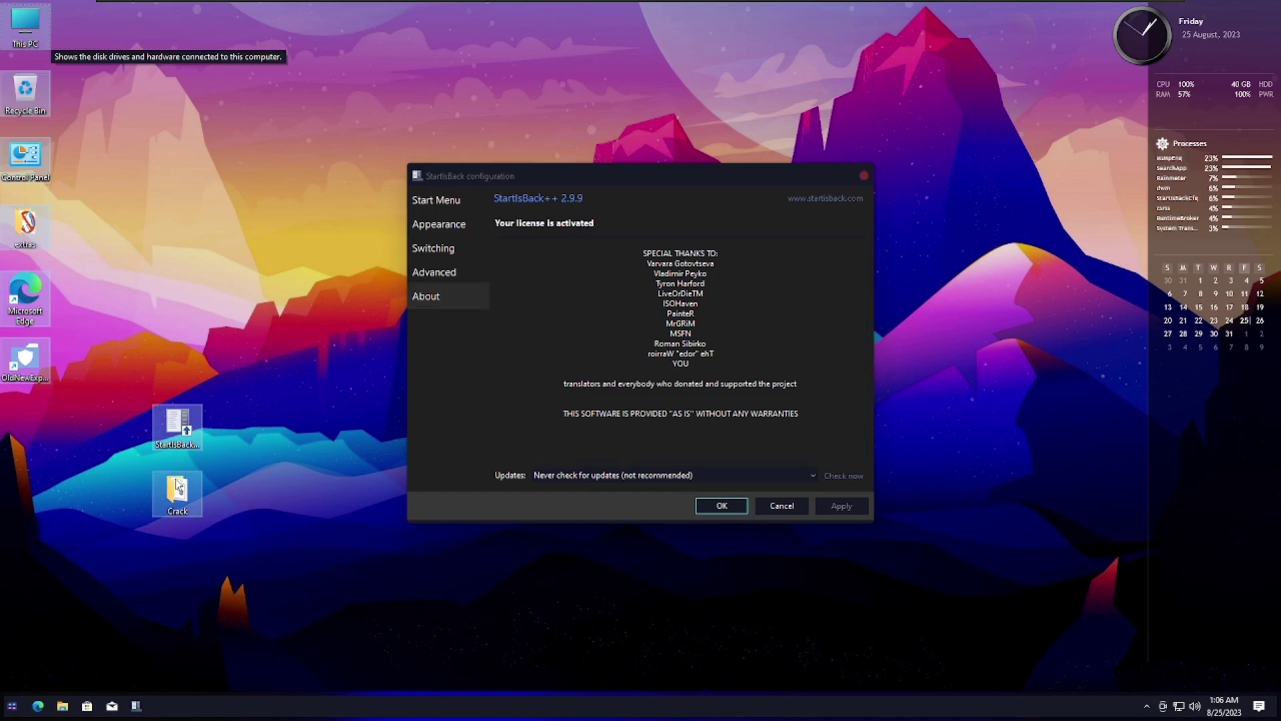
pyautogui.click(233, 474)
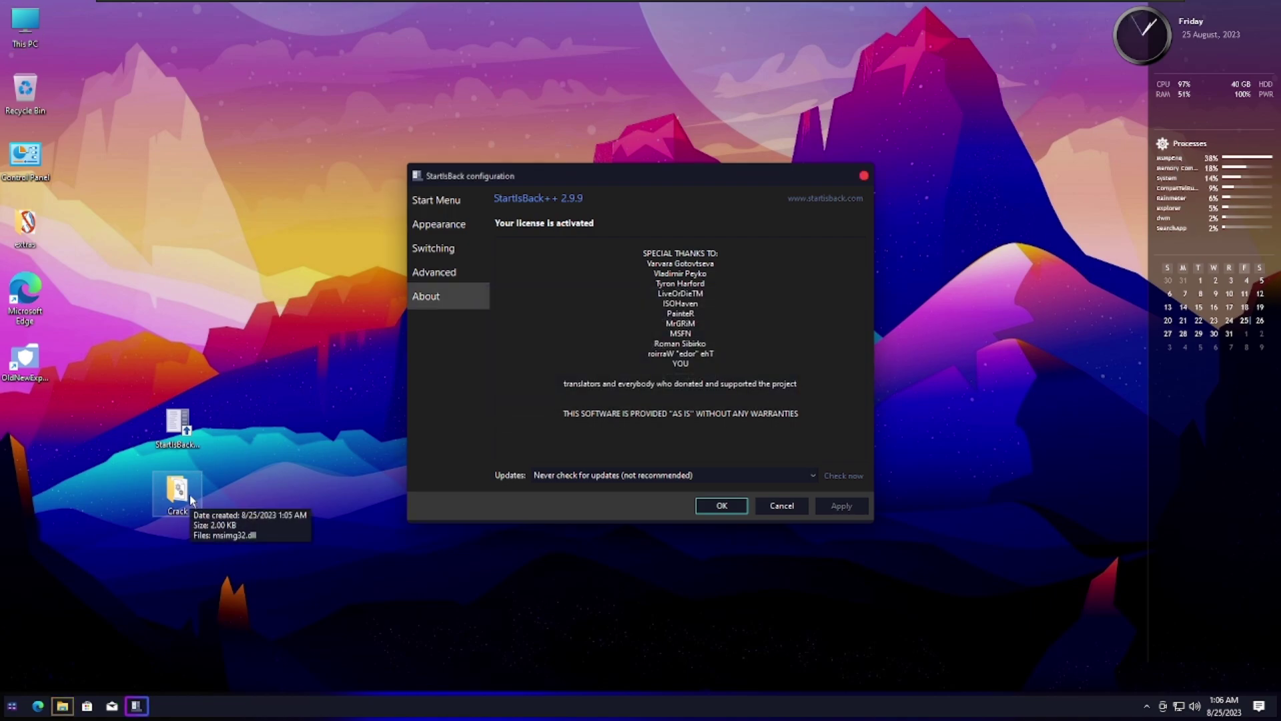
# - Examine the Start menu, taskbar and Start button styles on the Appearance page of the StartIsBack configuration
pyautogui.click(454, 227)
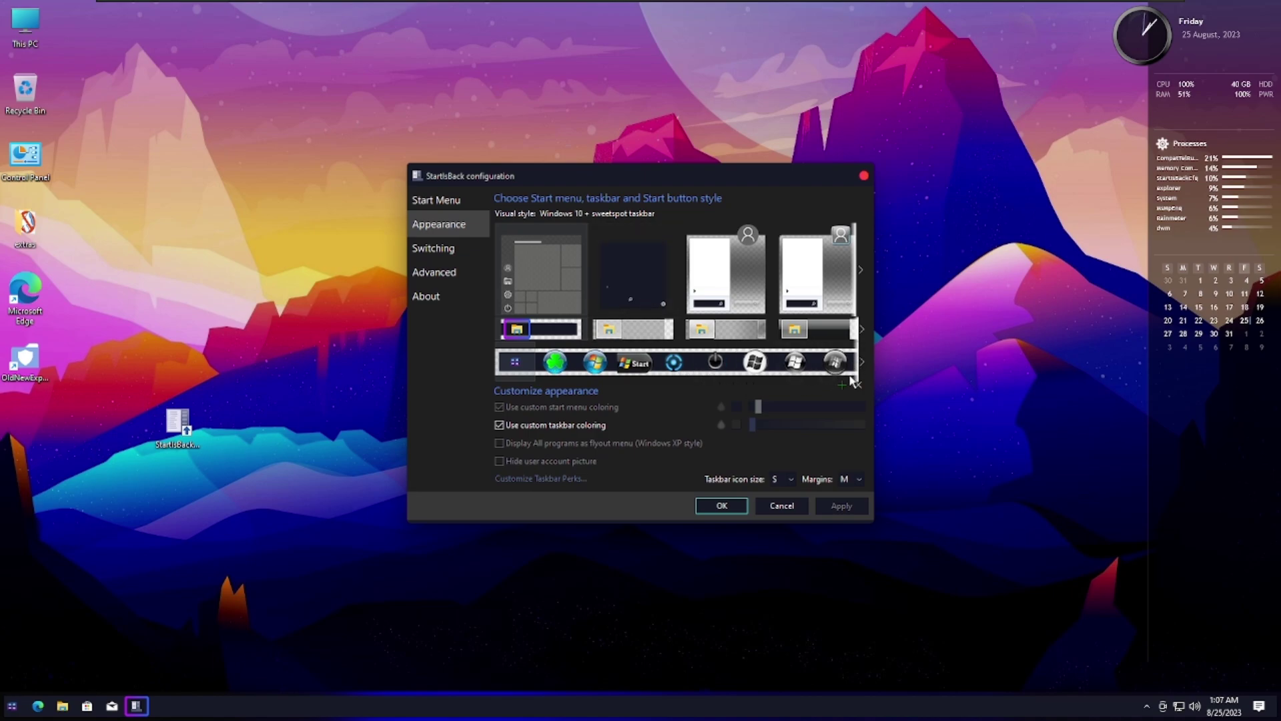
pyautogui.press('Return')
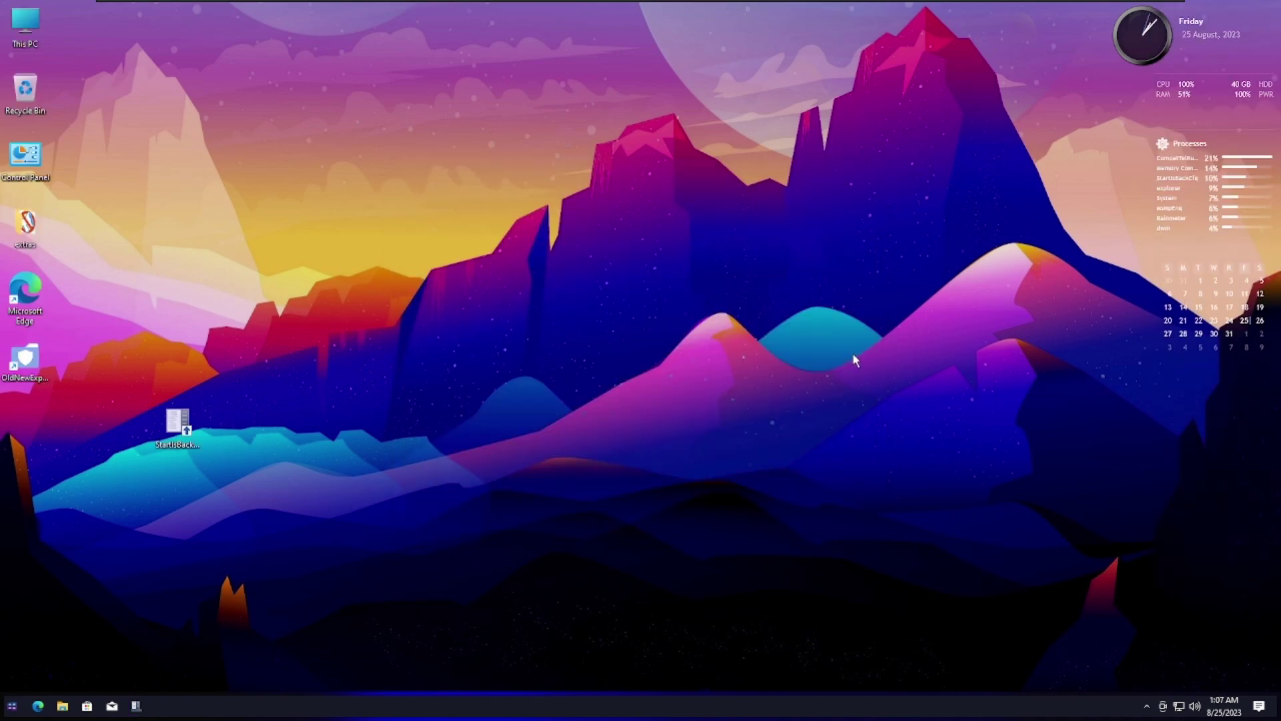
# - Open Windows Settings, glance at the Start menu, and go to the Themes page under Personalization
pyautogui.press('super+i')
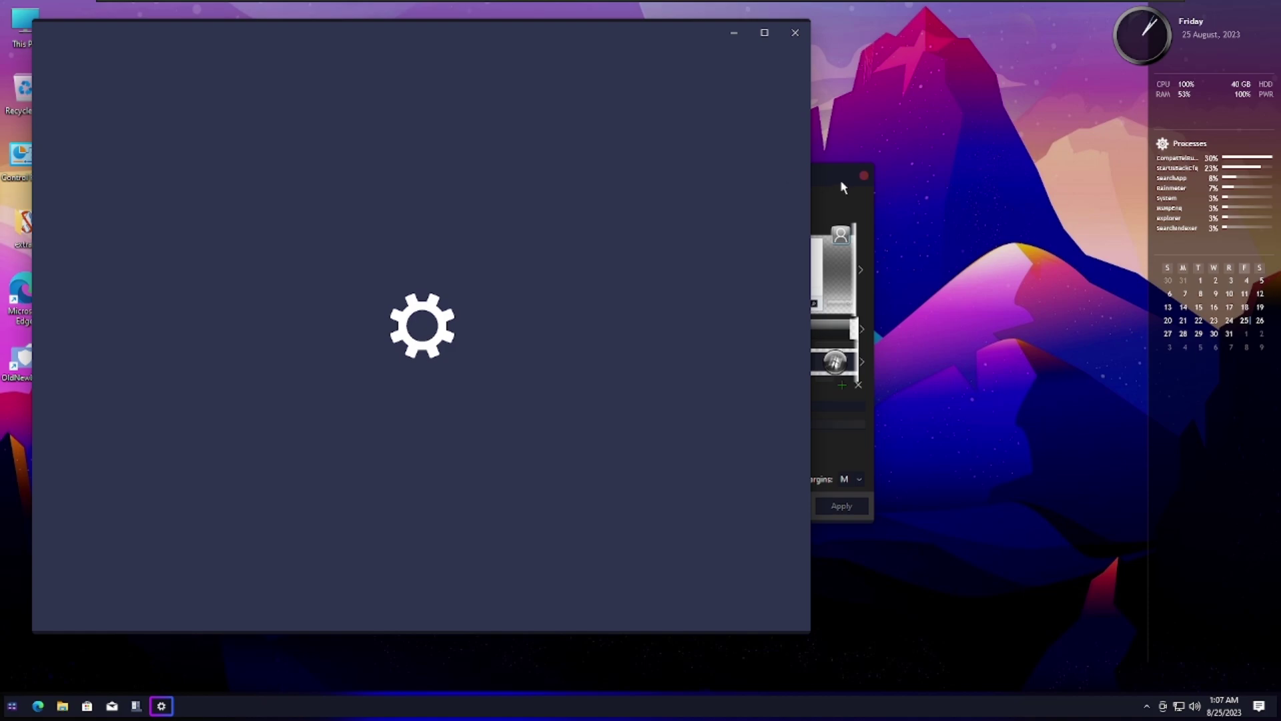
pyautogui.press('super')
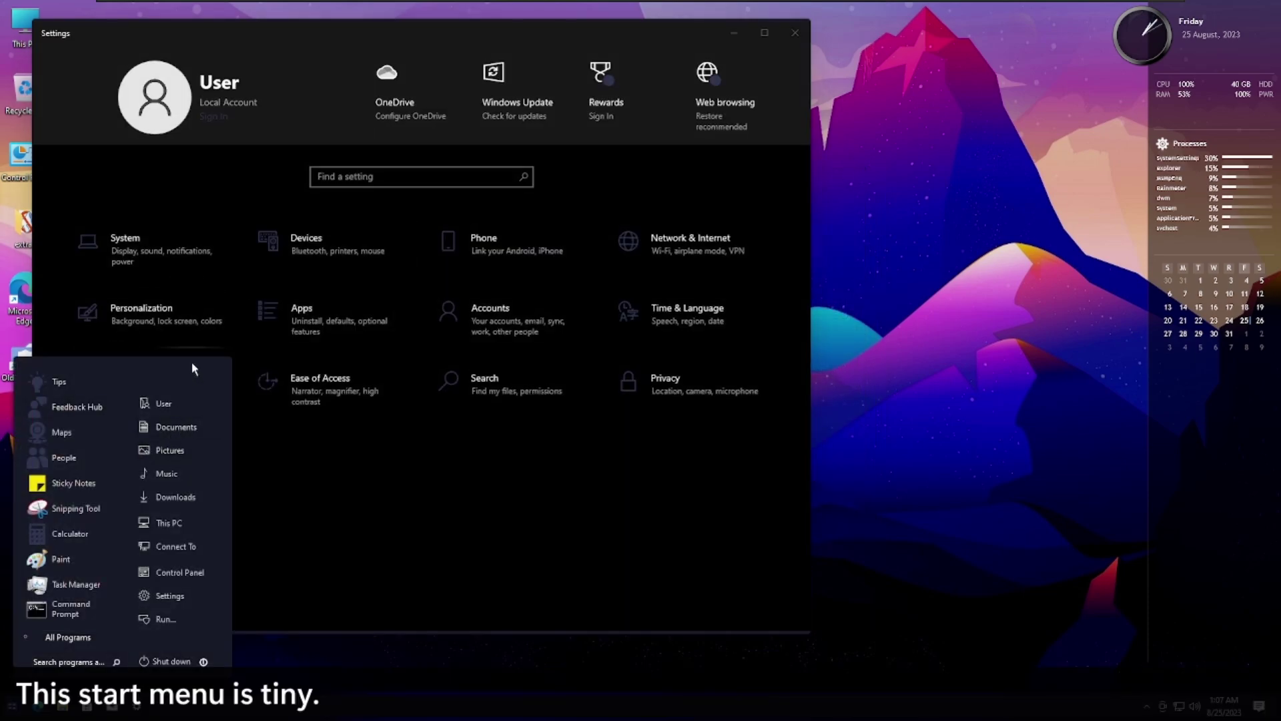
pyautogui.click(187, 354)
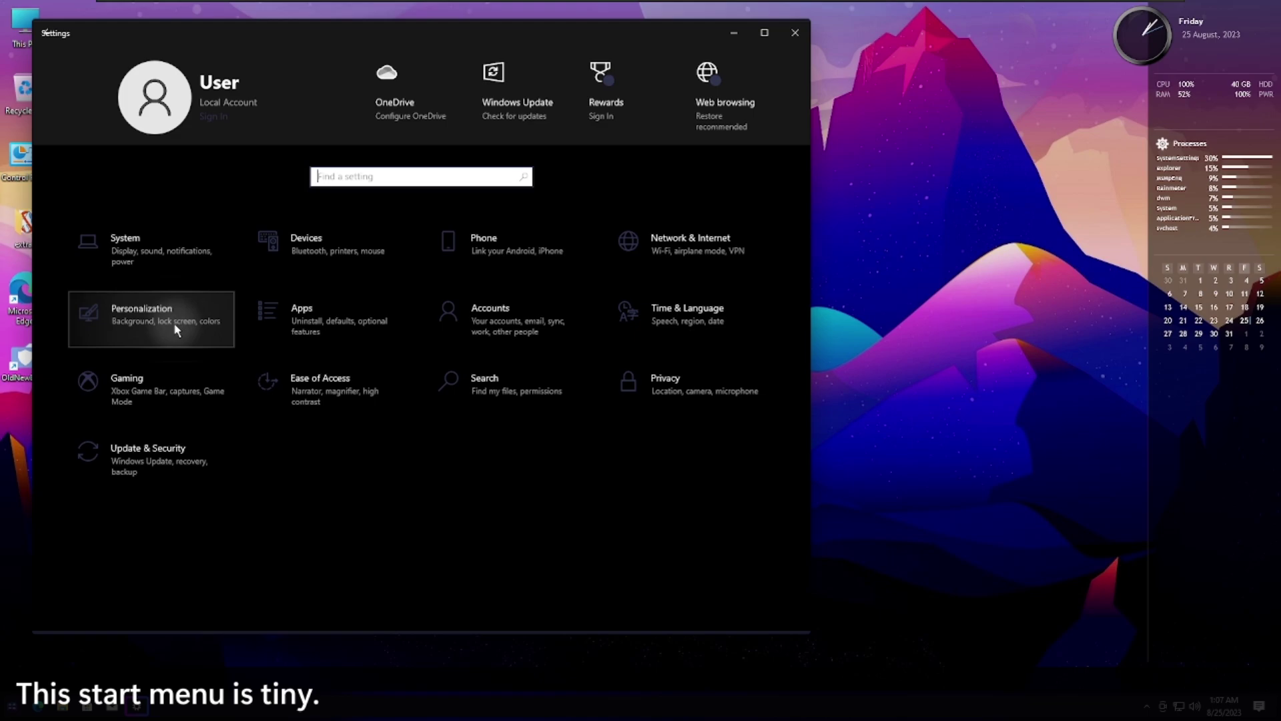
pyautogui.click(175, 326)
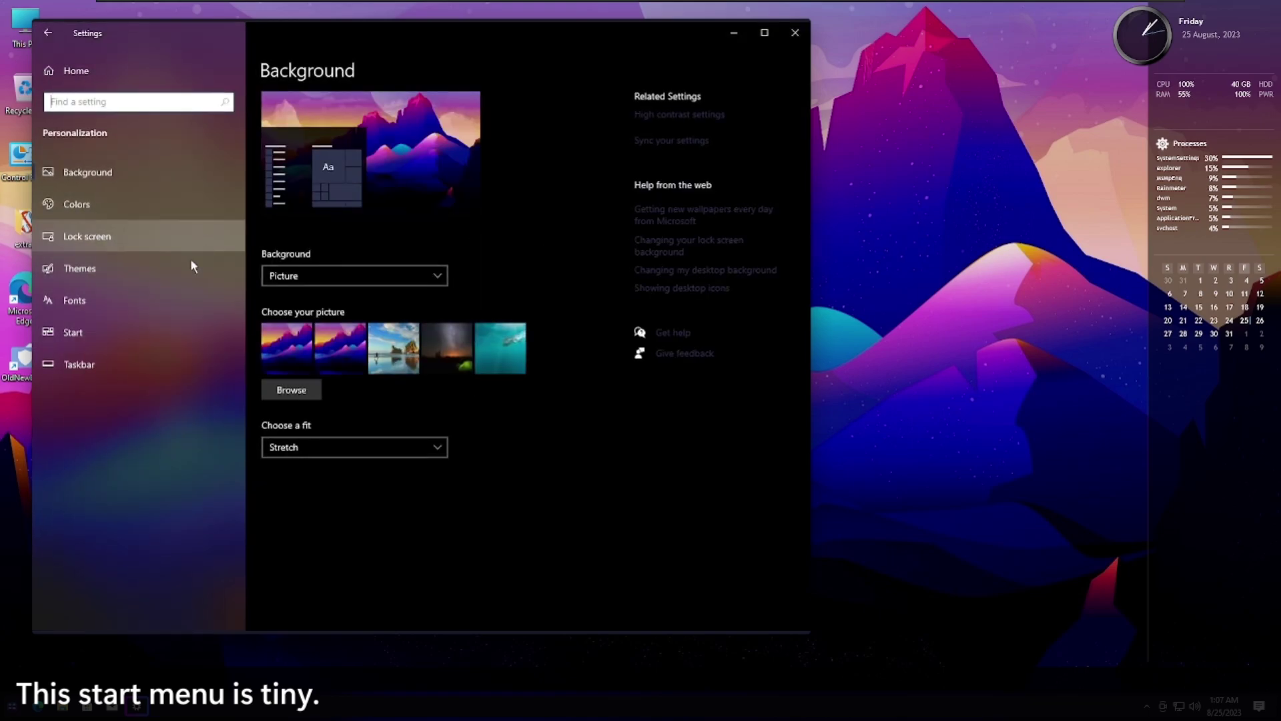
pyautogui.click(162, 298)
pyautogui.click(178, 270)
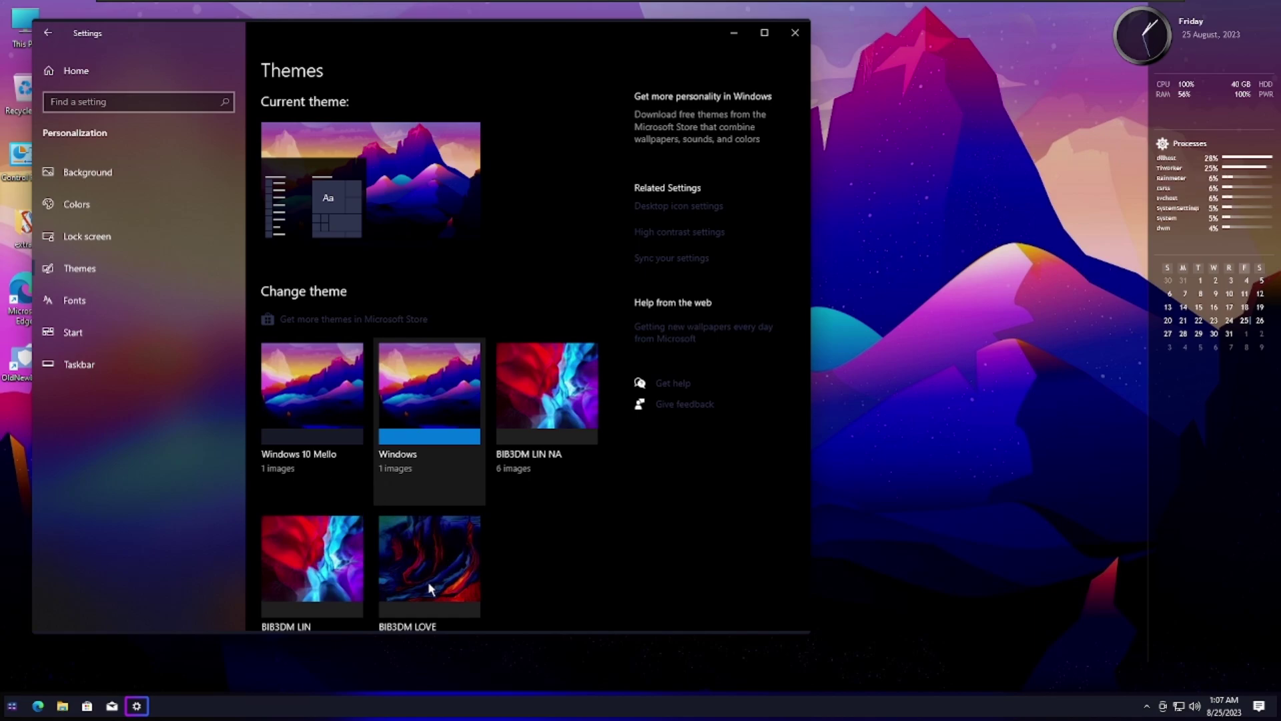
# - Open C:\Windows\Resources\Themes in a new File Explorer window and browse the bundled theme folders and files
pyautogui.click(855, 471)
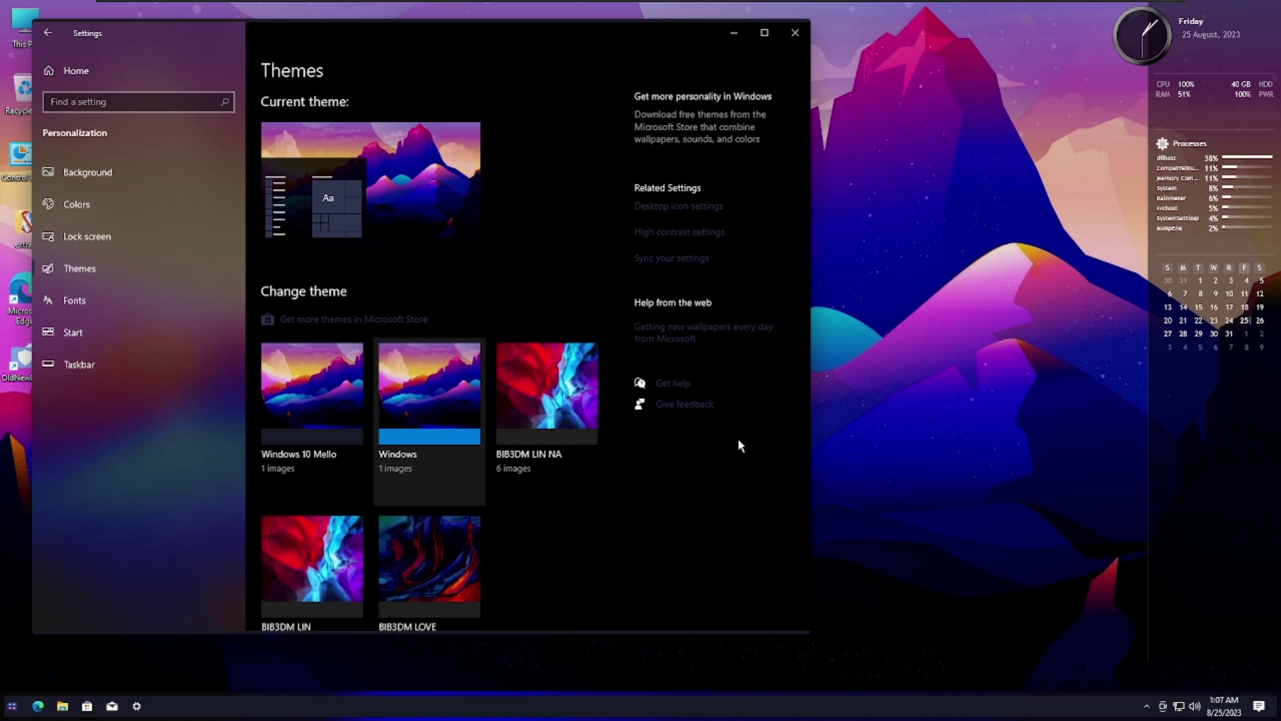
pyautogui.press('super+d')
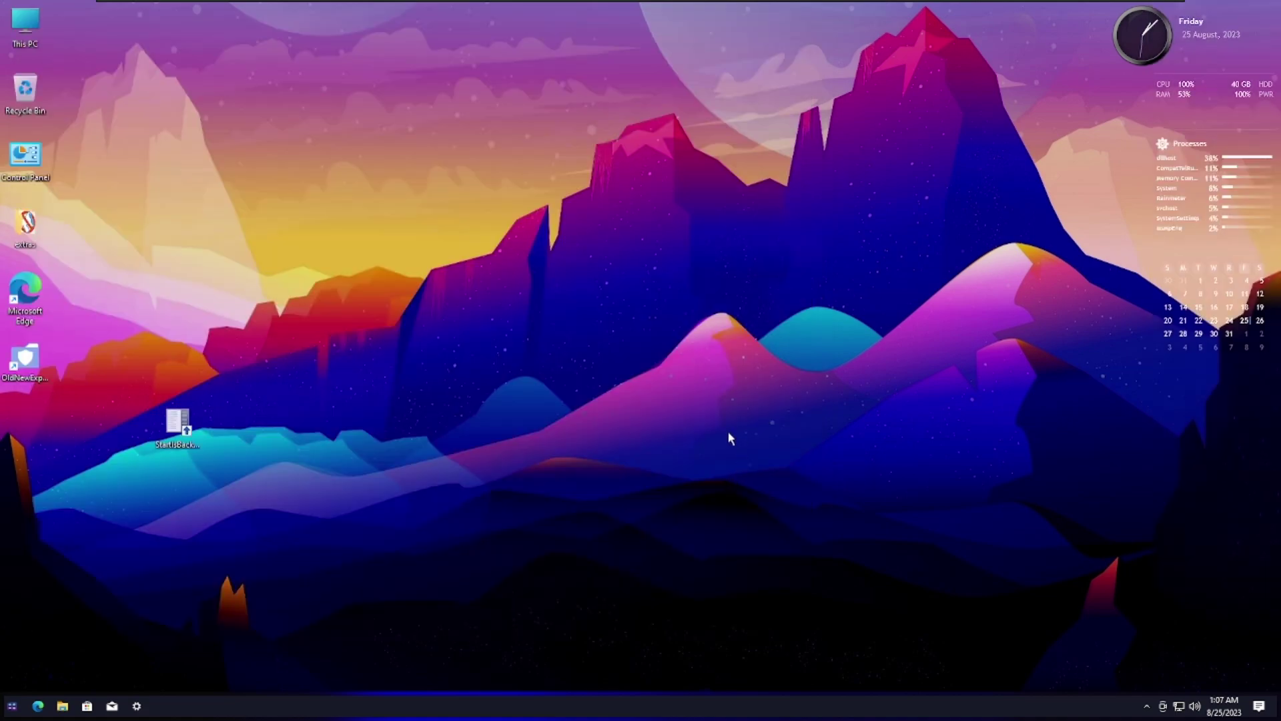
pyautogui.press('super+e')
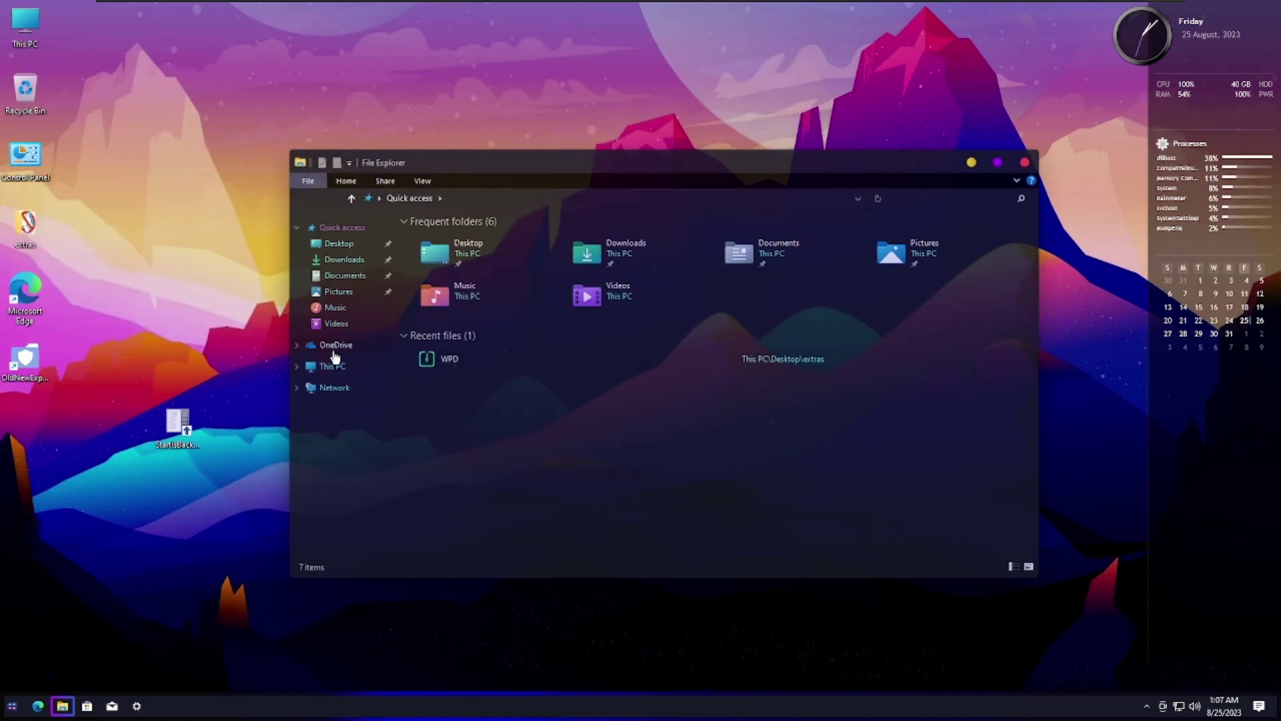
pyautogui.click(334, 367)
pyautogui.click(488, 371)
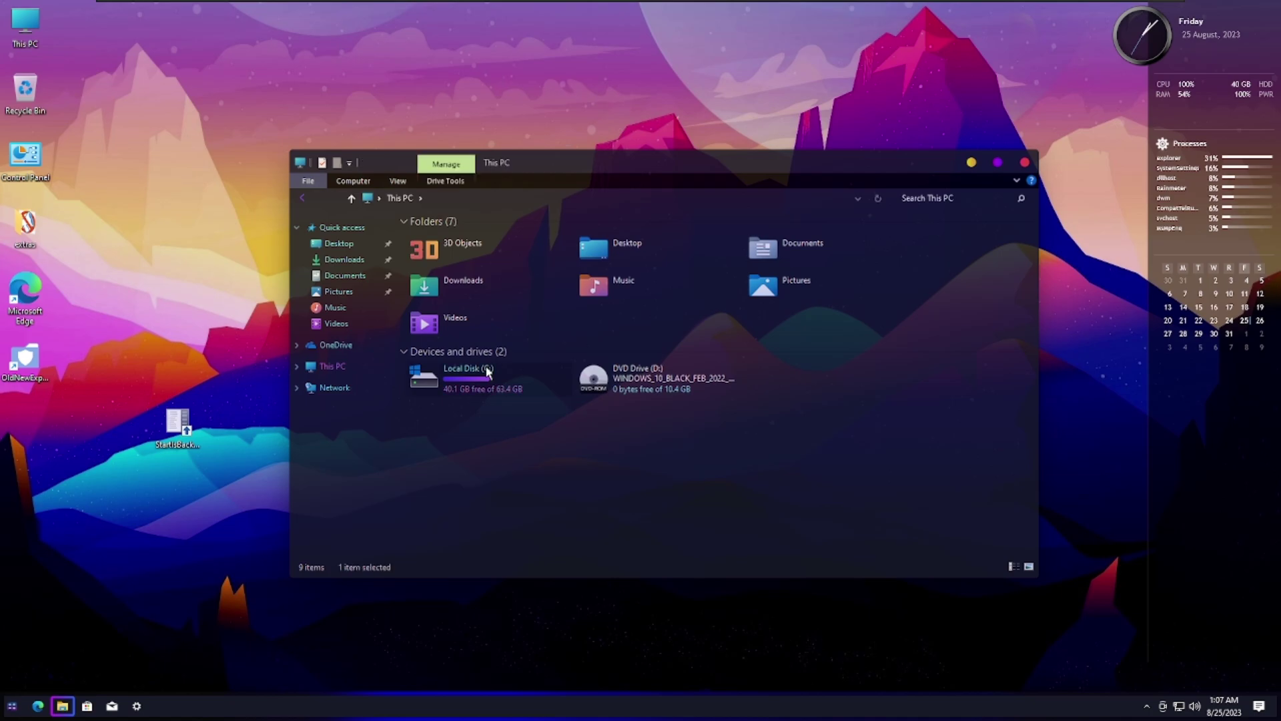
pyautogui.doubleClick(488, 371)
pyautogui.doubleClick(487, 367)
pyautogui.scroll(-10, 485, 366)
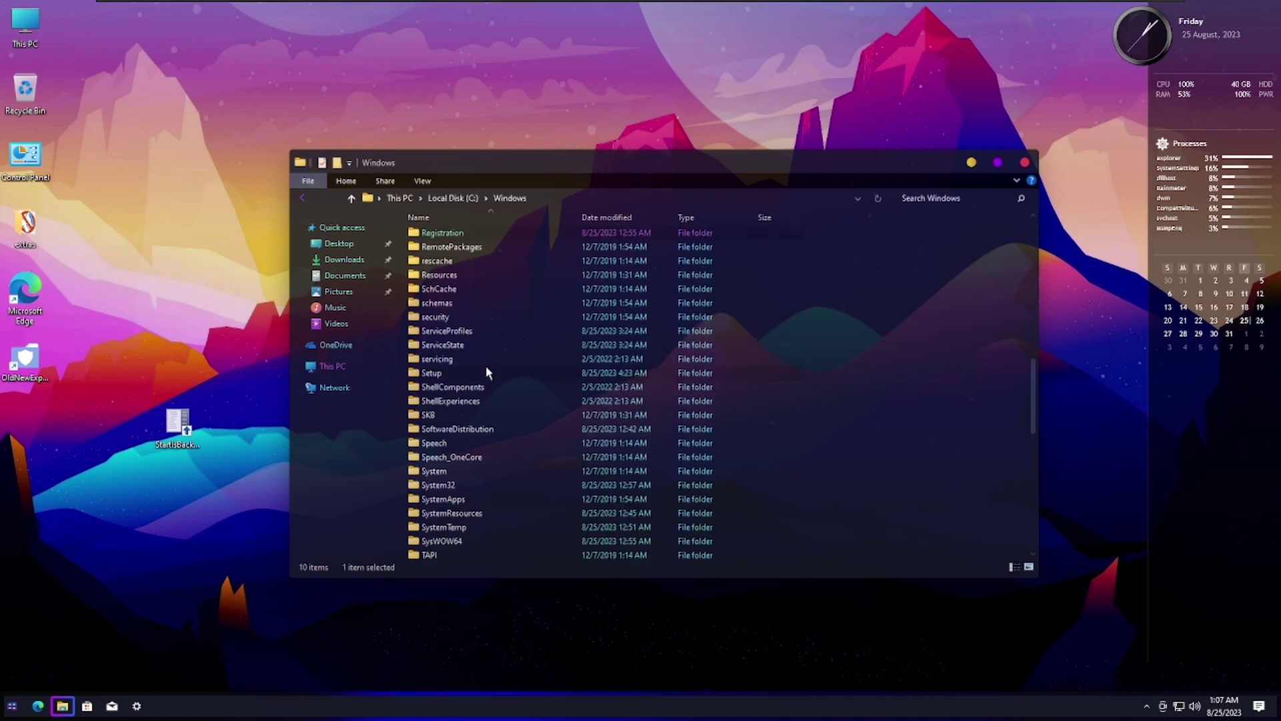
pyautogui.write('reso')
pyautogui.press('Return')
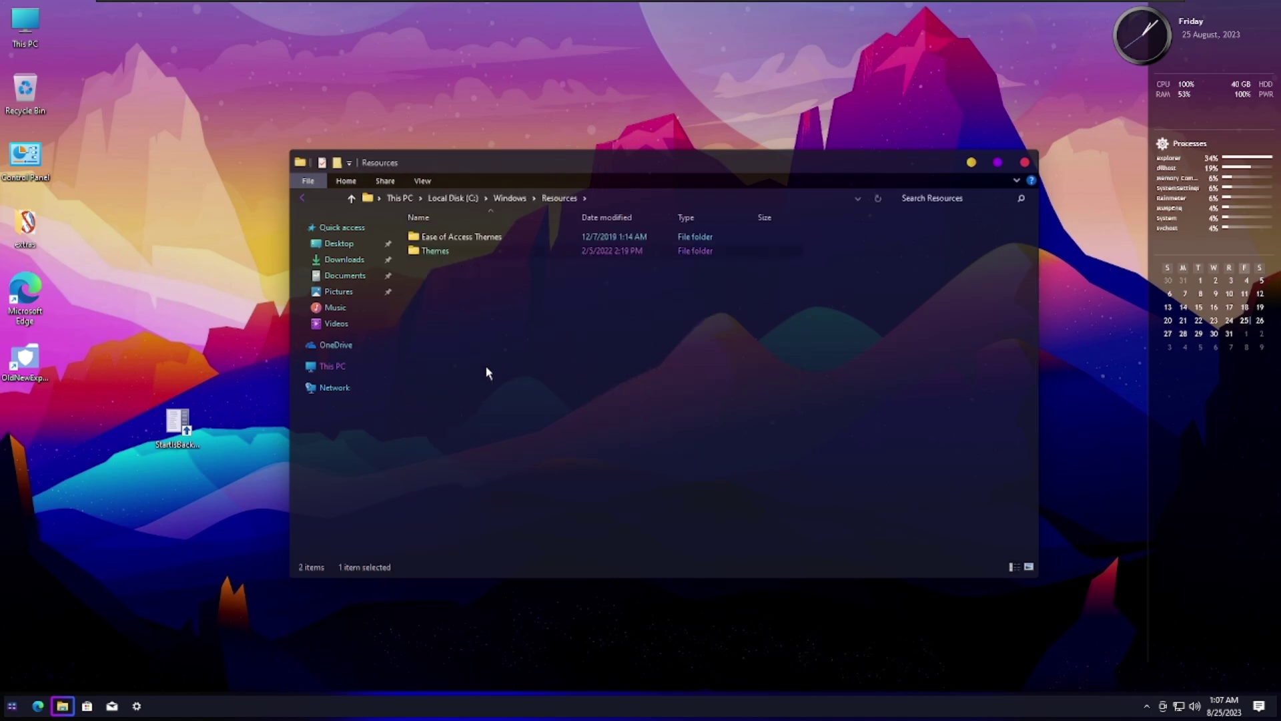
pyautogui.press('Return')
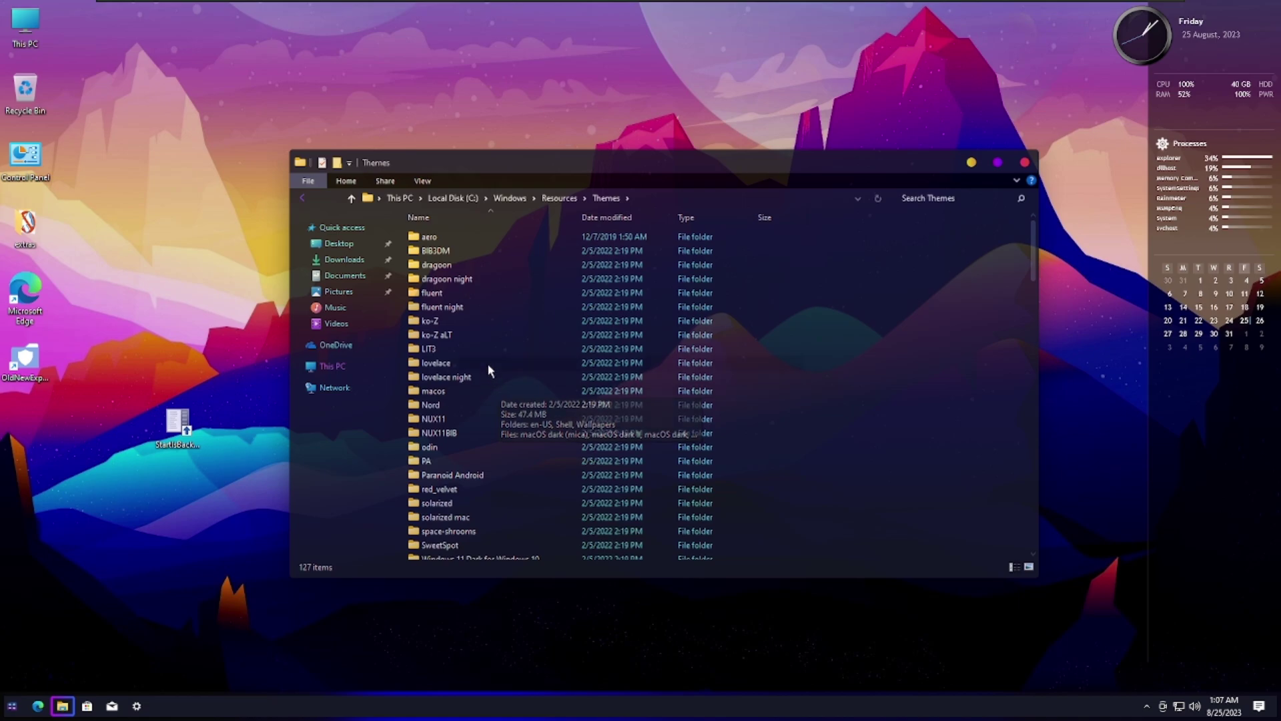
pyautogui.scroll(-20, 486, 361)
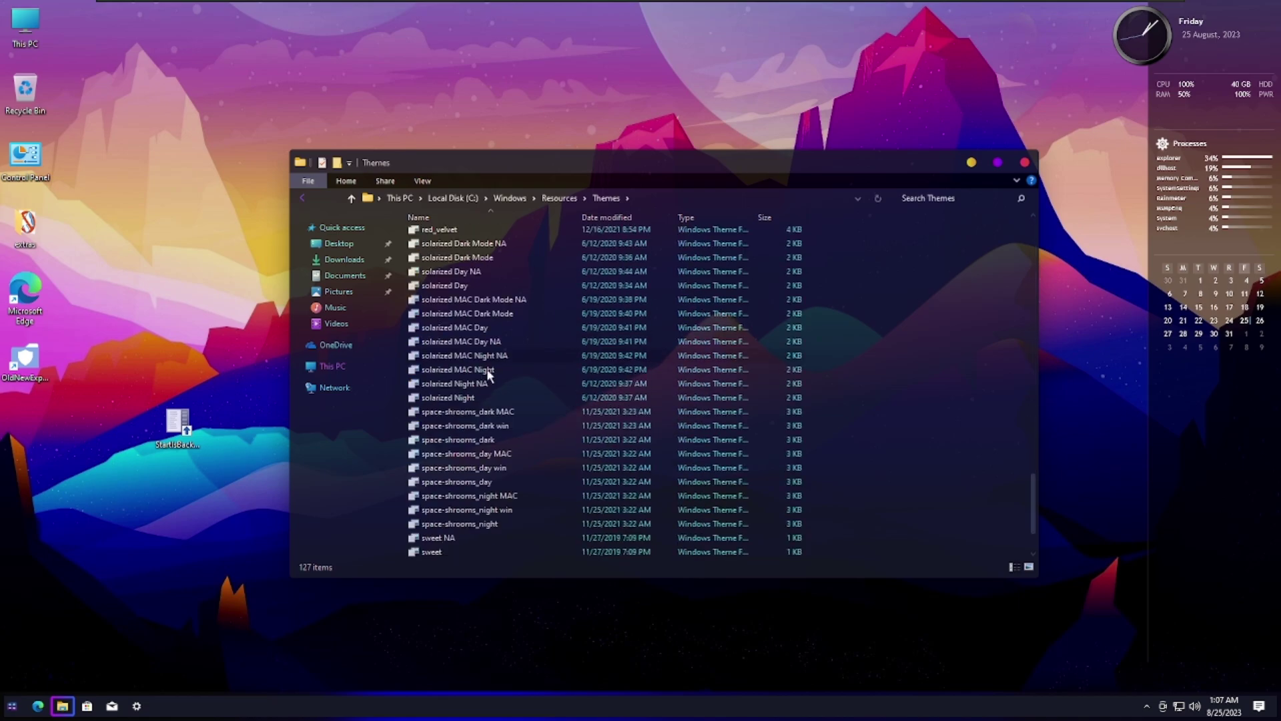
pyautogui.scroll(12, 485, 381)
# - Switch back to the Themes page in Settings and apply the BIB3DM LIN NA theme
pyautogui.hotkey('alt', 'Tab')
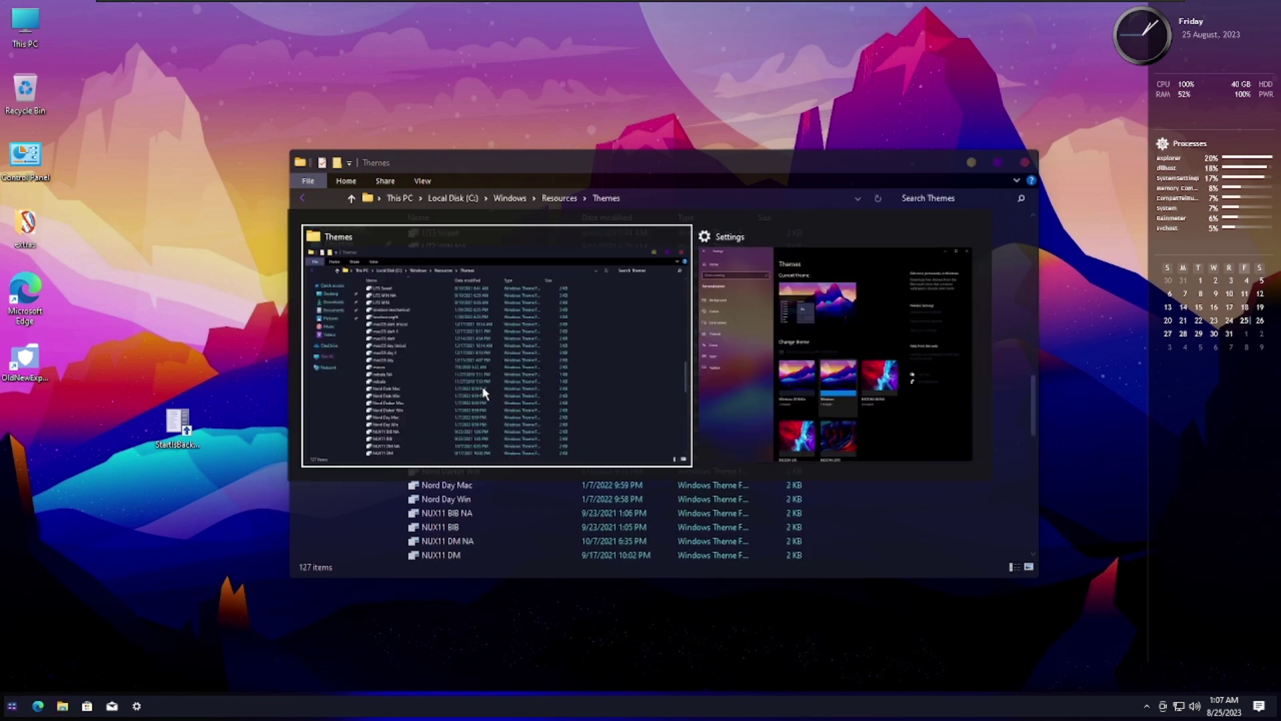
pyautogui.hotkey('alt', 'Tab')
pyautogui.click(454, 454)
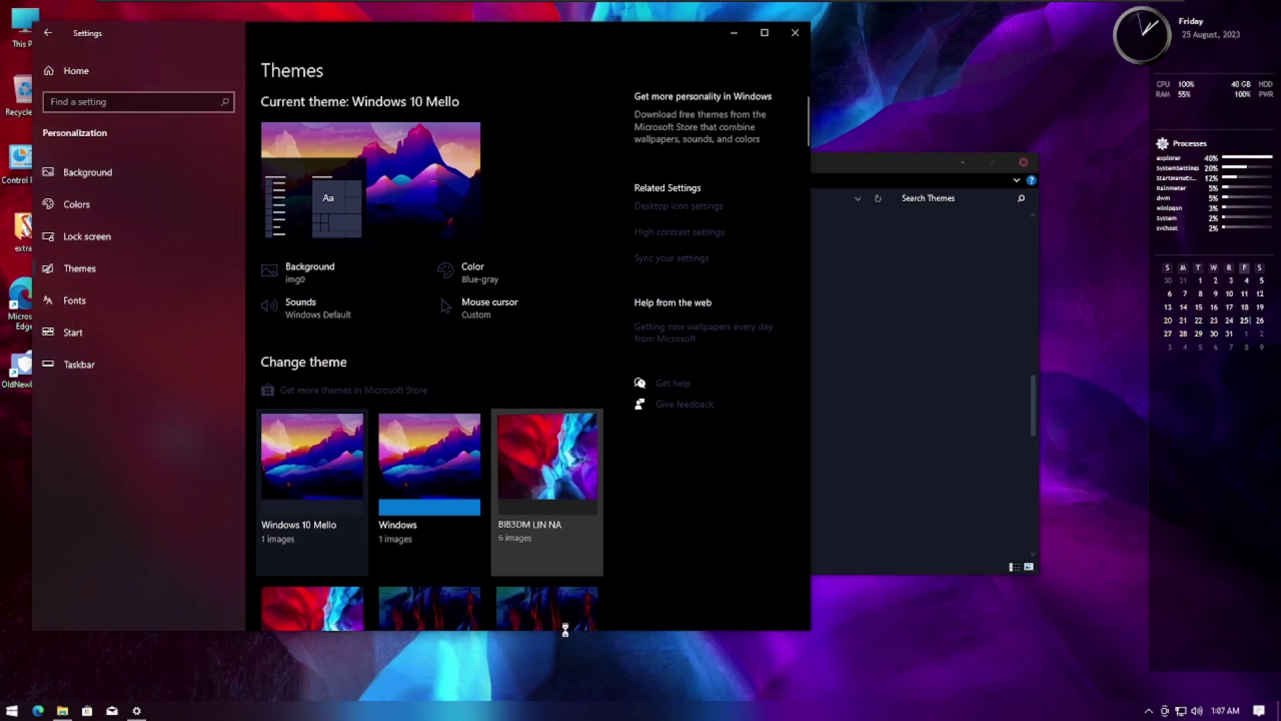
# - View the Start menu under the new theme, launch Calculator from it and close the Calculator window
pyautogui.press('super')
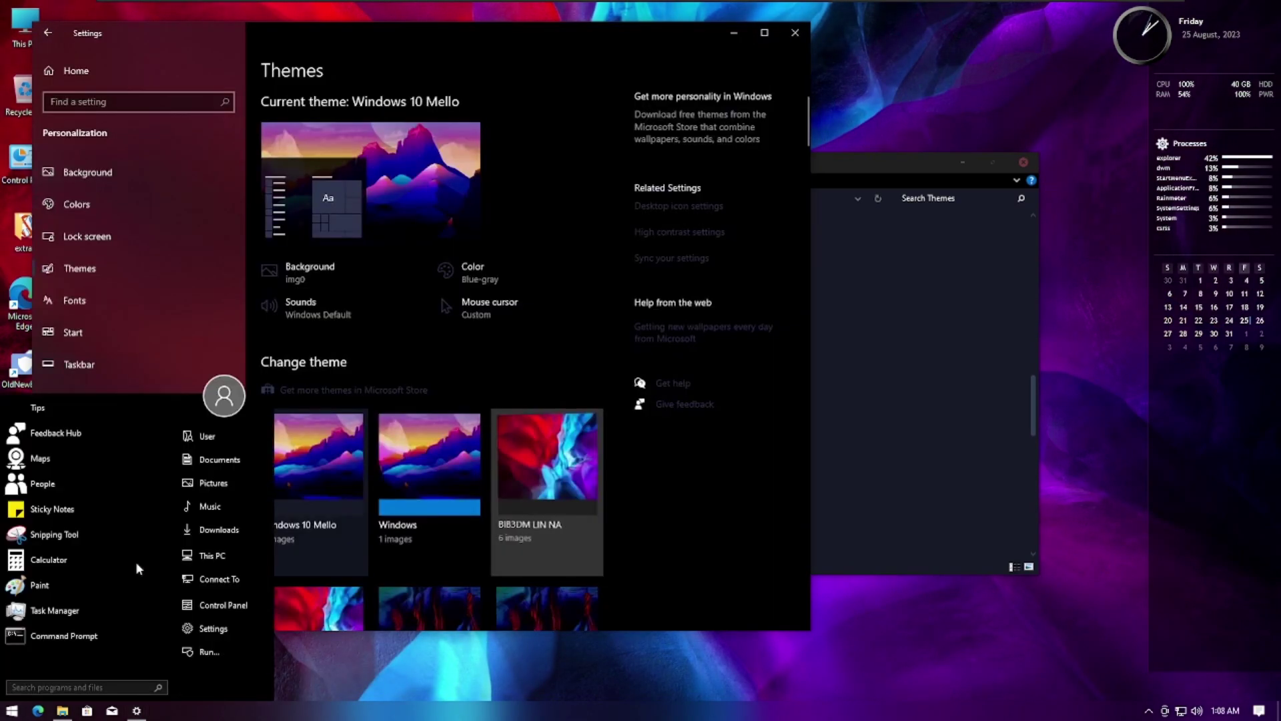
pyautogui.press('super')
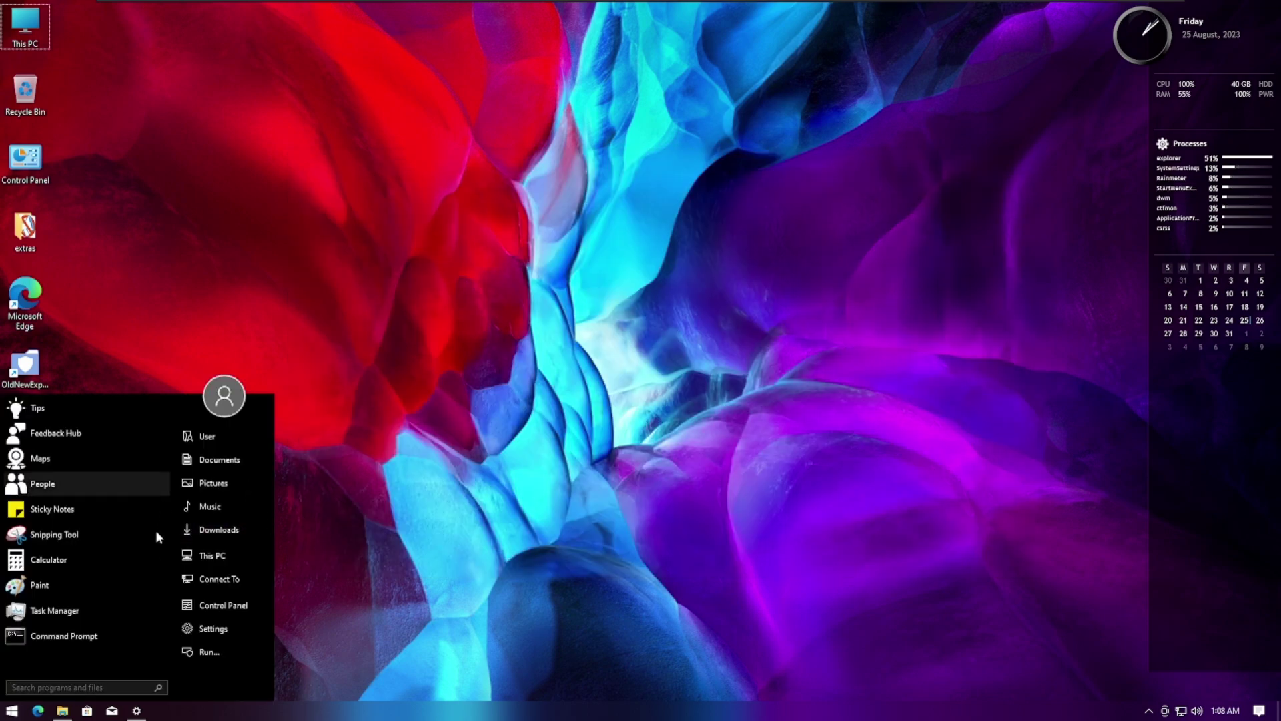
pyautogui.click(155, 559)
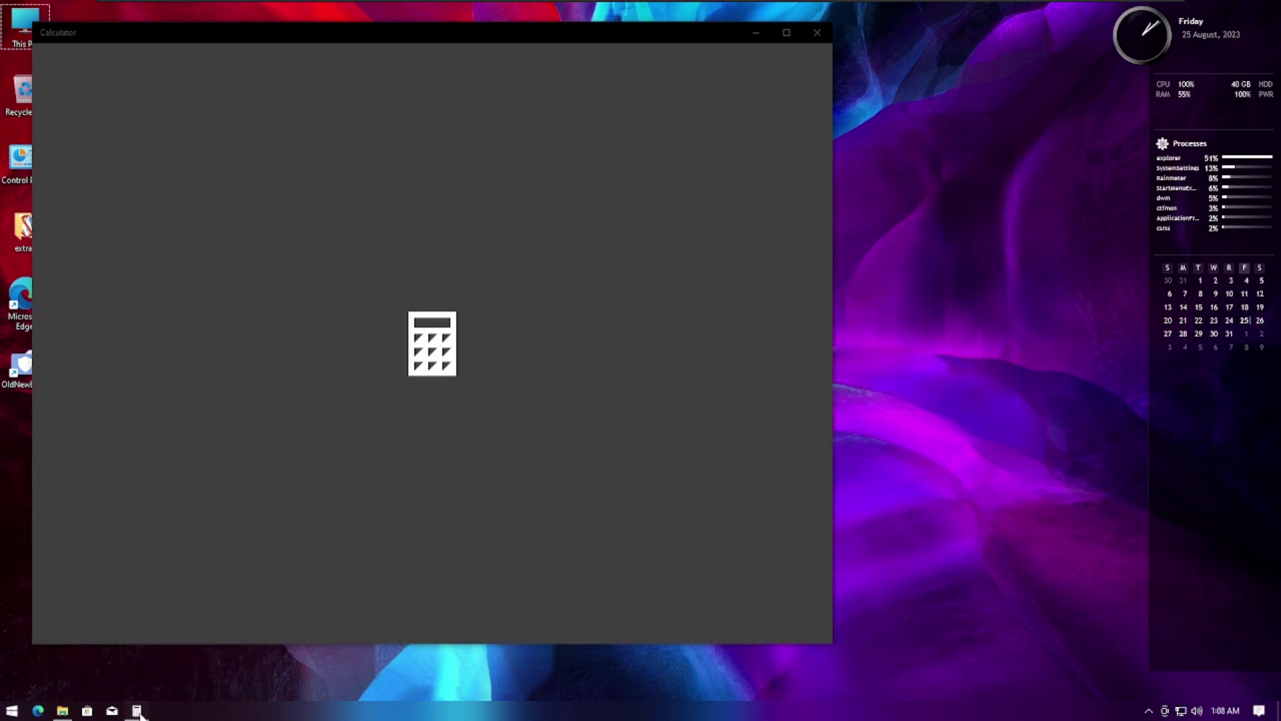
pyautogui.click(820, 37)
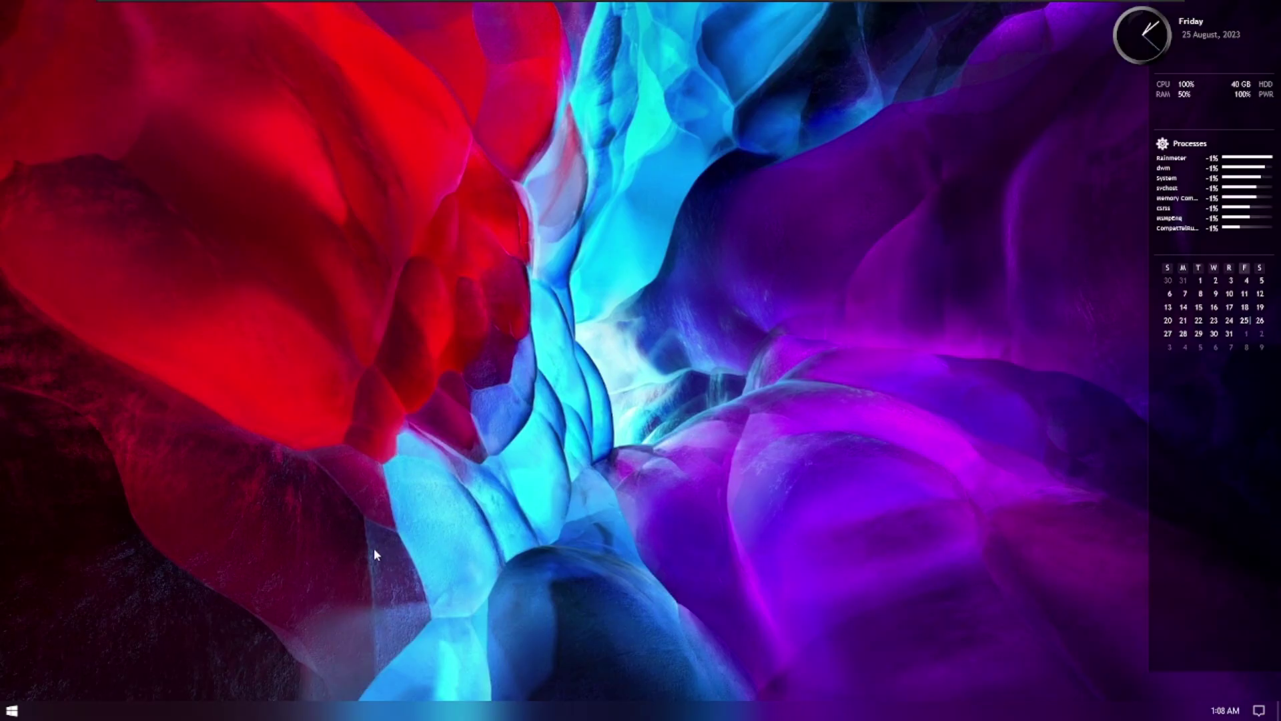
# - Close the Settings window showing the Themes page
pyautogui.moveTo(282, 582); pyautogui.dragTo(421, 438)
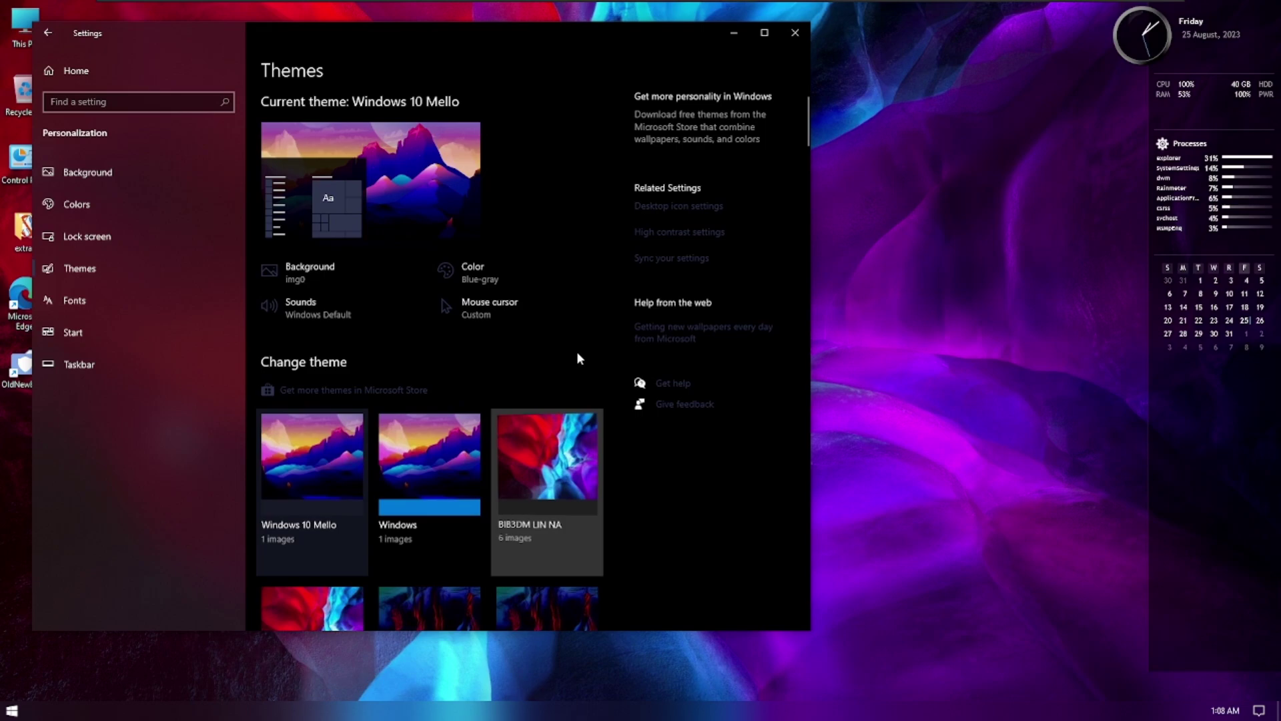
pyautogui.click(794, 31)
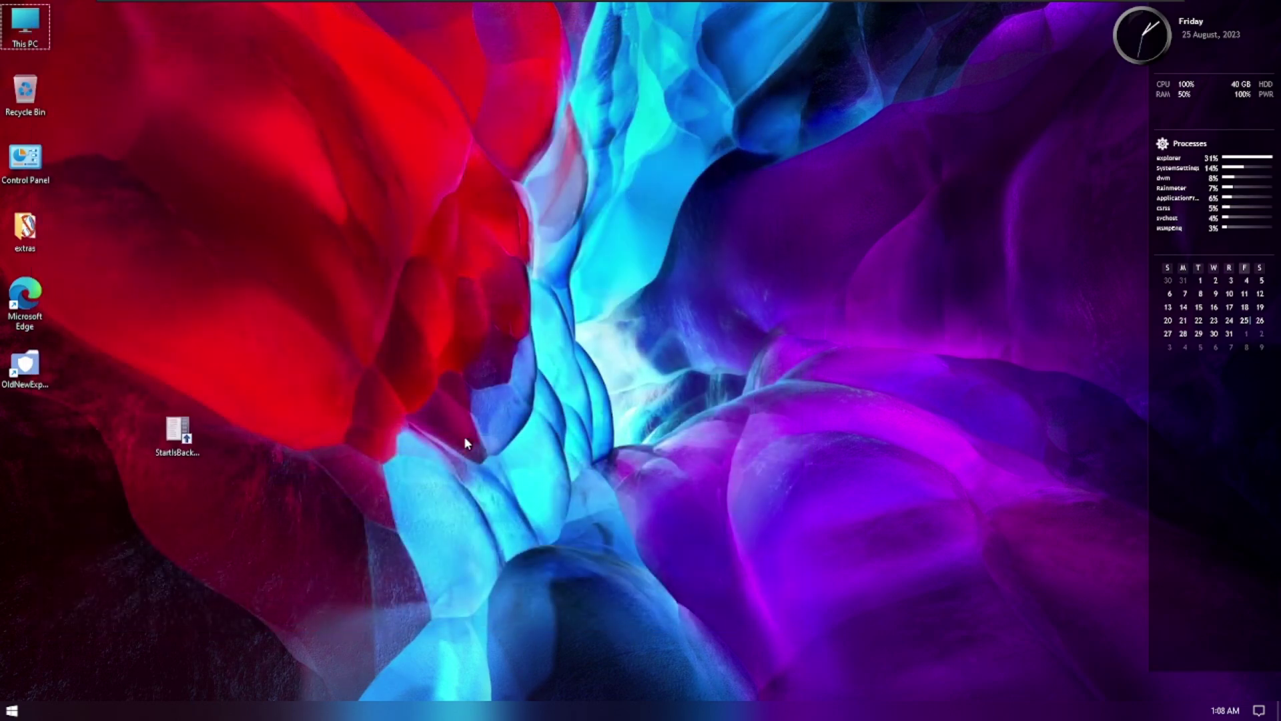
# - Open a new File Explorer window and navigate to C:\Windows\Resources\Themes
pyautogui.click(465, 443)
pyautogui.press('super+e')
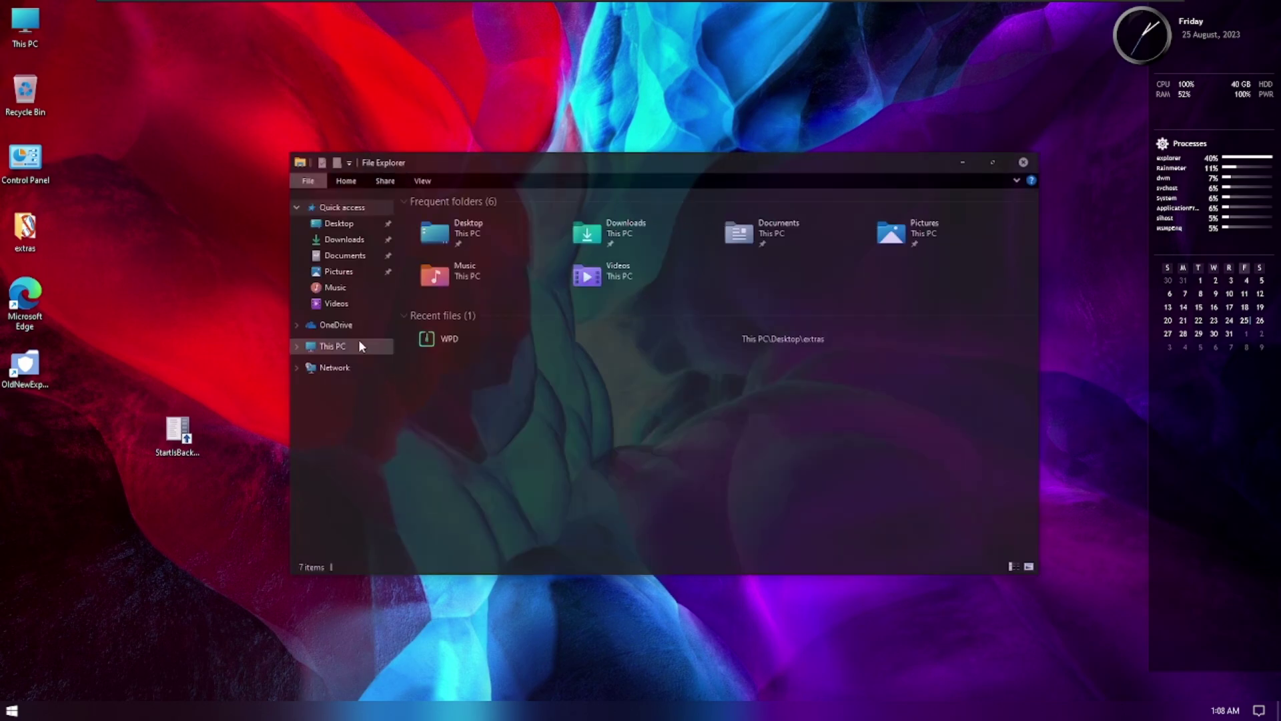
pyautogui.click(358, 340)
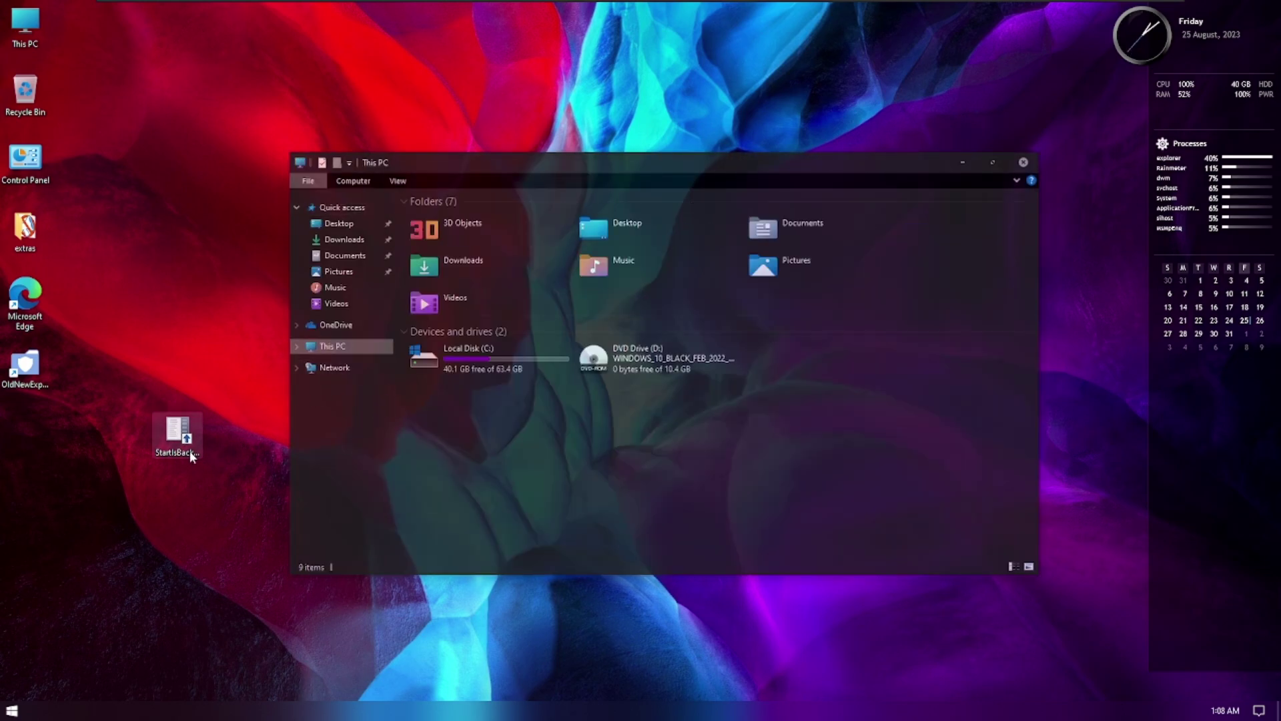
pyautogui.click(471, 361)
pyautogui.doubleClick(472, 361)
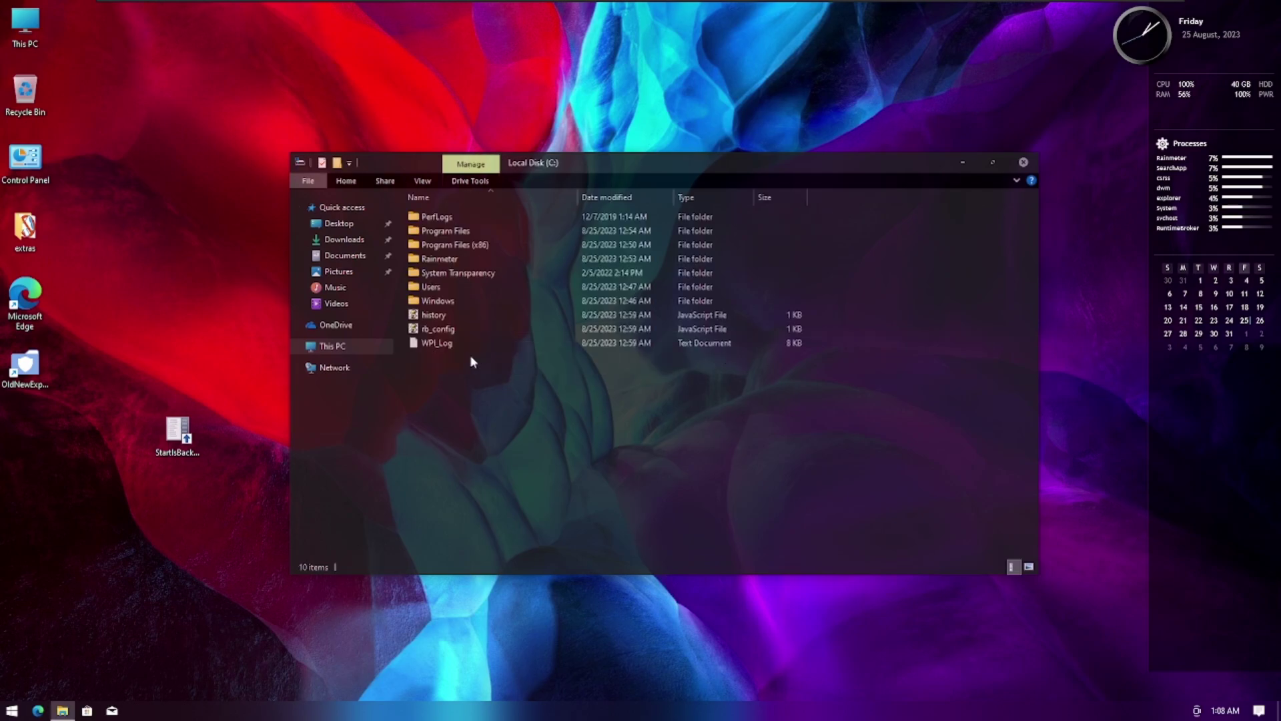
pyautogui.press('w')
pyautogui.press('Return')
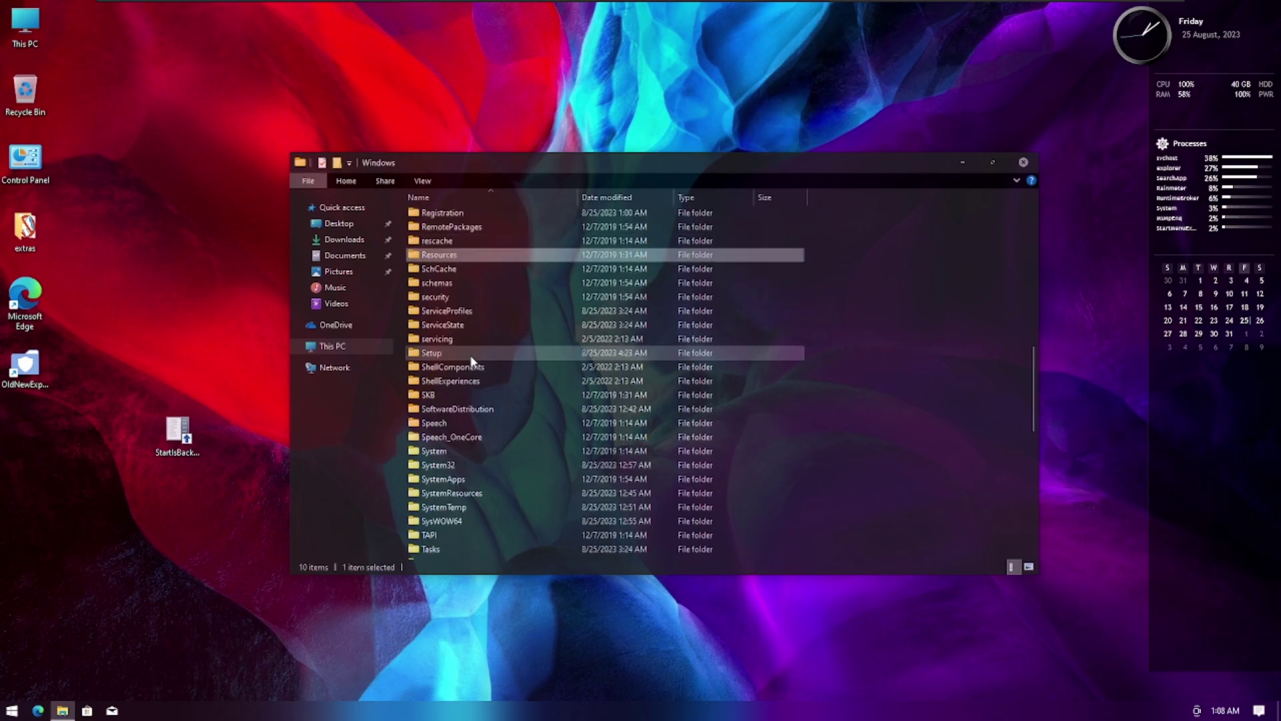
pyautogui.write('resources')
pyautogui.press('Return')
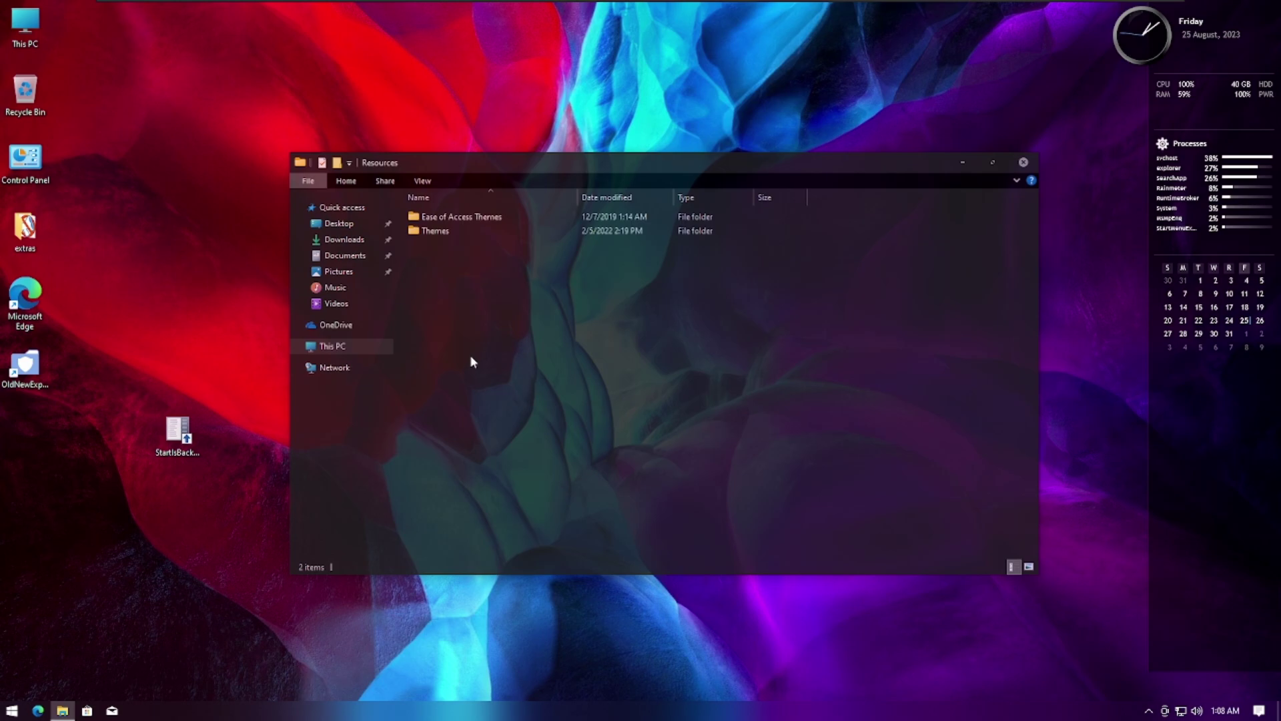
pyautogui.press('t')
pyautogui.press('Return')
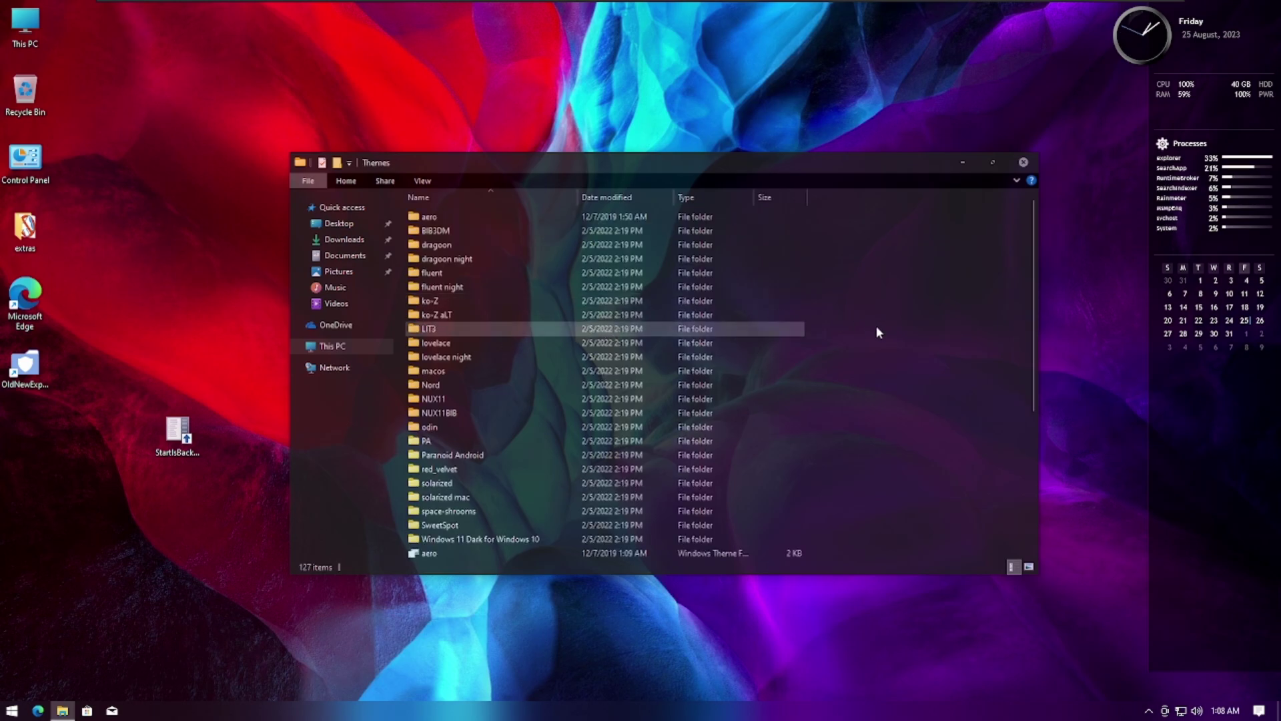
# - Switch the Themes folder from the details list to icon view and enlarge the icons slightly
pyautogui.scroll(3, 860, 327)
pyautogui.rightClick(868, 306)
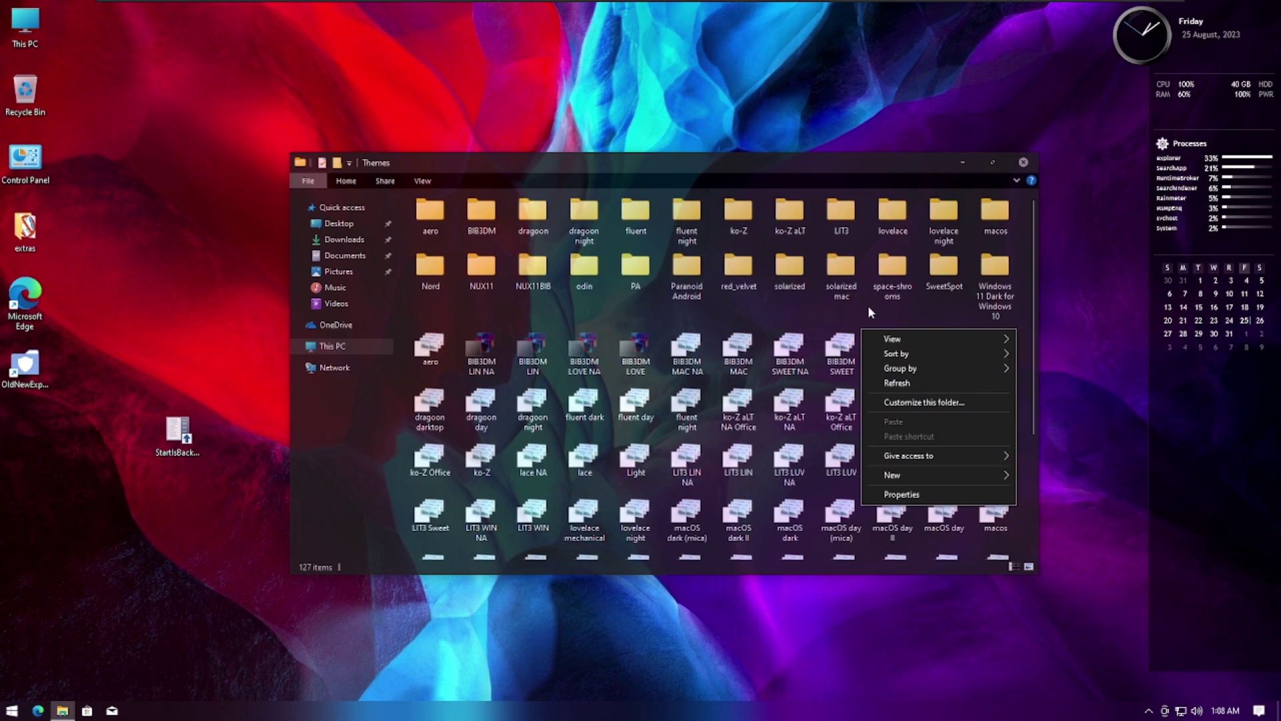
pyautogui.press('Escape')
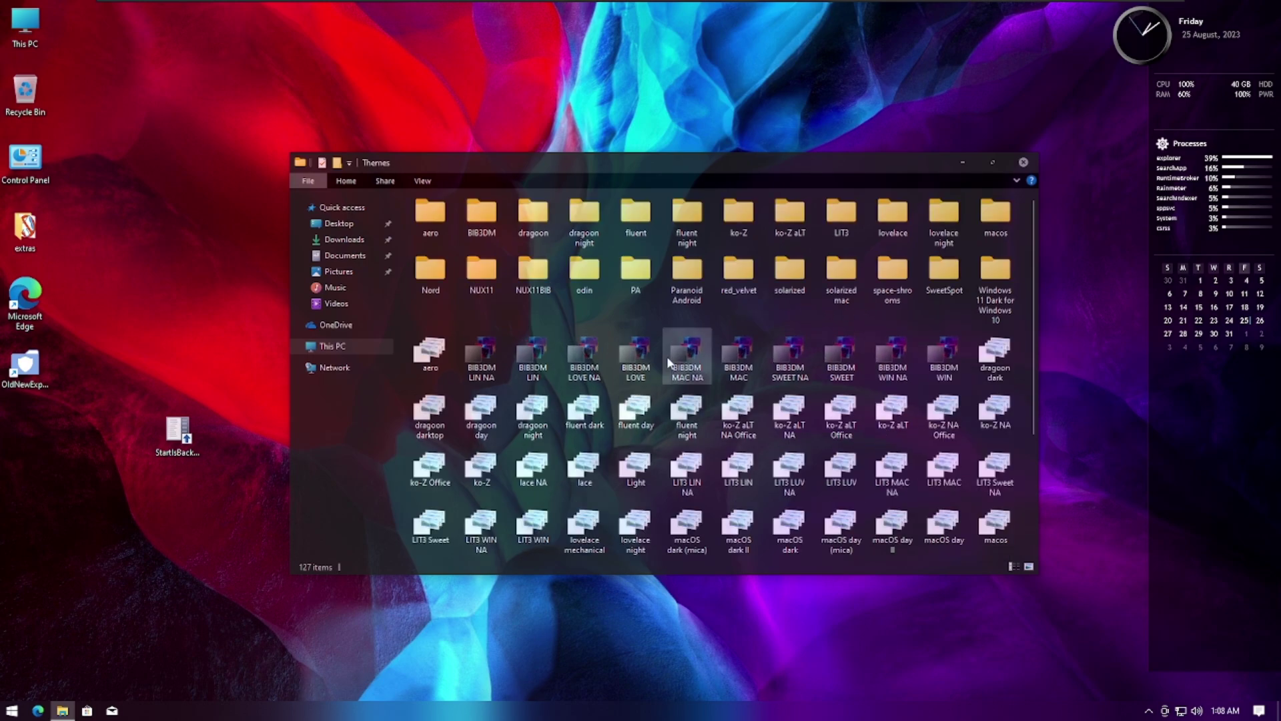
pyautogui.scroll(1, 667, 356)
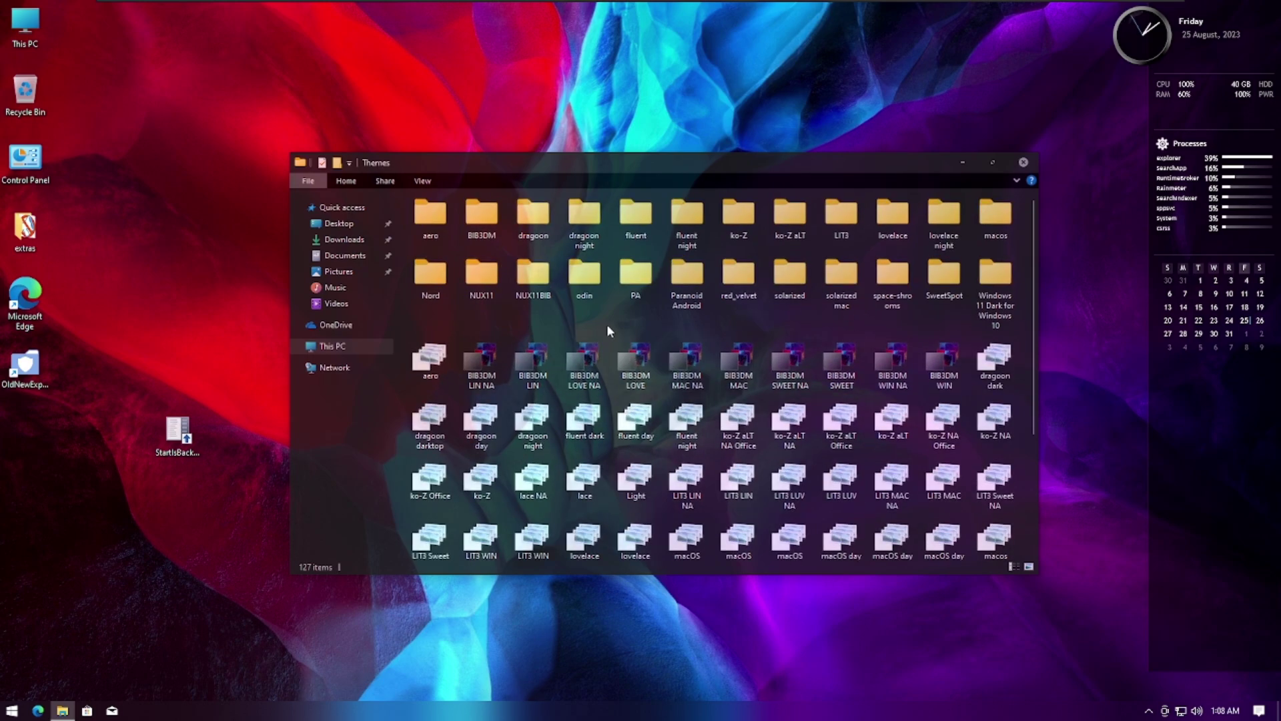
pyautogui.scroll(-3, 551, 370)
# - Advance the desktop slideshow to the next background three times
pyautogui.click(240, 273)
pyautogui.rightClick(240, 273)
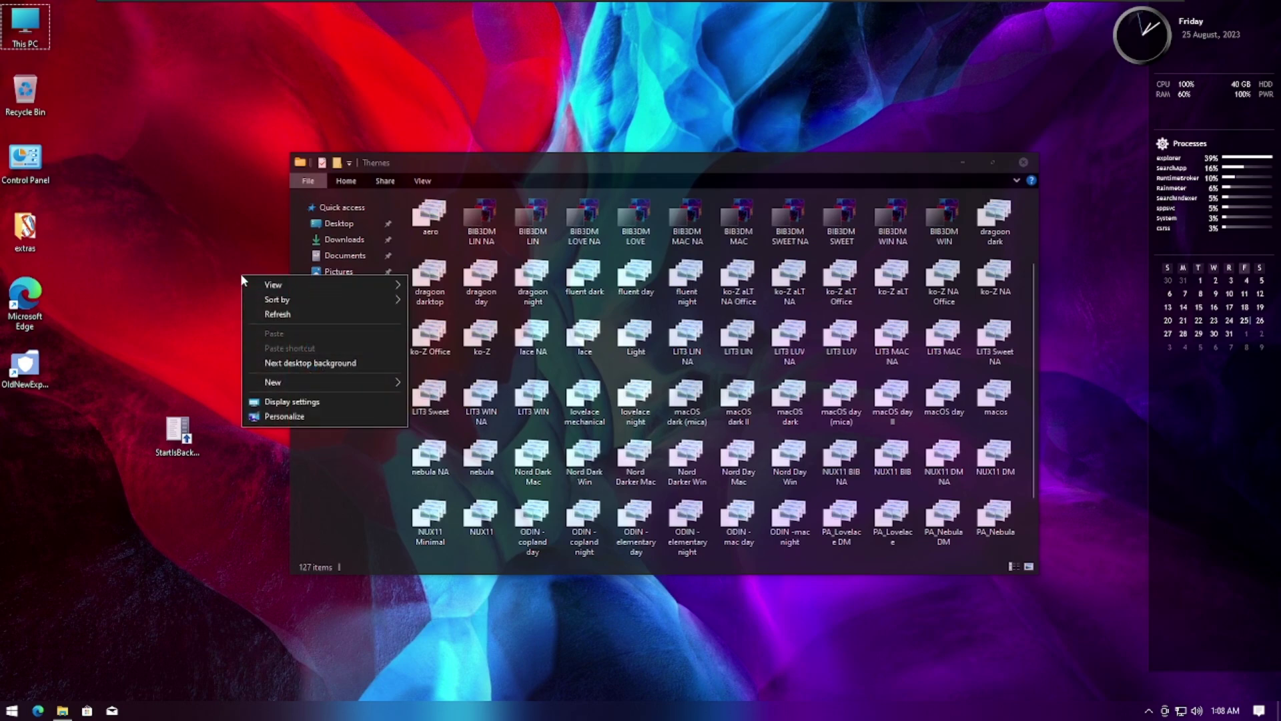
pyautogui.click(340, 363)
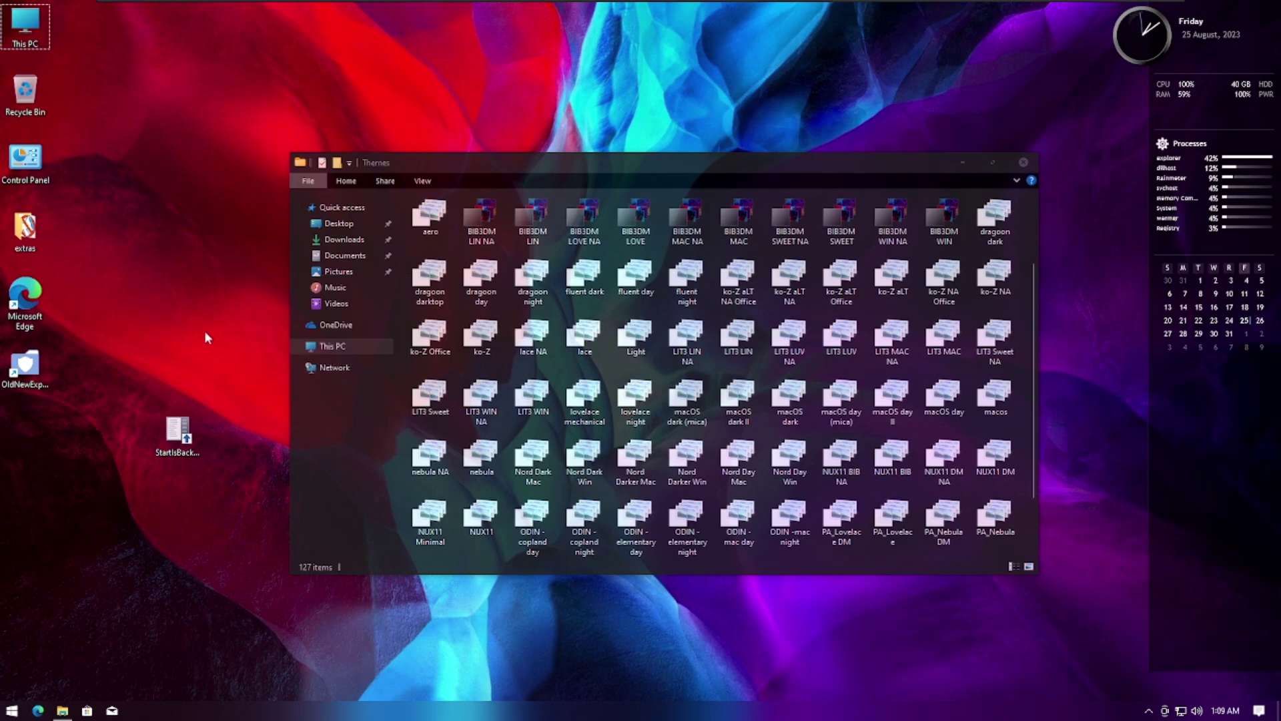
pyautogui.rightClick(205, 335)
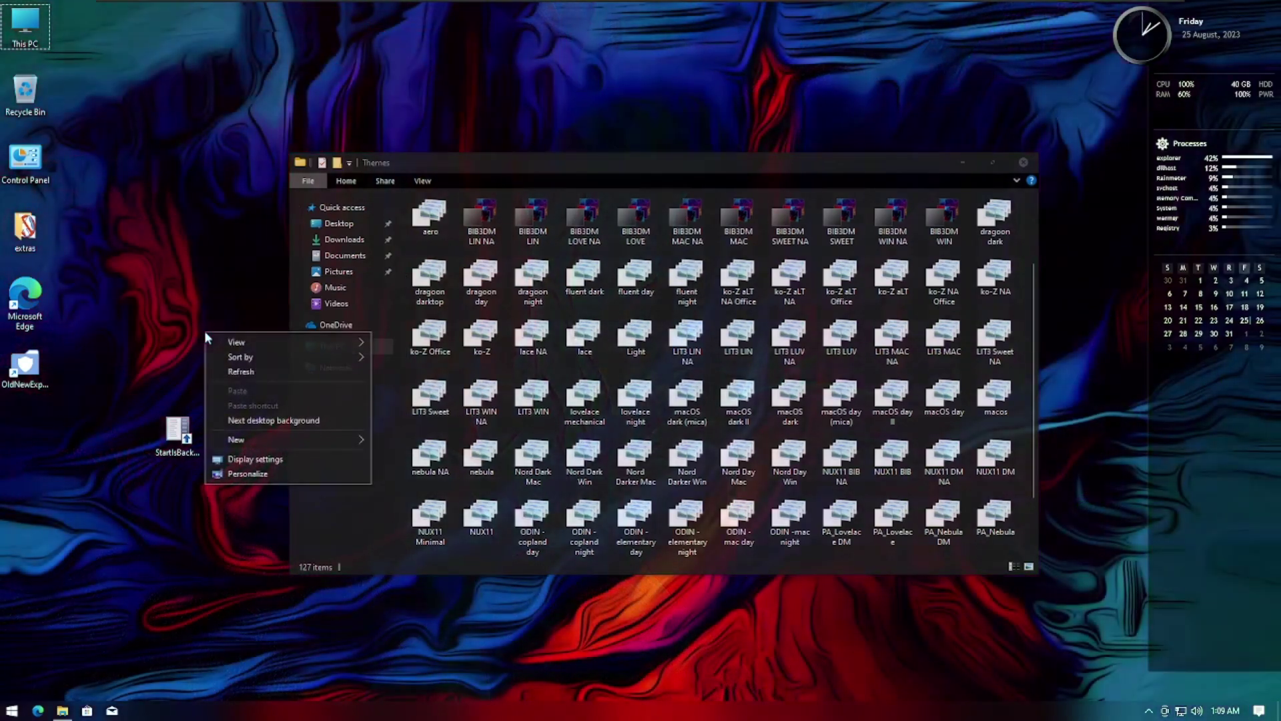
pyautogui.click(274, 420)
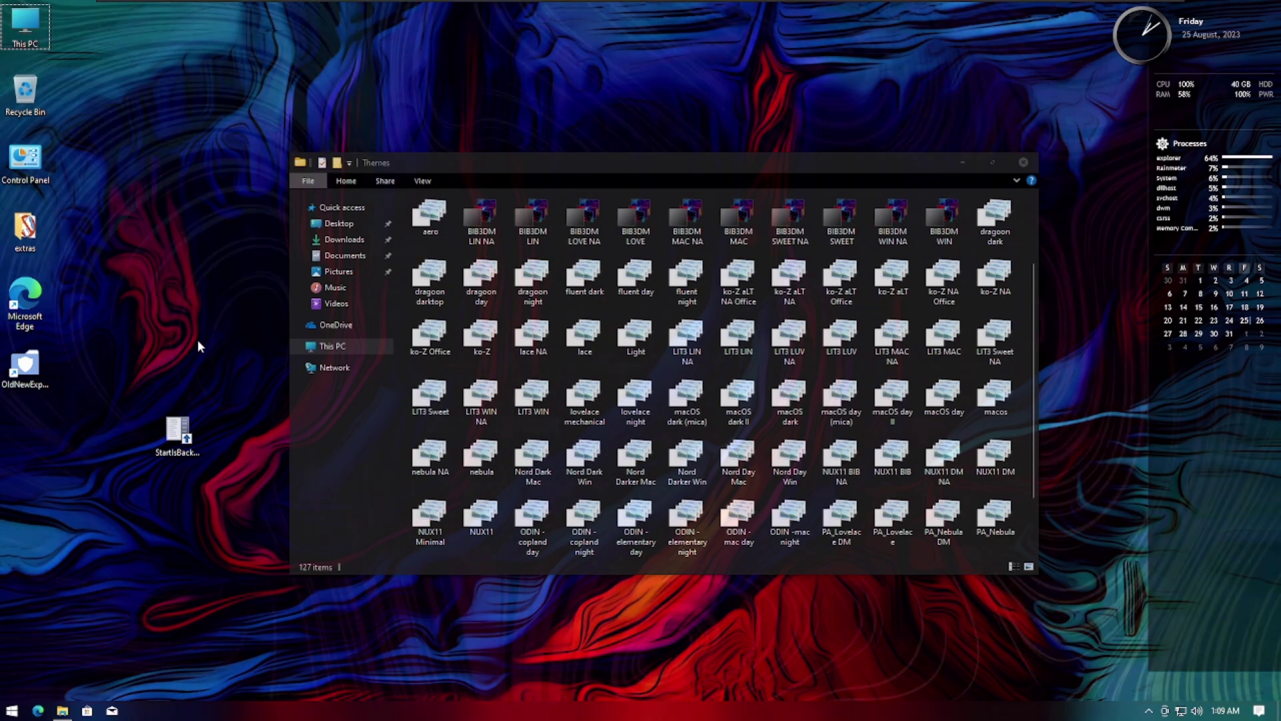
pyautogui.rightClick(198, 342)
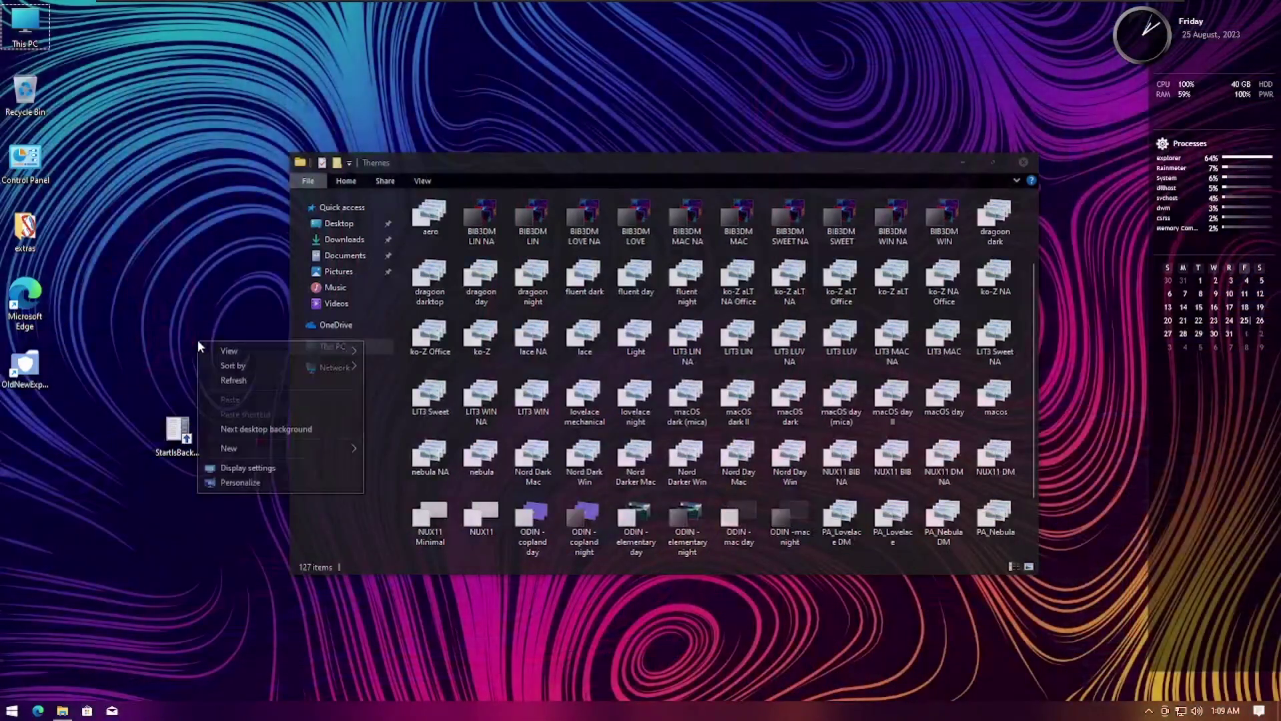
pyautogui.click(273, 429)
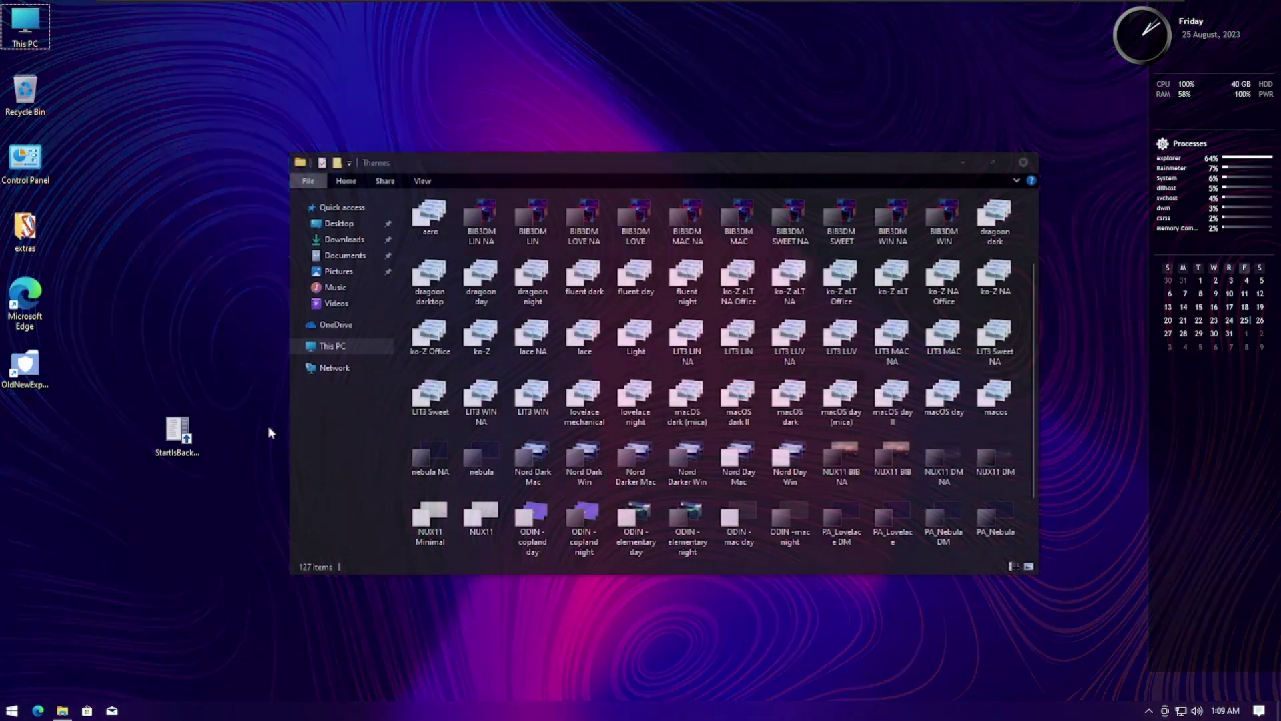
# - Look through the theme folders and theme file thumbnails in the Themes folder
pyautogui.doubleClick(738, 333)
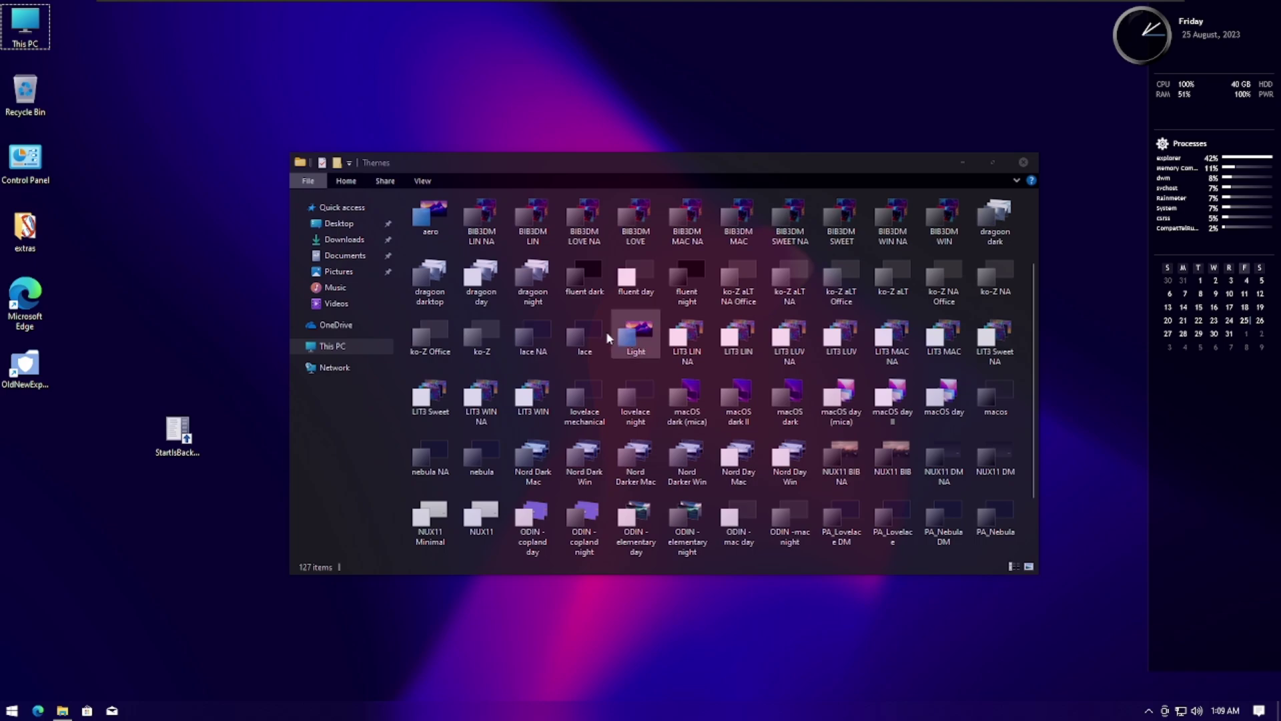
pyautogui.scroll(-3, 608, 337)
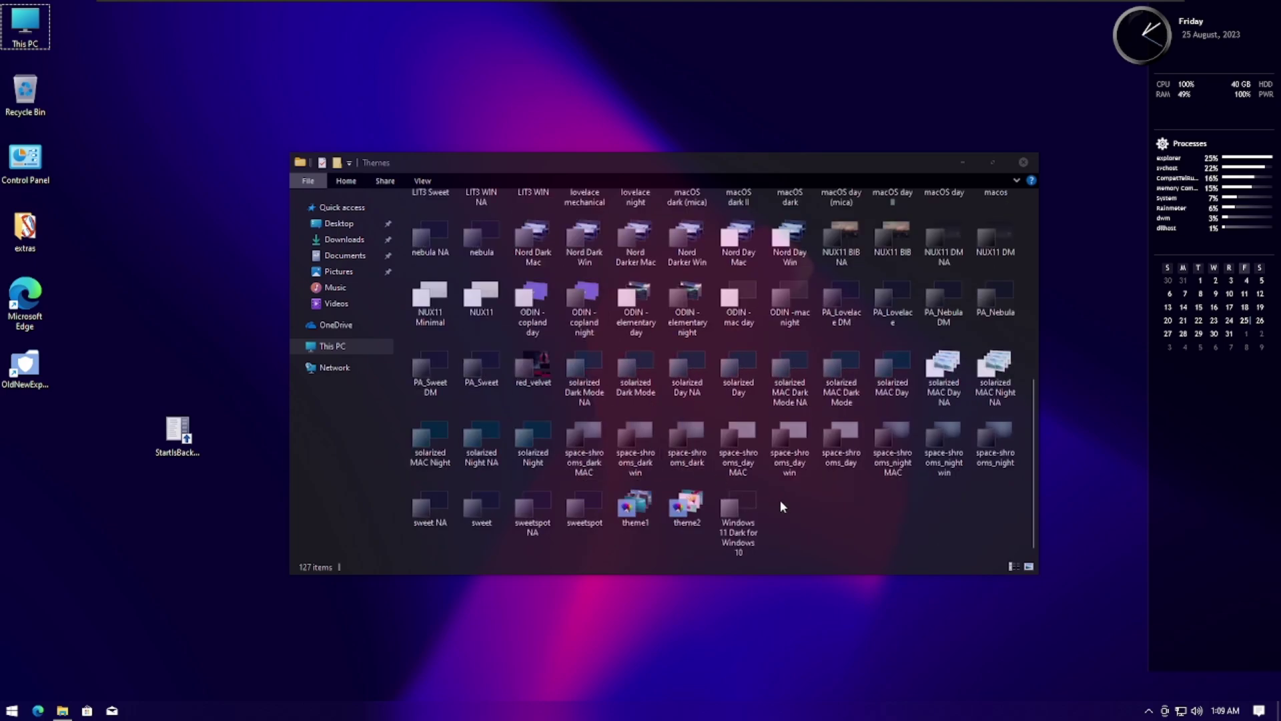
pyautogui.scroll(5, 782, 495)
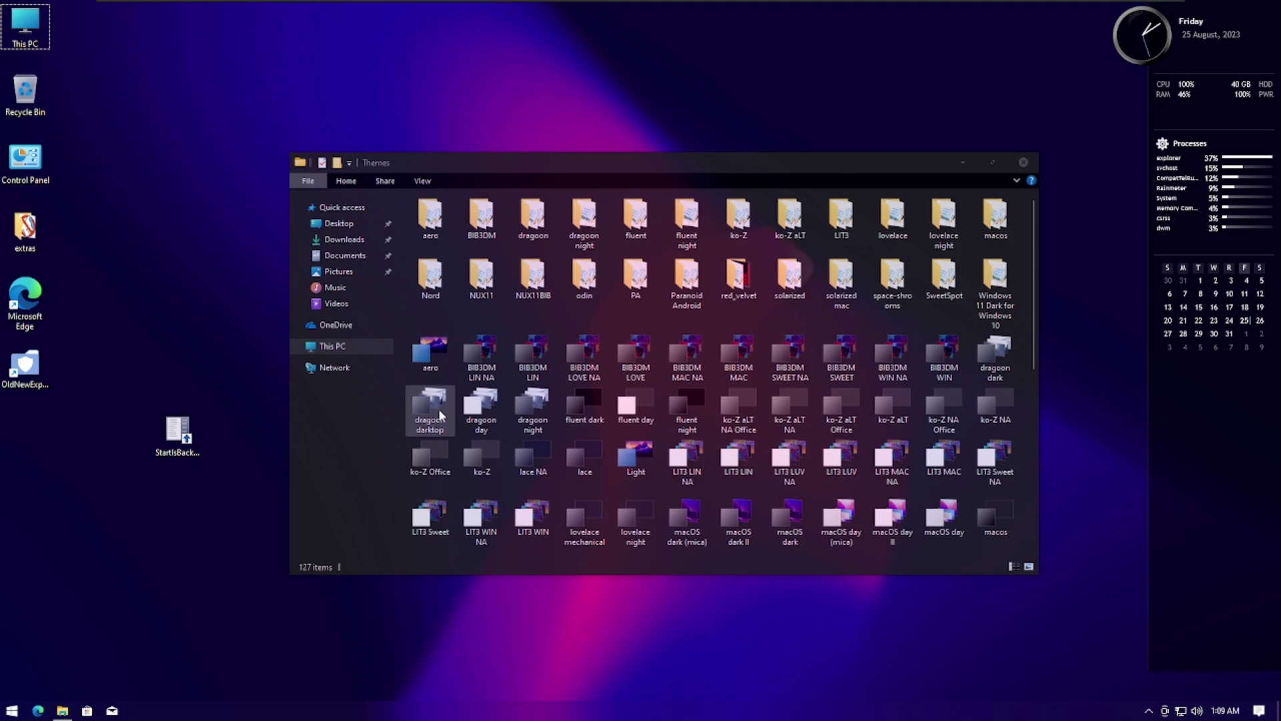
pyautogui.scroll(-5, 440, 413)
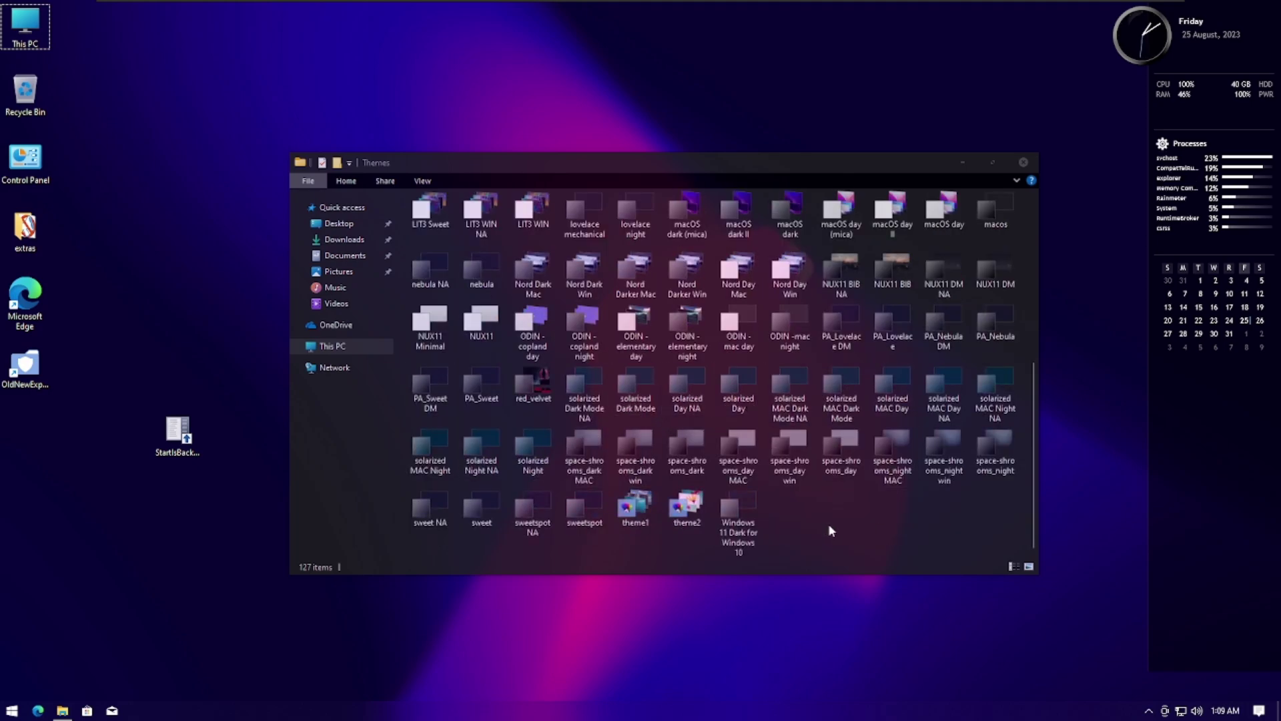
pyautogui.click(798, 513)
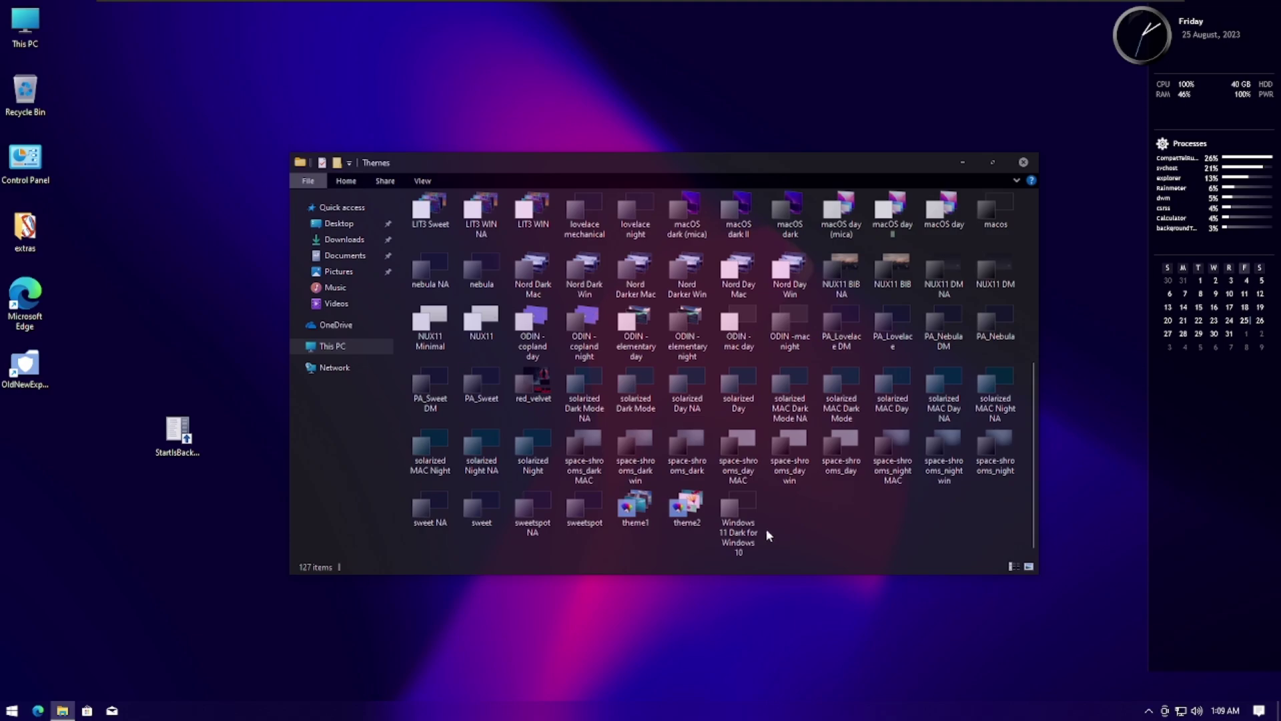
# - Open the desktop's personalization settings and close the Themes folder window
pyautogui.rightClick(586, 580)
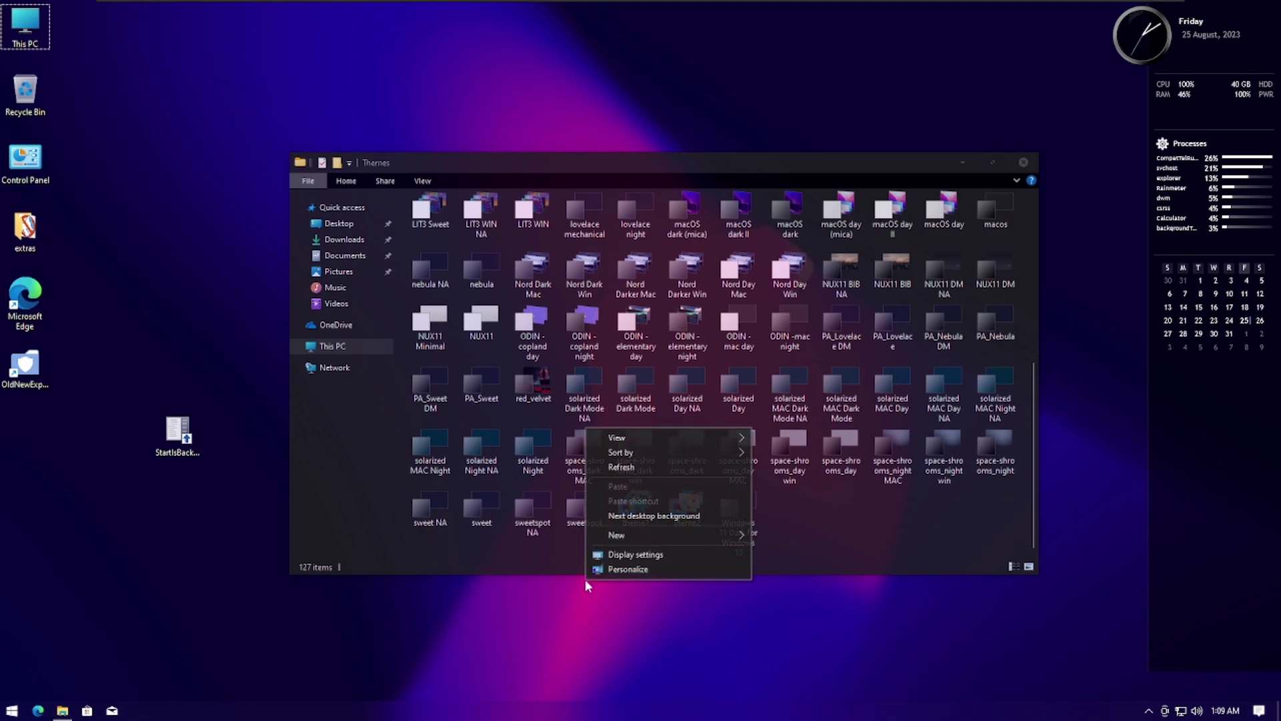
pyautogui.click(678, 567)
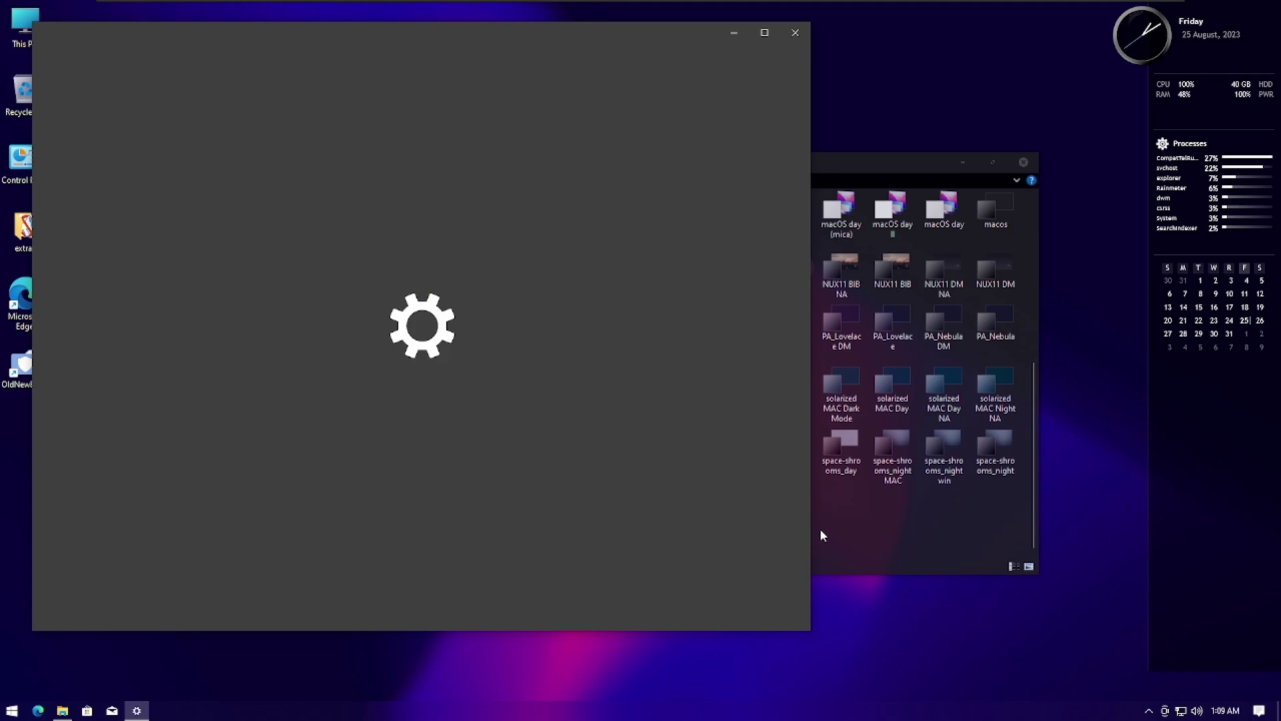
pyautogui.click(905, 525)
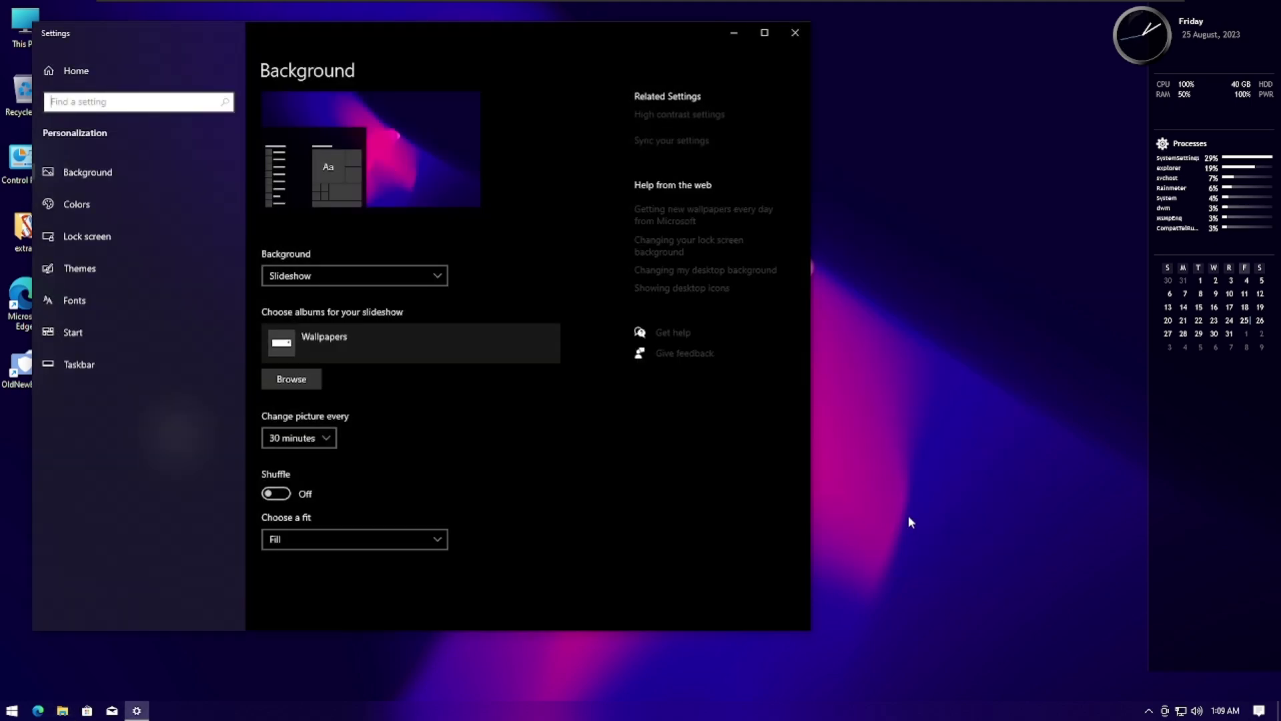
# - Open This PC, view the properties of Local Disk (C:), and return to the desktop
pyautogui.press('super+e')
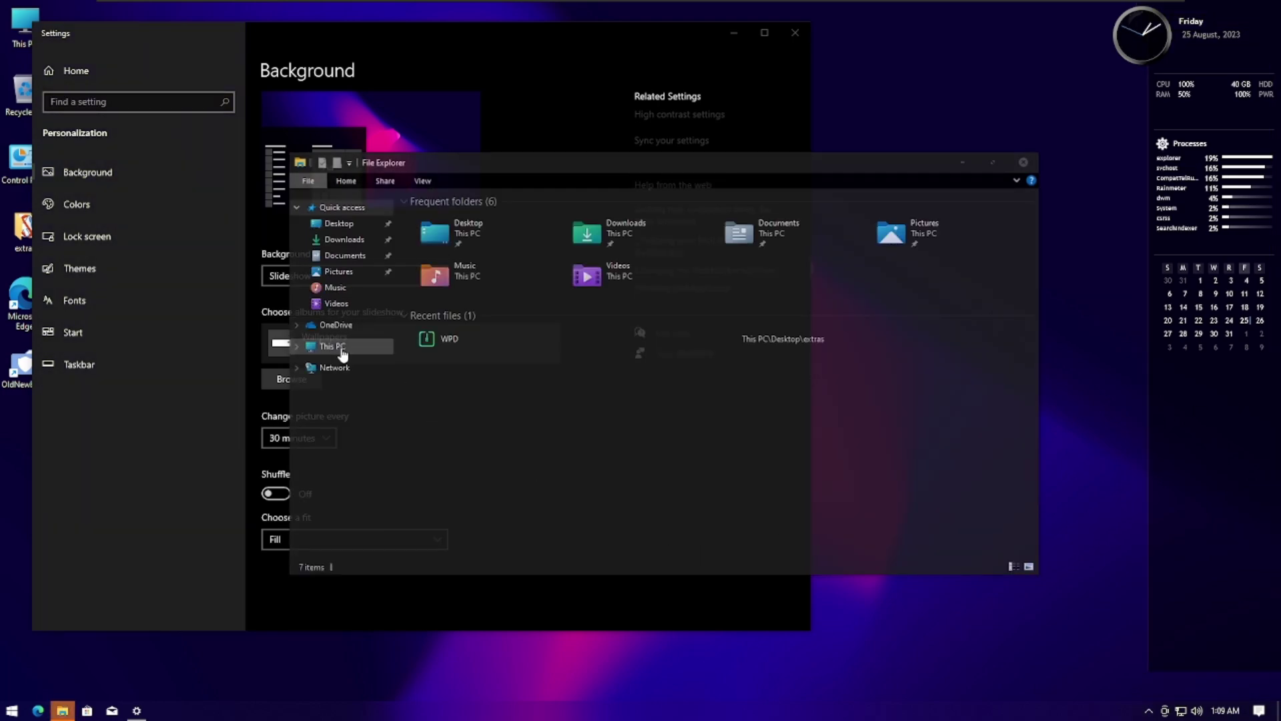
pyautogui.click(372, 346)
pyautogui.moveTo(465, 414); pyautogui.dragTo(515, 374)
pyautogui.hotkey('alt', 'Return')
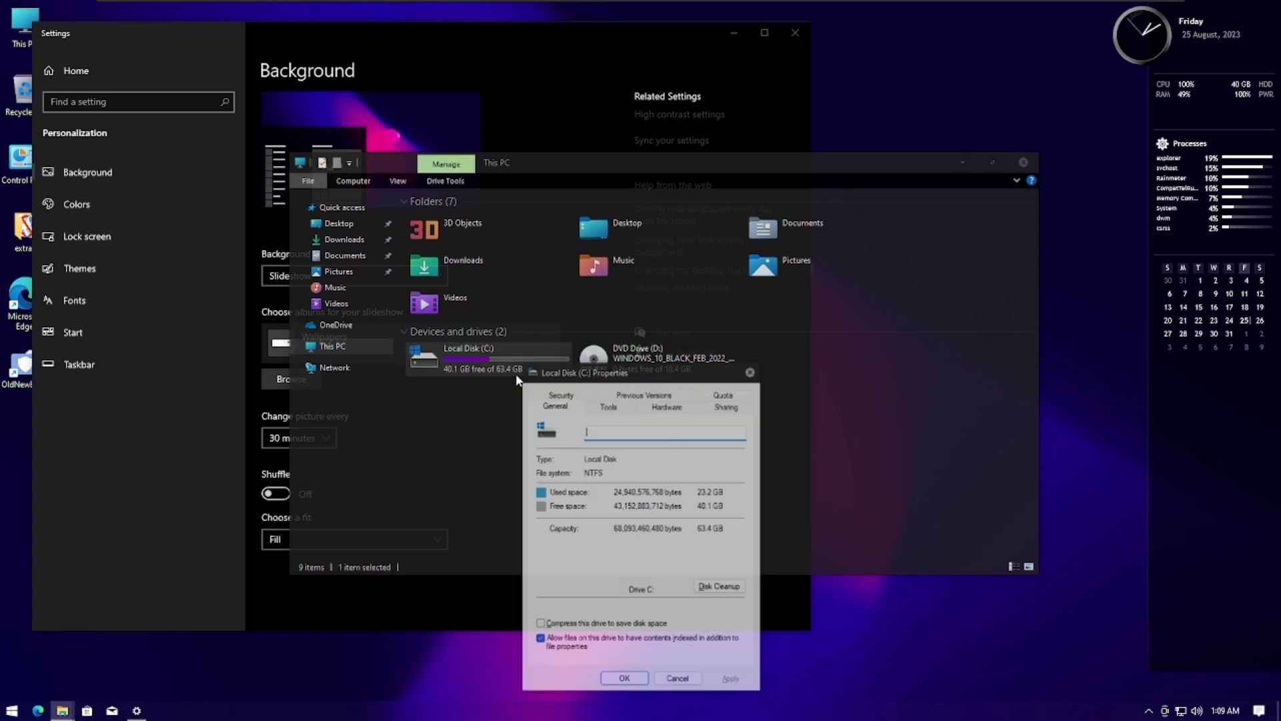
pyautogui.press('Escape')
pyautogui.press('super+d')
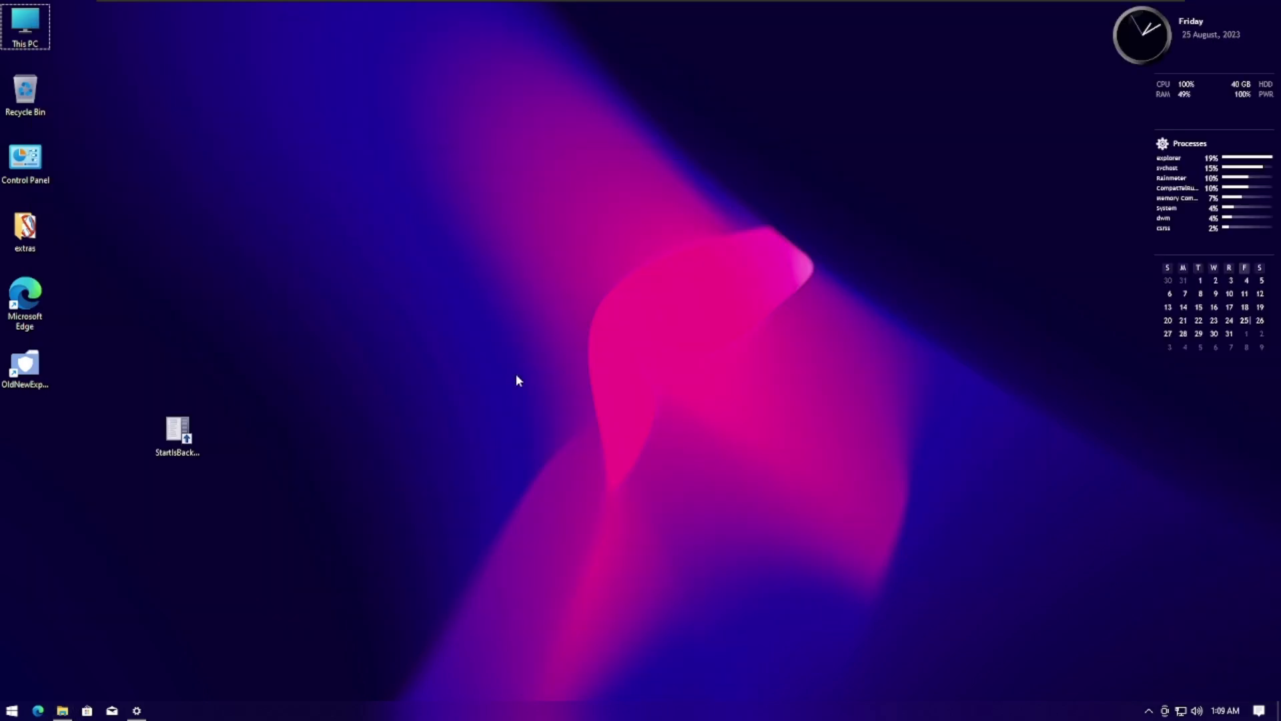
# - Disable the System Transparency startup entry in Task Manager, and close Task Manager
pyautogui.hotkey('ctrl', 'shift', 'Escape')
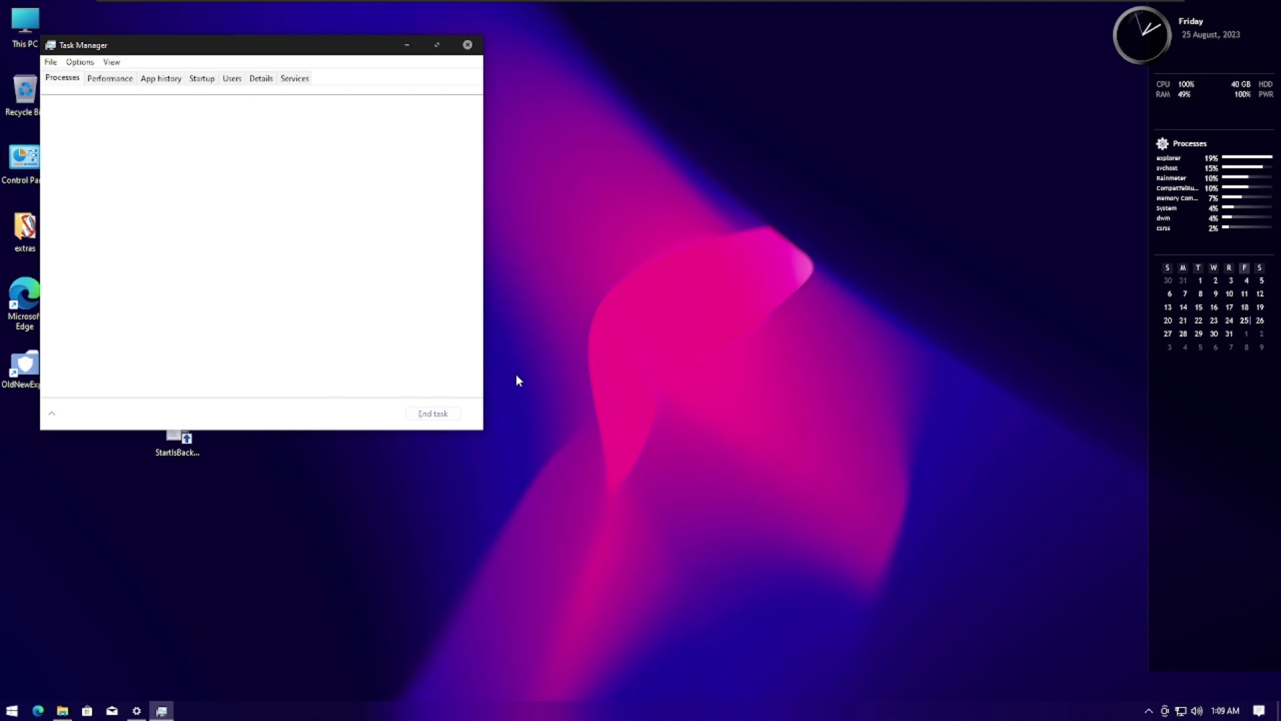
pyautogui.press('super+r')
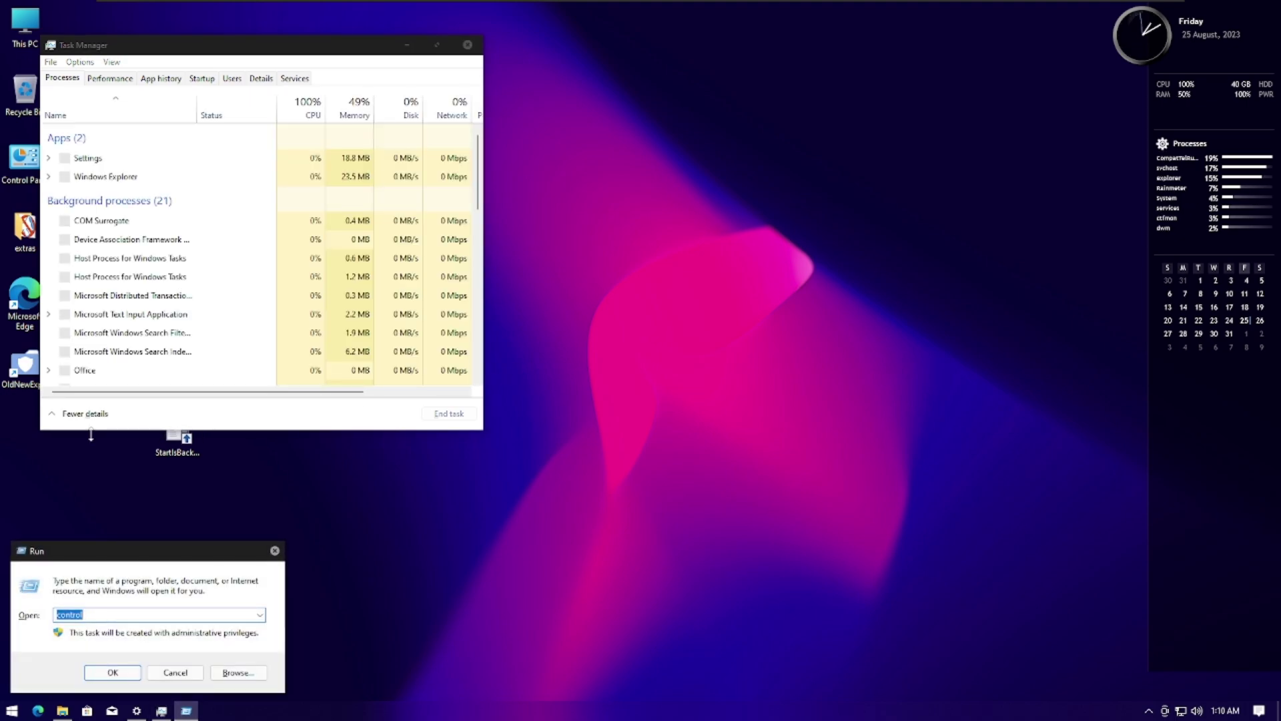
pyautogui.press('Escape')
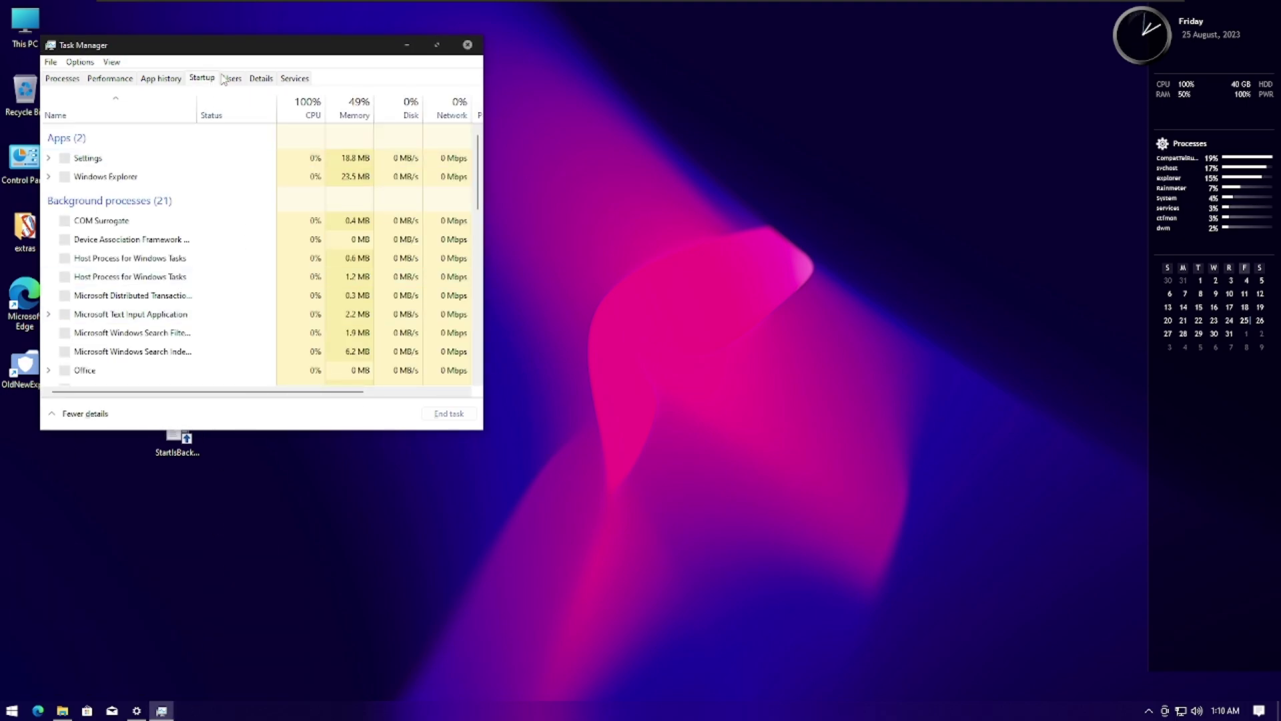
pyautogui.click(227, 79)
pyautogui.click(216, 79)
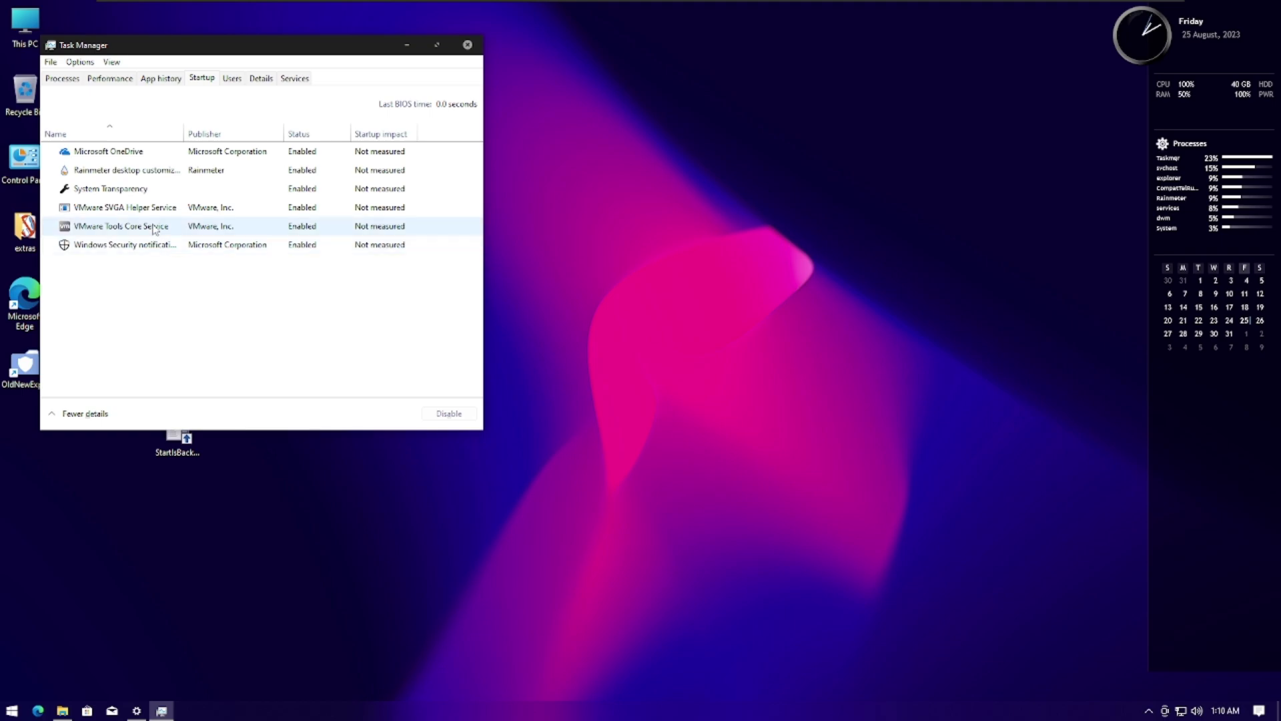
pyautogui.rightClick(143, 195)
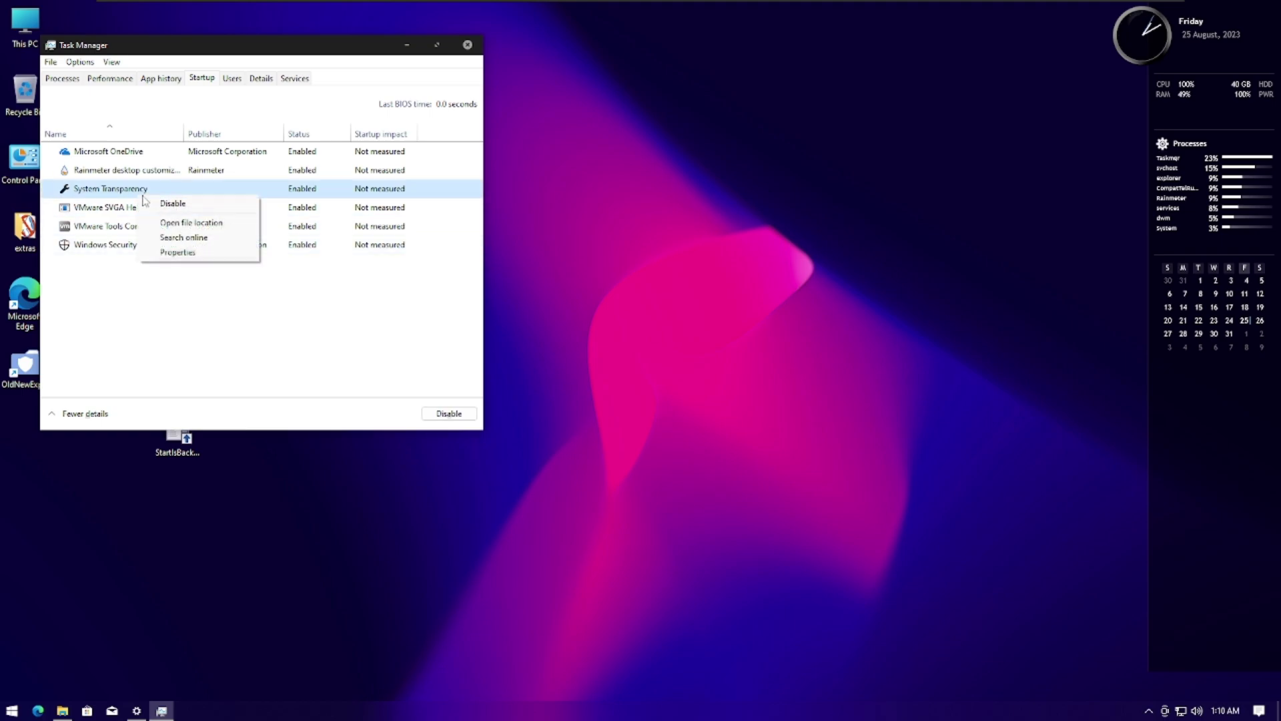
pyautogui.click(178, 204)
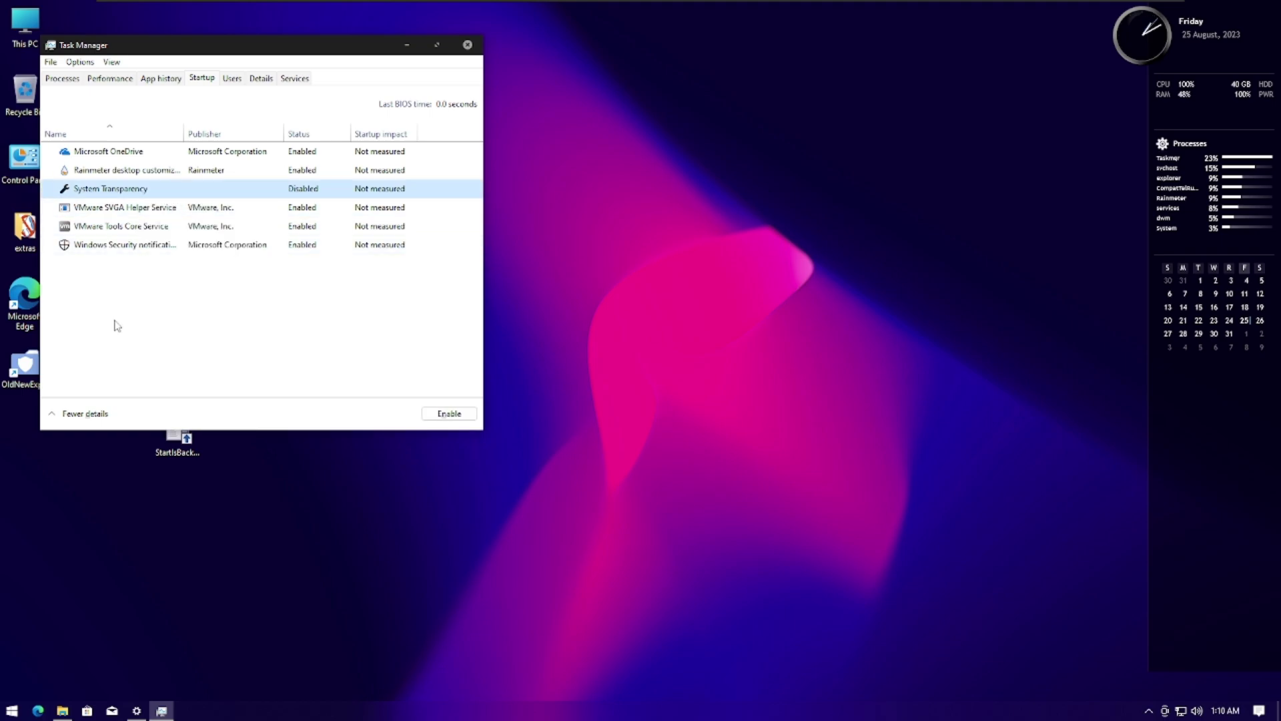
pyautogui.hotkey('alt', 'F4')
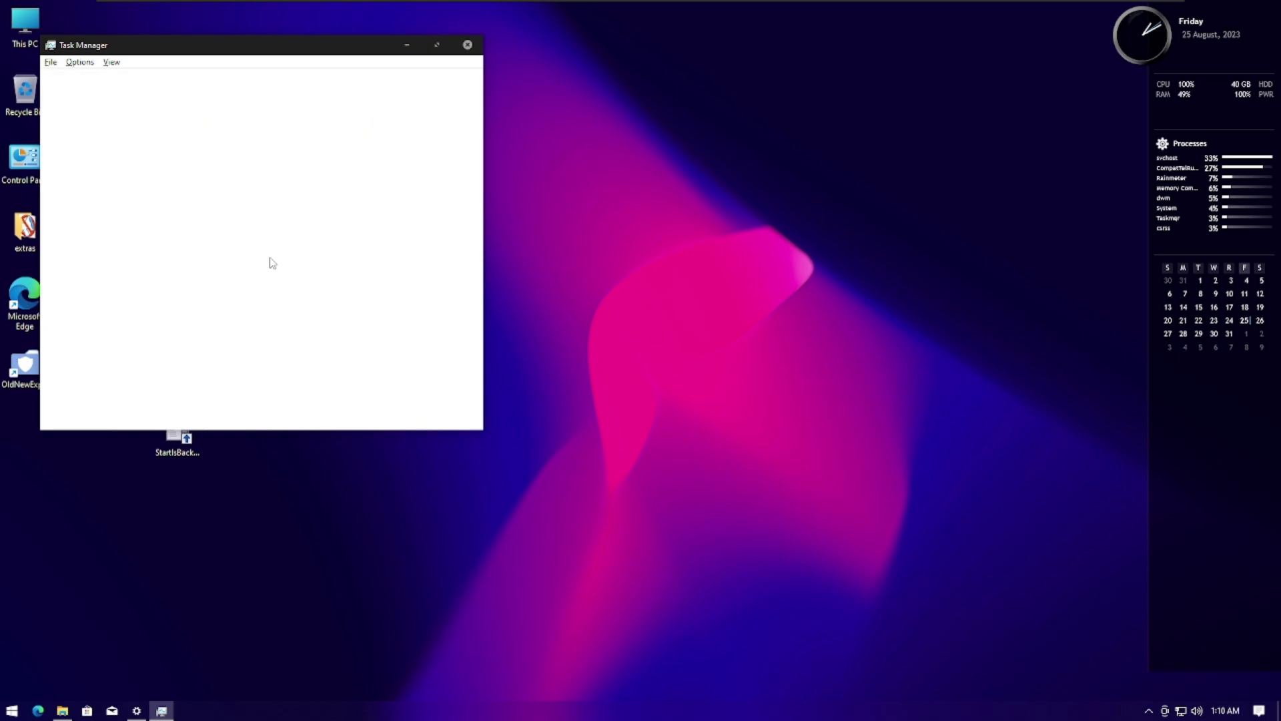
# - Return to the Settings window and apply the BIB3DM WIN NA theme from the Themes page
pyautogui.press('super+e')
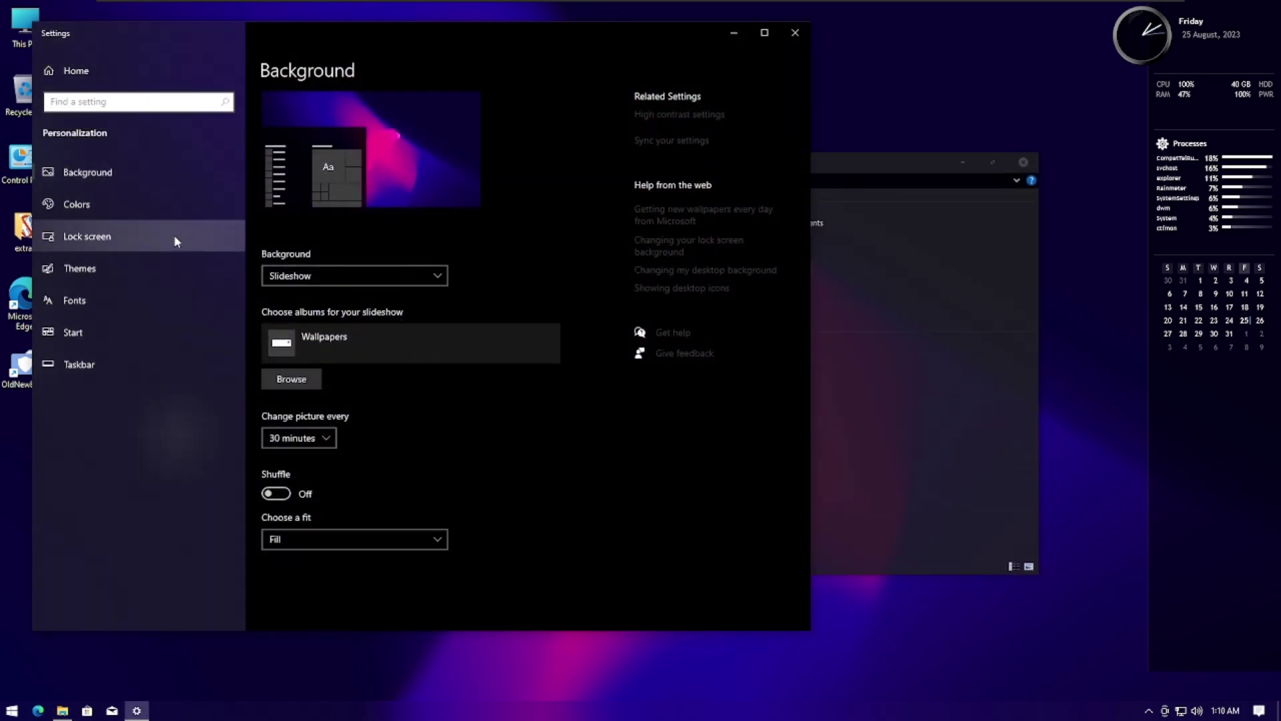
pyautogui.click(157, 272)
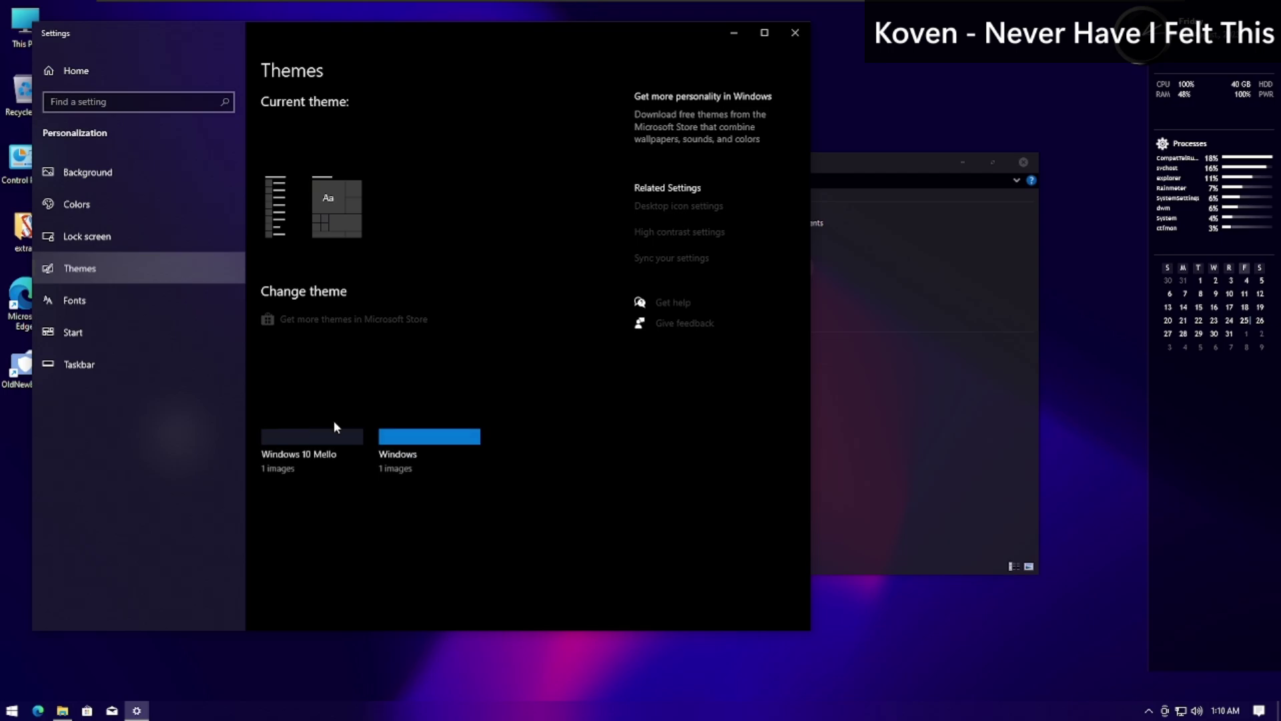
pyautogui.scroll(-8, 478, 407)
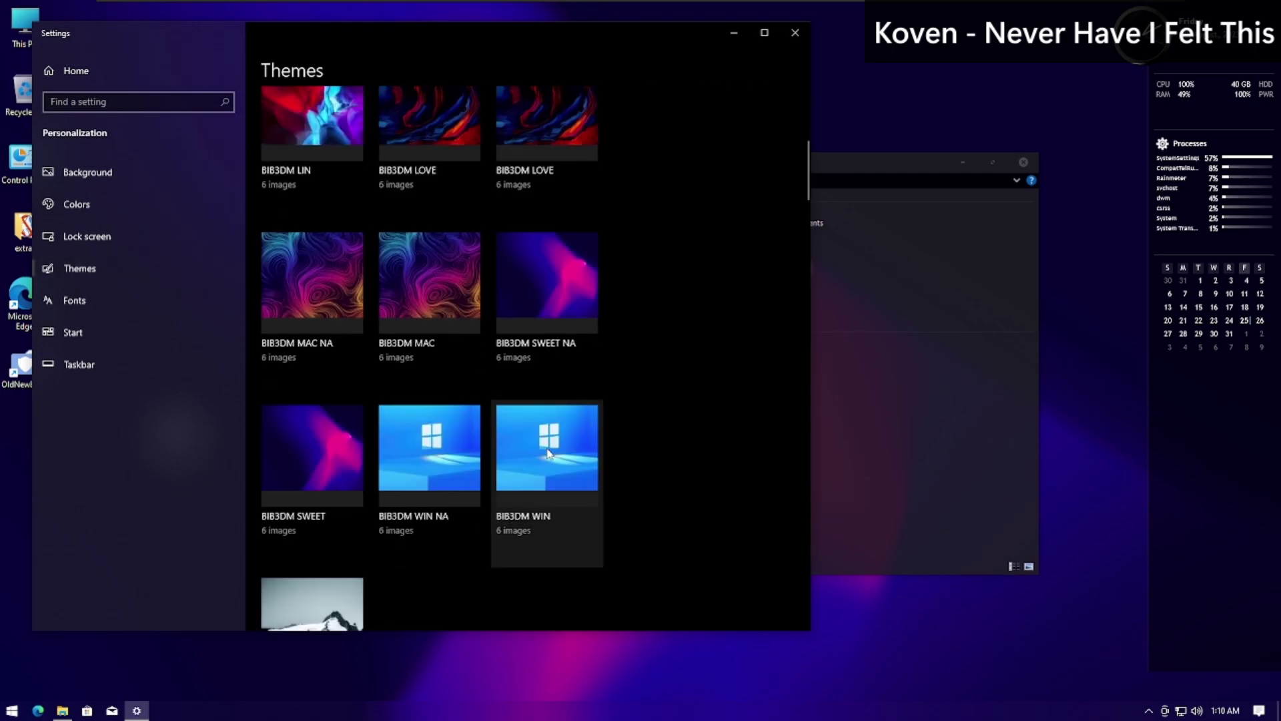
pyautogui.click(438, 525)
pyautogui.scroll(-10, 440, 503)
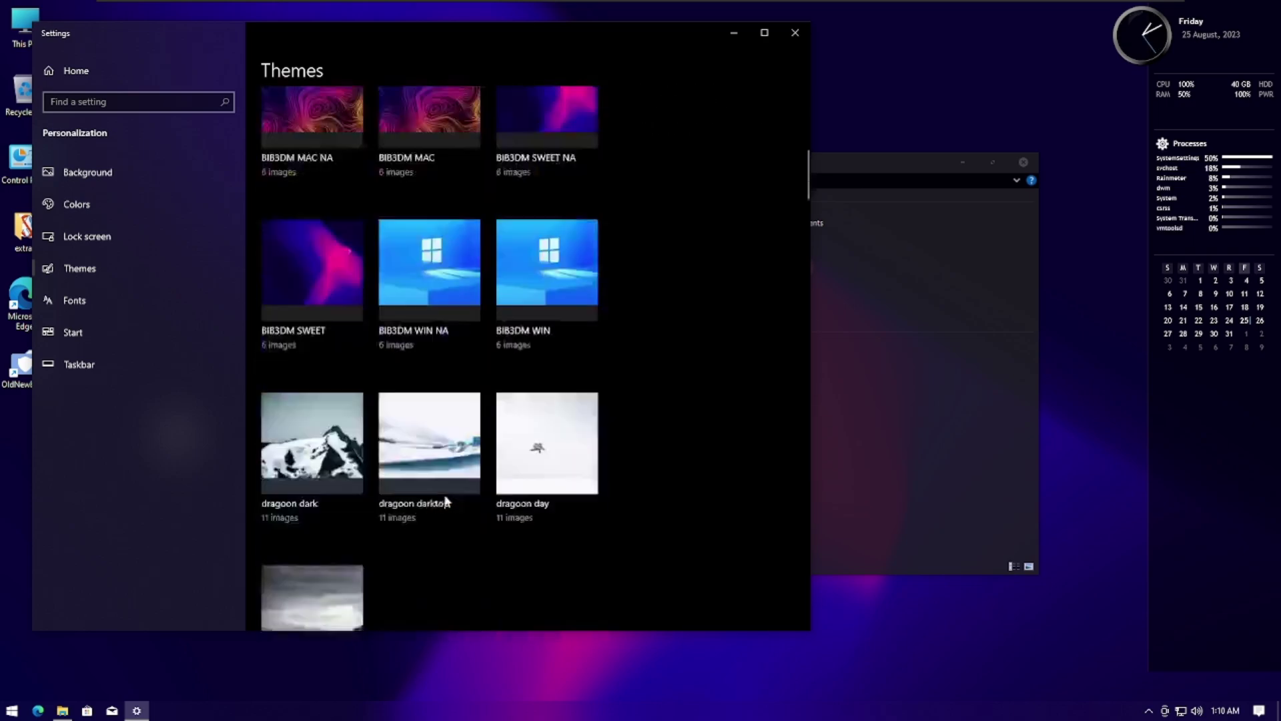
pyautogui.scroll(-3, 444, 491)
pyautogui.click(443, 480)
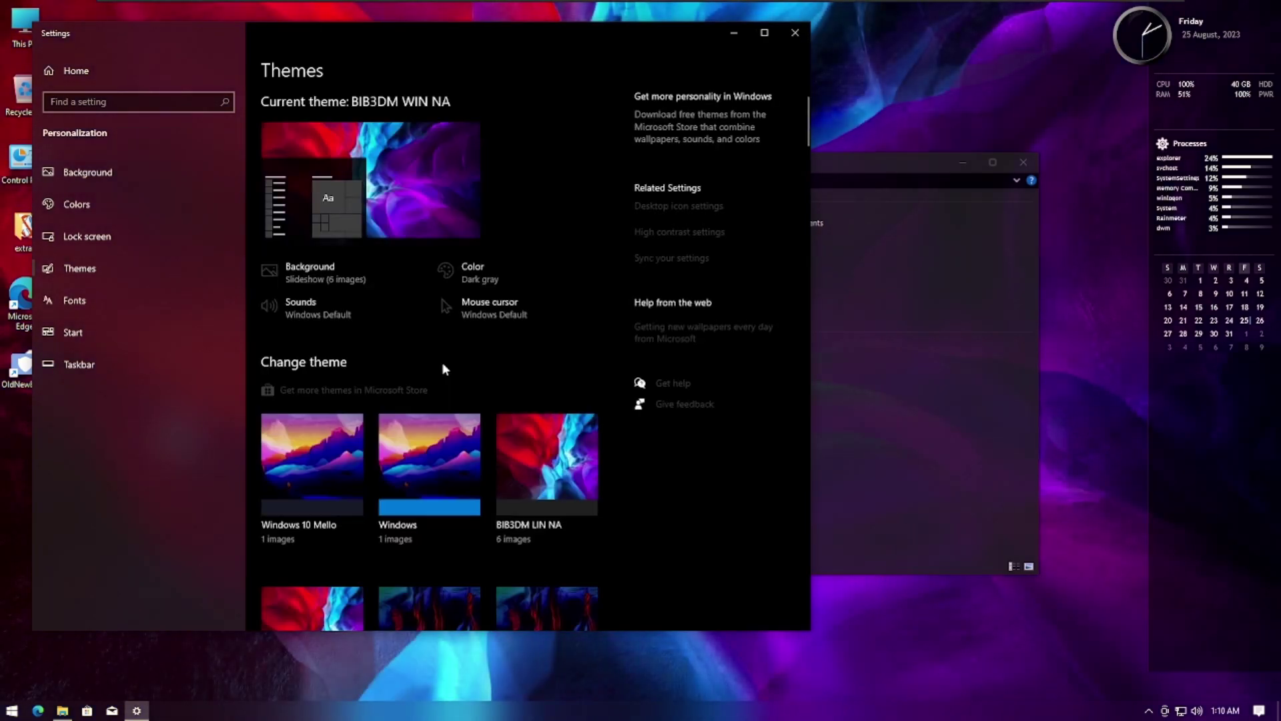
pyautogui.scroll(-8, 443, 369)
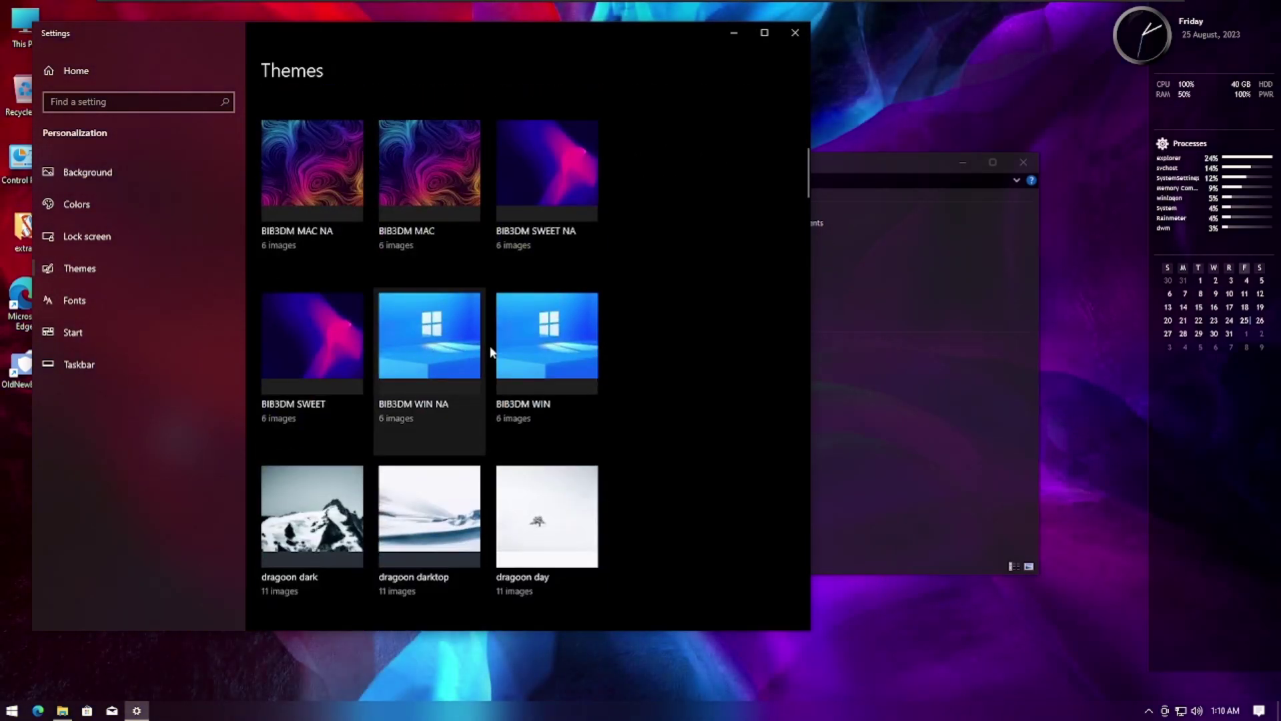
# - Show the desktop and advance its slideshow to the next background
pyautogui.press('super+d')
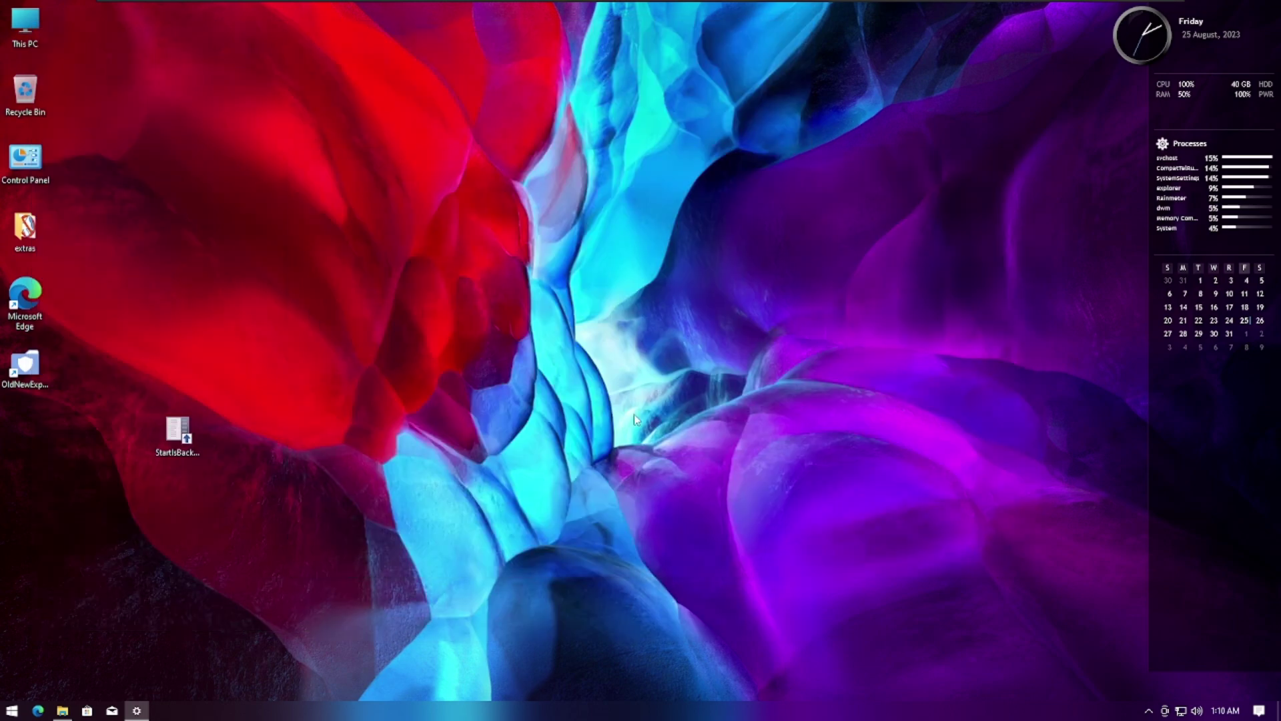
pyautogui.rightClick(634, 414)
pyautogui.click(676, 506)
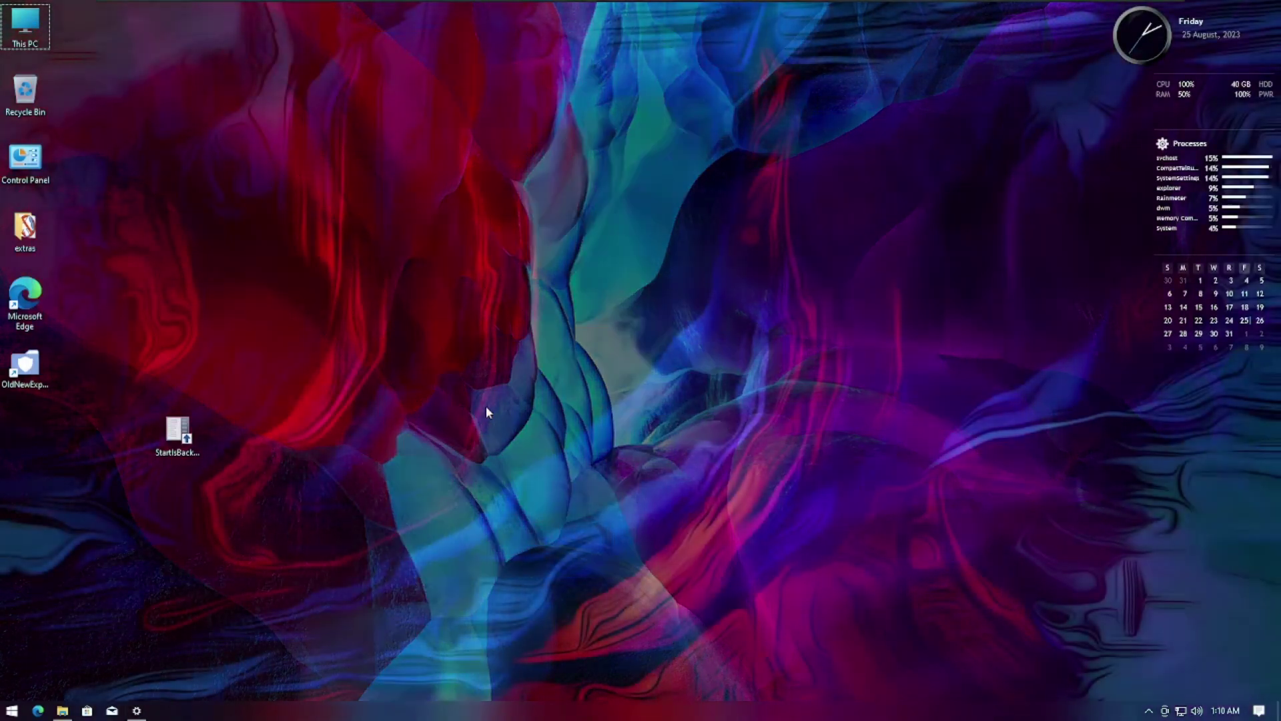
# - Advance the desktop slideshow three times to the following backgrounds
pyautogui.rightClick(486, 409)
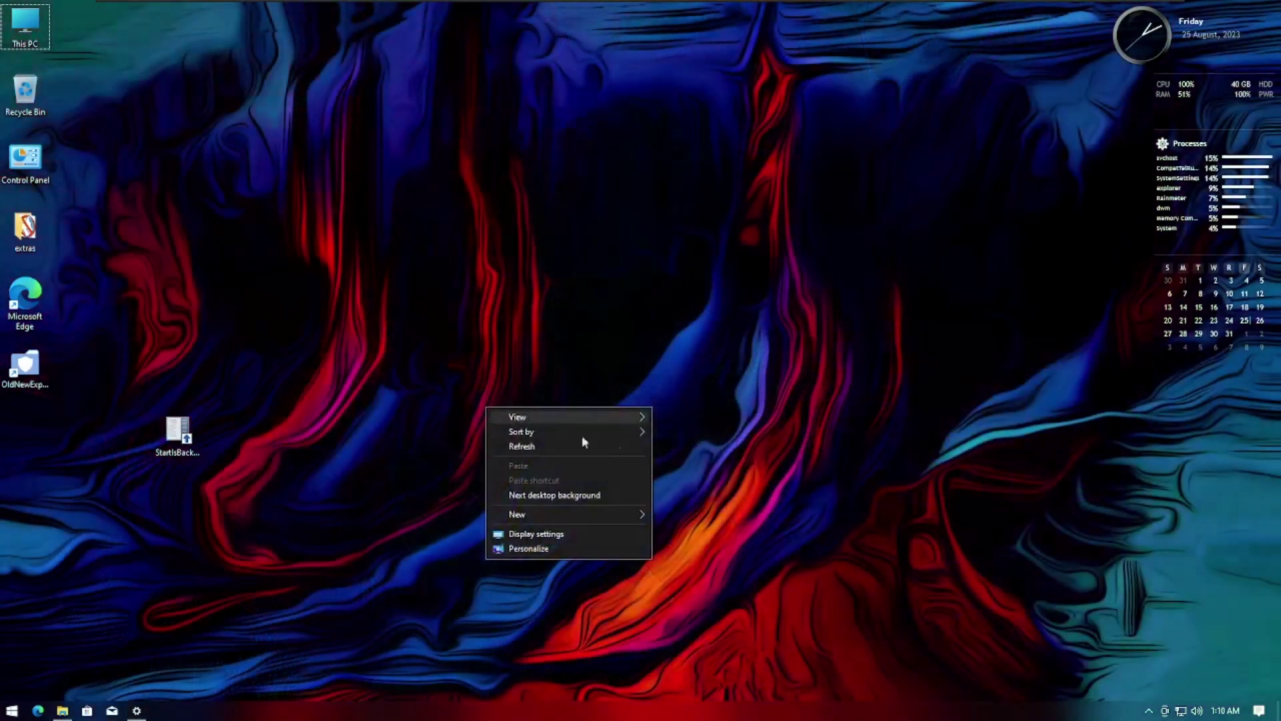
pyautogui.click(594, 495)
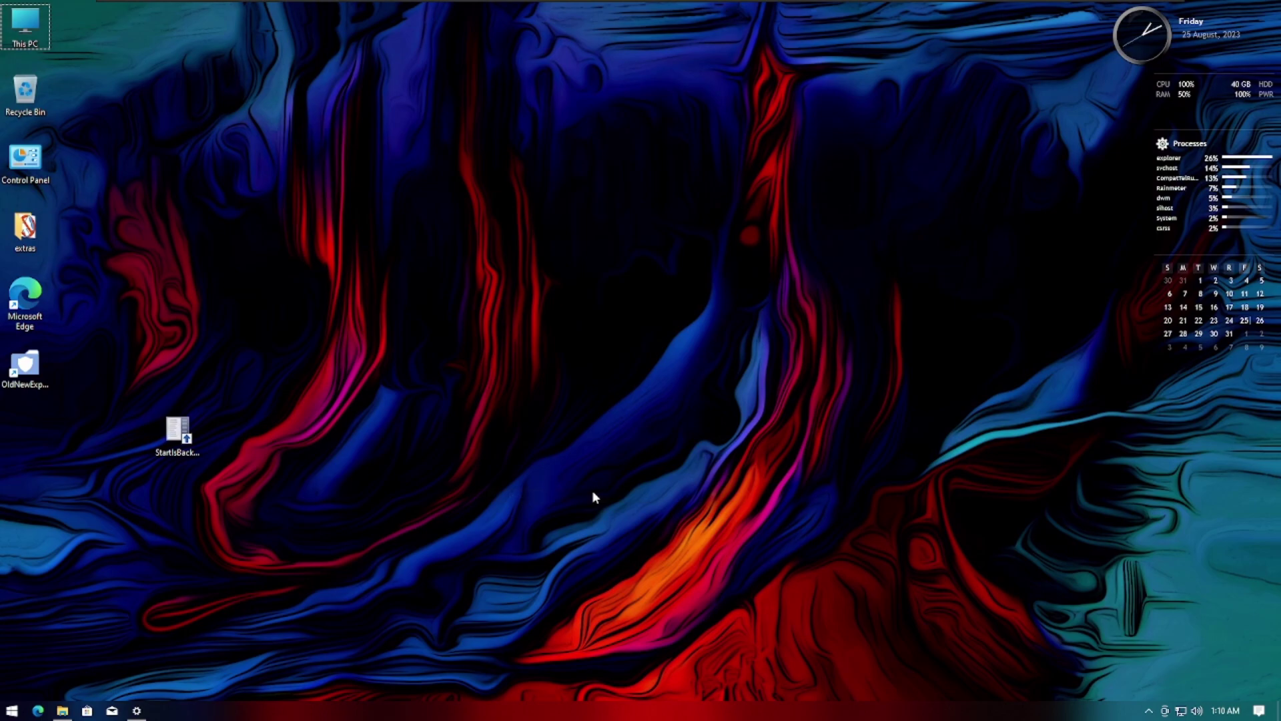
pyautogui.press('super')
pyautogui.rightClick(497, 451)
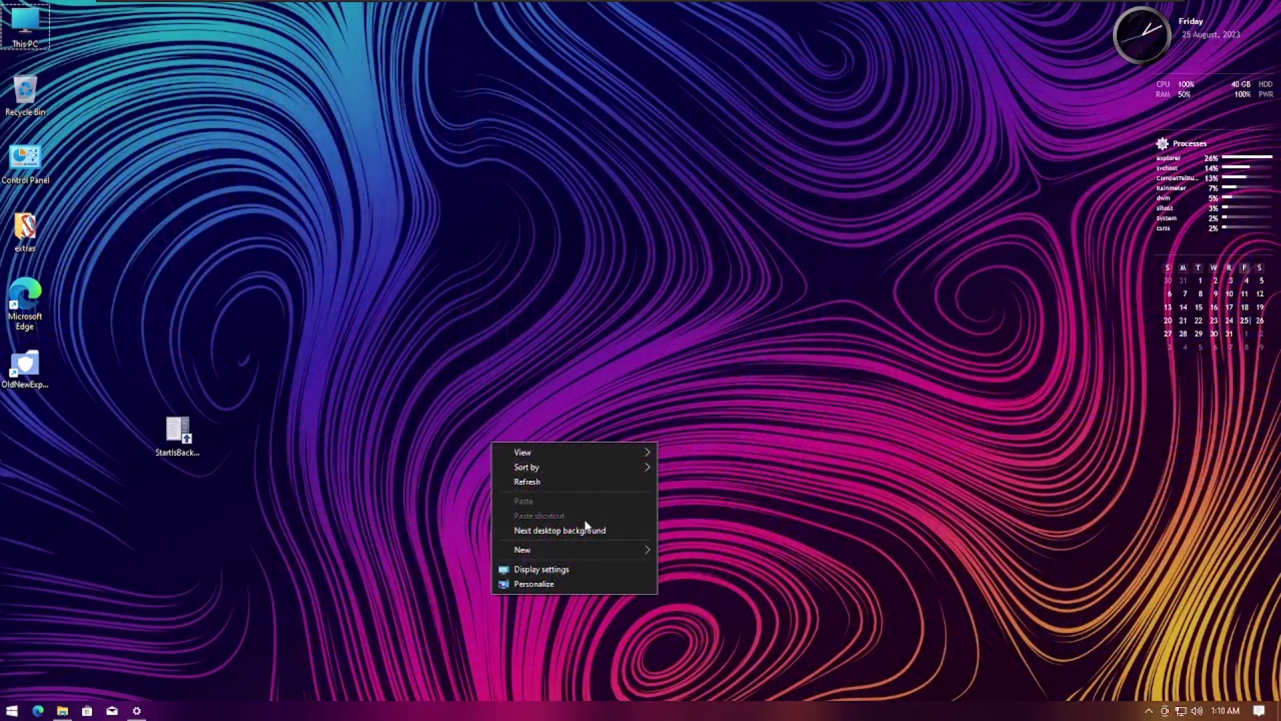
pyautogui.click(580, 529)
pyautogui.rightClick(554, 520)
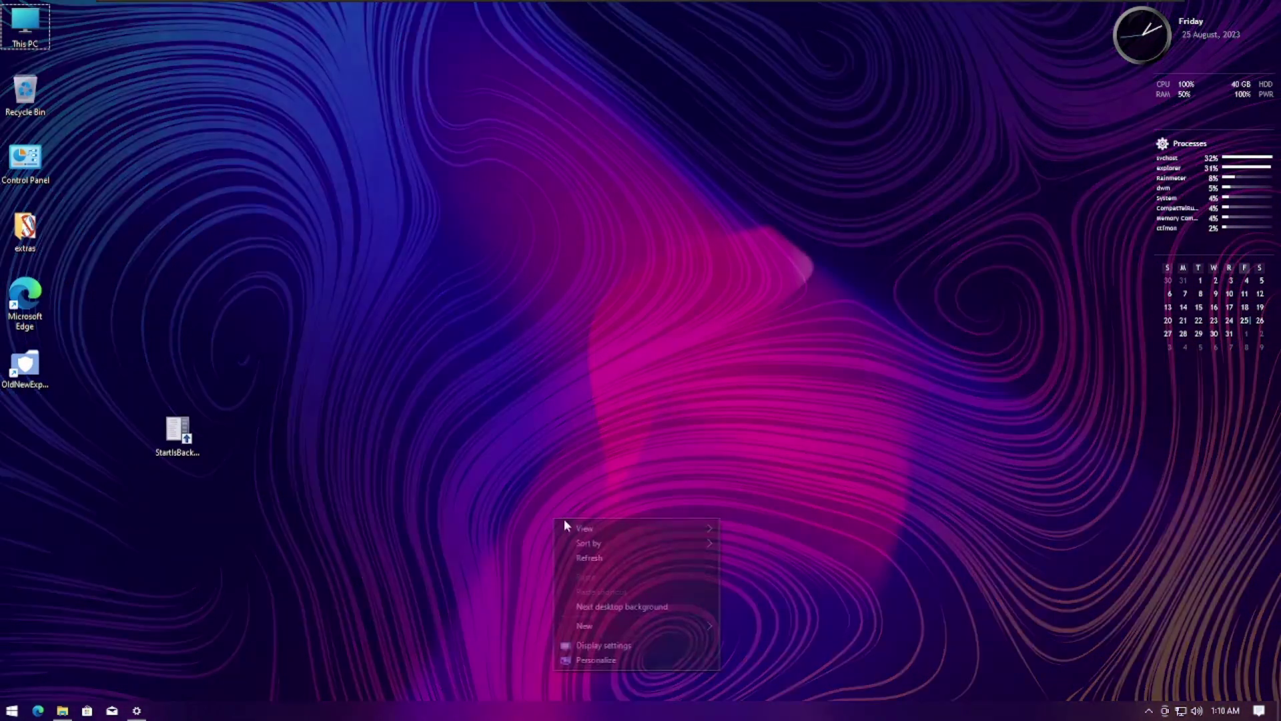
pyautogui.click(639, 607)
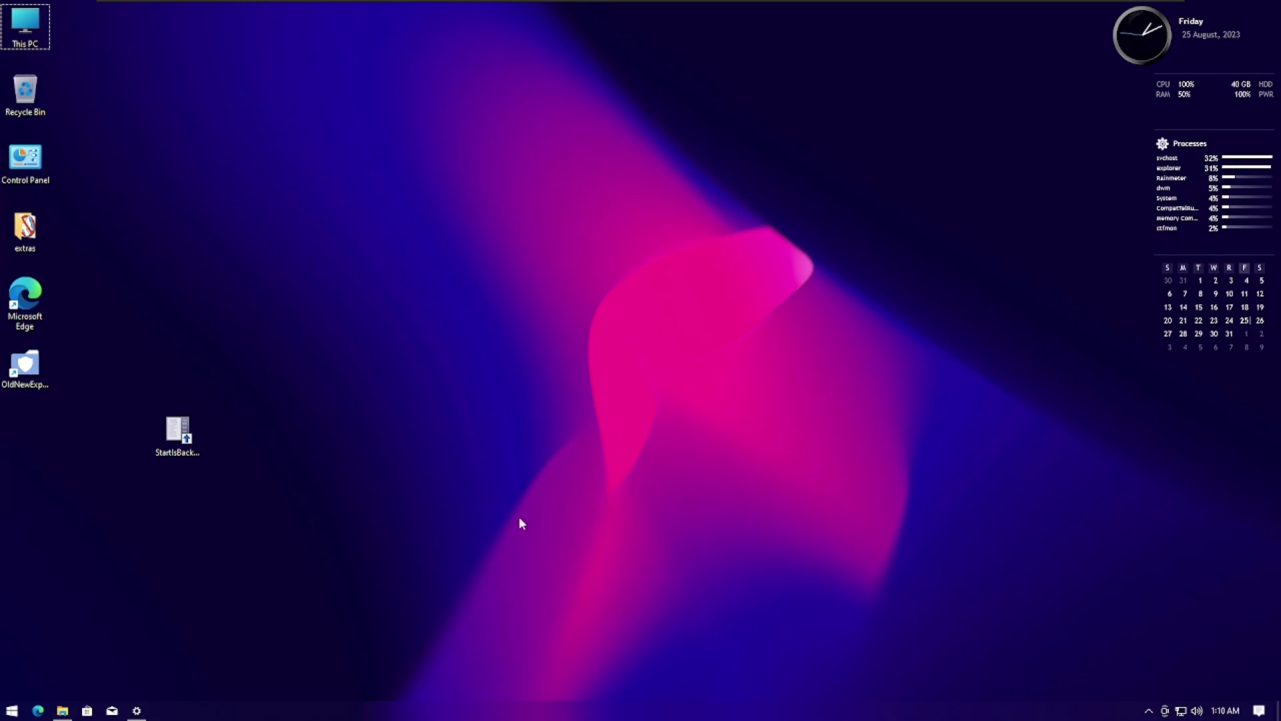
# - View the Start menu, and open the Run dialog, move it toward the middle of the desktop and dismiss it
pyautogui.press('super')
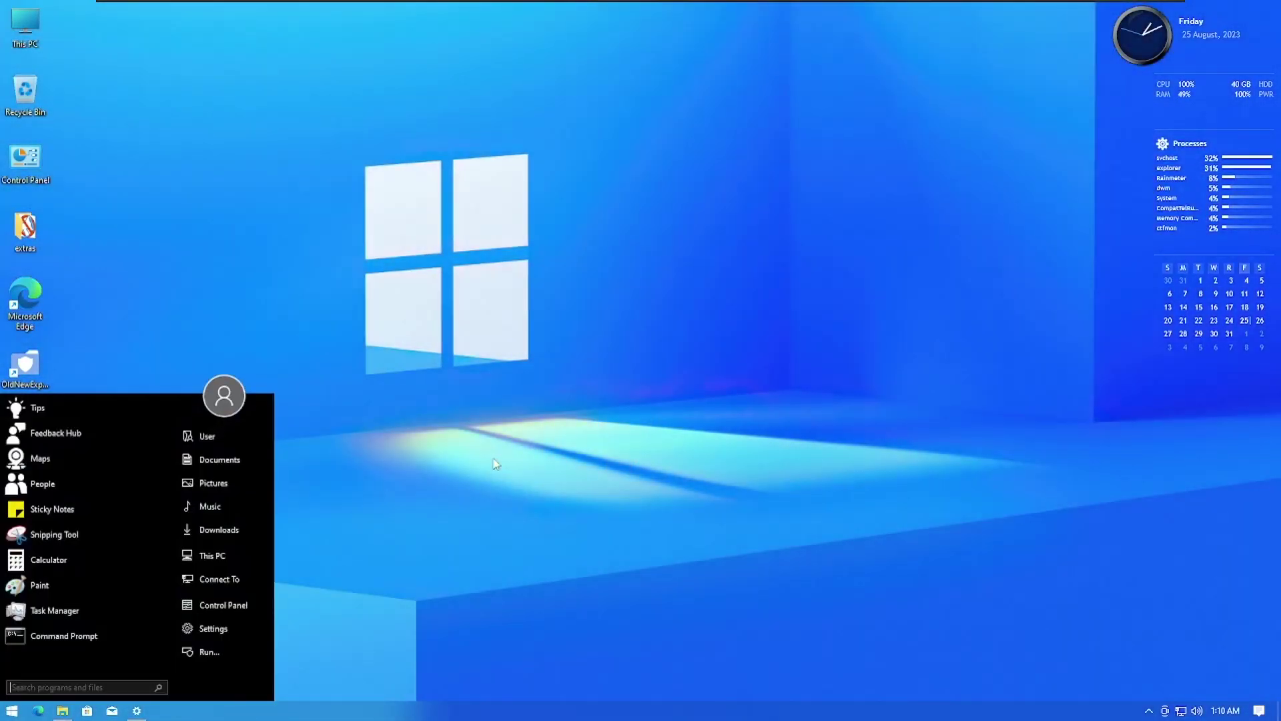
pyautogui.press('super+r')
pyautogui.moveTo(112, 534); pyautogui.dragTo(519, 405)
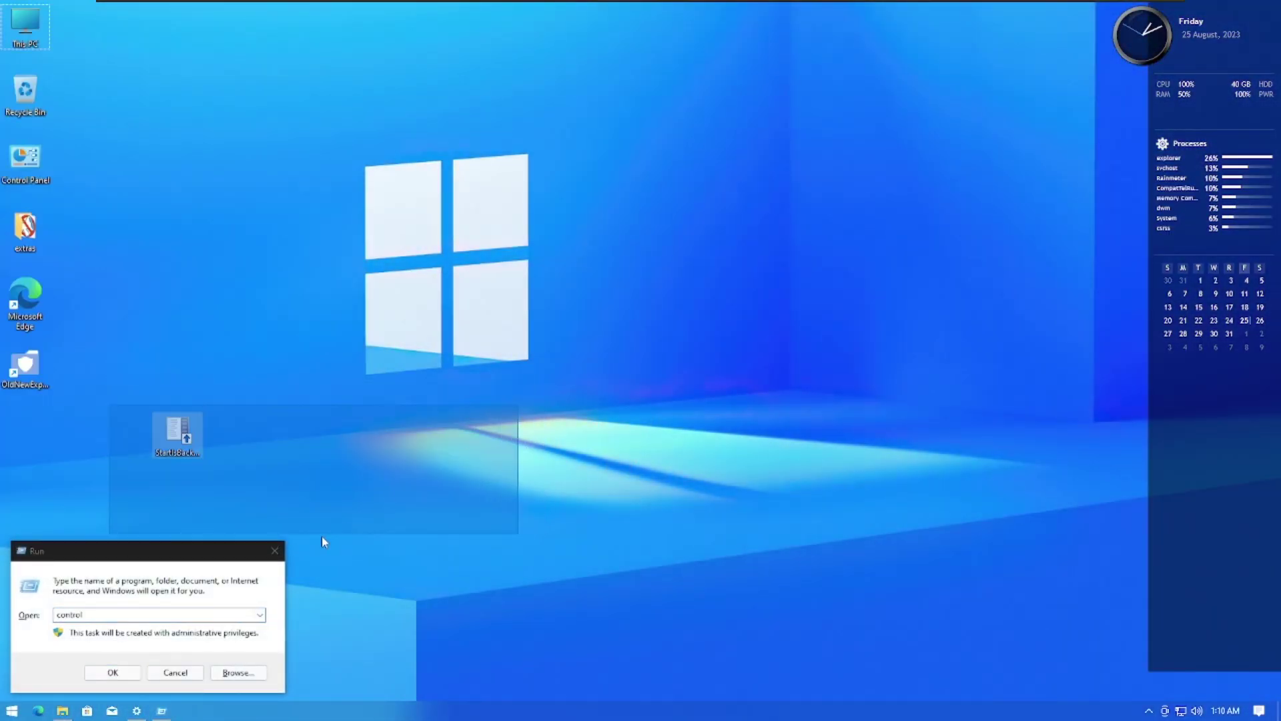
pyautogui.moveTo(161, 549); pyautogui.dragTo(695, 295)
pyautogui.press('Escape')
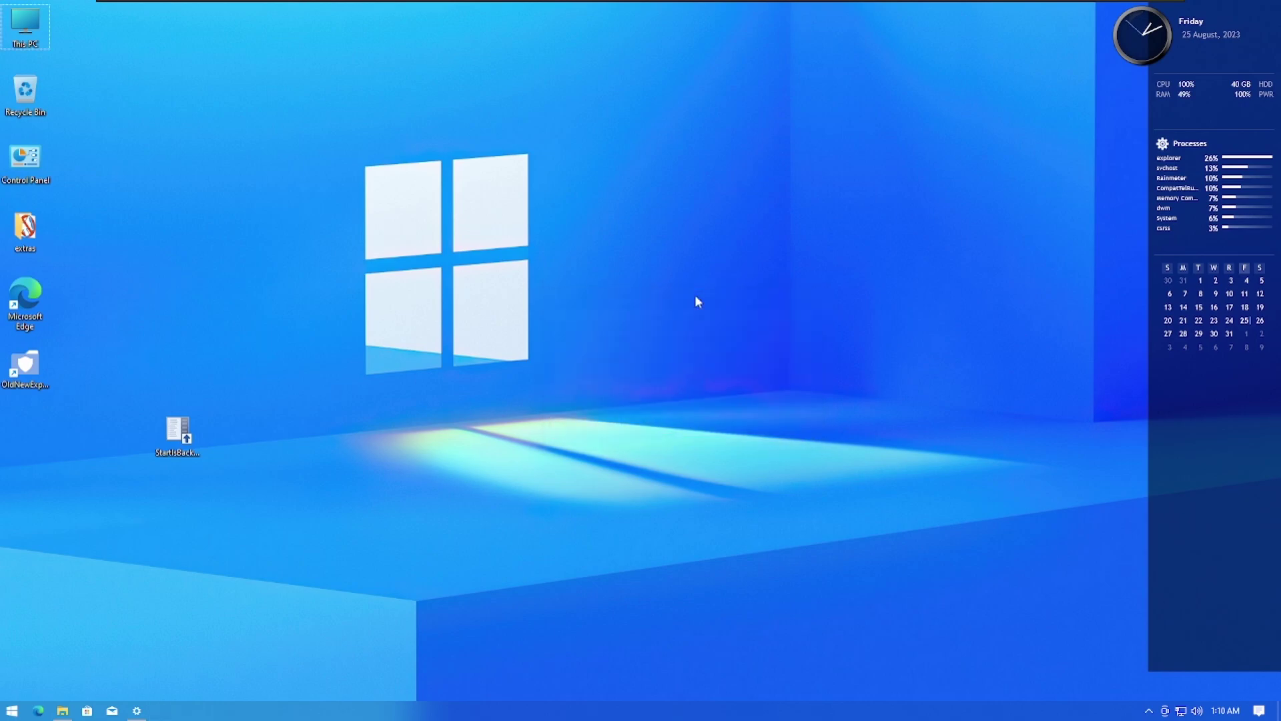
# - Return to the Themes page in the Settings window, browse the theme list and choose the Windows 10 Mello theme
pyautogui.press('super')
pyautogui.click(289, 434)
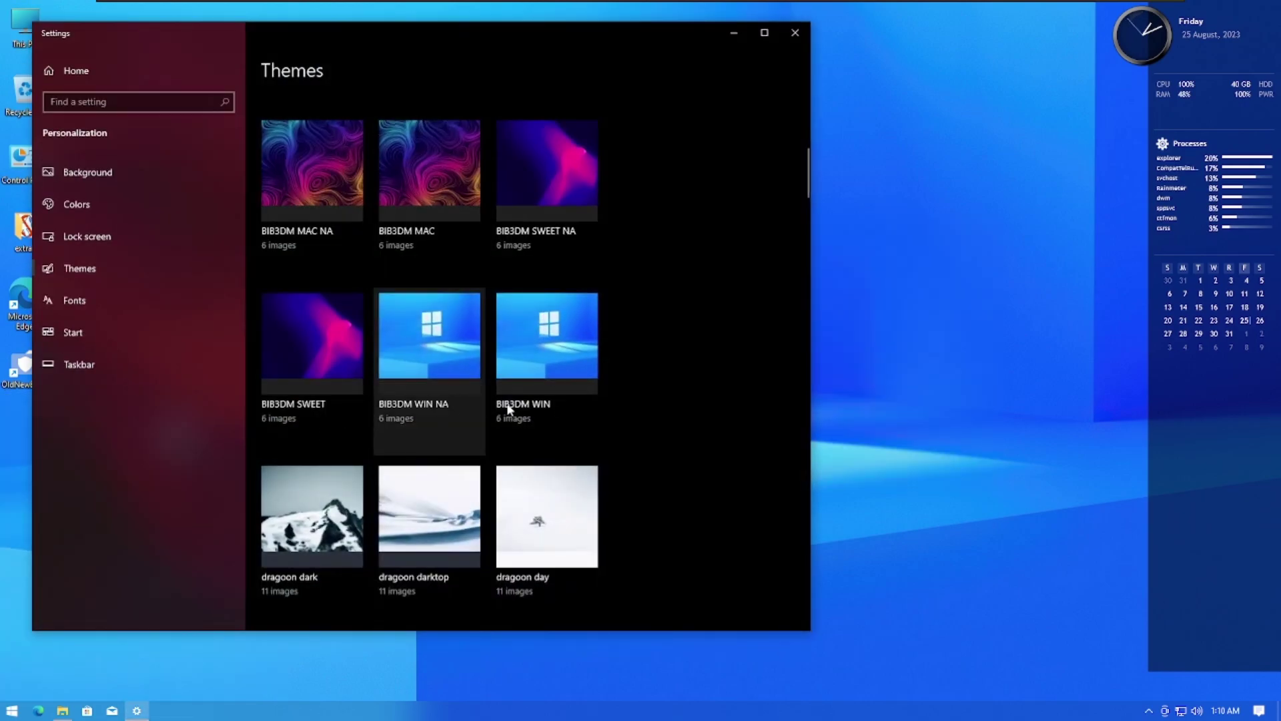
pyautogui.scroll(-2, 616, 486)
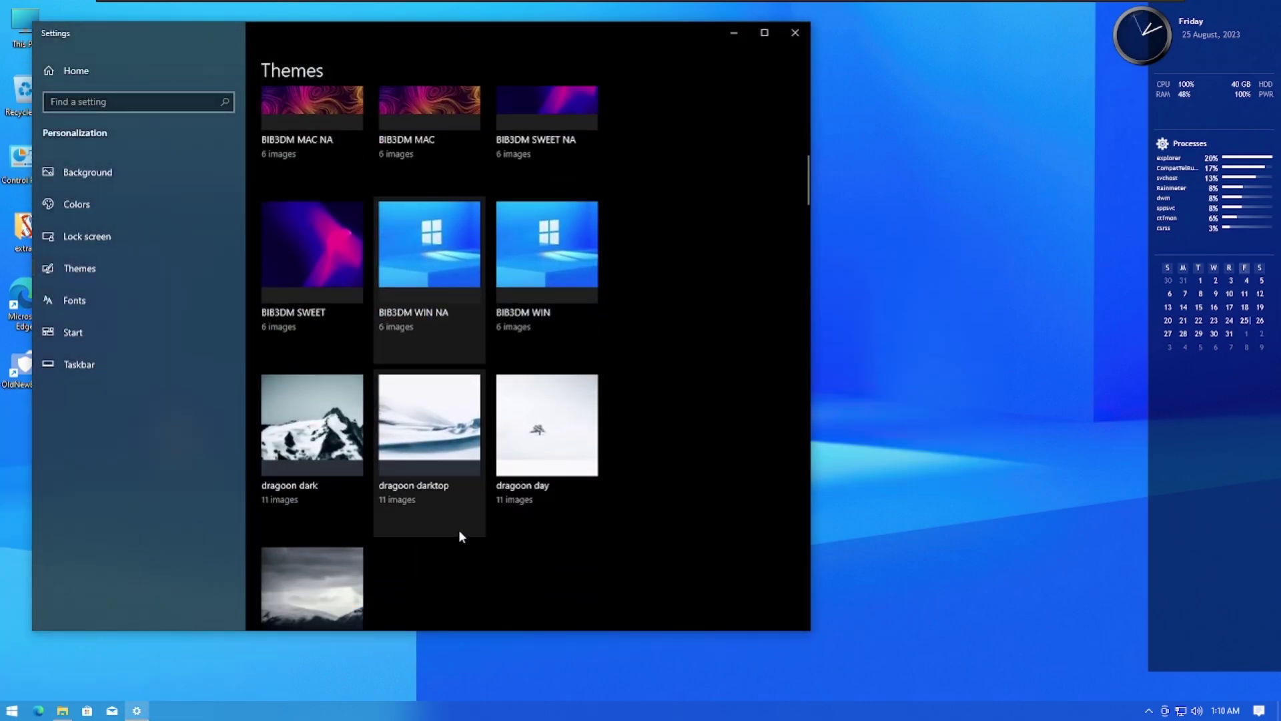
pyautogui.scroll(-2, 517, 567)
pyautogui.scroll(3, 523, 563)
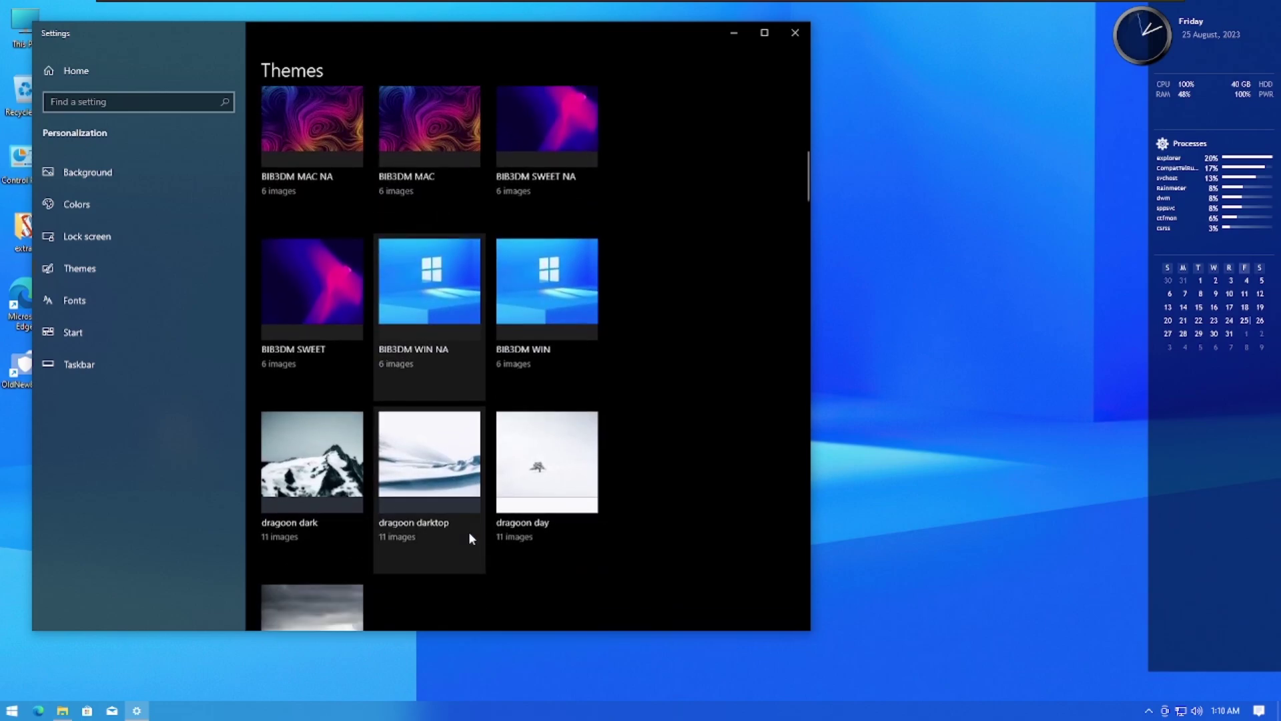
pyautogui.scroll(-3, 464, 533)
pyautogui.click(356, 479)
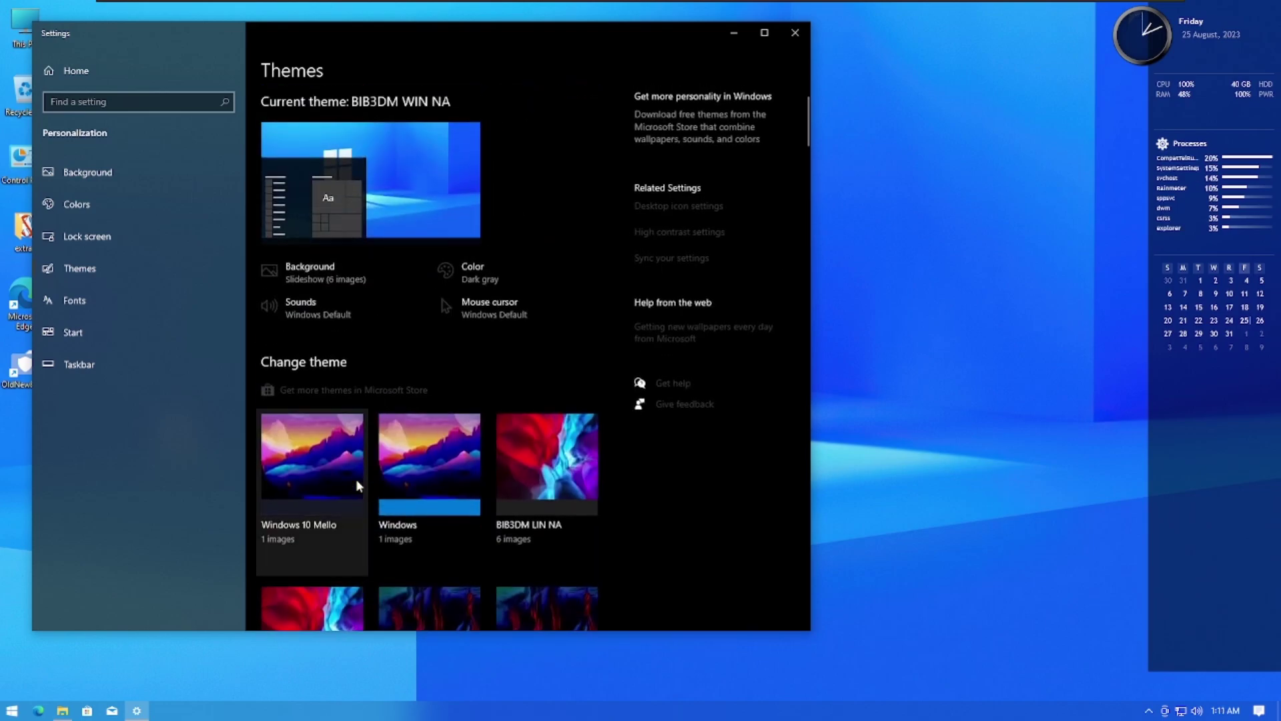